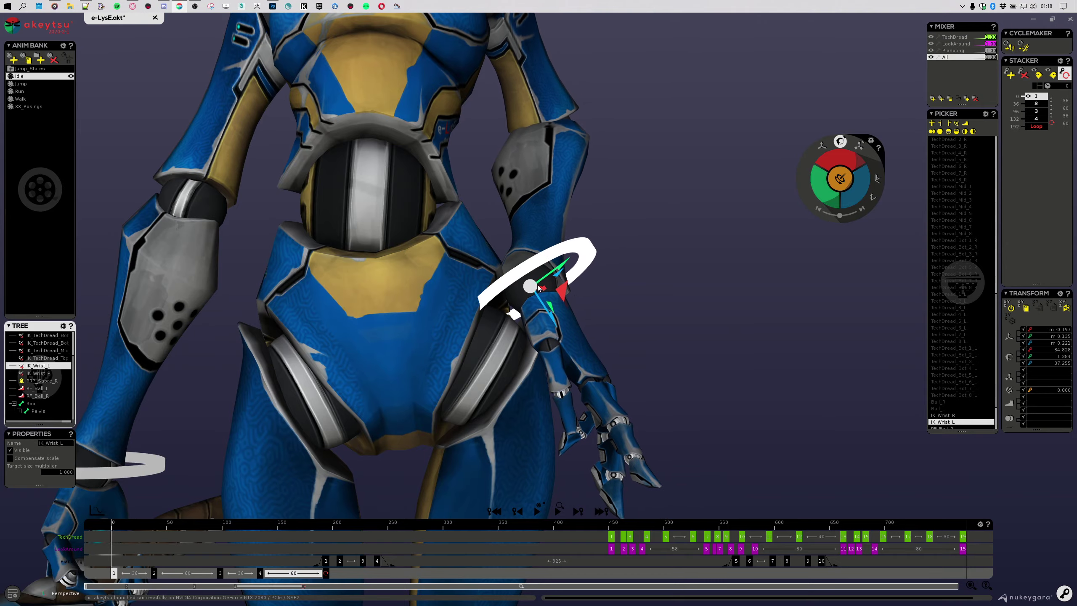
Step: On the first pose of the All layer, move the left wrist IK handle inward to the hip, about -0.189, 0.121, 0.214
{"action": "left_click_drag", "start_coordinate": [720, 348], "coordinate": [632, 375], "text": "alt"}
{"action": "middle_click_drag", "start_coordinate": [631, 375], "coordinate": [640, 267], "text": "alt"}
{"action": "right_click_drag", "start_coordinate": [640, 270], "coordinate": [550, 128]}
{"action": "left_click", "coordinate": [154, 534]}
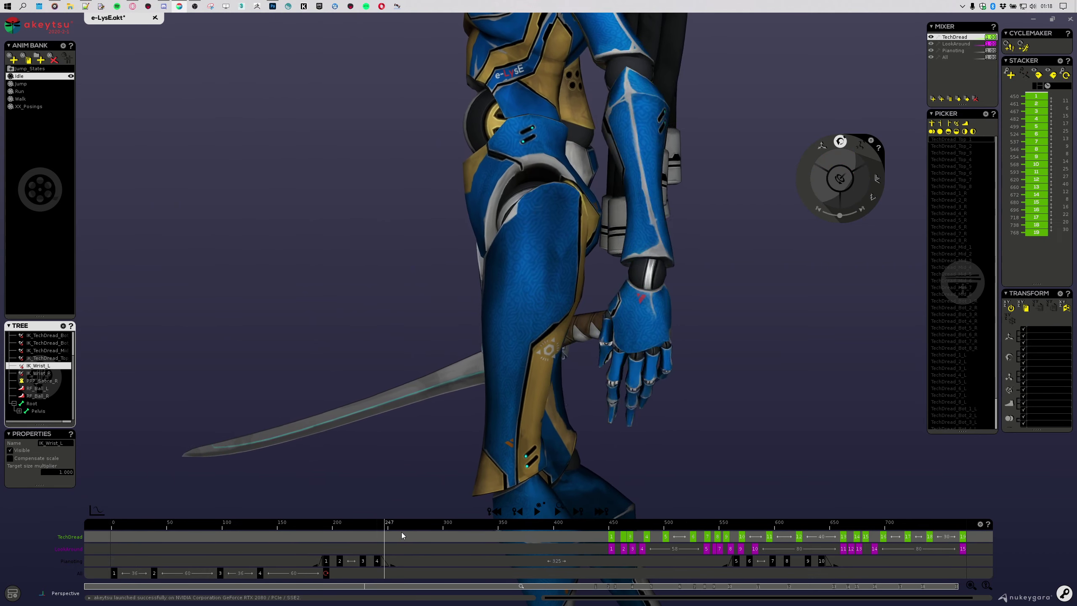
{"action": "left_click", "coordinate": [504, 572]}
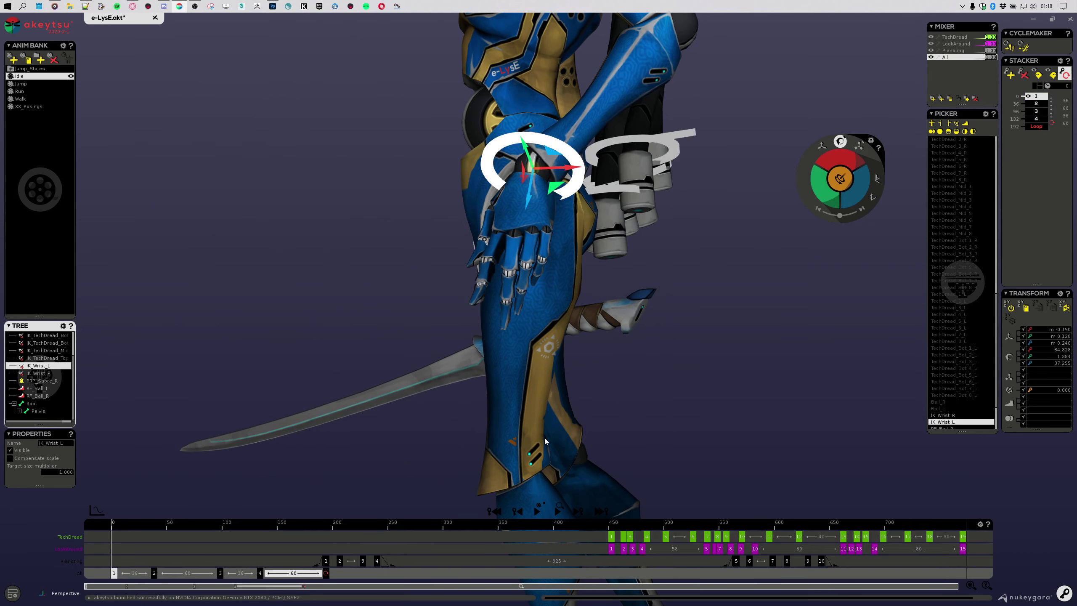
{"action": "left_click_drag", "start_coordinate": [323, 353], "coordinate": [313, 367], "text": "alt"}
{"action": "key", "text": "Down"}
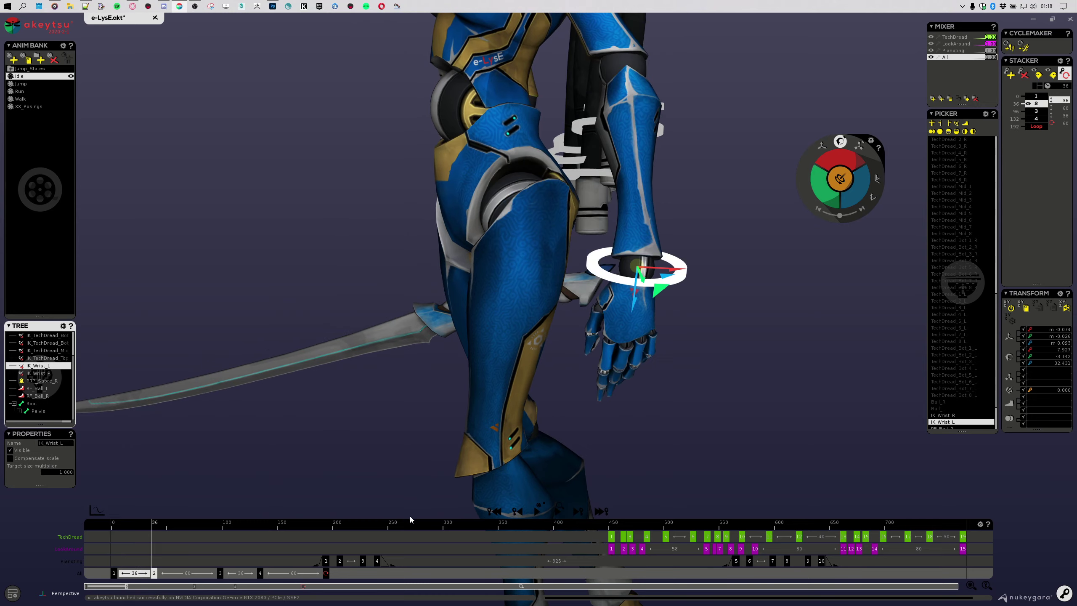
{"action": "key", "text": "Up"}
{"action": "left_click_drag", "start_coordinate": [716, 346], "coordinate": [843, 355], "text": "alt"}
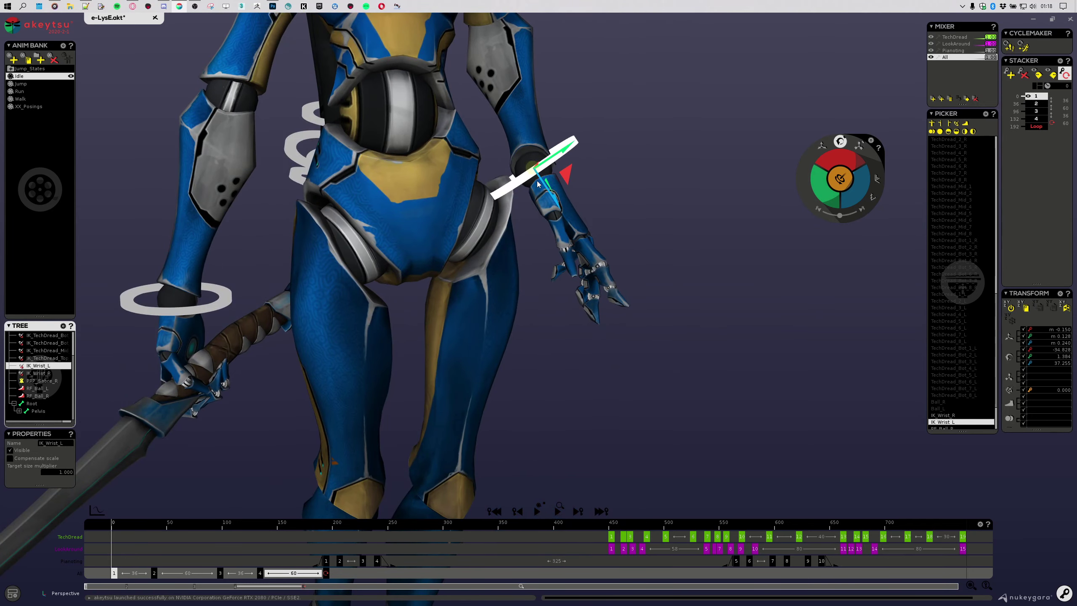
{"action": "left_click_drag", "start_coordinate": [529, 176], "coordinate": [504, 177]}
{"action": "left_click_drag", "start_coordinate": [713, 236], "coordinate": [592, 212], "text": "alt"}
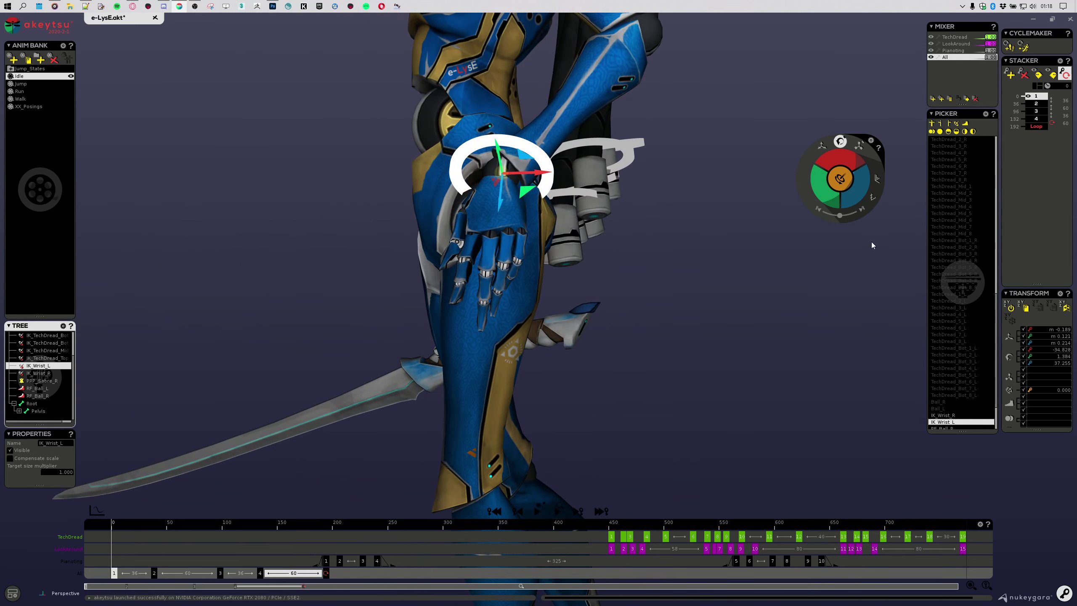
Step: On the second pose at frame 36, place the left wrist IK handle against the hip at about -0.179, 0.115, 0.198
{"action": "key", "text": "Down"}
{"action": "right_click_drag", "start_coordinate": [820, 234], "coordinate": [628, 294]}
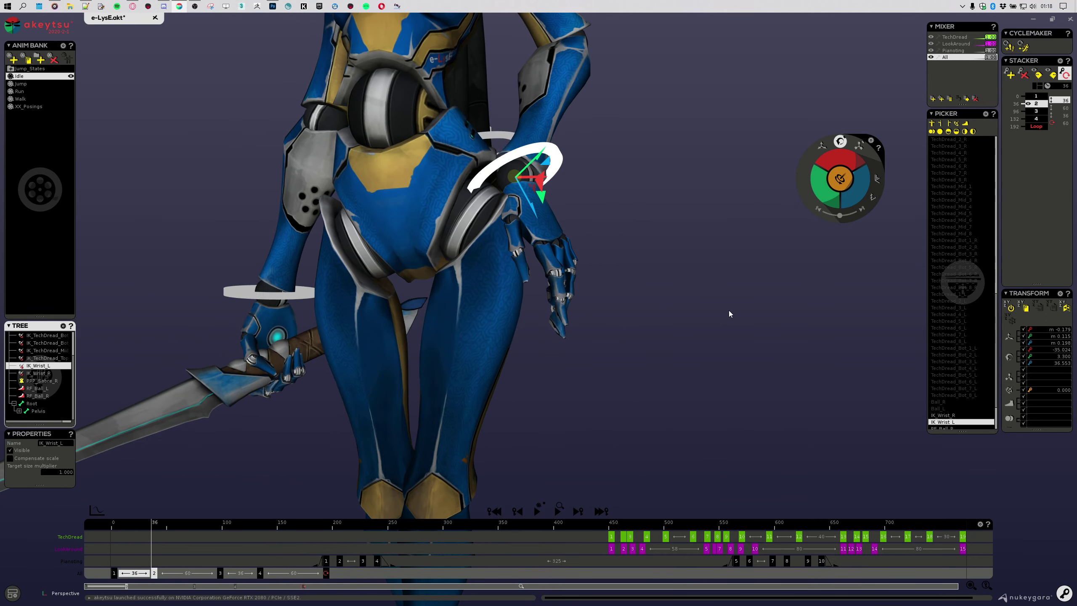
{"action": "right_click_drag", "start_coordinate": [729, 313], "coordinate": [227, 512]}
Step: Give the left wrist on the third pose at frame 96 the same hand-on-hip placement as the first pose
{"action": "left_click_drag", "start_coordinate": [151, 529], "coordinate": [104, 530]}
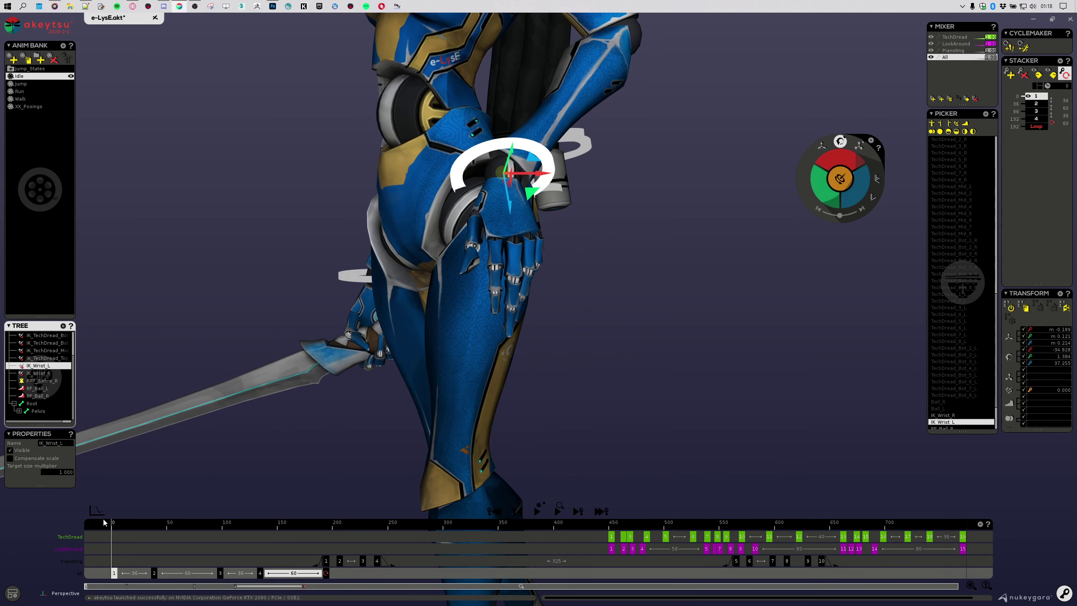
{"action": "left_click_drag", "start_coordinate": [97, 523], "coordinate": [203, 552]}
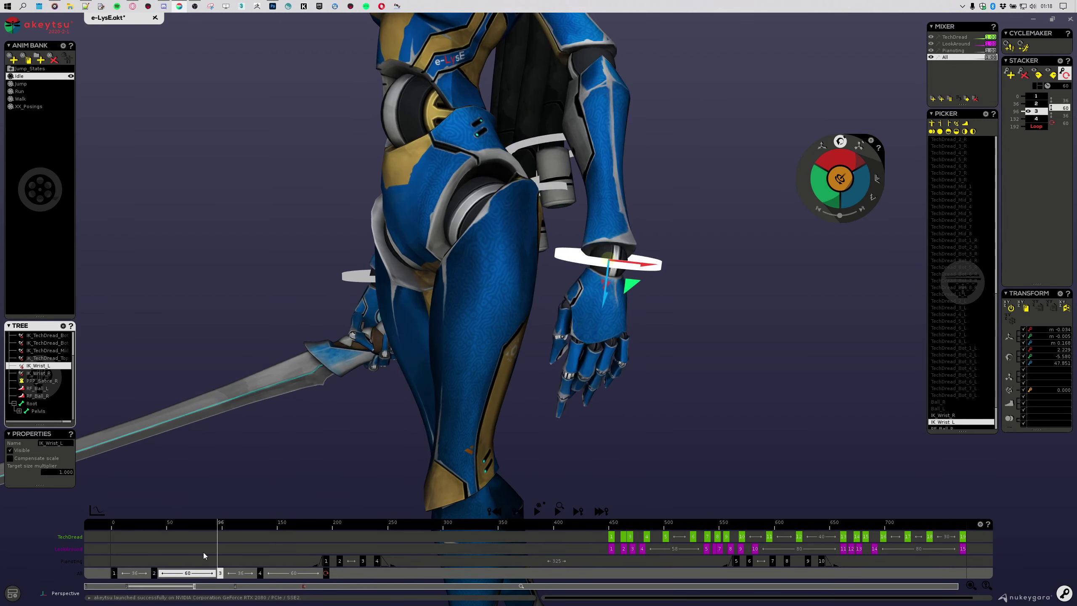
{"action": "left_click_drag", "start_coordinate": [839, 215], "coordinate": [819, 211]}
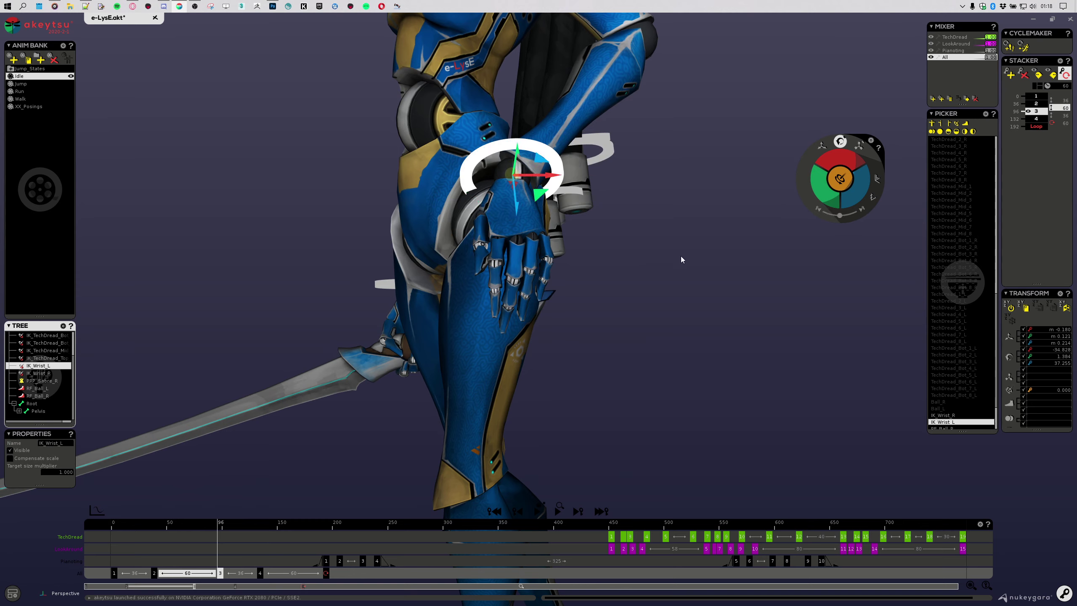
{"action": "left_click_drag", "start_coordinate": [683, 259], "coordinate": [593, 322], "text": "alt"}
Step: Blend the left wrist on the fourth pose at frame 132 into the hand-on-hip placement
{"action": "key", "text": "Up"}
{"action": "key", "text": "Up"}
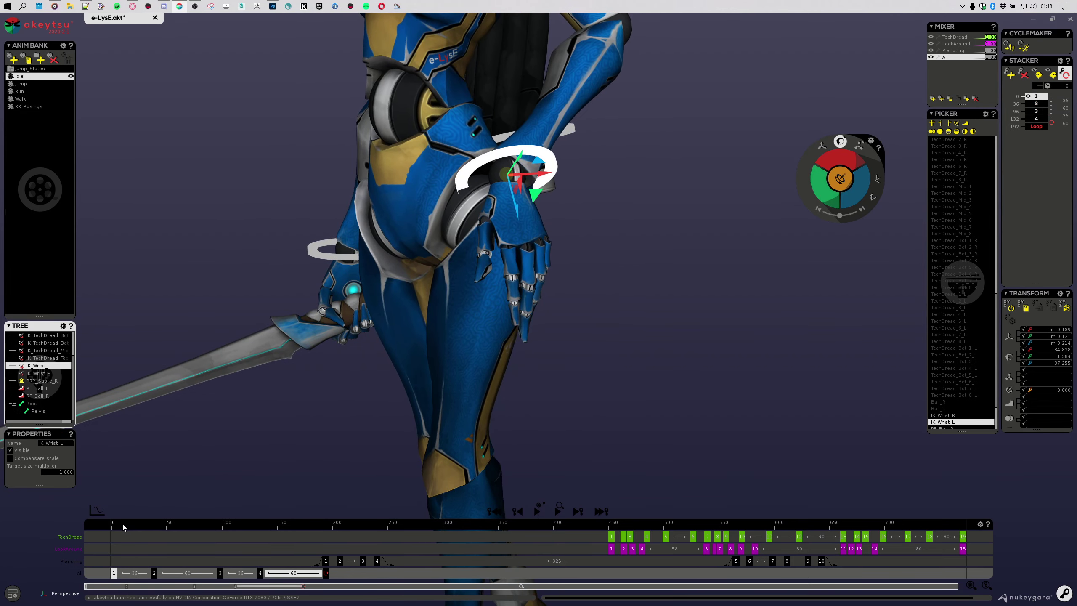
{"action": "left_click_drag", "start_coordinate": [123, 523], "coordinate": [258, 530]}
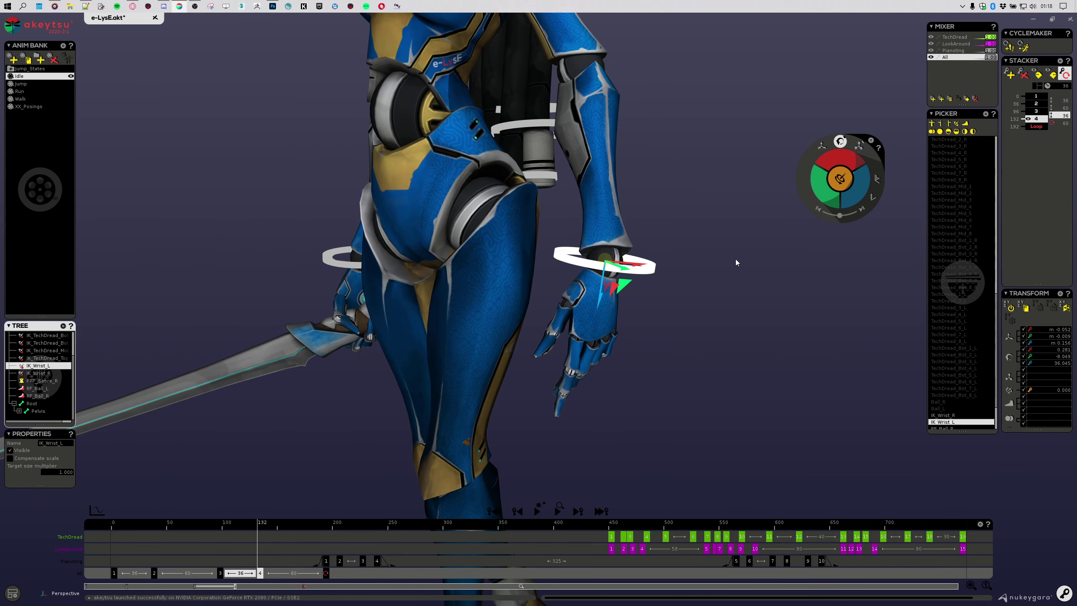
{"action": "left_click_drag", "start_coordinate": [840, 215], "coordinate": [602, 309]}
{"action": "key", "text": "Up"}
{"action": "key", "text": "Up"}
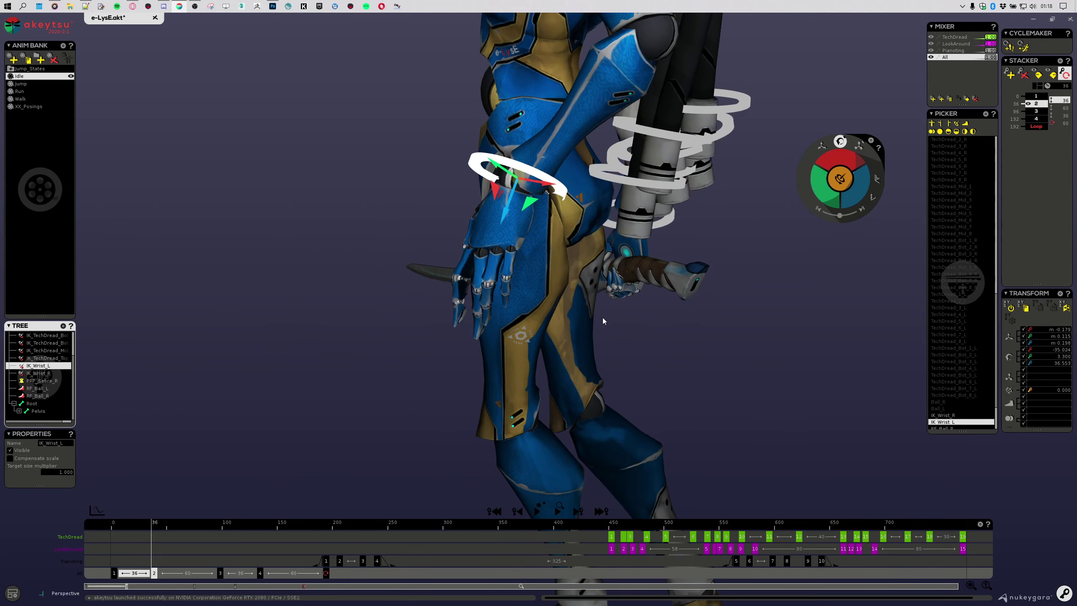
Step: Step through the poses of the idle loop to check the left hand's contact with the hip
{"action": "key", "text": "Down"}
{"action": "key", "text": "Down"}
{"action": "key", "text": "Down"}
{"action": "key", "text": "Down"}
{"action": "key", "text": "Down"}
{"action": "key", "text": "Down"}
{"action": "key", "text": "Down"}
Step: Rotate the left wrist around its X axis, setting it to about -16.124 degrees on the second pose
{"action": "left_click_drag", "start_coordinate": [337, 368], "coordinate": [786, 190], "text": "alt"}
{"action": "scroll", "coordinate": [583, 290], "scroll_direction": "up", "scroll_amount": 3}
{"action": "left_click_drag", "start_coordinate": [841, 160], "coordinate": [845, 151]}
{"action": "left_click_drag", "start_coordinate": [789, 196], "coordinate": [508, 180], "text": "alt"}
{"action": "key", "text": "Down"}
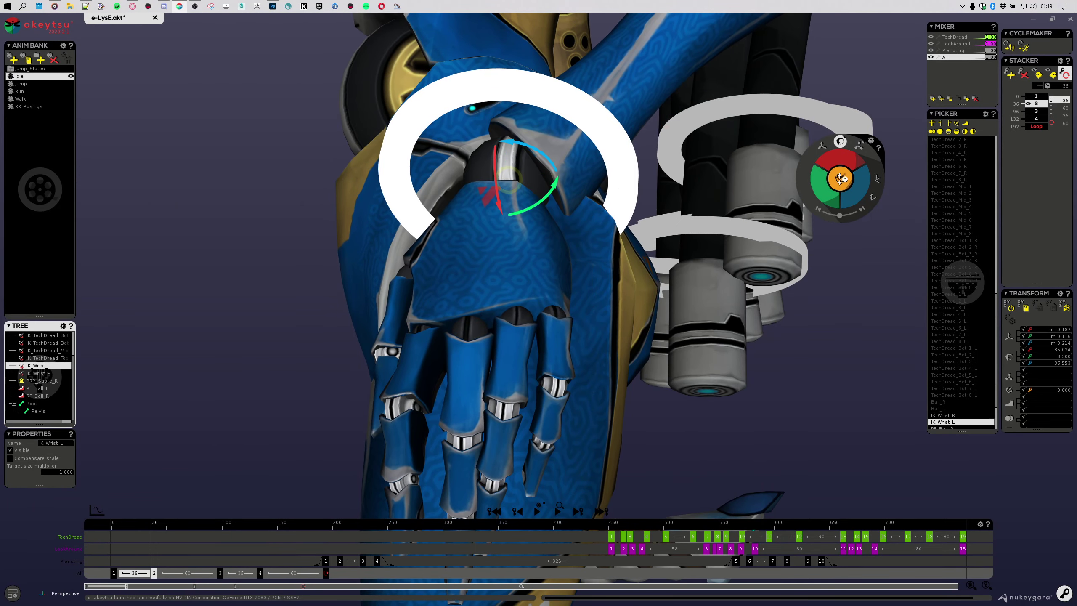
{"action": "left_click_drag", "start_coordinate": [842, 161], "coordinate": [844, 146]}
Step: On the second pose, shift the left wrist IK handle slightly up and outward to about -0.180, 0.128, 0.227
{"action": "left_click_drag", "start_coordinate": [763, 254], "coordinate": [579, 283], "text": "alt"}
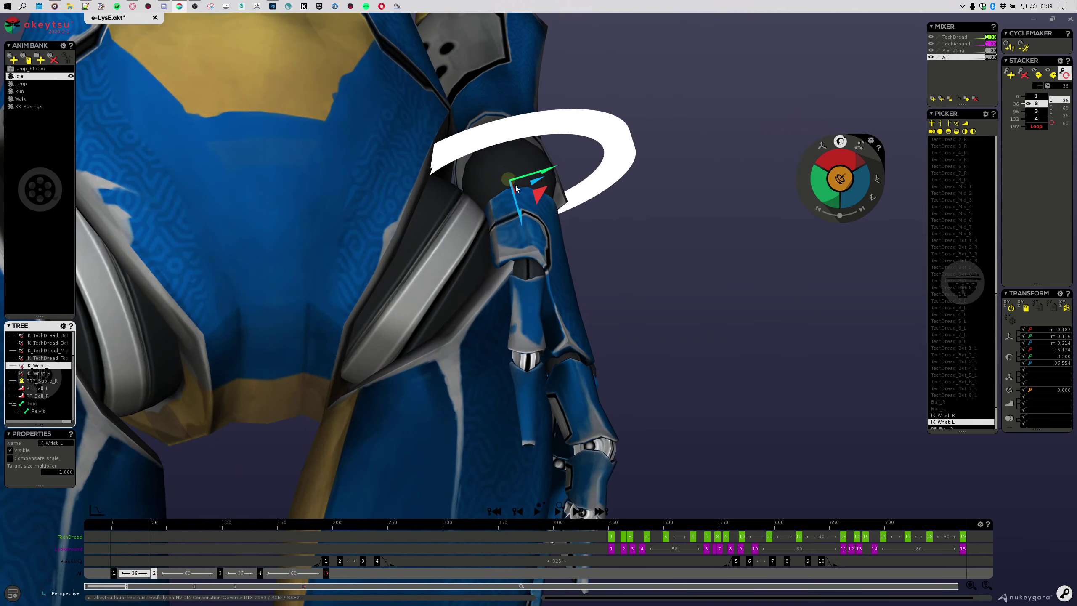
{"action": "left_click_drag", "start_coordinate": [510, 181], "coordinate": [527, 157]}
{"action": "left_click_drag", "start_coordinate": [746, 322], "coordinate": [628, 284], "text": "alt"}
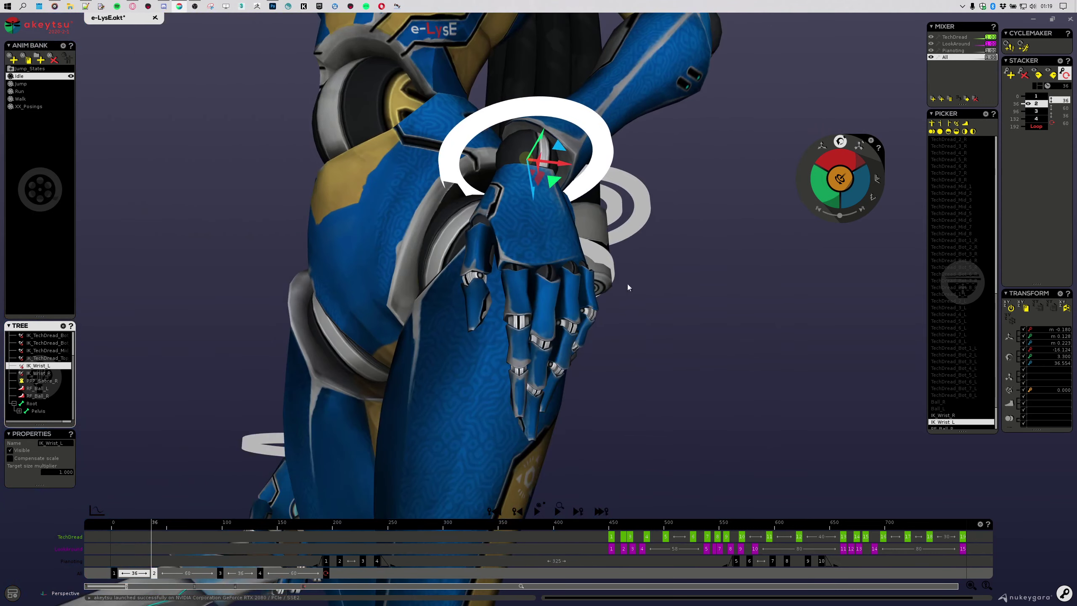
{"action": "middle_click_drag", "start_coordinate": [627, 287], "coordinate": [628, 392]}
{"action": "middle_click_drag", "start_coordinate": [276, 340], "coordinate": [736, 263]}
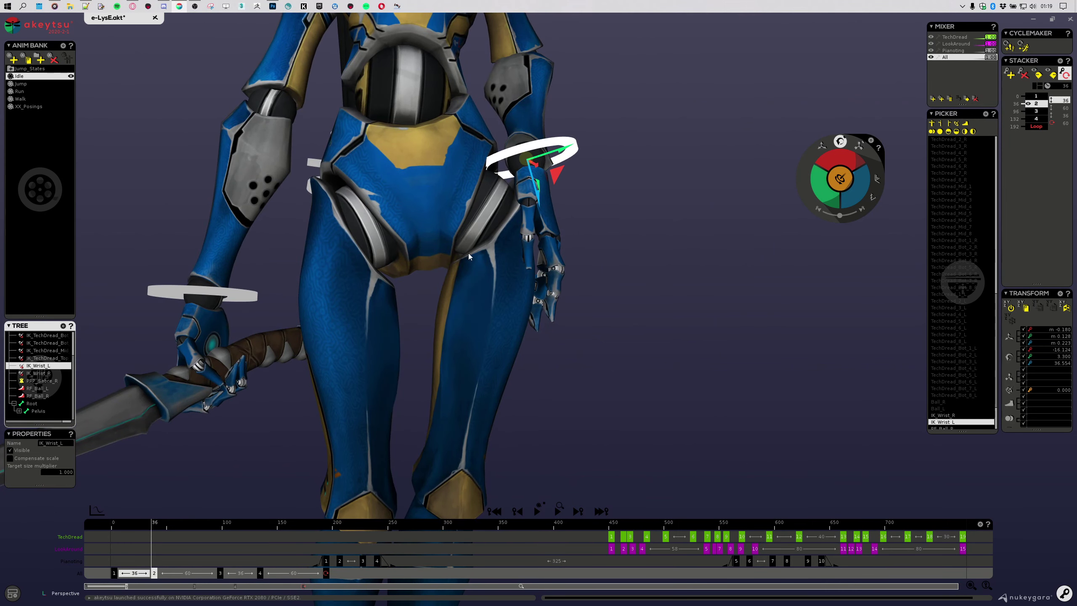
{"action": "middle_click_drag", "start_coordinate": [566, 256], "coordinate": [477, 220]}
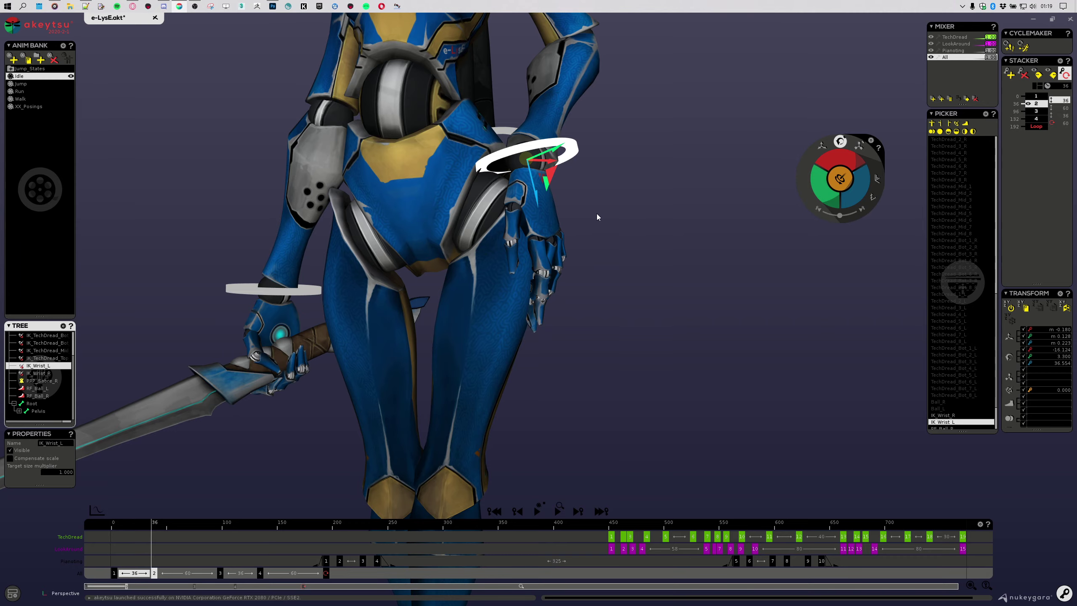
{"action": "middle_click_drag", "start_coordinate": [521, 260], "coordinate": [683, 202]}
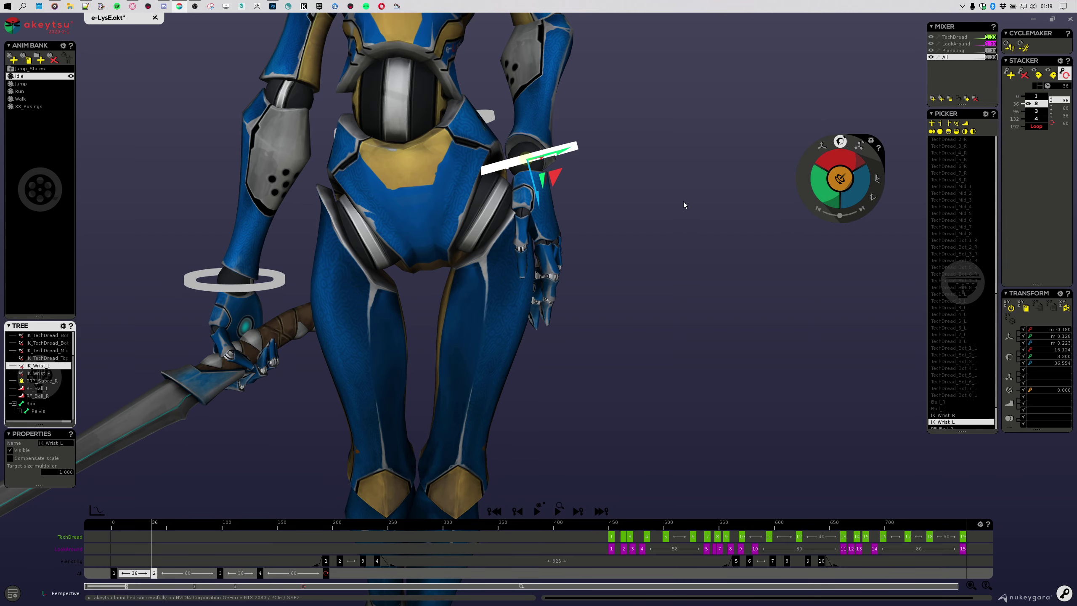
Step: Move the left wrist IK handle outward and down, away from the hip, to about -0.030, 0.064, 0.281 on the second pose
{"action": "left_click_drag", "start_coordinate": [523, 165], "coordinate": [634, 211]}
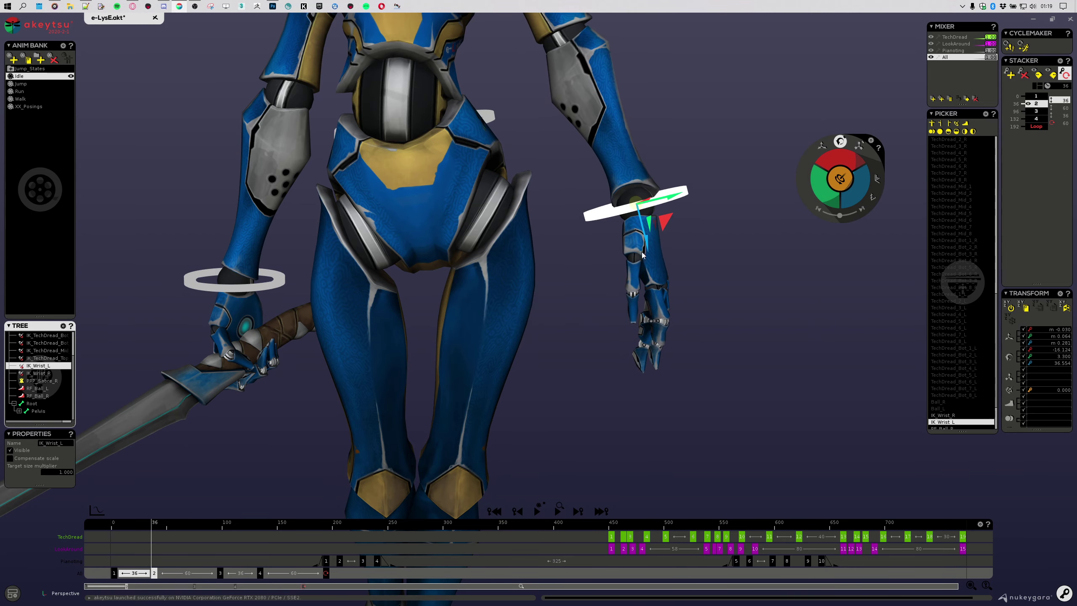
{"action": "middle_click_drag", "start_coordinate": [720, 305], "coordinate": [614, 274]}
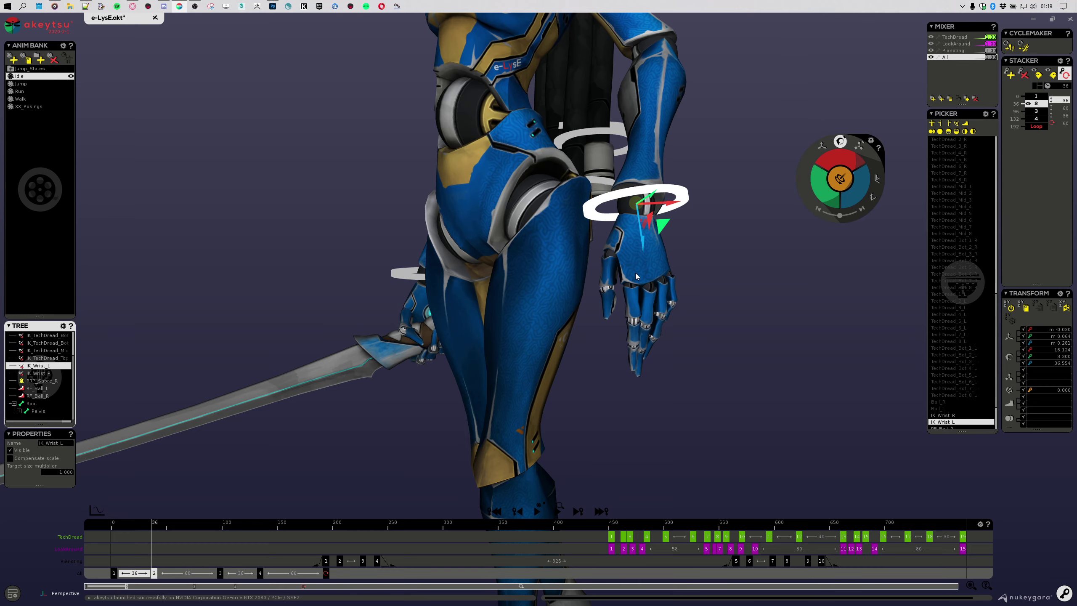
{"action": "middle_click_drag", "start_coordinate": [695, 317], "coordinate": [545, 274]}
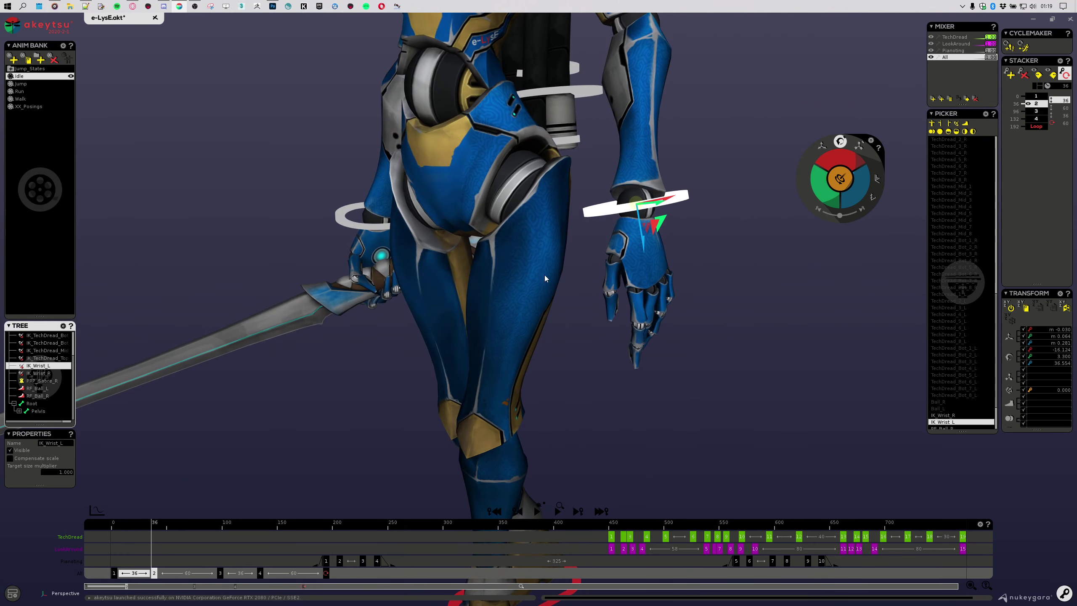
{"action": "middle_click_drag", "start_coordinate": [531, 187], "coordinate": [545, 247]}
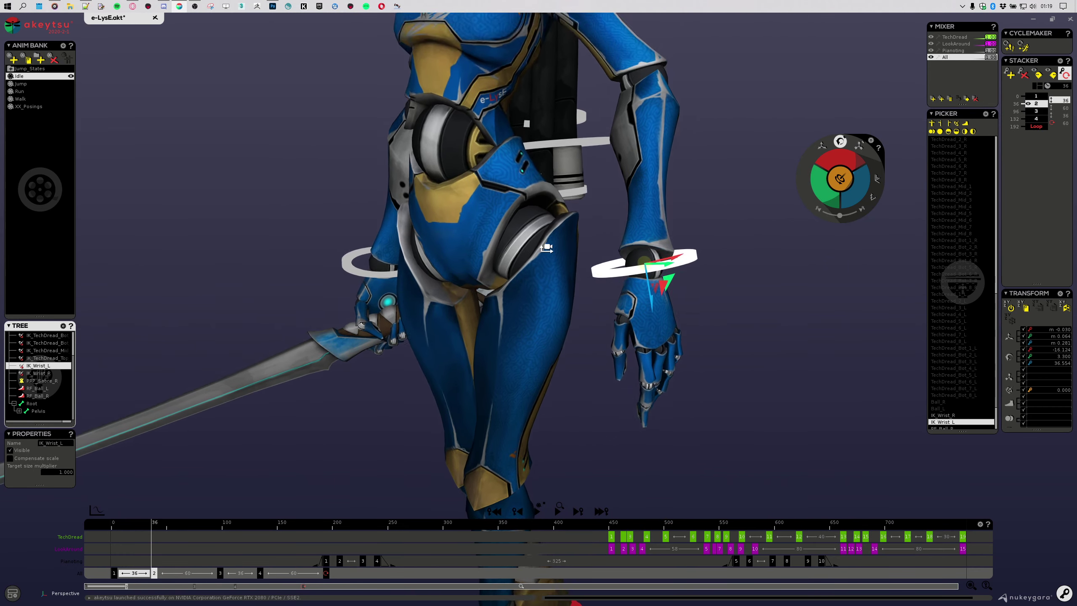
{"action": "scroll", "coordinate": [546, 247], "scroll_direction": "up", "scroll_amount": 2}
{"action": "middle_click_drag", "start_coordinate": [514, 289], "coordinate": [547, 274]}
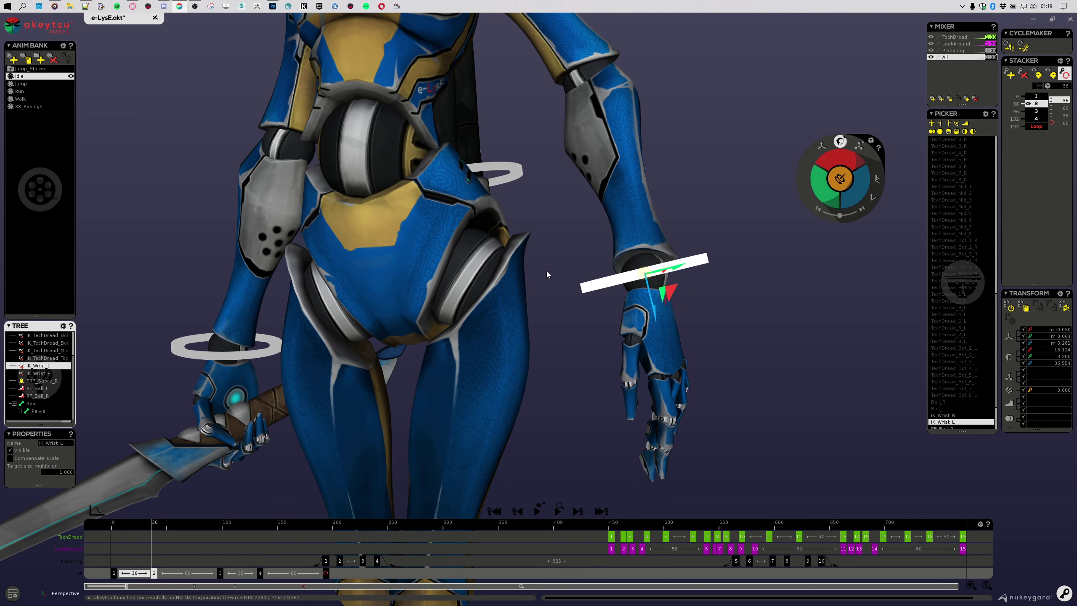
Step: Show the skeleton joints and switch from the animation workspace to the character rigging workspace in bind pose
{"action": "key", "text": "j"}
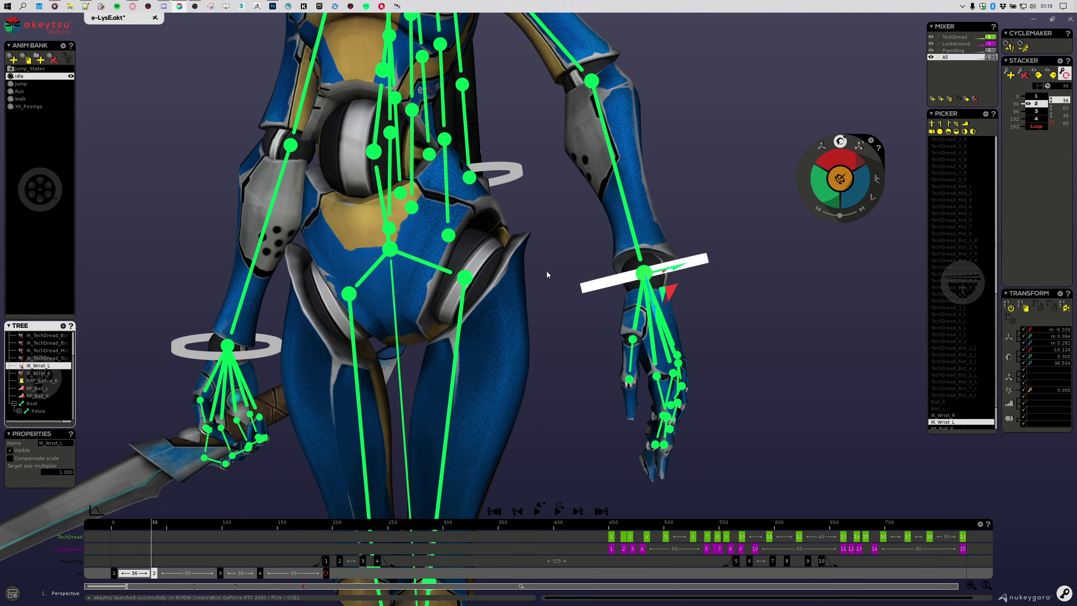
{"action": "middle_click_drag", "start_coordinate": [505, 320], "coordinate": [585, 372]}
{"action": "key", "text": "Tab"}
{"action": "key", "text": "Tab"}
{"action": "key", "text": "Tab"}
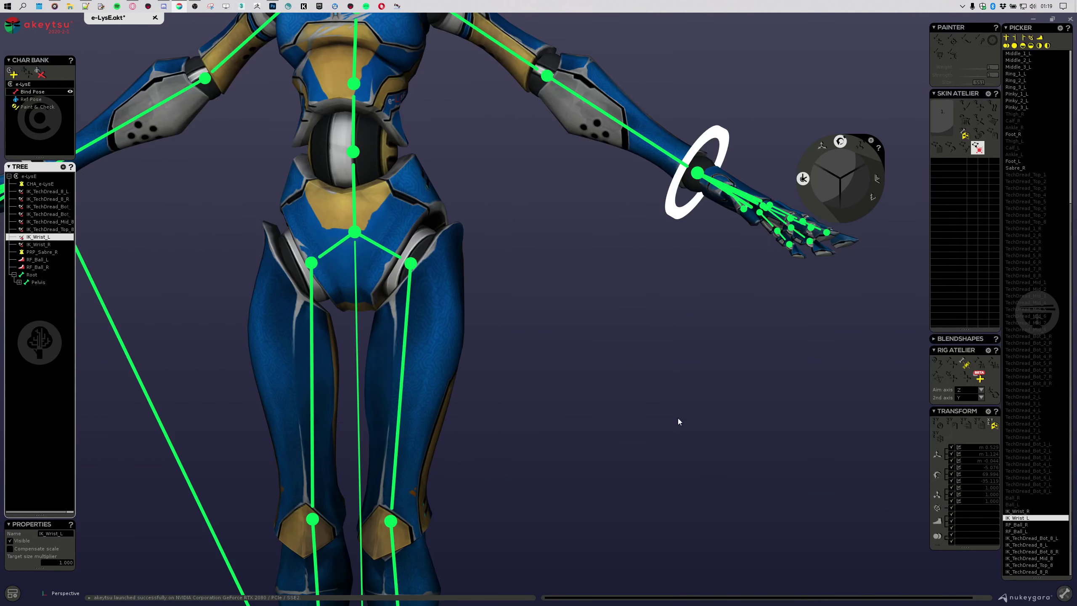
Step: Select the Thigh_L joint at the left hip in the bind pose
{"action": "scroll", "coordinate": [274, 171], "scroll_direction": "up", "scroll_amount": 3}
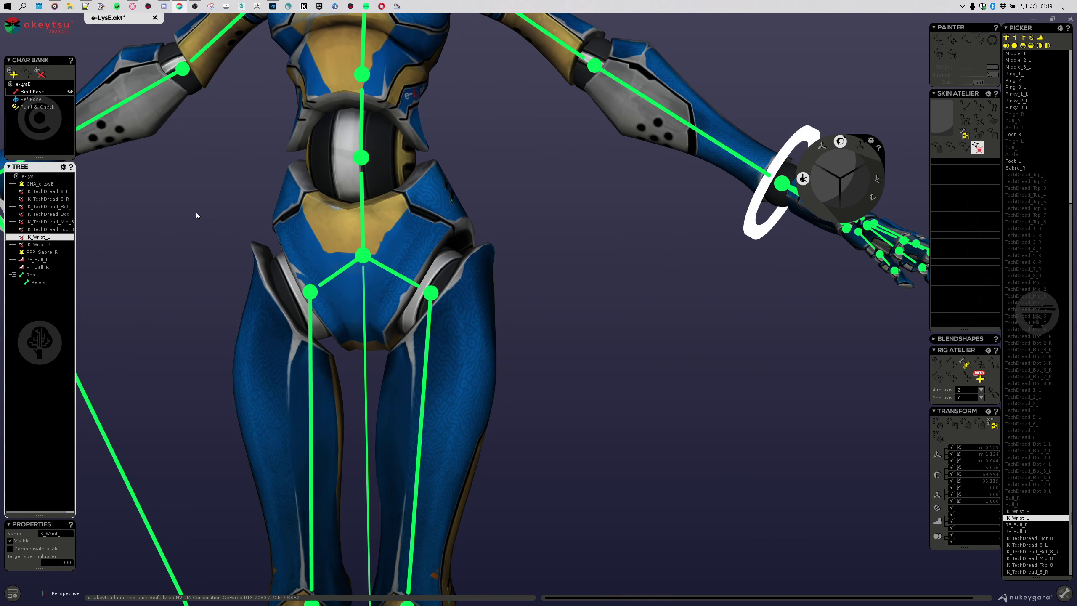
{"action": "middle_click_drag", "start_coordinate": [196, 212], "coordinate": [381, 236]}
{"action": "scroll", "coordinate": [380, 236], "scroll_direction": "up", "scroll_amount": 2}
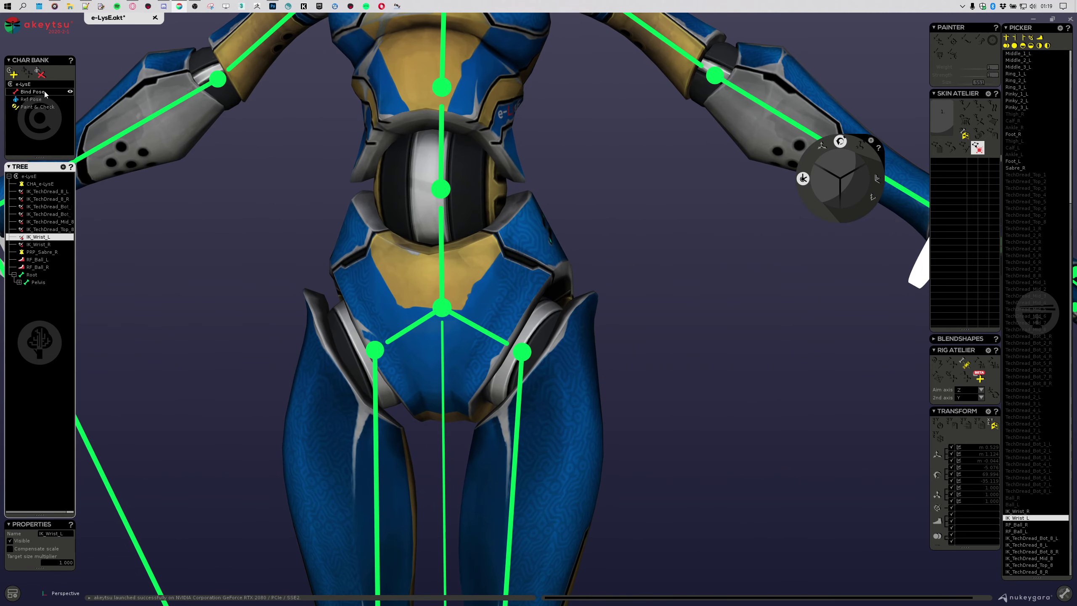
{"action": "left_click_drag", "start_coordinate": [493, 389], "coordinate": [515, 390], "text": "alt"}
{"action": "left_click", "coordinate": [523, 368]}
{"action": "scroll", "coordinate": [630, 339], "scroll_direction": "down", "scroll_amount": 3}
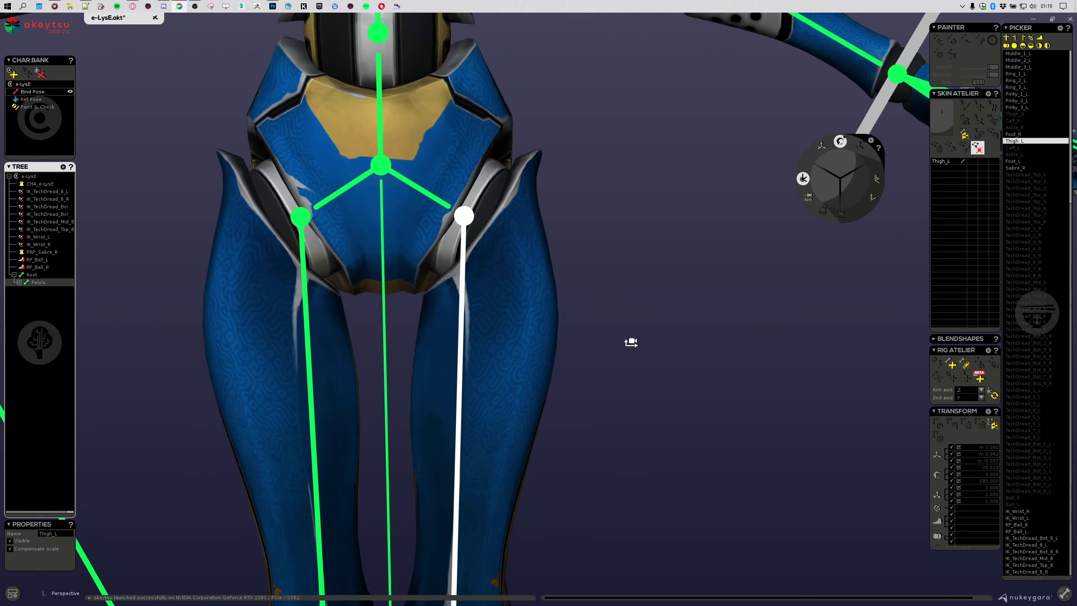
Step: Try to extend a single joint outward from the left thigh joint onto the outer hip, and undo it
{"action": "middle_click_drag", "start_coordinate": [640, 379], "coordinate": [587, 383]}
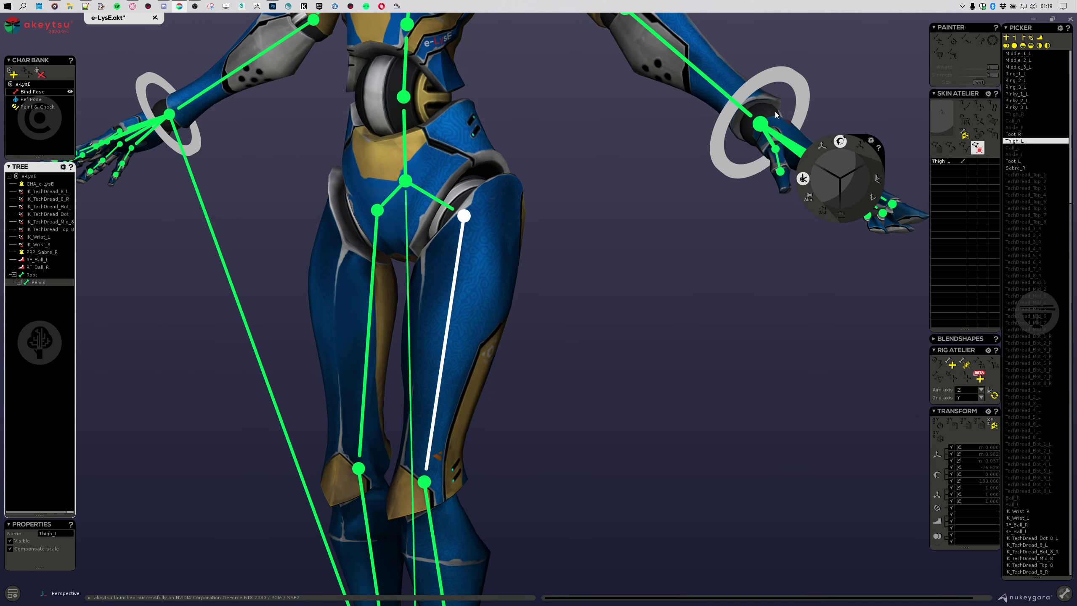
{"action": "middle_click_drag", "start_coordinate": [509, 350], "coordinate": [529, 238]}
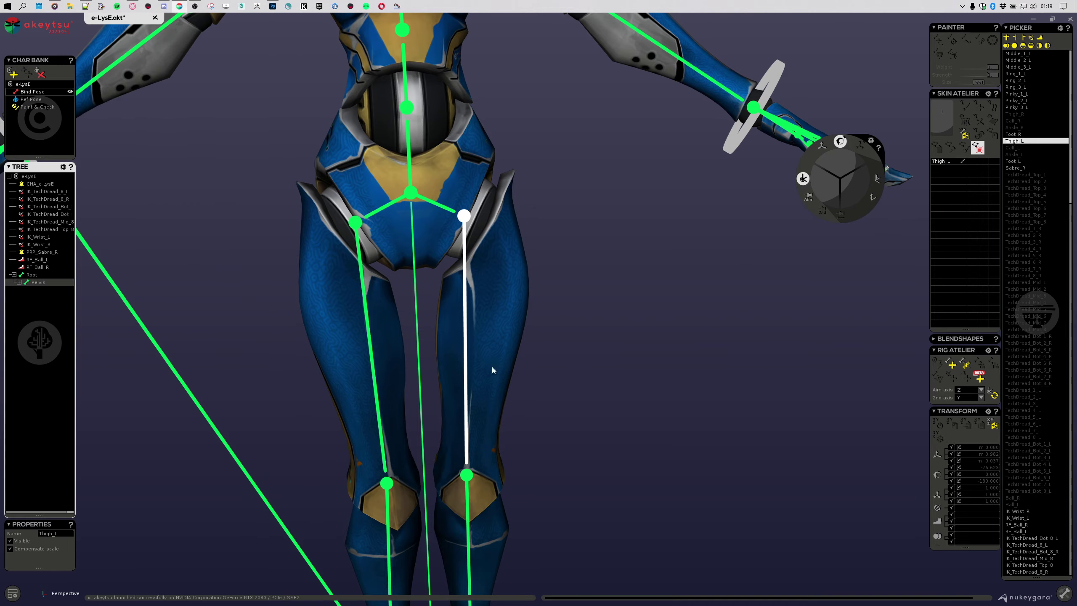
{"action": "middle_click_drag", "start_coordinate": [492, 370], "coordinate": [590, 346]}
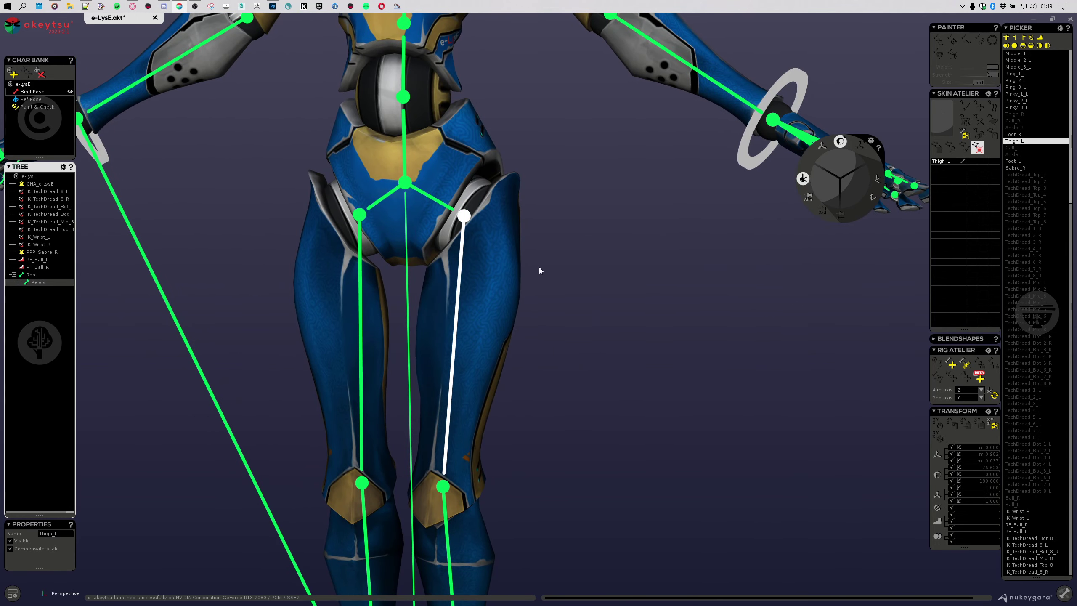
{"action": "middle_click_drag", "start_coordinate": [540, 270], "coordinate": [512, 190]}
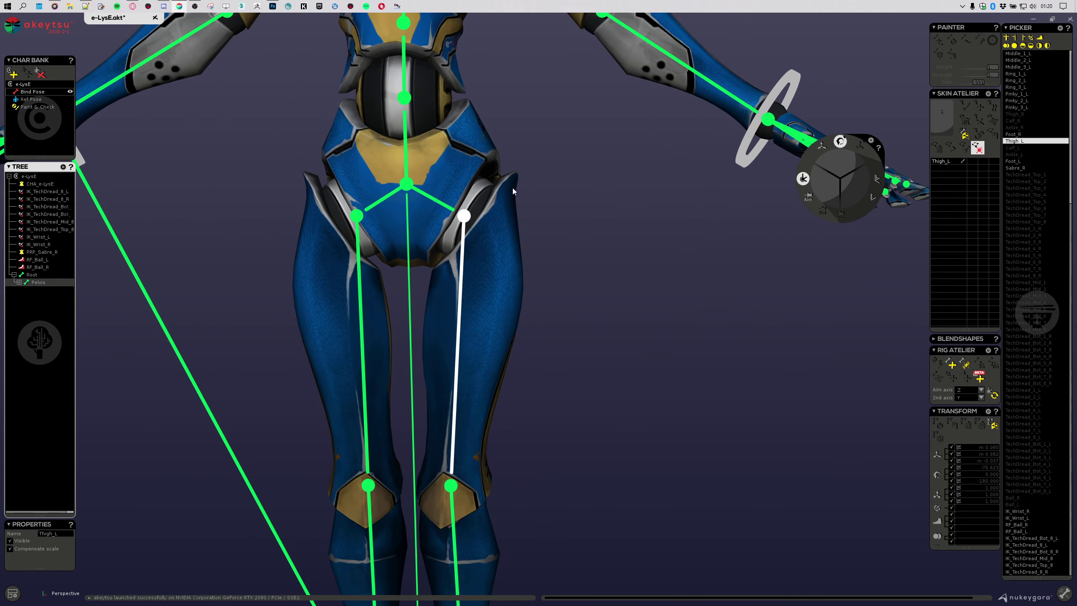
{"action": "middle_click_drag", "start_coordinate": [541, 260], "coordinate": [572, 233]}
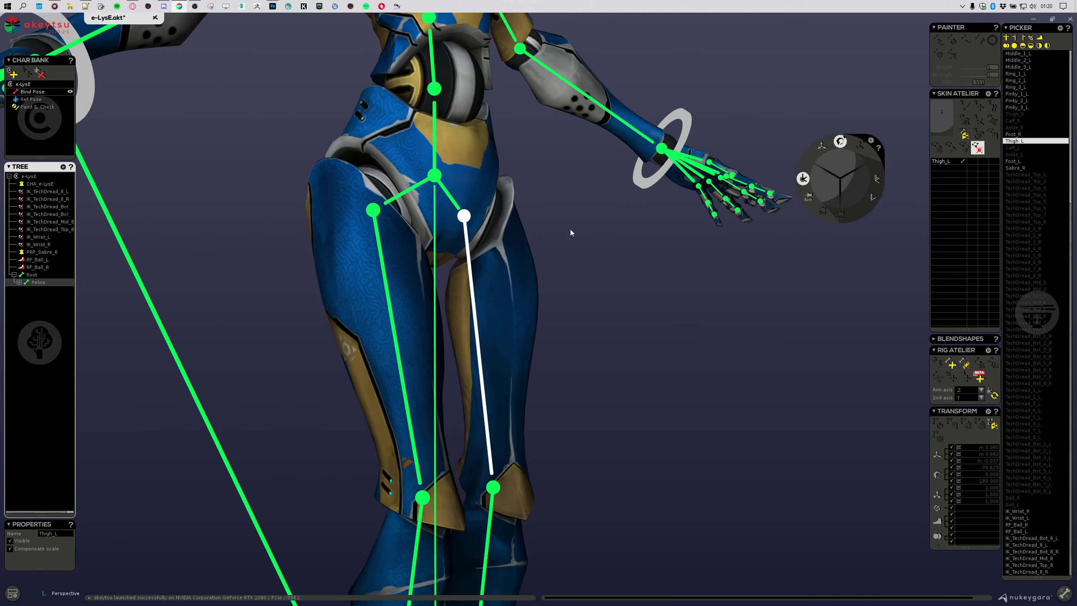
{"action": "middle_click_drag", "start_coordinate": [464, 561], "coordinate": [550, 450]}
{"action": "scroll", "coordinate": [484, 263], "scroll_direction": "up", "scroll_amount": 3}
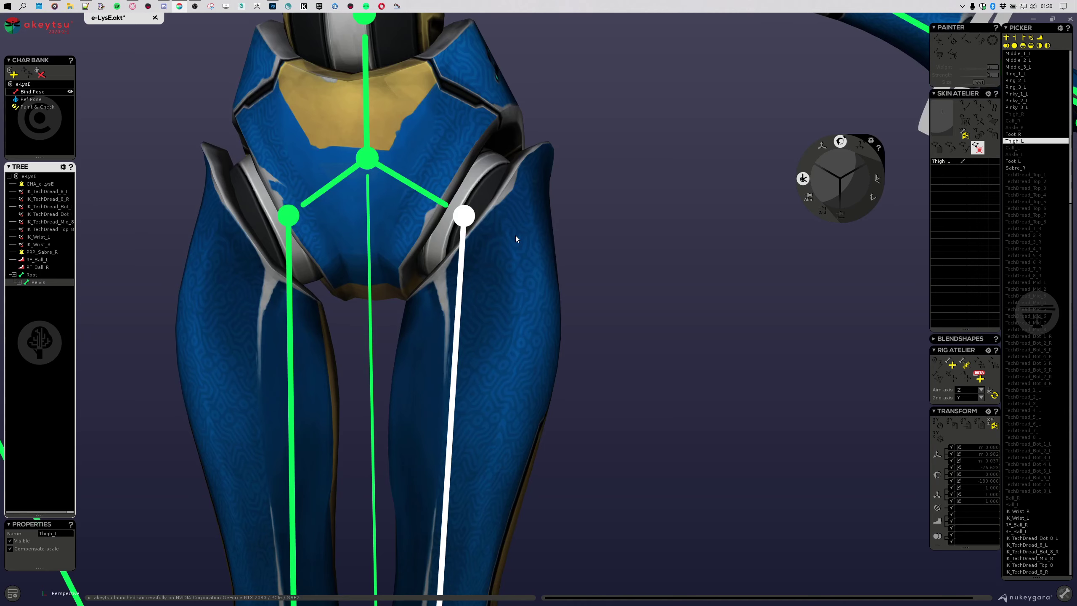
{"action": "left_click", "coordinate": [951, 363]}
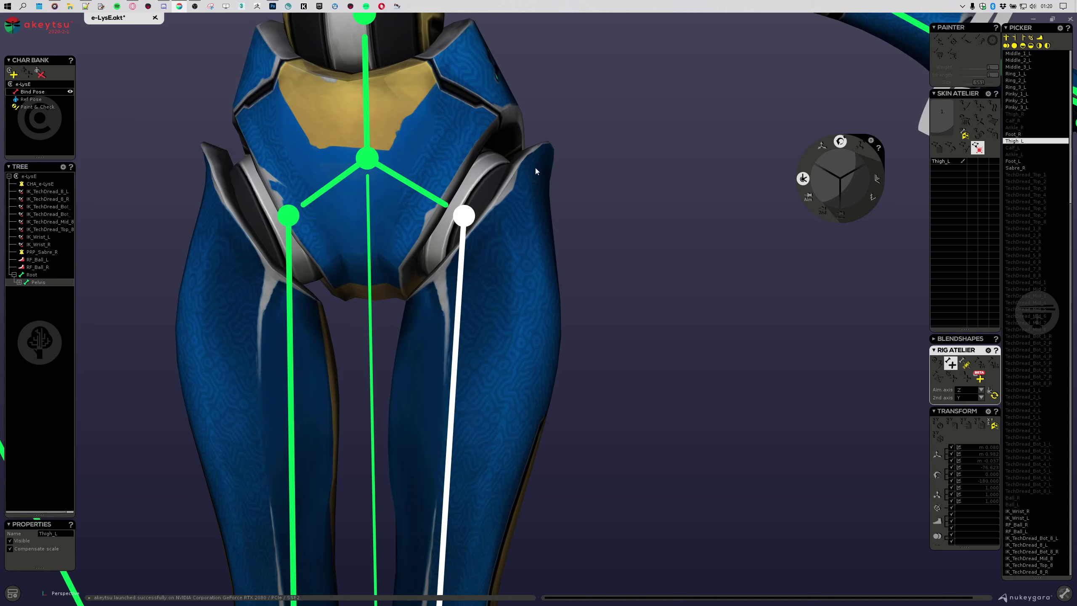
{"action": "left_click", "coordinate": [524, 186]}
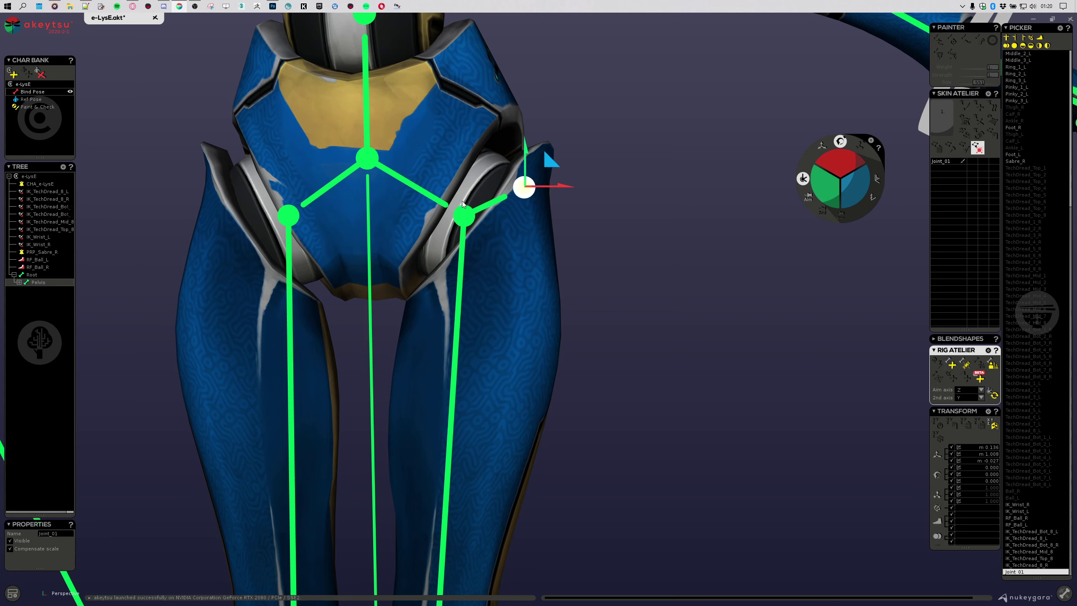
{"action": "left_click", "coordinate": [469, 217]}
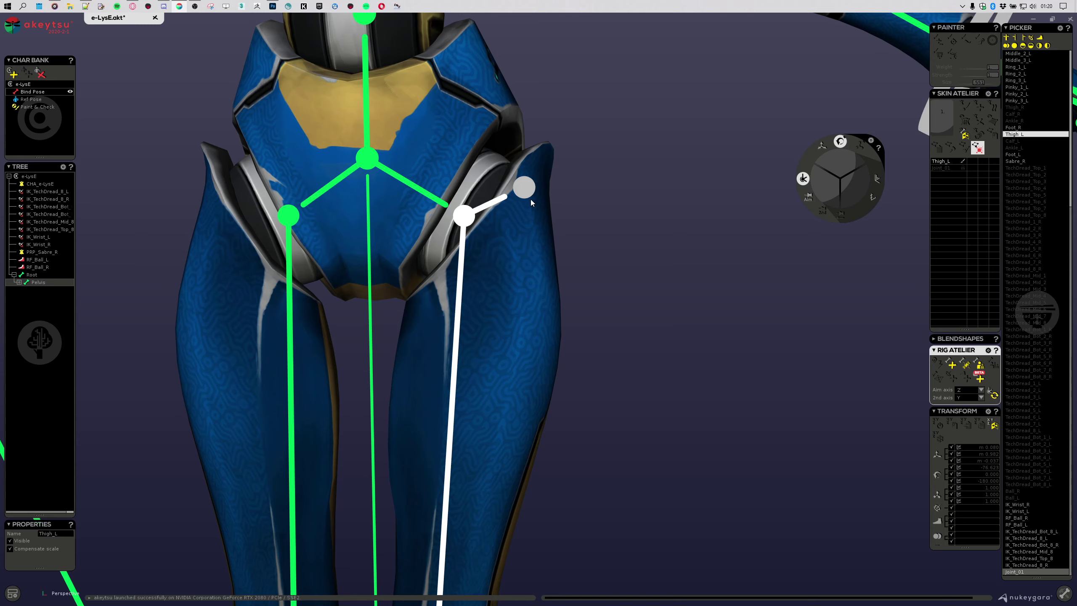
{"action": "key", "text": "ctrl+z"}
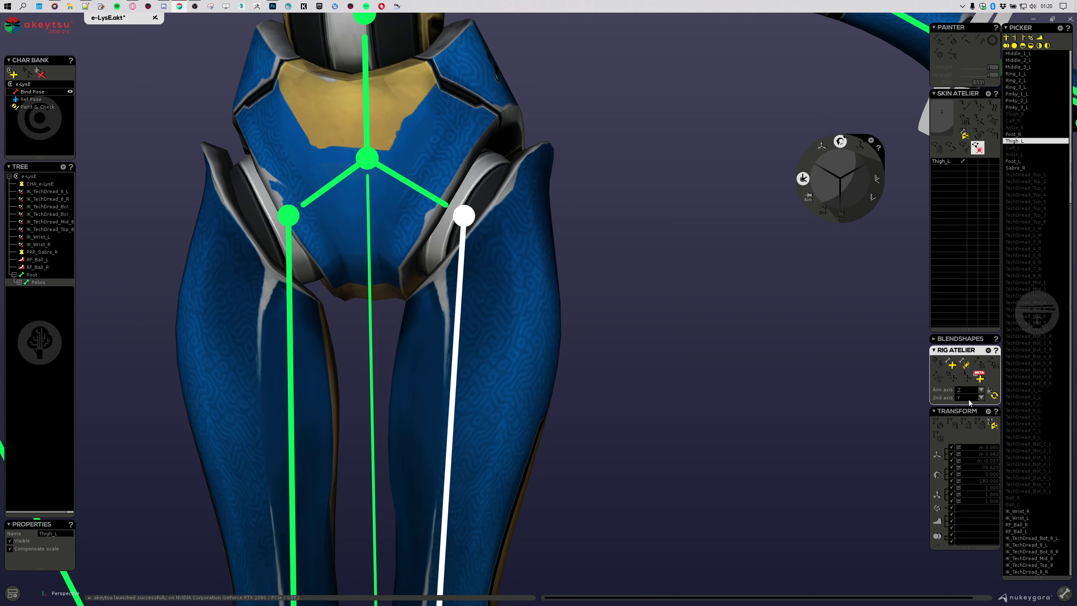
Step: Add two chained joints from the left thigh joint, one close beside it and one at the outer hip, about 0.157, 1.040, -0.048
{"action": "left_click", "coordinate": [477, 215]}
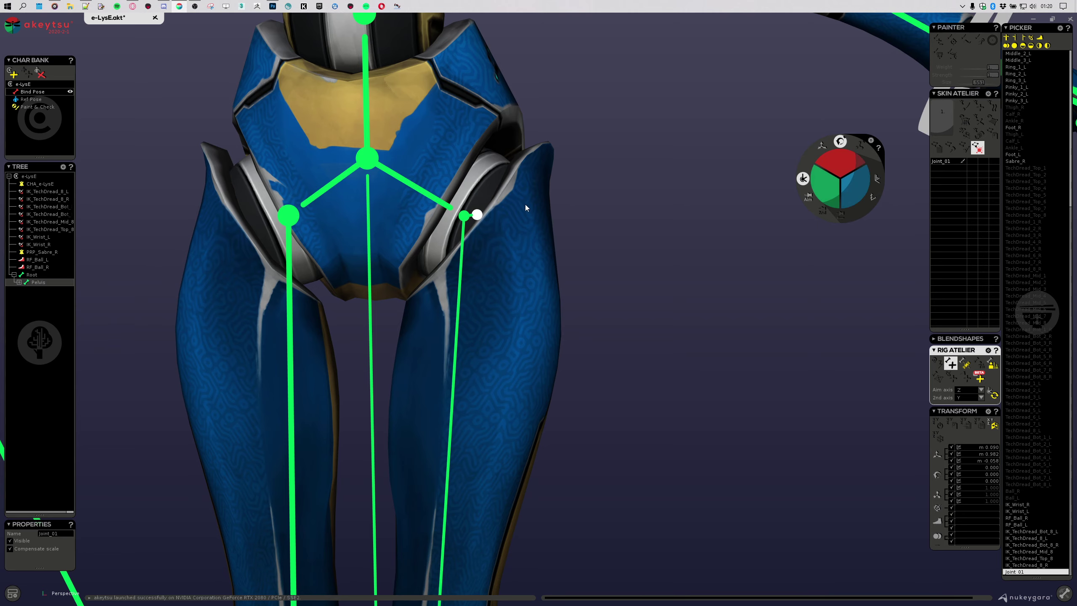
{"action": "left_click", "coordinate": [548, 151]}
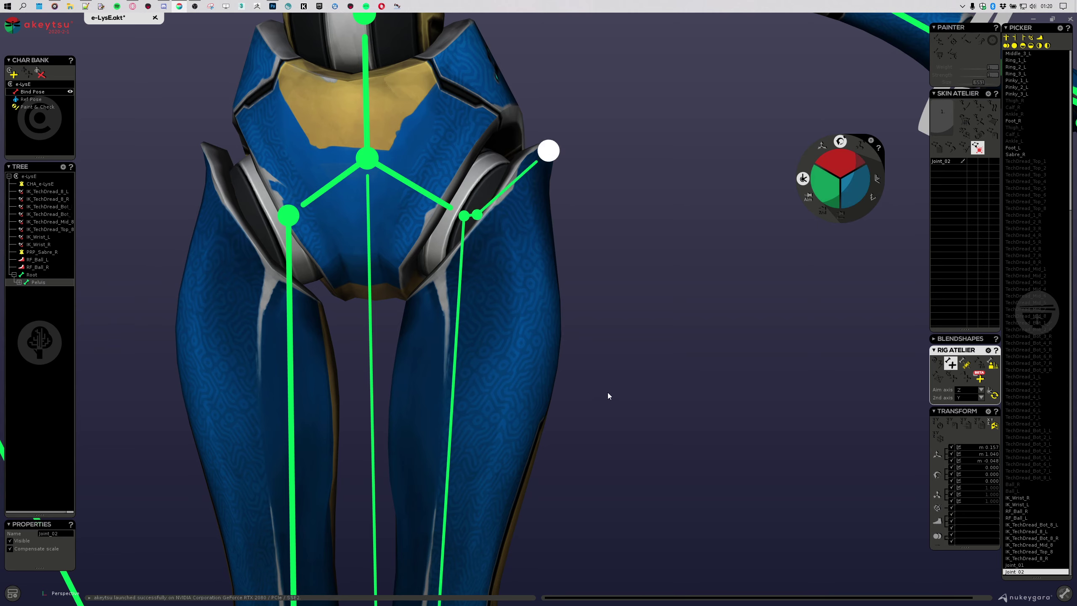
{"action": "key", "text": "Escape"}
Step: Create an IK handle on the new hip joint chain, starting from its first joint
{"action": "mouse_move", "coordinate": [502, 278]}
{"action": "left_mouse_down", "text": "alt"}
{"action": "mouse_move", "coordinate": [527, 289]}
{"action": "mouse_move", "coordinate": [497, 293]}
{"action": "left_mouse_up", "text": "alt"}
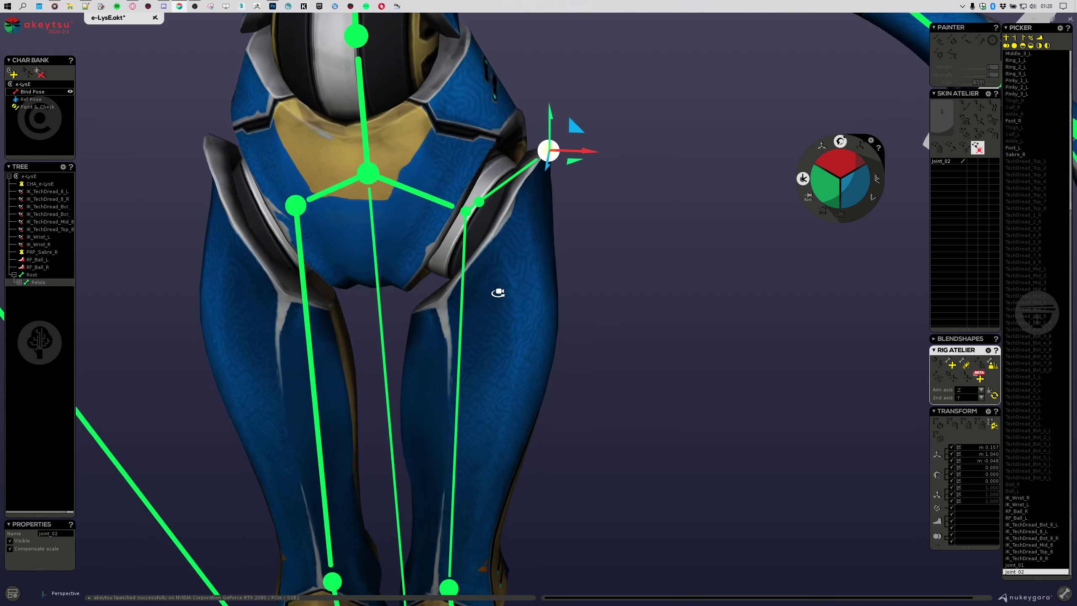
{"action": "left_click", "coordinate": [480, 203]}
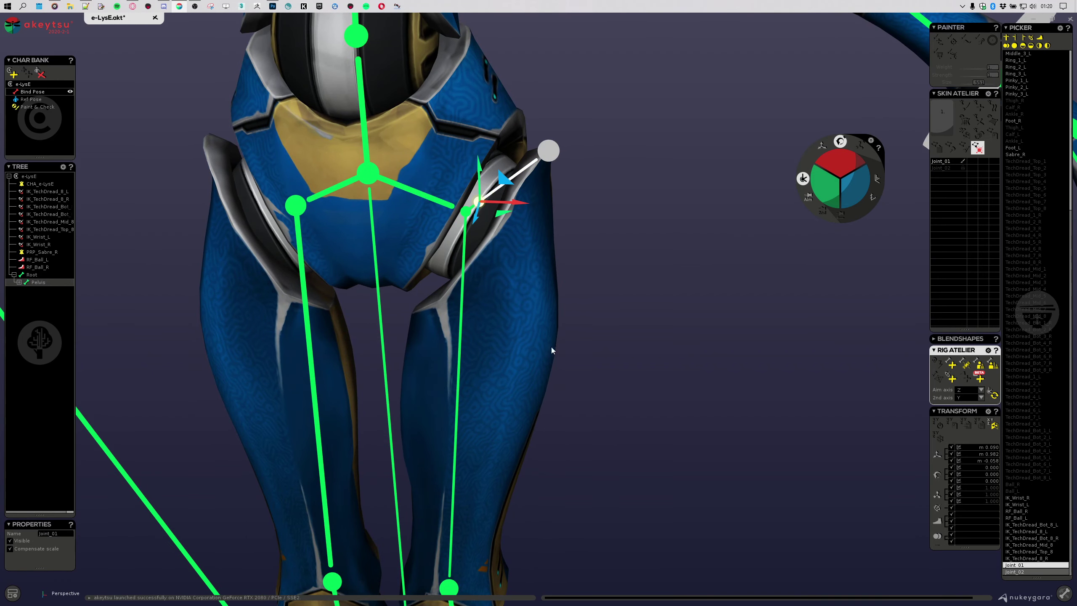
{"action": "left_click", "coordinate": [939, 382]}
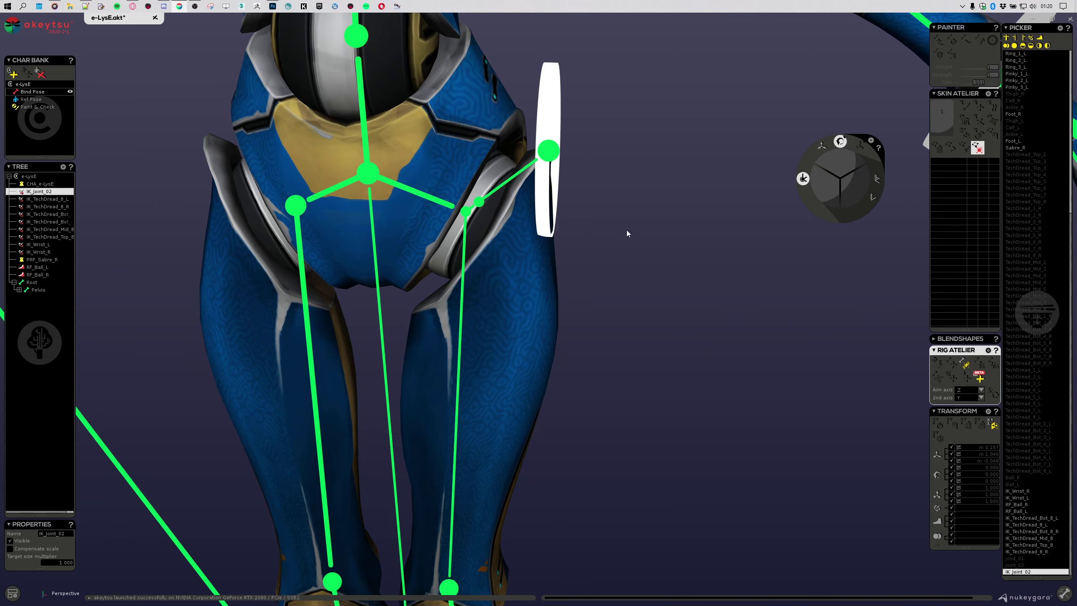
{"action": "left_click_drag", "start_coordinate": [628, 234], "coordinate": [663, 267], "text": "alt"}
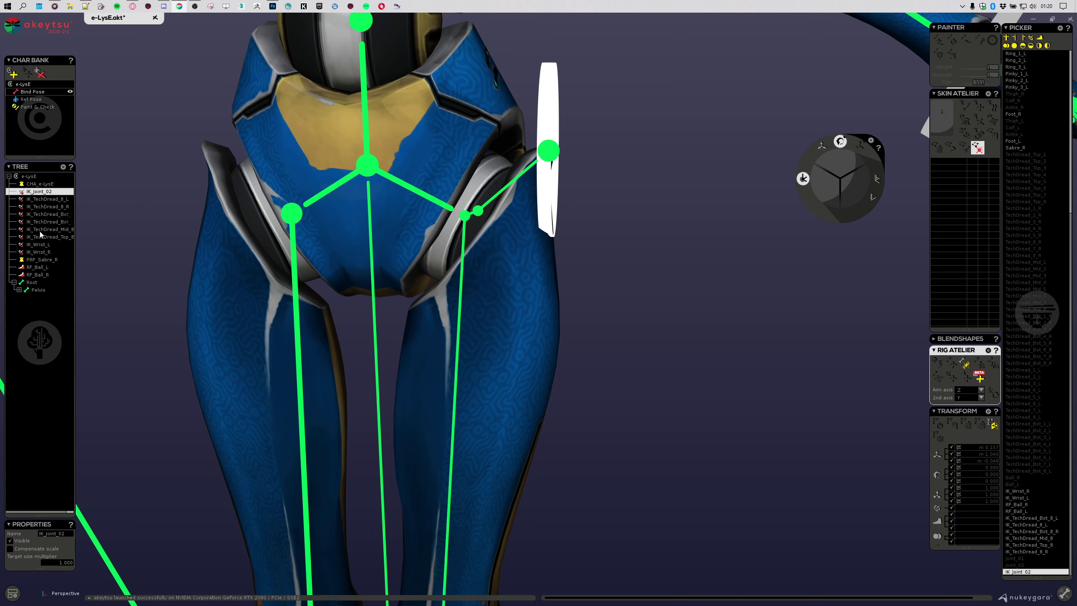
Step: Select the left wrist IK handle and switch the character from Bind Pose to Paint & Check
{"action": "left_click", "coordinate": [58, 246]}
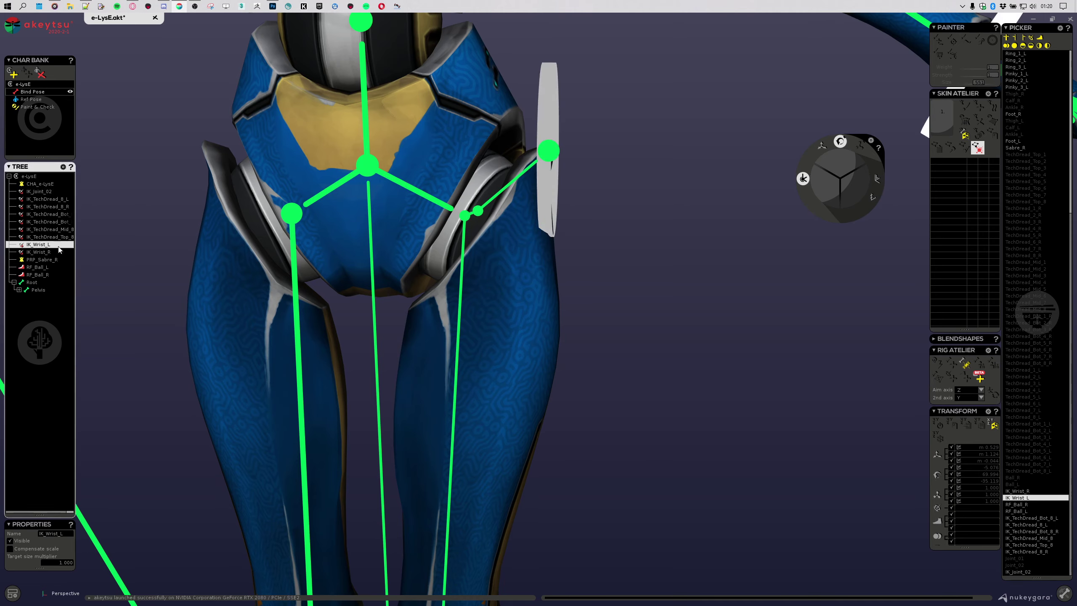
{"action": "key", "text": "f"}
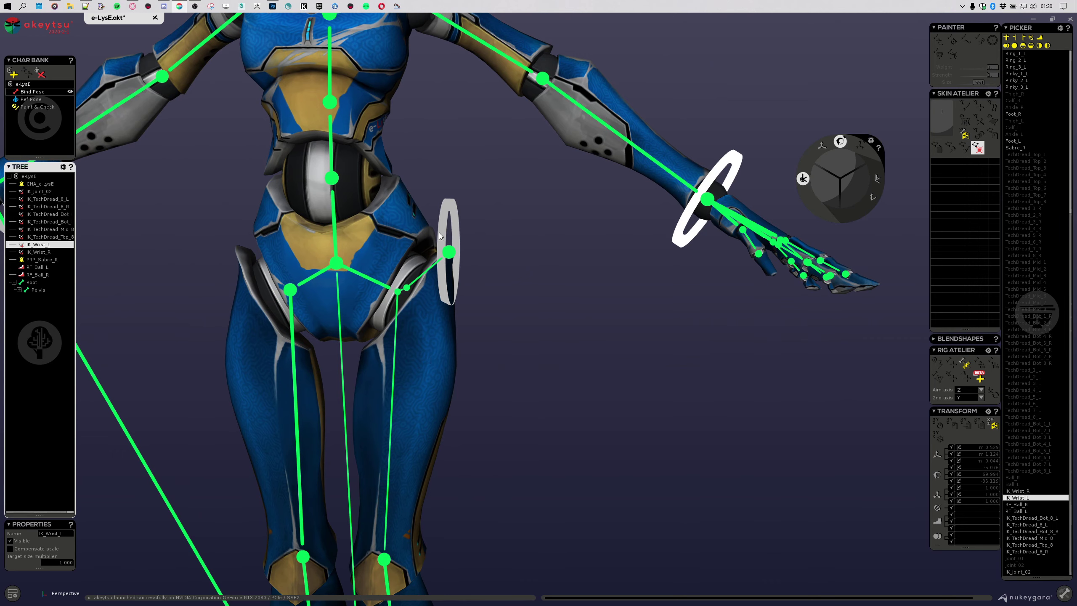
{"action": "left_click", "coordinate": [47, 108]}
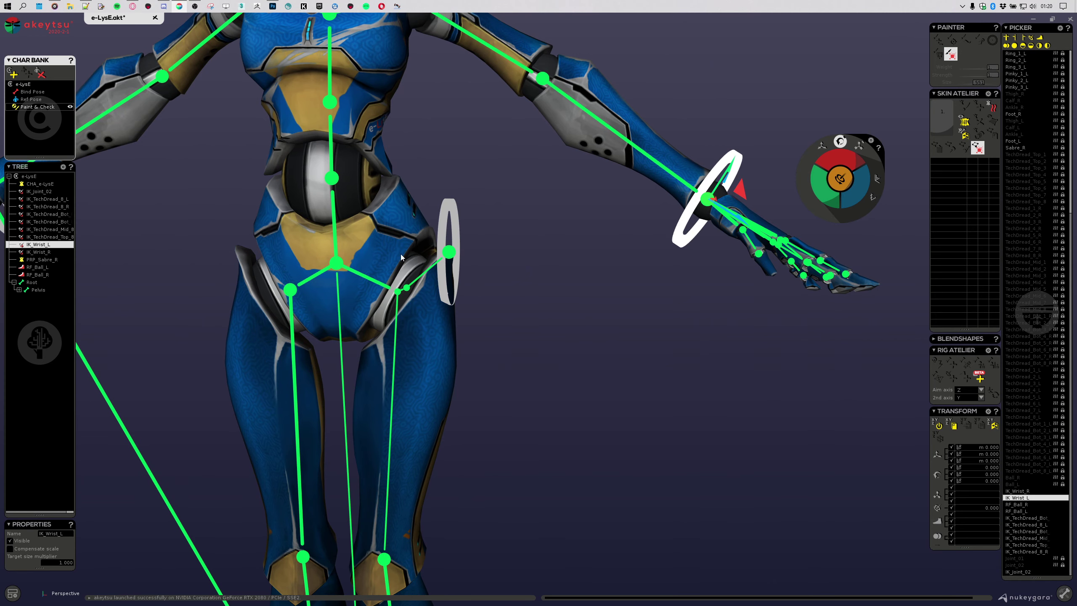
Step: Try snapping the left wrist IK handle onto the hip IK handle by copying its transform, and undo it
{"action": "left_click", "coordinate": [443, 227]}
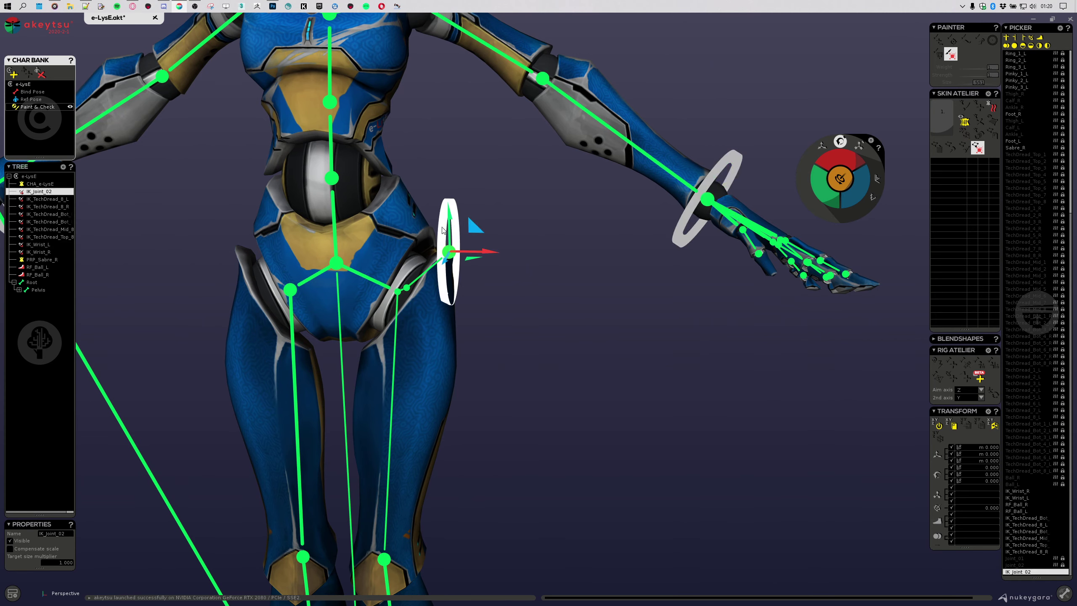
{"action": "left_click", "coordinate": [682, 223]}
{"action": "left_click", "coordinate": [443, 227]}
{"action": "left_click", "coordinate": [681, 226]}
{"action": "key", "text": "ctrl+v"}
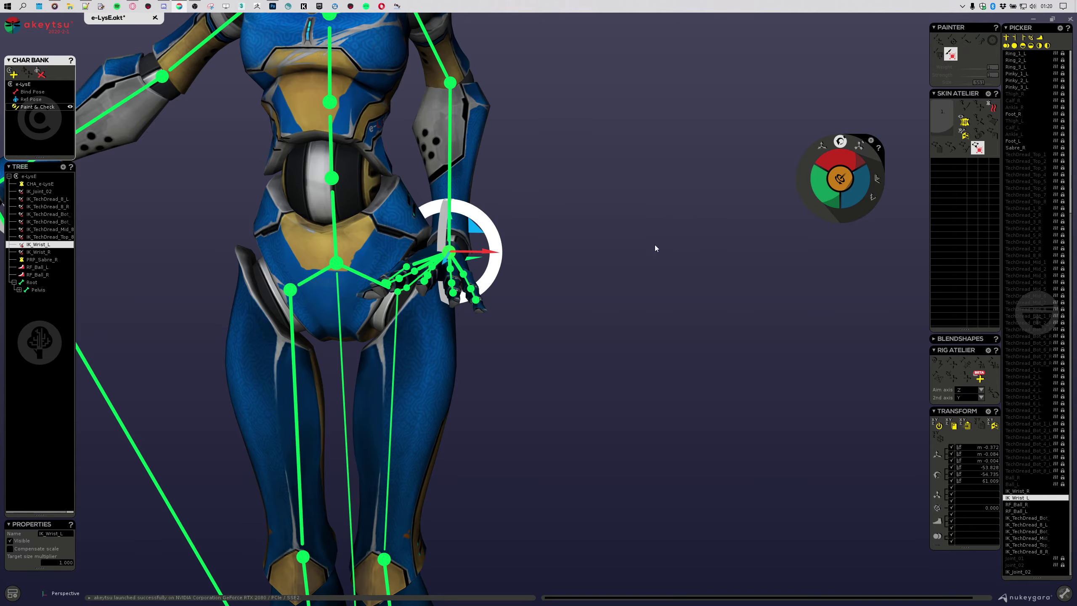
{"action": "left_click_drag", "start_coordinate": [608, 335], "coordinate": [571, 317], "text": "alt"}
{"action": "middle_click_drag", "start_coordinate": [570, 317], "coordinate": [604, 223]}
{"action": "left_click_drag", "start_coordinate": [605, 224], "coordinate": [669, 279], "text": "alt"}
{"action": "key", "text": "ctrl+z"}
Step: Move the new hip IK handle slightly down and outward in Paint & Check, to about 0.019, -0.046, 0.012
{"action": "middle_click_drag", "start_coordinate": [669, 279], "coordinate": [530, 214]}
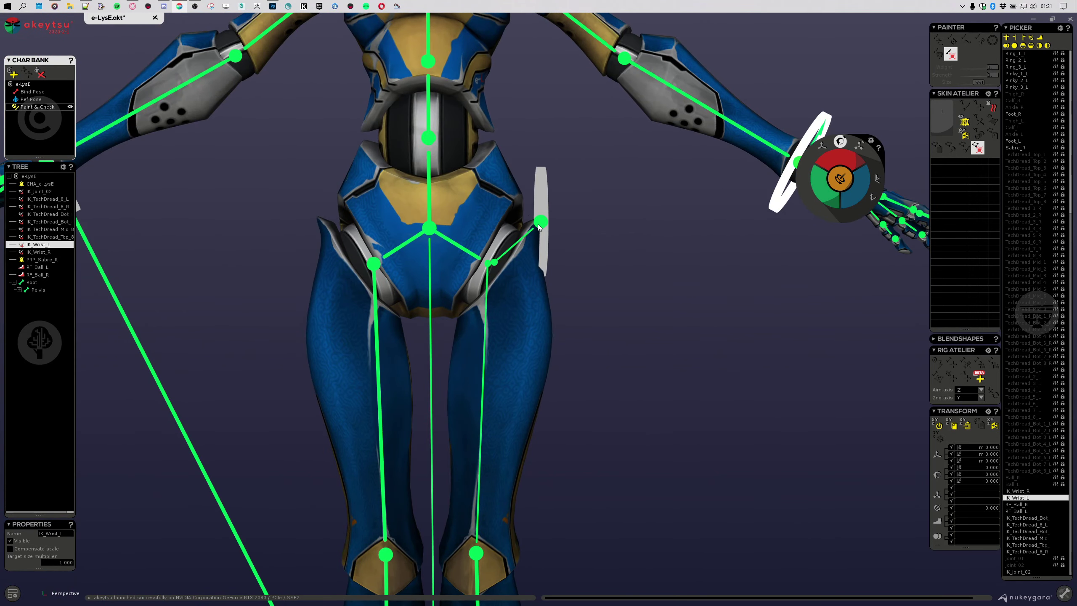
{"action": "left_click", "coordinate": [541, 221]}
{"action": "middle_click_drag", "start_coordinate": [668, 289], "coordinate": [542, 164]}
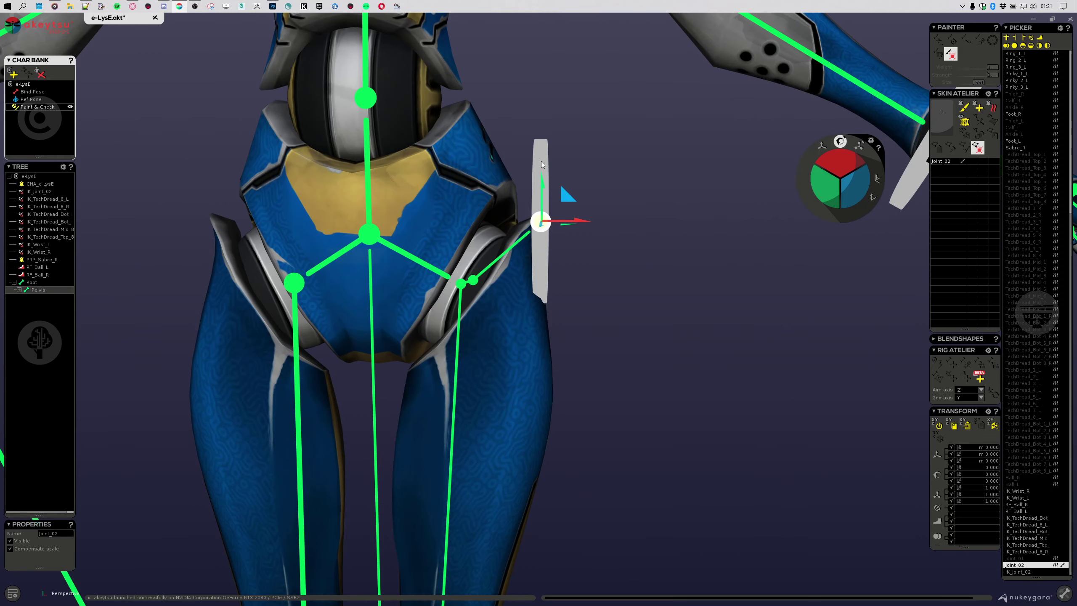
{"action": "left_click", "coordinate": [542, 164]}
{"action": "scroll", "coordinate": [562, 188], "scroll_direction": "down", "scroll_amount": 4}
{"action": "mouse_move", "coordinate": [569, 195]}
{"action": "left_mouse_down"}
{"action": "mouse_move", "coordinate": [569, 258]}
{"action": "mouse_move", "coordinate": [563, 210]}
{"action": "left_mouse_up"}
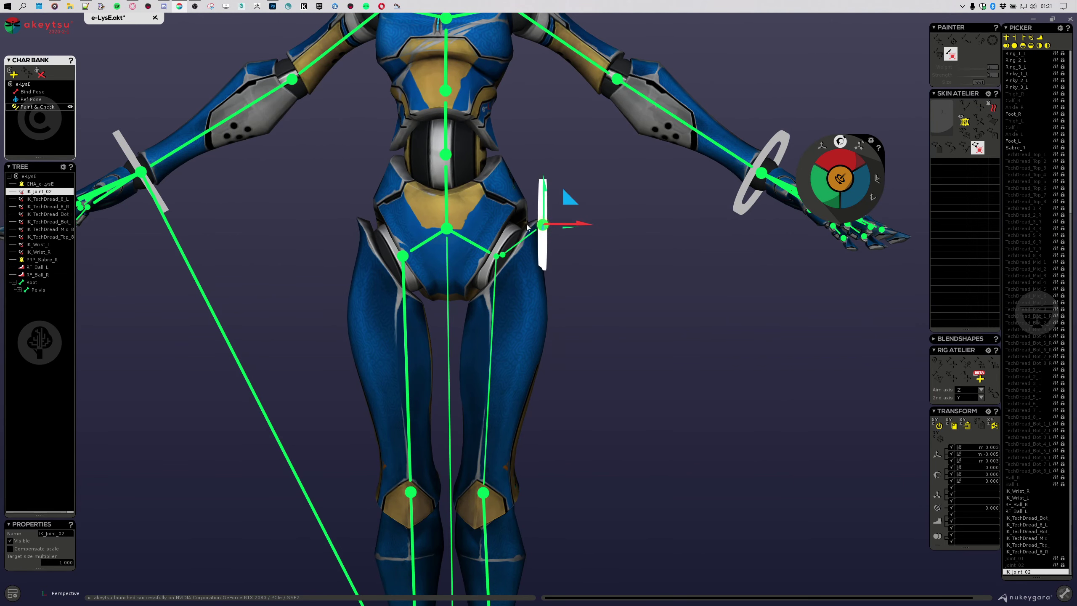
{"action": "scroll", "coordinate": [543, 225], "scroll_direction": "up", "scroll_amount": 4}
{"action": "scroll", "coordinate": [575, 204], "scroll_direction": "down", "scroll_amount": 3}
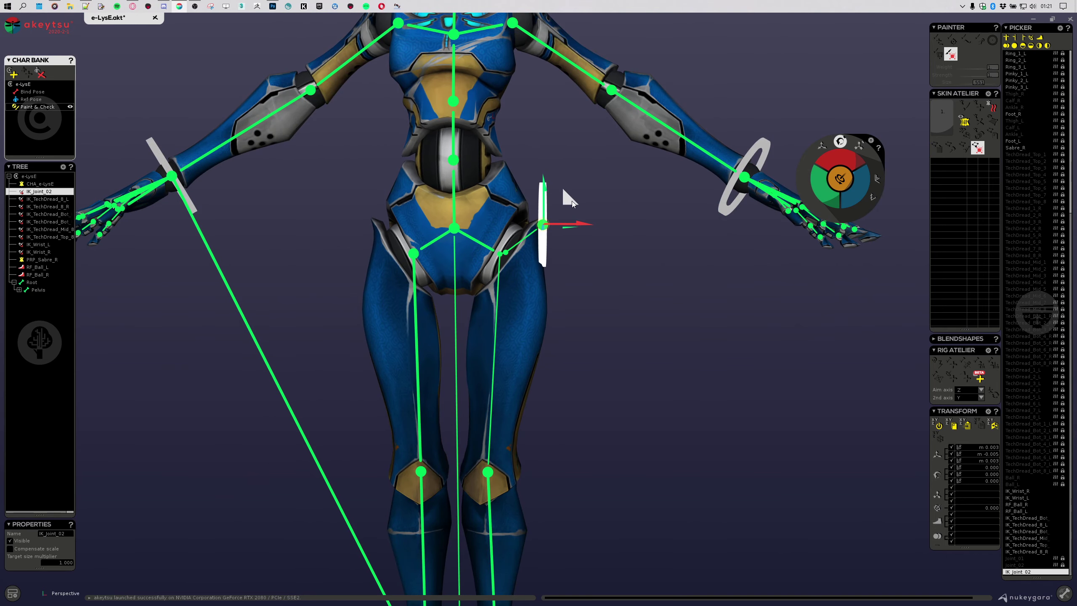
{"action": "middle_click_drag", "start_coordinate": [584, 267], "coordinate": [541, 248]}
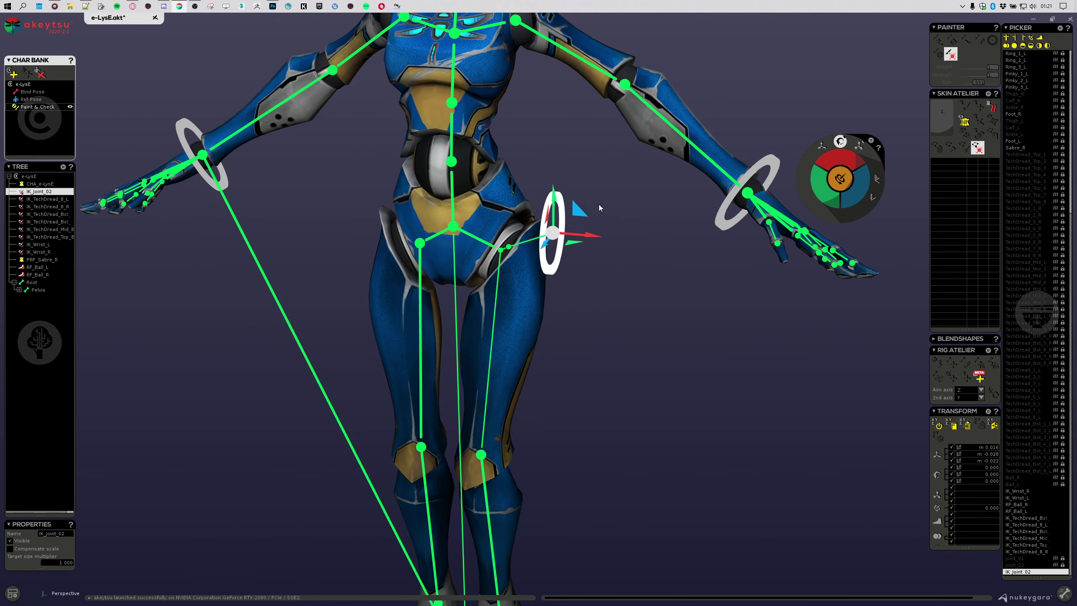
{"action": "left_click_drag", "start_coordinate": [545, 231], "coordinate": [559, 250]}
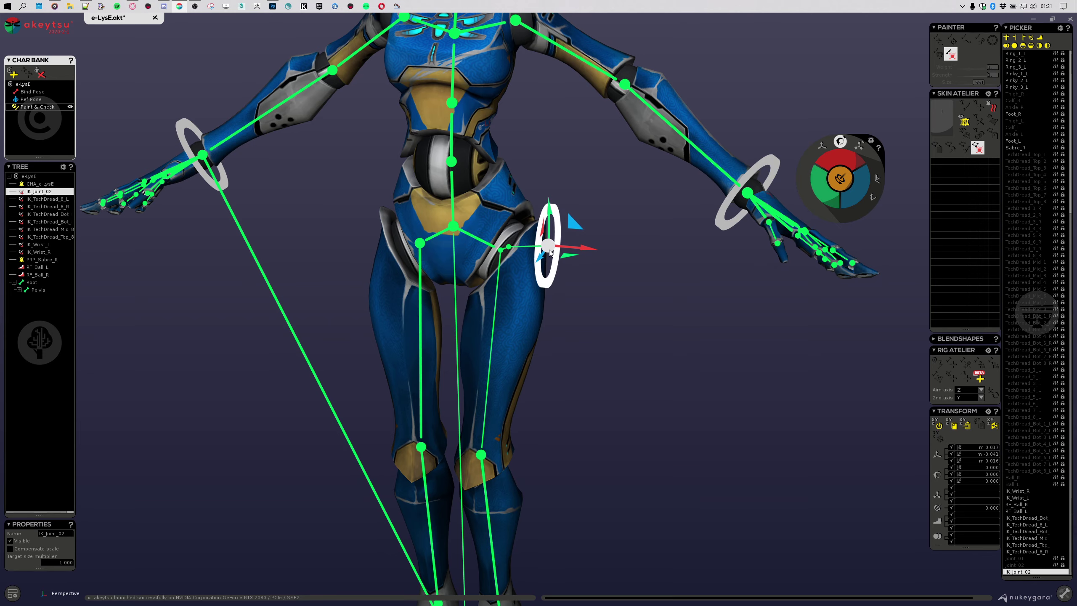
{"action": "scroll", "coordinate": [558, 249], "scroll_direction": "up", "scroll_amount": 3}
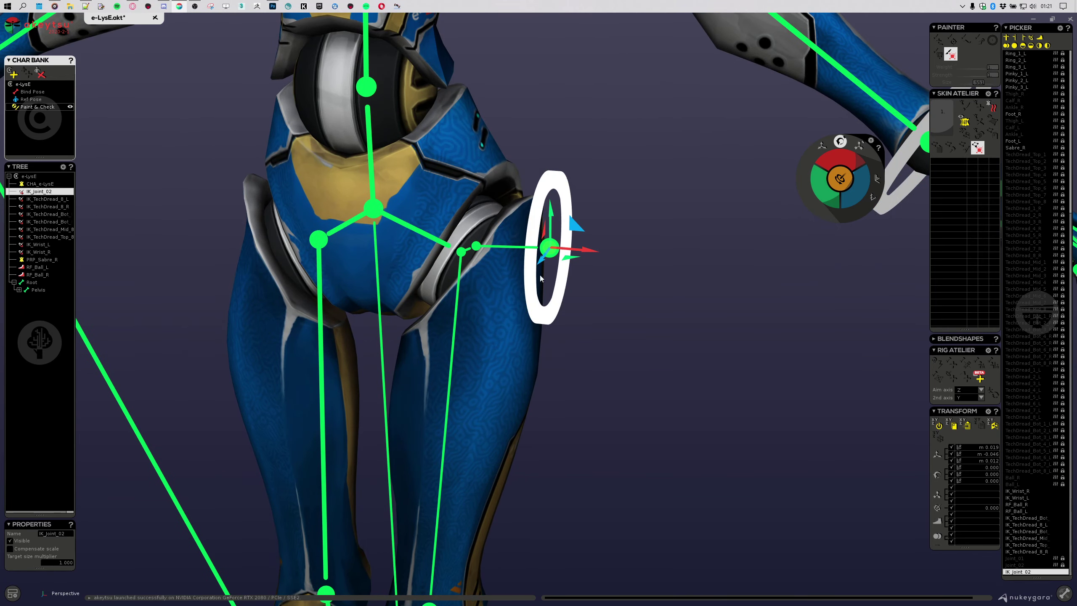
Step: Shift the end joint of the hip chain slightly upward, to about -0.008, 0.004, -0.003
{"action": "scroll", "coordinate": [547, 250], "scroll_direction": "up", "scroll_amount": 2}
{"action": "left_click", "coordinate": [549, 248]}
{"action": "scroll", "coordinate": [549, 250], "scroll_direction": "down", "scroll_amount": 4}
{"action": "scroll", "coordinate": [550, 254], "scroll_direction": "up", "scroll_amount": 3}
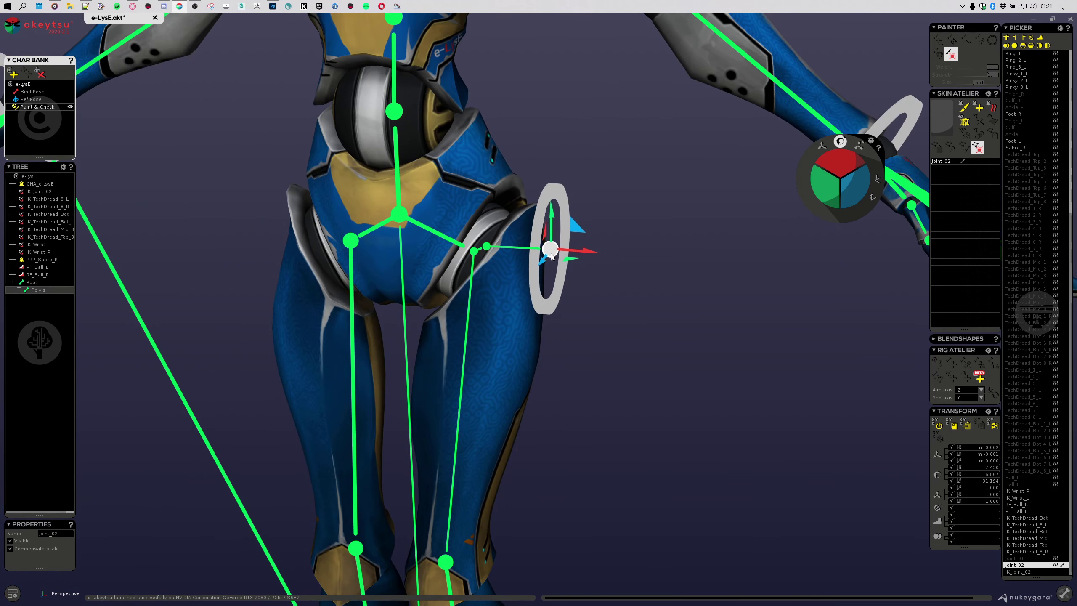
{"action": "mouse_move", "coordinate": [551, 256]}
{"action": "left_mouse_down"}
{"action": "mouse_move", "coordinate": [926, 273]}
{"action": "mouse_move", "coordinate": [486, 91]}
{"action": "mouse_move", "coordinate": [515, 559]}
{"action": "mouse_move", "coordinate": [589, 332]}
{"action": "mouse_move", "coordinate": [553, 246]}
{"action": "mouse_move", "coordinate": [567, 242]}
{"action": "left_mouse_up"}
{"action": "scroll", "coordinate": [515, 262], "scroll_direction": "up", "scroll_amount": 2}
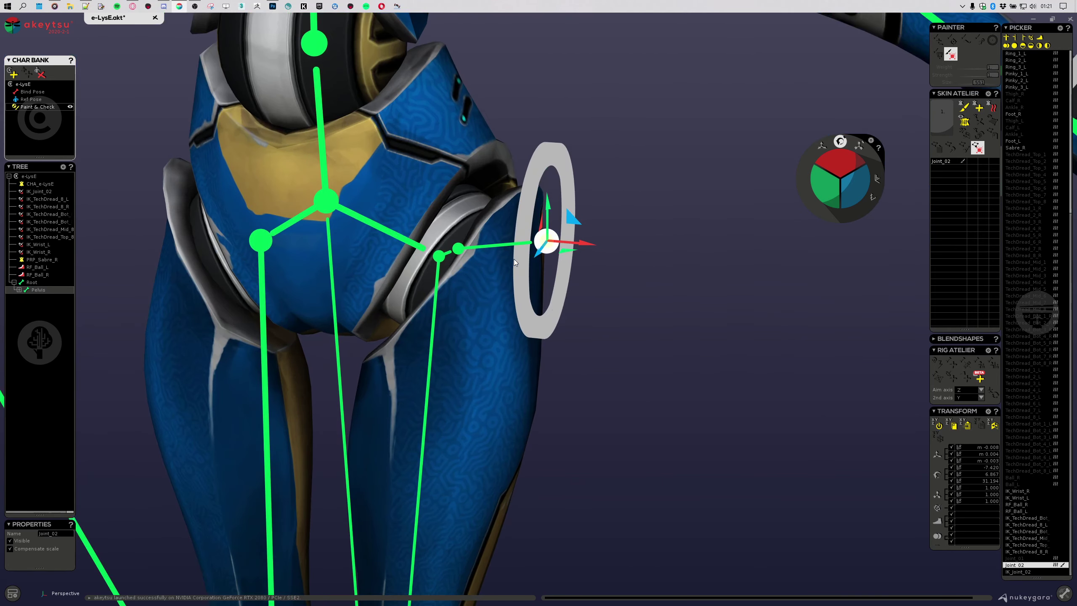
{"action": "left_click_drag", "start_coordinate": [587, 329], "coordinate": [646, 328], "text": "alt"}
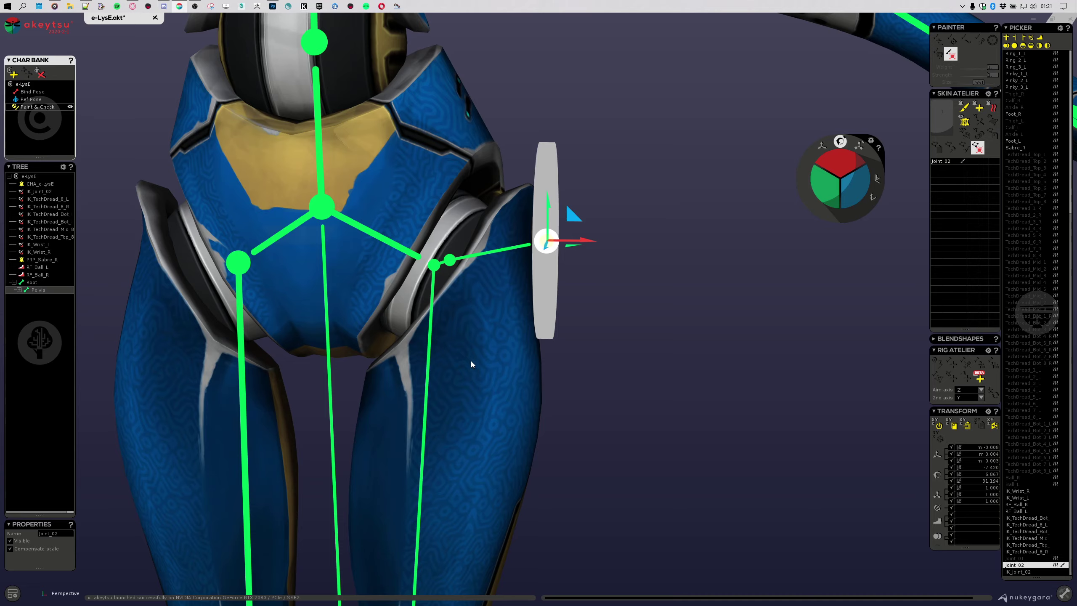
Step: Try rotating the left thigh joint to test how the hip chain follows, and undo the rotation
{"action": "left_click", "coordinate": [428, 362]}
{"action": "scroll", "coordinate": [644, 384], "scroll_direction": "down", "scroll_amount": 5}
{"action": "left_click_drag", "start_coordinate": [644, 385], "coordinate": [487, 375], "text": "alt"}
{"action": "left_click_drag", "start_coordinate": [847, 163], "coordinate": [848, 135]}
{"action": "left_click_drag", "start_coordinate": [487, 384], "coordinate": [640, 387], "text": "alt"}
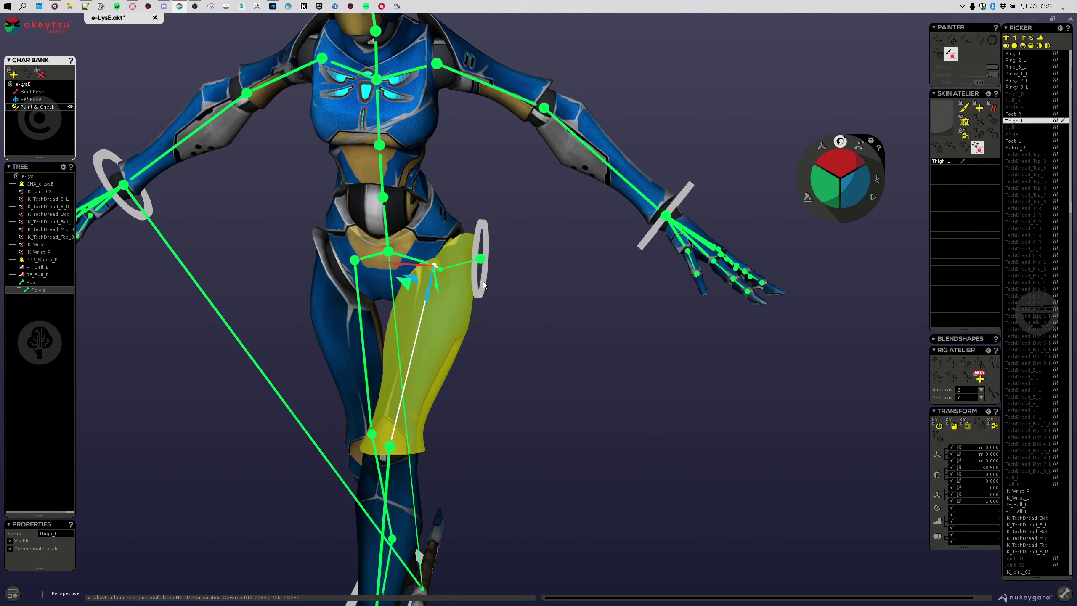
{"action": "key", "text": "ctrl+z"}
{"action": "scroll", "coordinate": [510, 324], "scroll_direction": "up", "scroll_amount": 5}
{"action": "left_click_drag", "start_coordinate": [574, 346], "coordinate": [562, 323], "text": "alt"}
Step: Select the hip chain's end joint and return to the Idle animation workspace at the second pose
{"action": "left_click", "coordinate": [549, 244]}
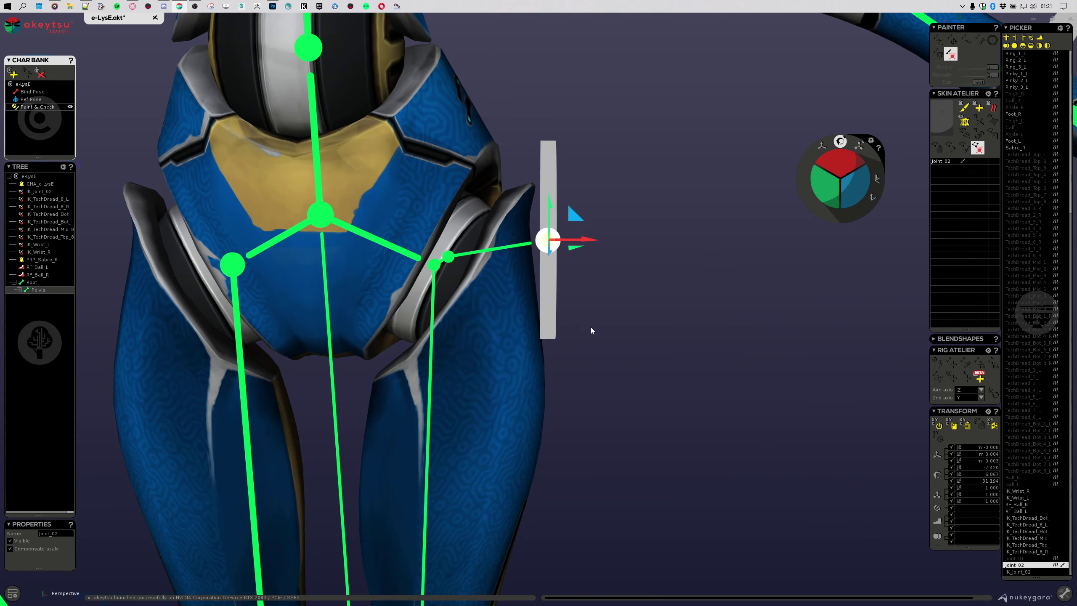
{"action": "scroll", "coordinate": [547, 244], "scroll_direction": "up", "scroll_amount": 4}
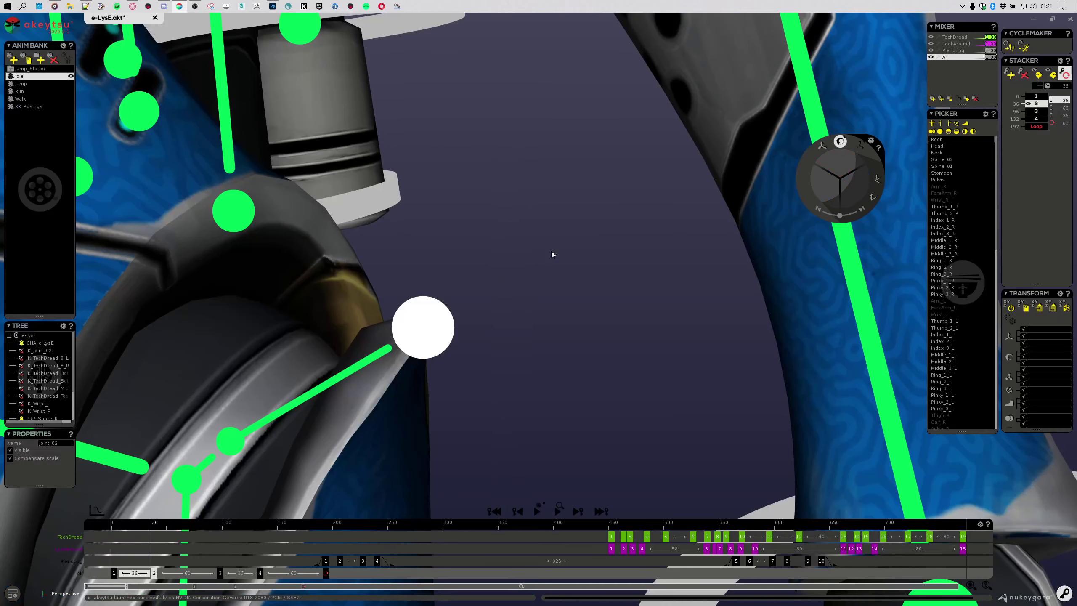
{"action": "scroll", "coordinate": [535, 260], "scroll_direction": "down", "scroll_amount": 8}
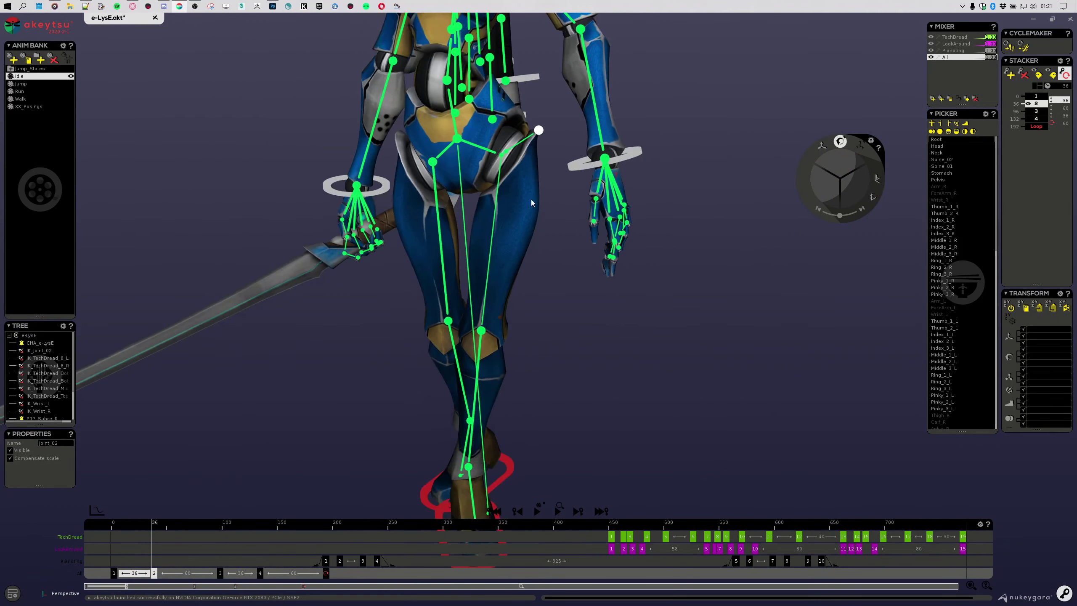
Step: Activate the All layer and enable the hip chain's end joint Joint_02 for keying at the second pose
{"action": "left_click", "coordinate": [937, 57]}
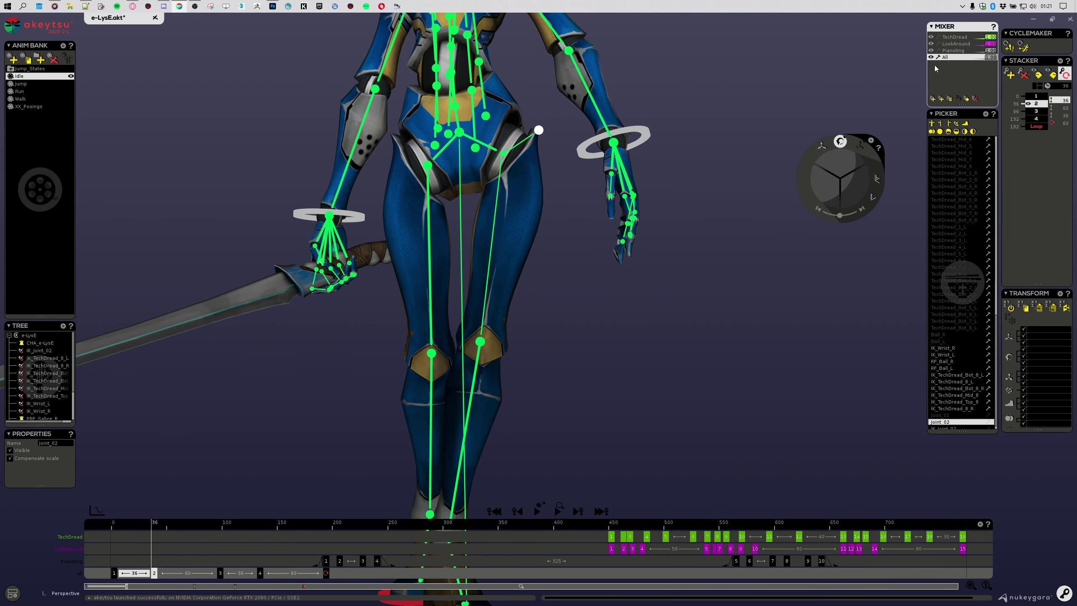
{"action": "right_click_drag", "start_coordinate": [522, 254], "coordinate": [572, 352], "text": "alt"}
{"action": "middle_click_drag", "start_coordinate": [572, 351], "coordinate": [560, 356], "text": "alt"}
{"action": "right_click_drag", "start_coordinate": [559, 356], "coordinate": [555, 323], "text": "alt"}
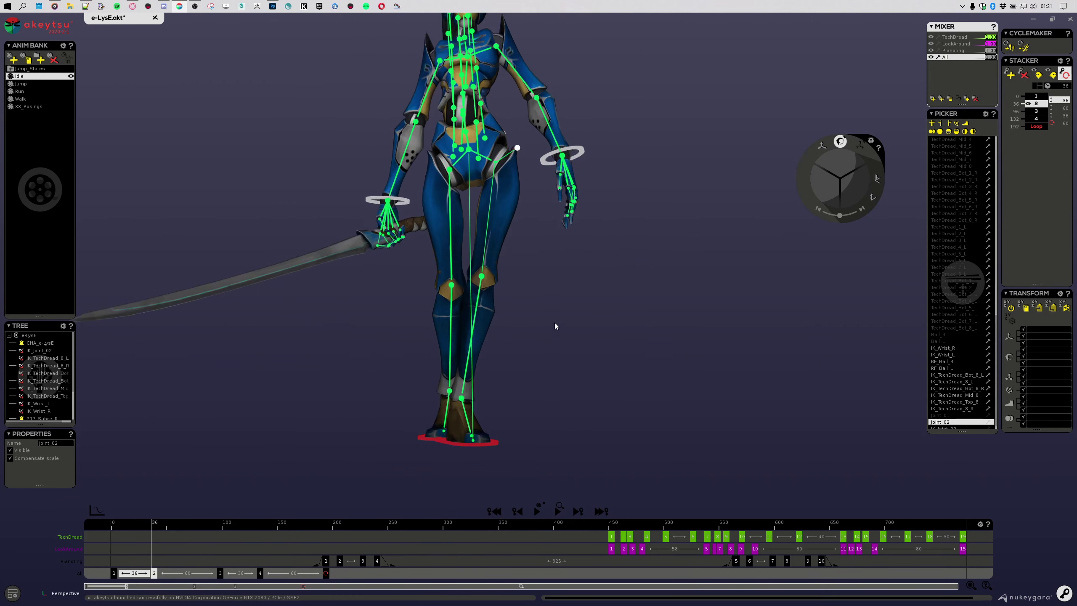
{"action": "left_click_drag", "start_coordinate": [554, 322], "coordinate": [547, 269], "text": "alt"}
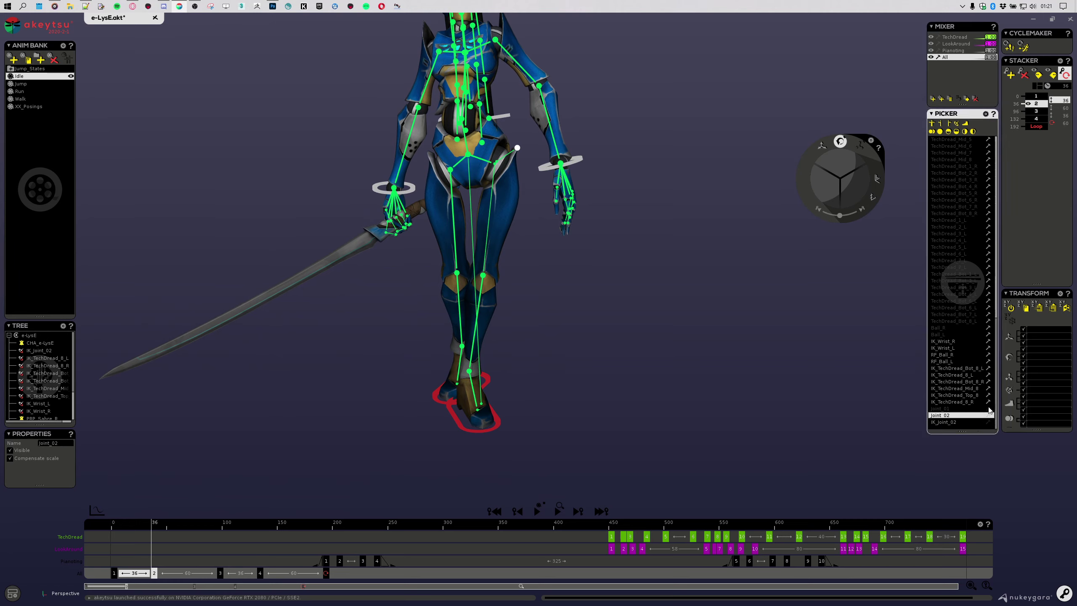
{"action": "left_click", "coordinate": [987, 408]}
{"action": "left_click", "coordinate": [988, 415]}
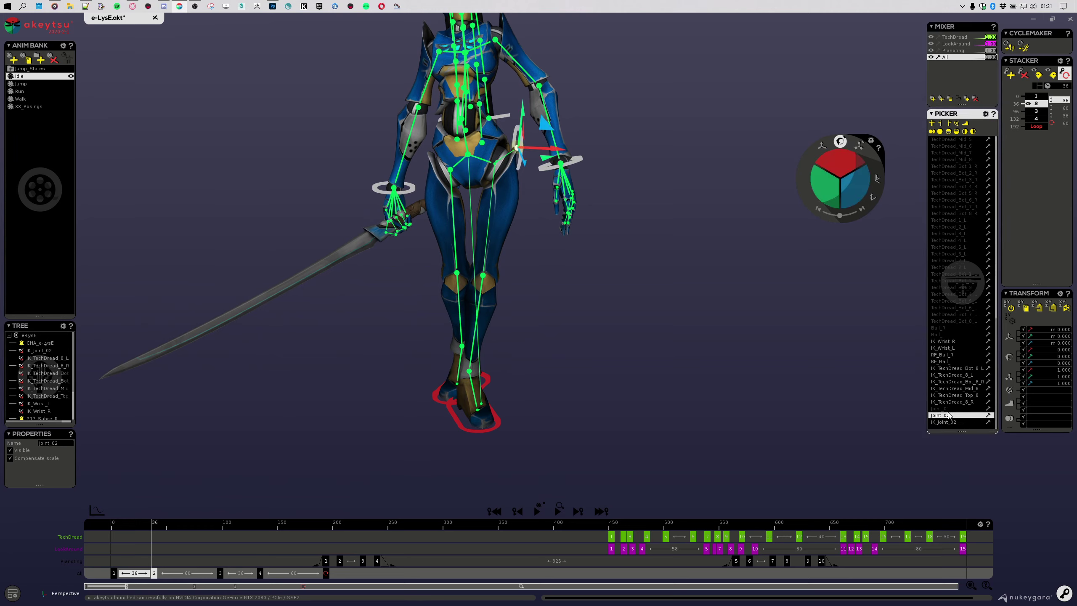
{"action": "scroll", "coordinate": [529, 225], "scroll_direction": "up", "scroll_amount": 3}
{"action": "scroll", "coordinate": [528, 224], "scroll_direction": "up", "scroll_amount": 2}
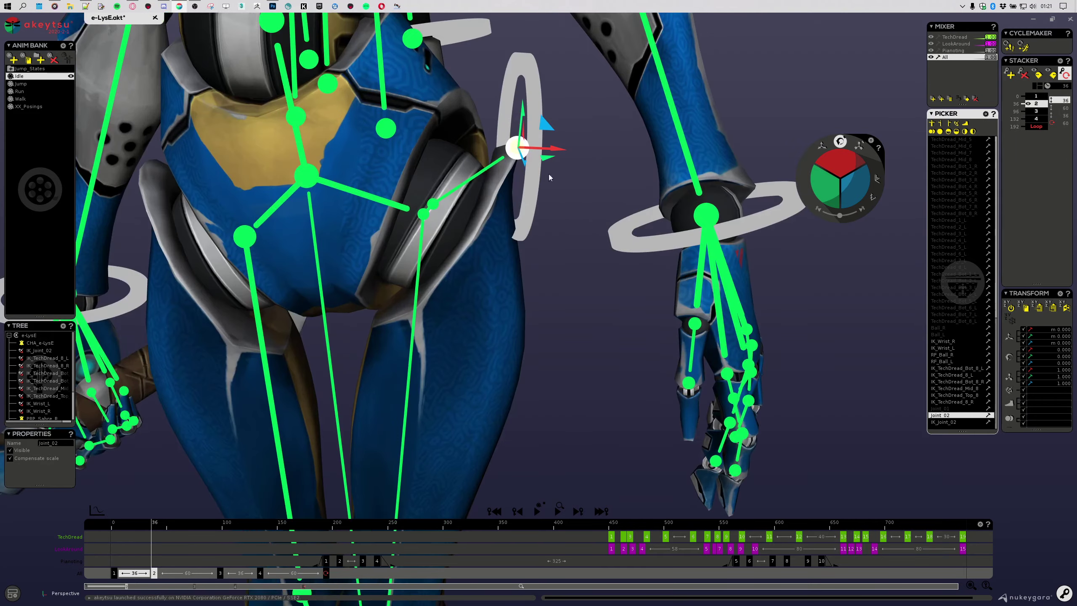
Step: At the first pose of the idle animation, move the left wrist IK handle outward, well clear of the hip
{"action": "scroll", "coordinate": [509, 229], "scroll_direction": "up", "scroll_amount": 4}
{"action": "middle_click_drag", "start_coordinate": [477, 230], "coordinate": [332, 389]}
{"action": "left_click_drag", "start_coordinate": [165, 528], "coordinate": [101, 535]}
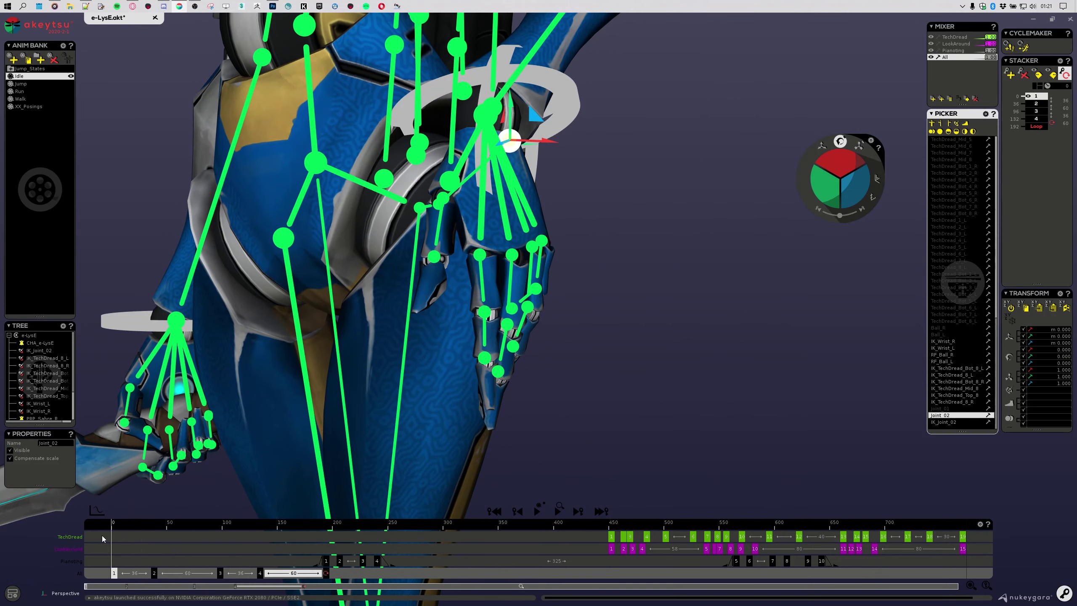
{"action": "middle_click_drag", "start_coordinate": [288, 381], "coordinate": [348, 344]}
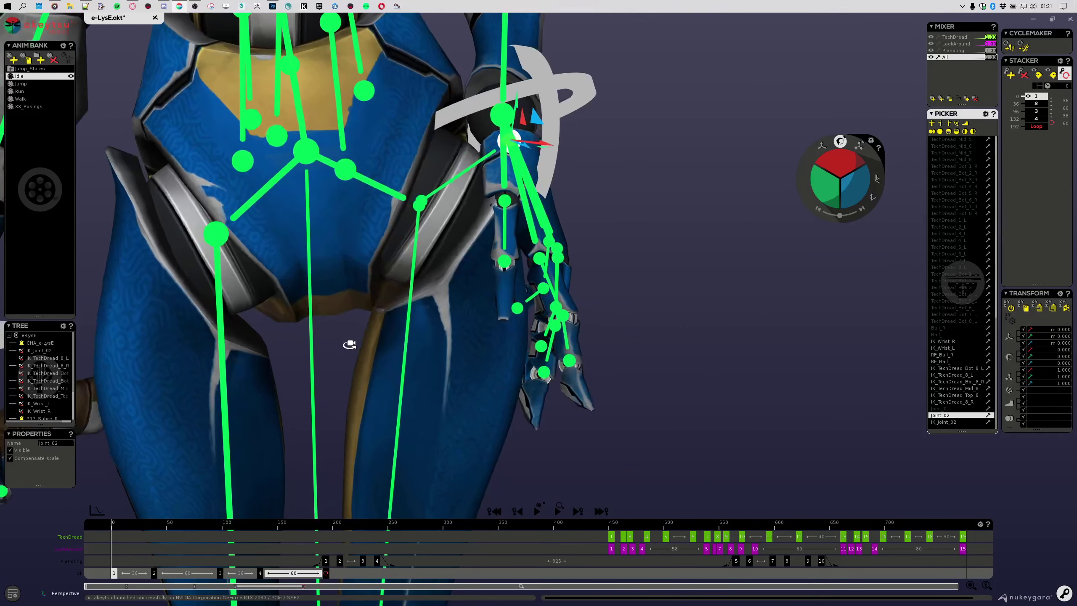
{"action": "left_click", "coordinate": [509, 140]}
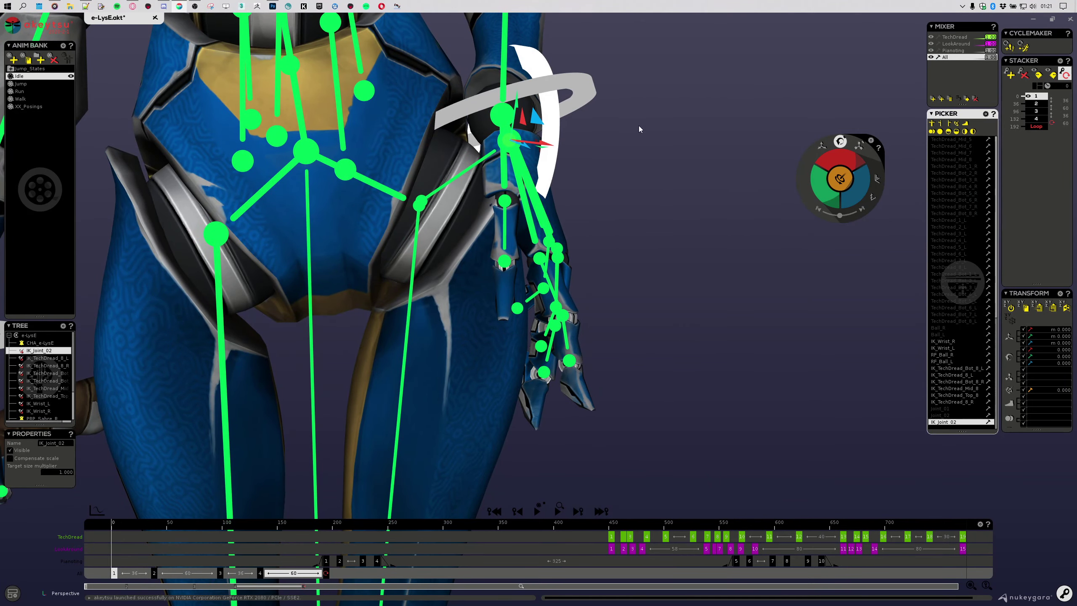
{"action": "middle_click_drag", "start_coordinate": [639, 127], "coordinate": [543, 267]}
{"action": "left_click", "coordinate": [405, 256]}
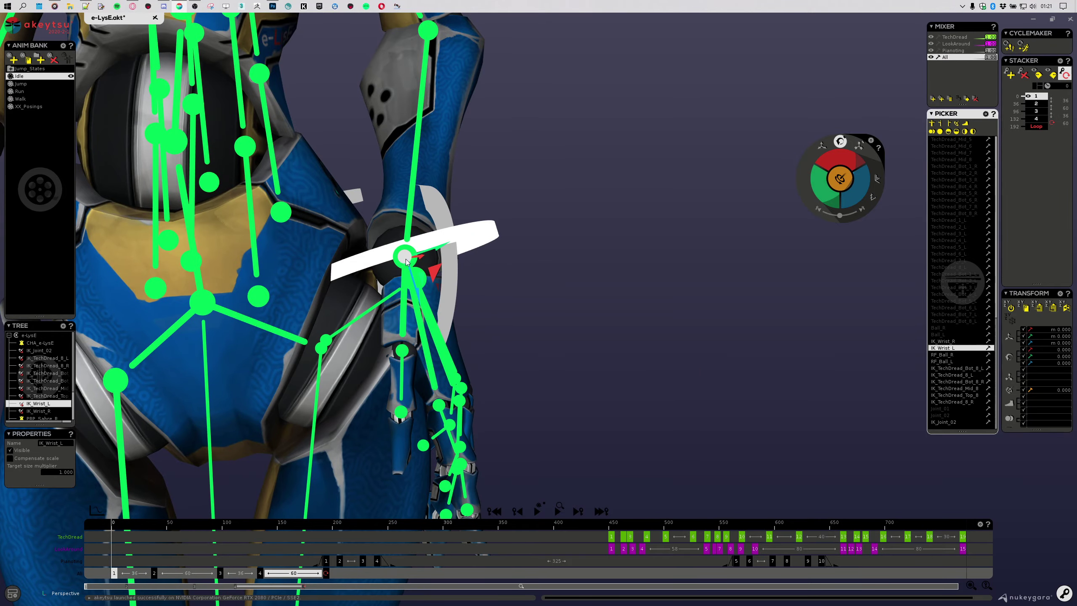
{"action": "left_click_drag", "start_coordinate": [404, 257], "coordinate": [779, 127]}
Step: Reposition the hip chain's IK handle and end joint beside the left hip at the first pose
{"action": "left_click", "coordinate": [458, 248]}
{"action": "middle_click_drag", "start_coordinate": [505, 355], "coordinate": [573, 332]}
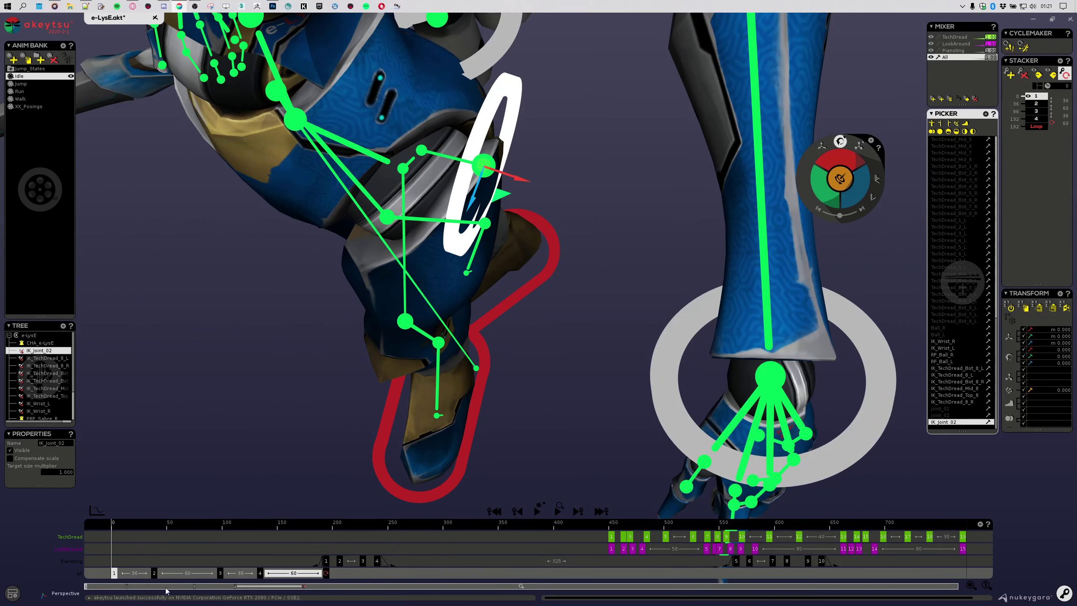
{"action": "left_click_drag", "start_coordinate": [479, 167], "coordinate": [469, 199]}
{"action": "middle_click_drag", "start_coordinate": [469, 199], "coordinate": [594, 174]}
{"action": "mouse_move", "coordinate": [466, 198]}
{"action": "left_mouse_down"}
{"action": "mouse_move", "coordinate": [473, 217]}
{"action": "mouse_move", "coordinate": [457, 240]}
{"action": "mouse_move", "coordinate": [447, 212]}
{"action": "mouse_move", "coordinate": [481, 221]}
{"action": "mouse_move", "coordinate": [471, 208]}
{"action": "left_mouse_up"}
{"action": "left_click", "coordinate": [466, 204]}
{"action": "middle_click_drag", "start_coordinate": [524, 252], "coordinate": [477, 235]}
{"action": "left_click_drag", "start_coordinate": [470, 204], "coordinate": [452, 220]}
{"action": "left_click_drag", "start_coordinate": [824, 206], "coordinate": [825, 206]}
{"action": "left_click_drag", "start_coordinate": [476, 300], "coordinate": [493, 229], "text": "alt"}
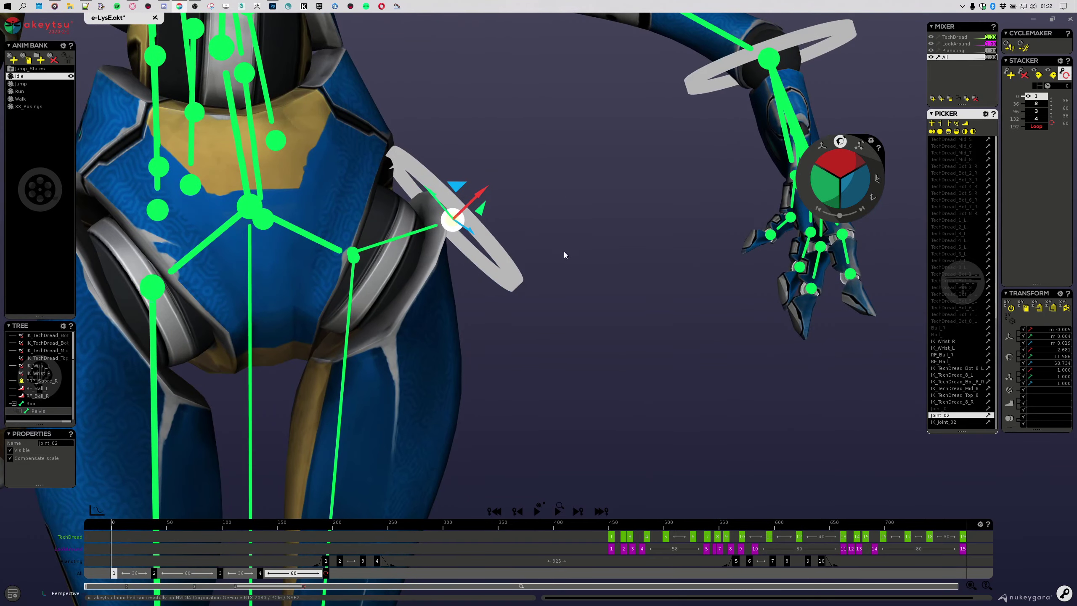
Step: Move the hip chain's end joint Joint_02 out in front of the hip, to about -0.017, -0.004, 0.110
{"action": "right_click_drag", "start_coordinate": [564, 254], "coordinate": [450, 233]}
{"action": "left_click_drag", "start_coordinate": [449, 221], "coordinate": [392, 280]}
{"action": "left_click_drag", "start_coordinate": [512, 289], "coordinate": [596, 232], "text": "alt"}
{"action": "right_click_drag", "start_coordinate": [478, 347], "coordinate": [440, 316]}
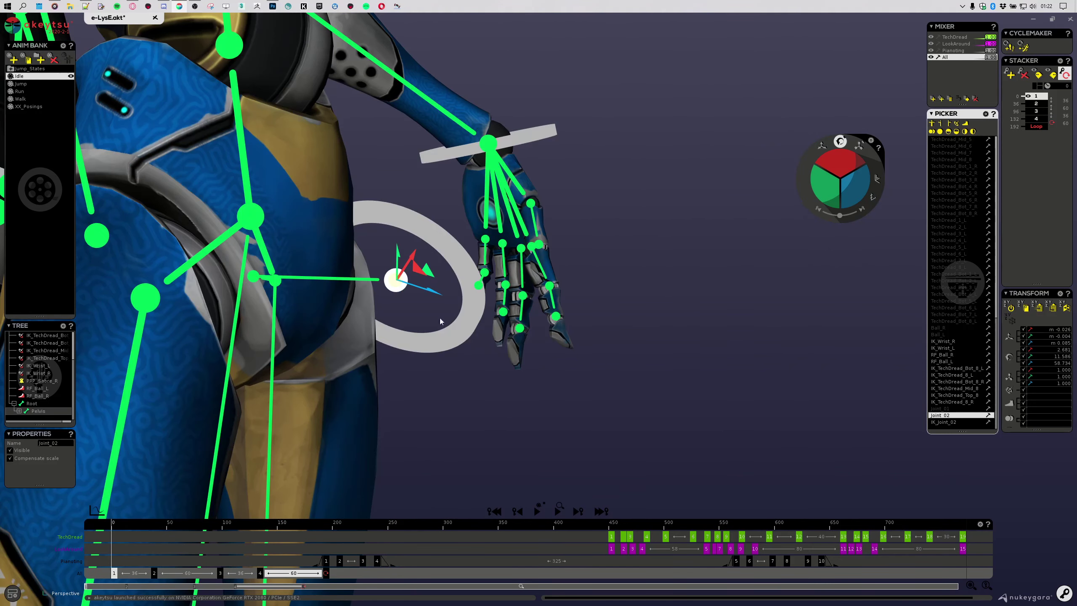
{"action": "left_click_drag", "start_coordinate": [397, 277], "coordinate": [421, 311]}
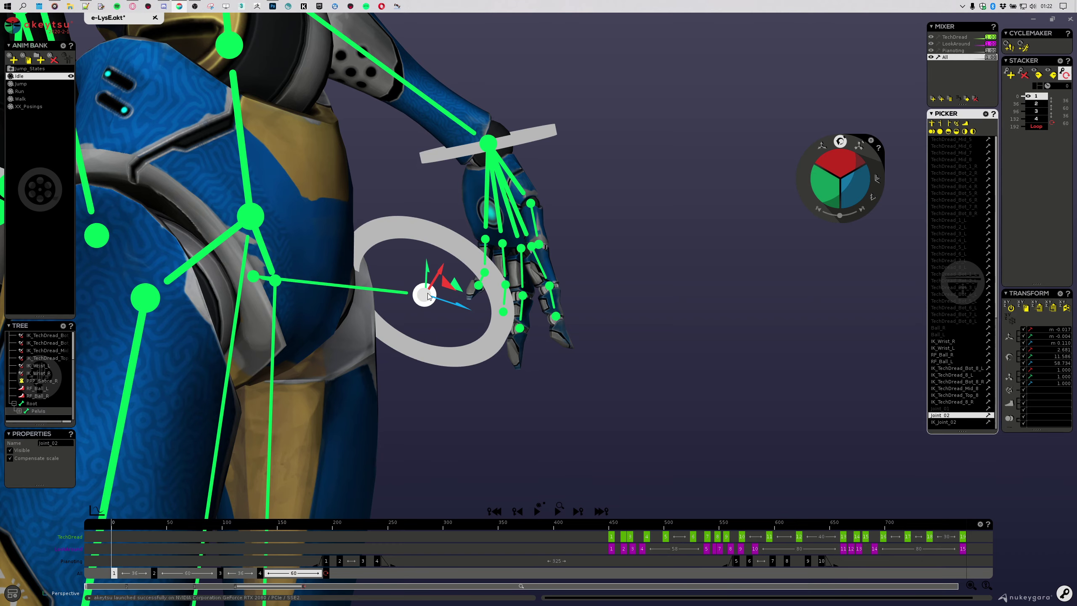
{"action": "scroll", "coordinate": [414, 334], "scroll_direction": "down", "scroll_amount": 5}
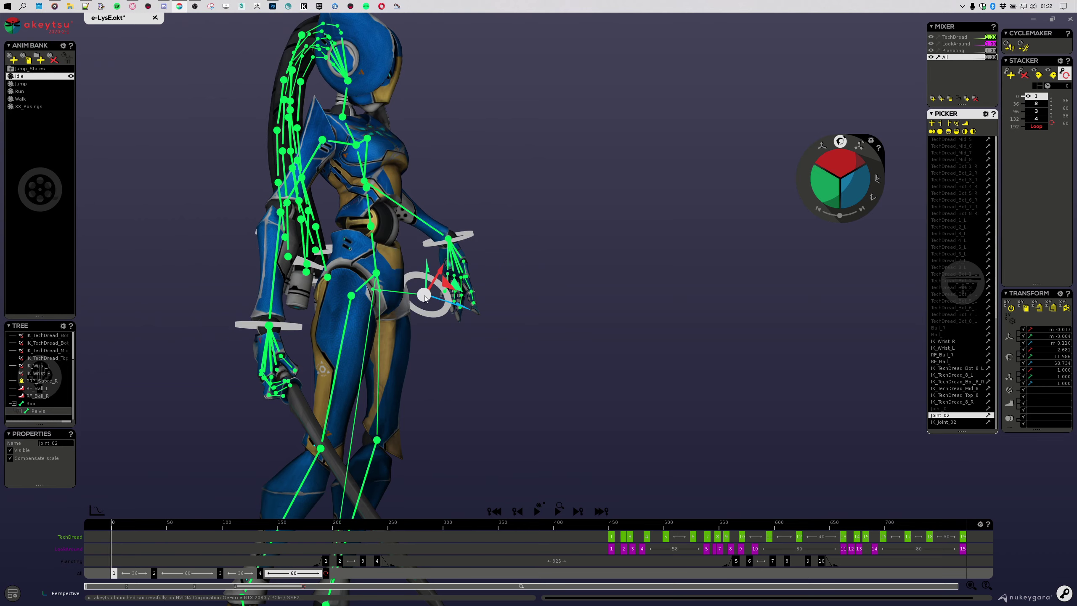
{"action": "scroll", "coordinate": [424, 298], "scroll_direction": "up", "scroll_amount": 8}
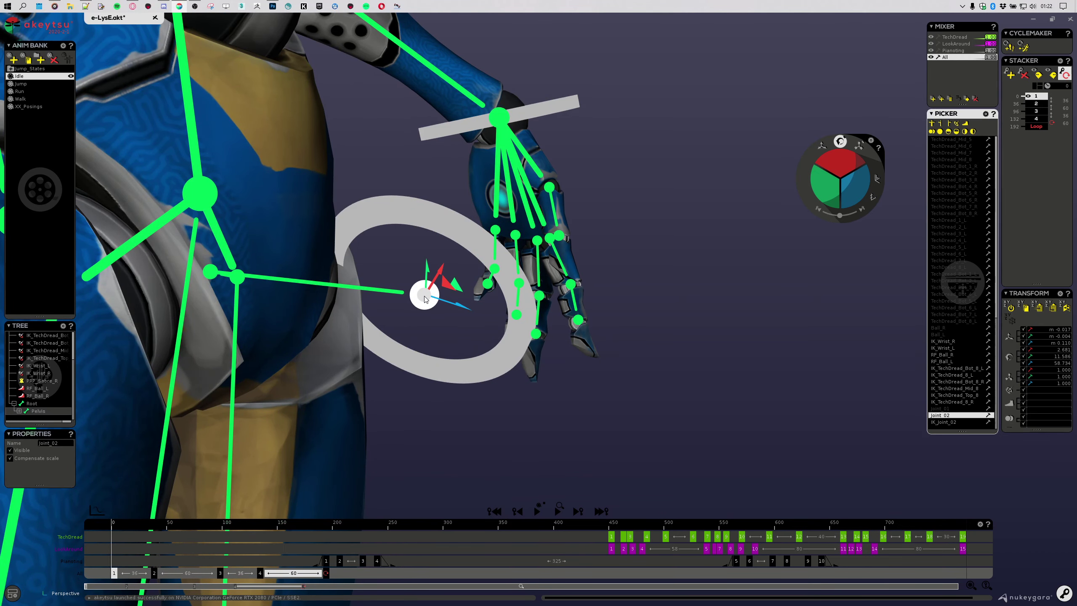
Step: Bring the end joint back against the outer front of the left thigh, judging it with joints hidden, to about -0.001, -0.056, 0.068
{"action": "key", "text": "j"}
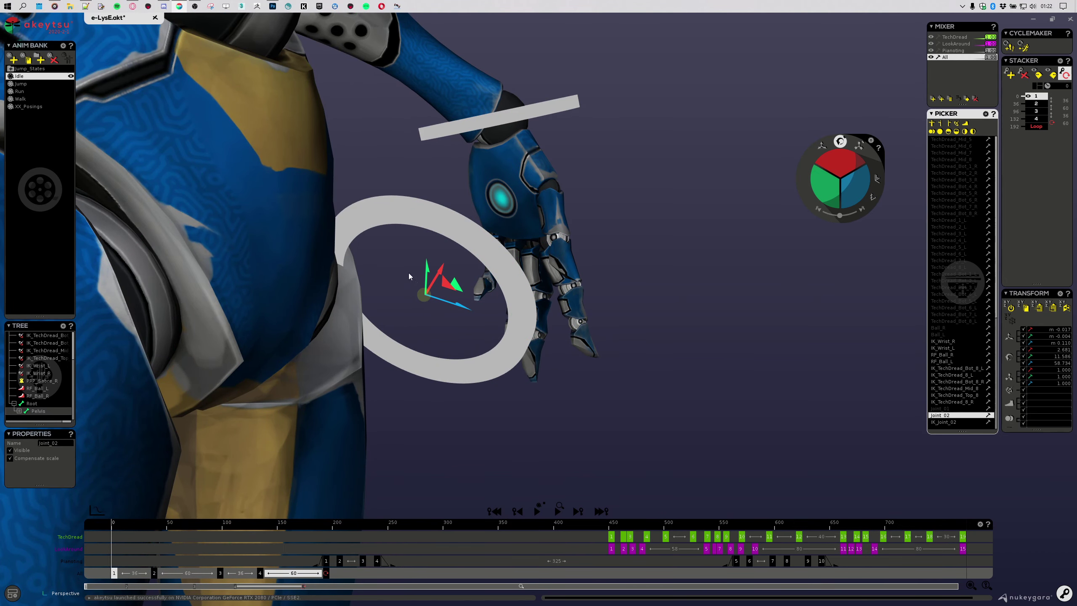
{"action": "left_click_drag", "start_coordinate": [426, 297], "coordinate": [325, 458]}
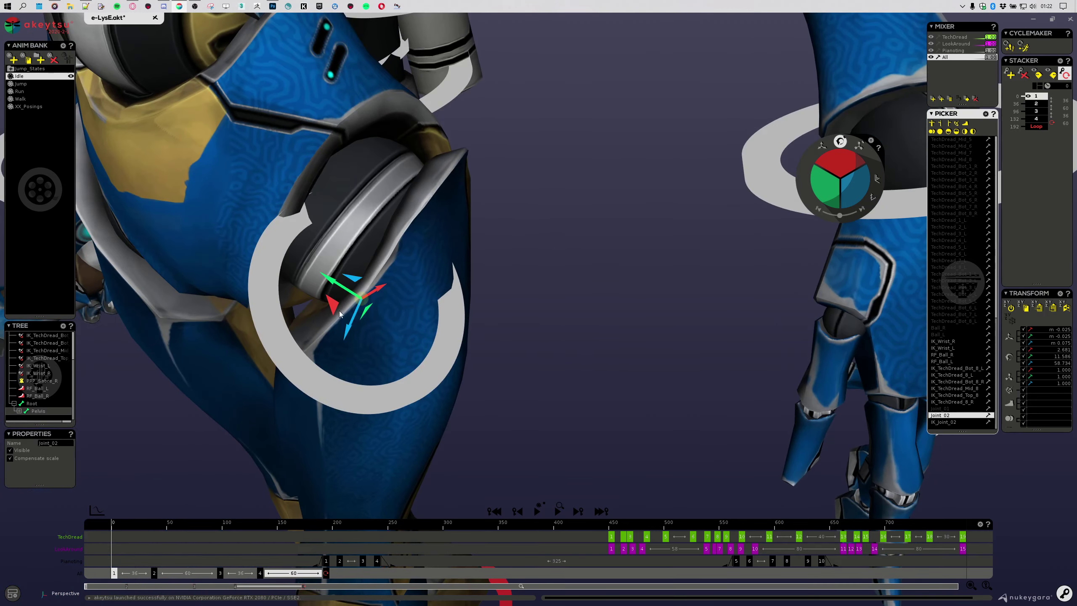
{"action": "scroll", "coordinate": [359, 299], "scroll_direction": "down", "scroll_amount": 3}
{"action": "left_click_drag", "start_coordinate": [359, 298], "coordinate": [508, 296]}
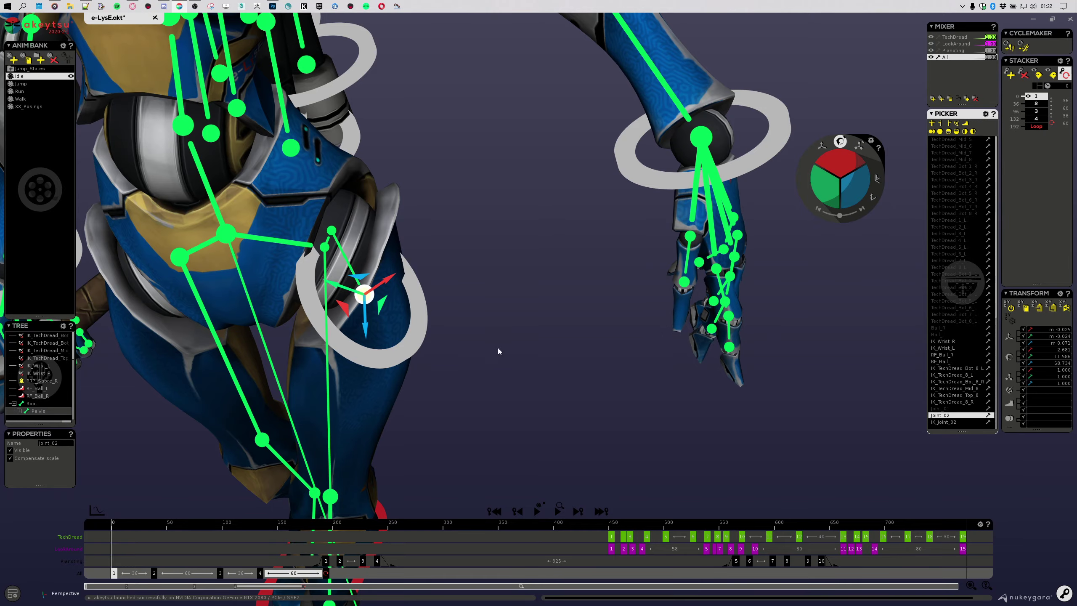
{"action": "left_click_drag", "start_coordinate": [498, 348], "coordinate": [455, 362], "text": "alt"}
{"action": "left_click_drag", "start_coordinate": [365, 294], "coordinate": [378, 332]}
{"action": "left_click_drag", "start_coordinate": [500, 382], "coordinate": [407, 307], "text": "alt"}
{"action": "left_click_drag", "start_coordinate": [428, 314], "coordinate": [624, 204], "text": "alt"}
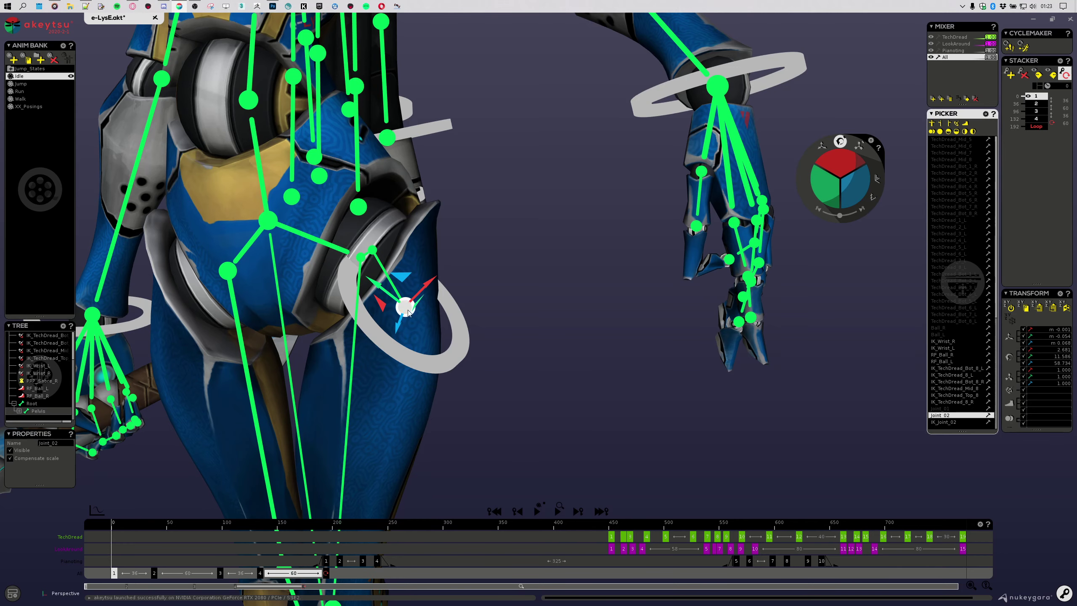
Step: Paste the end joint's first-pose placement onto poses 2 through 4 and check it by scrubbing back to frame 0
{"action": "left_click", "coordinate": [154, 574]}
{"action": "left_click", "coordinate": [260, 573]}
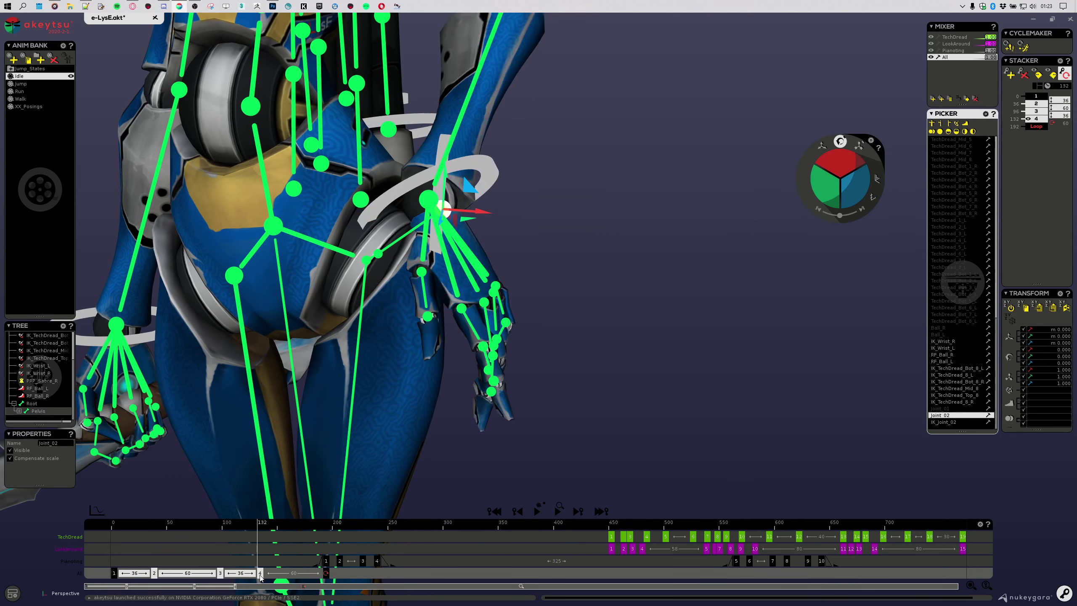
{"action": "left_click_drag", "start_coordinate": [378, 335], "coordinate": [427, 338], "text": "alt"}
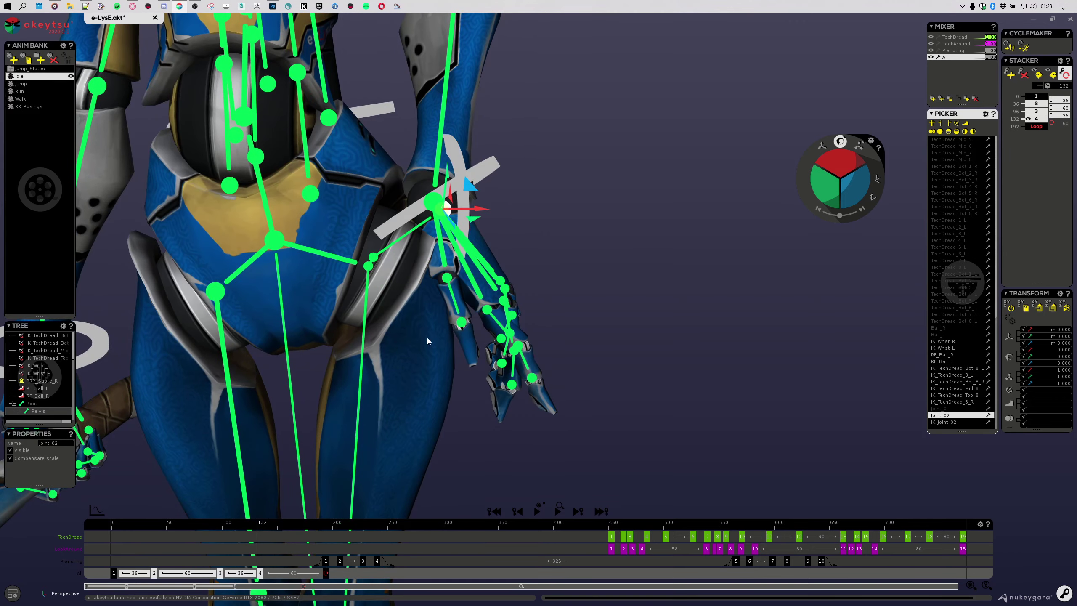
{"action": "key", "text": "ctrl+v"}
{"action": "left_click_drag", "start_coordinate": [455, 417], "coordinate": [477, 420], "text": "alt"}
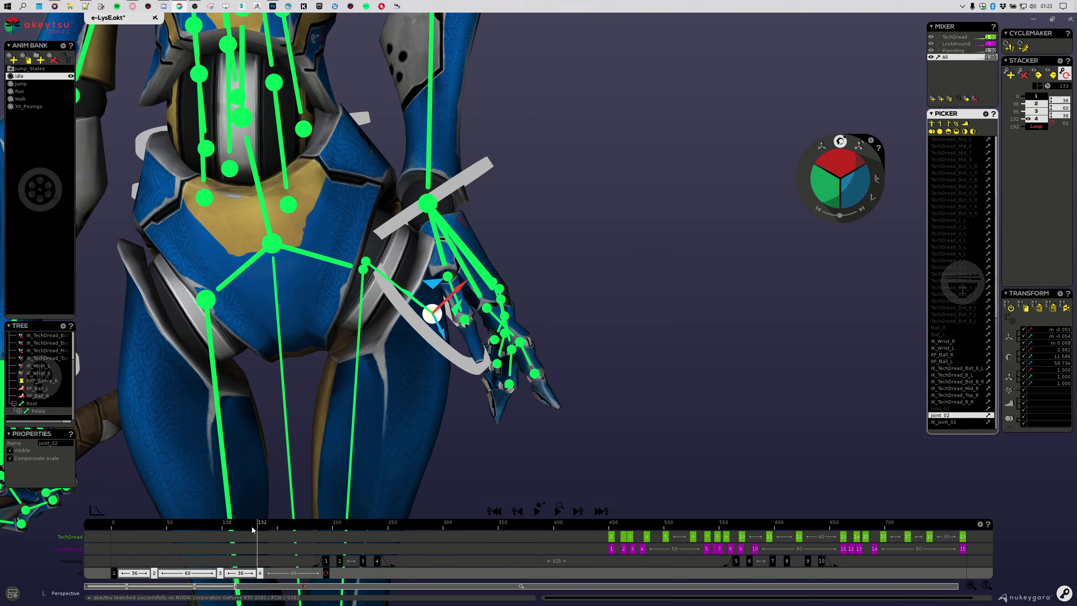
{"action": "left_click_drag", "start_coordinate": [252, 529], "coordinate": [1, 532]}
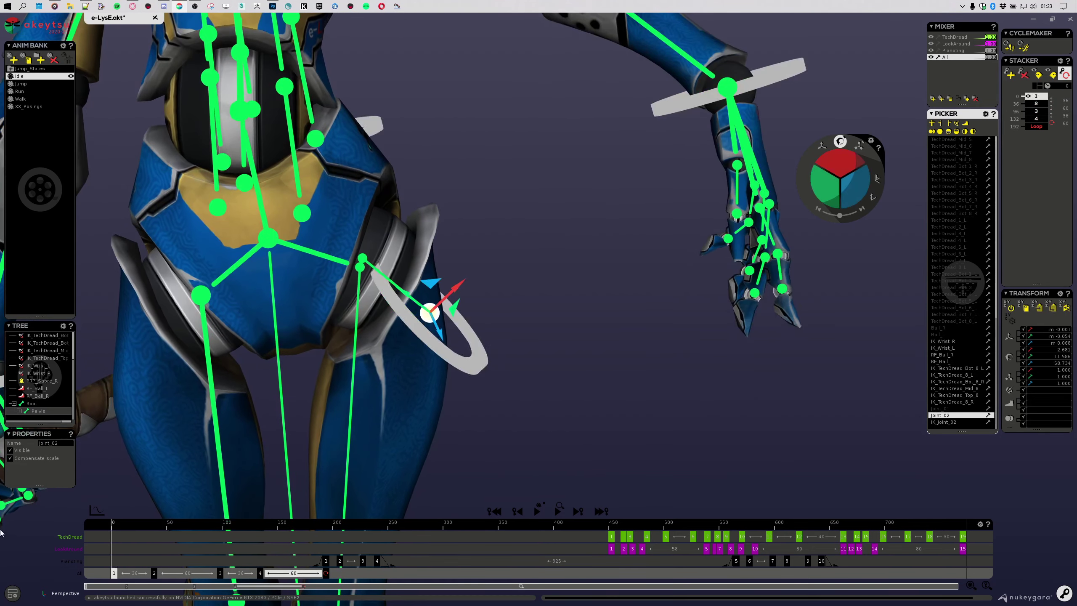
Step: Examine from several angles how the hip chain's end joint sits against the left thigh at the first pose
{"action": "left_click_drag", "start_coordinate": [610, 371], "coordinate": [518, 358], "text": "alt"}
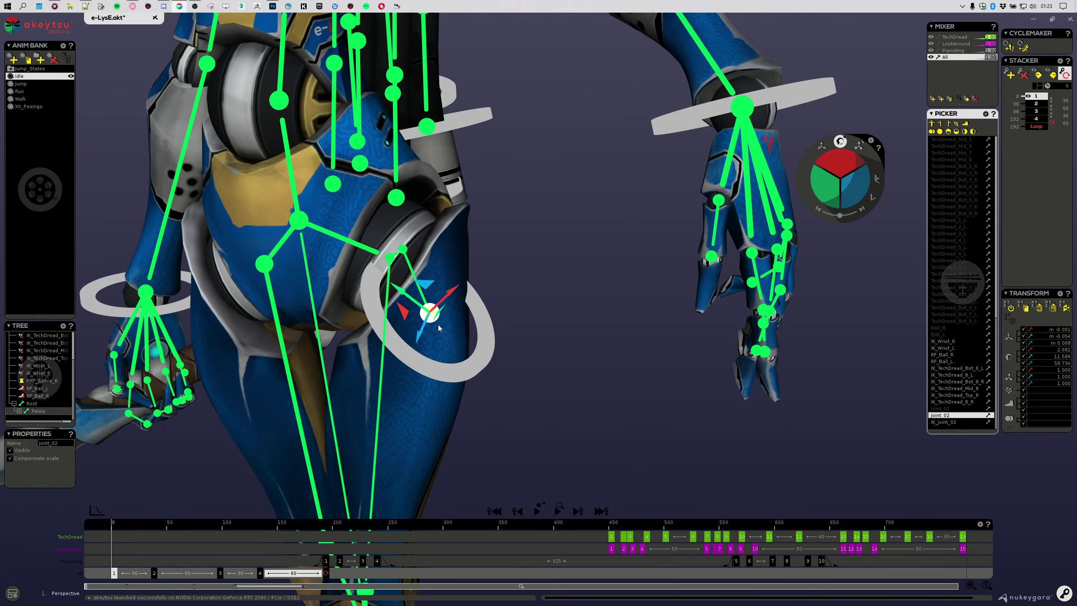
{"action": "left_click_drag", "start_coordinate": [520, 213], "coordinate": [421, 372], "text": "alt"}
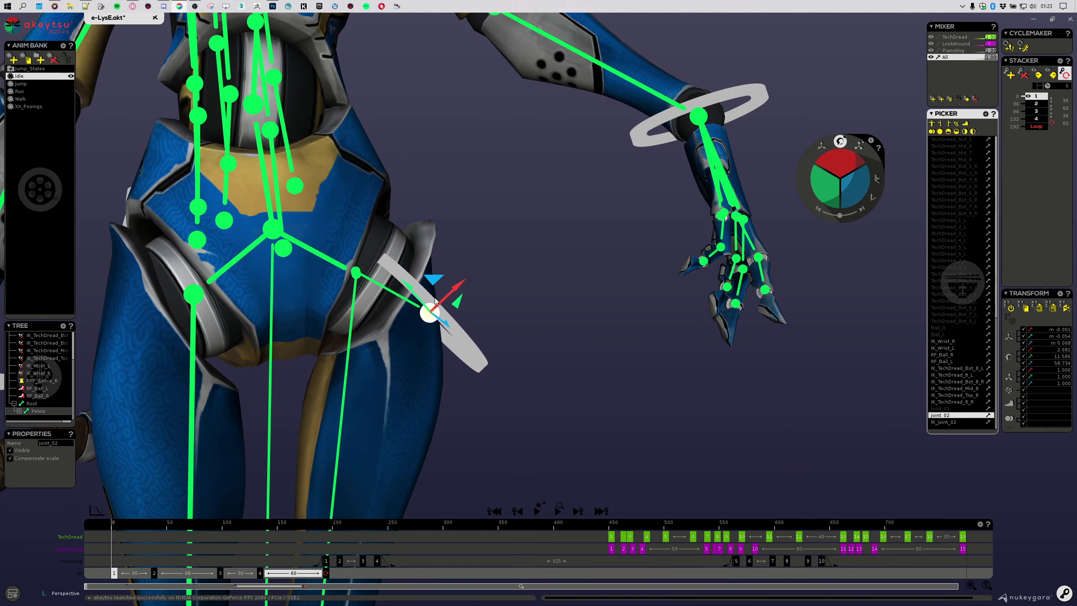
{"action": "left_click_drag", "start_coordinate": [492, 224], "coordinate": [418, 339], "text": "alt"}
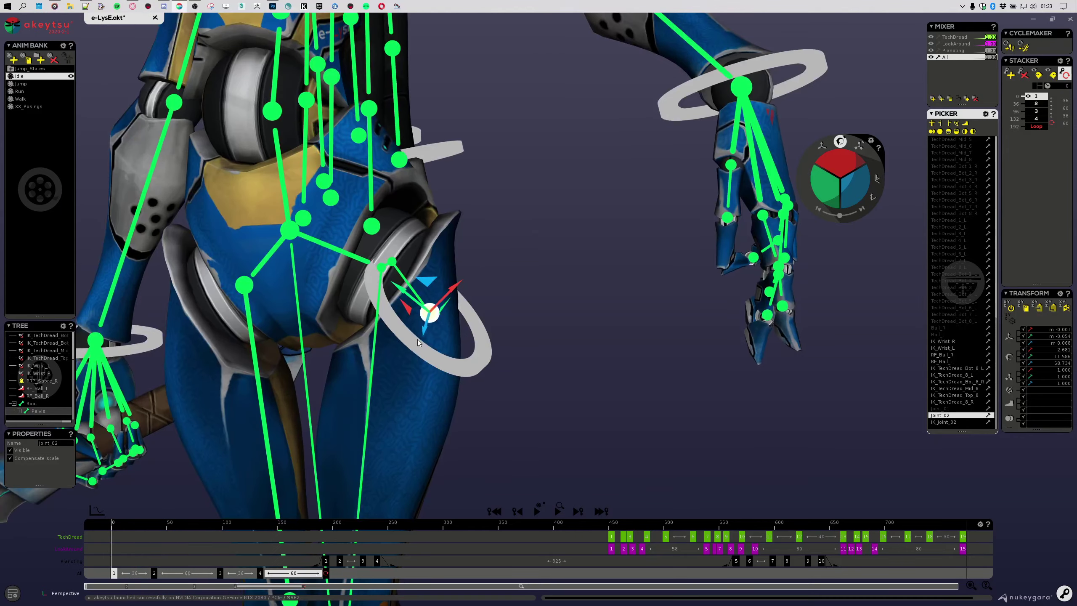
{"action": "scroll", "coordinate": [417, 339], "scroll_direction": "up", "scroll_amount": 5}
{"action": "scroll", "coordinate": [503, 364], "scroll_direction": "down", "scroll_amount": 4}
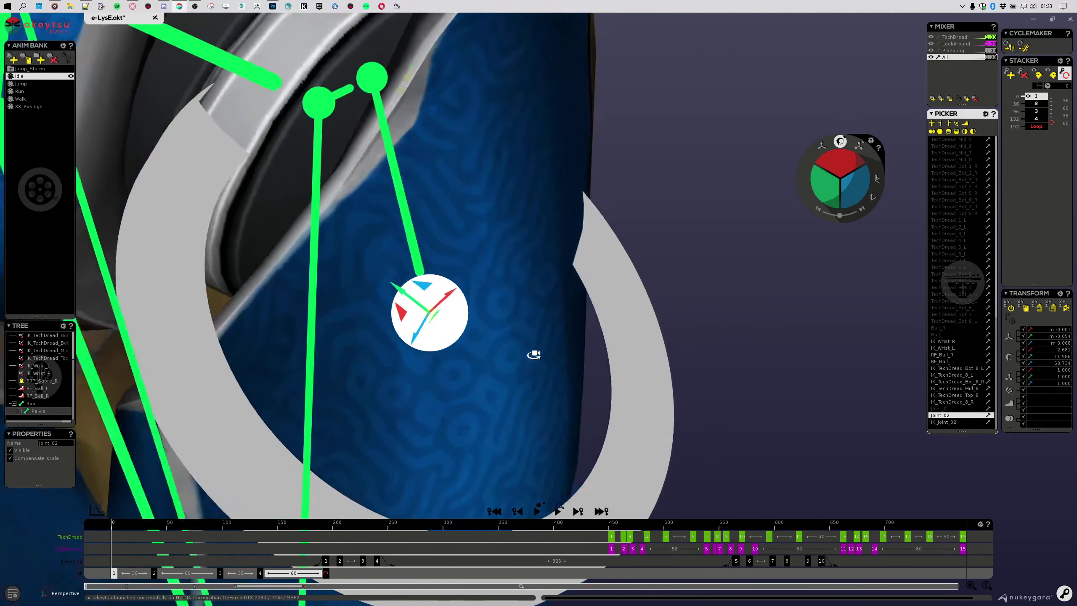
{"action": "left_click_drag", "start_coordinate": [533, 353], "coordinate": [369, 275], "text": "alt"}
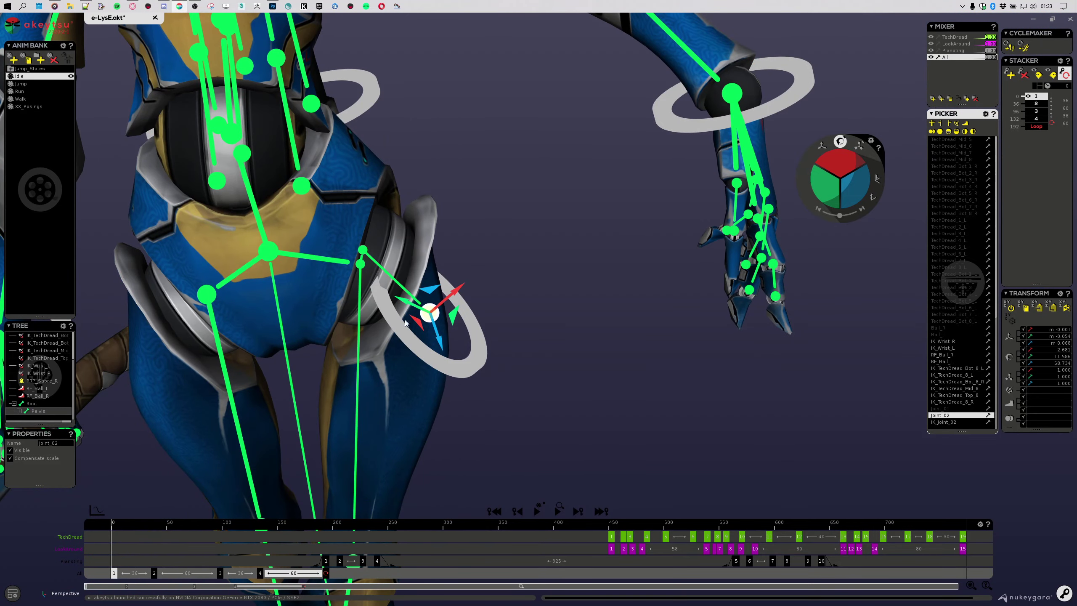
{"action": "left_click", "coordinate": [422, 326]}
{"action": "mouse_move", "coordinate": [422, 327]}
{"action": "left_mouse_down", "text": "alt"}
{"action": "mouse_move", "coordinate": [439, 381]}
{"action": "mouse_move", "coordinate": [405, 314]}
{"action": "left_mouse_up", "text": "alt"}
{"action": "scroll", "coordinate": [416, 375], "scroll_direction": "up", "scroll_amount": 4}
{"action": "left_click_drag", "start_coordinate": [416, 374], "coordinate": [458, 373], "text": "alt"}
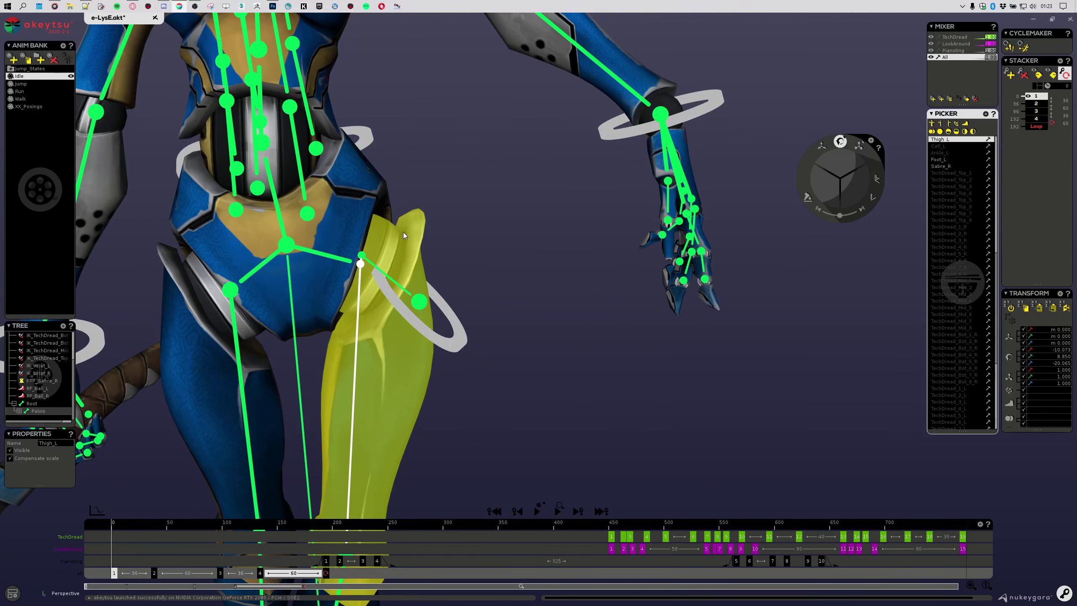
{"action": "left_click_drag", "start_coordinate": [381, 396], "coordinate": [456, 437], "text": "alt"}
{"action": "left_click", "coordinate": [418, 301]}
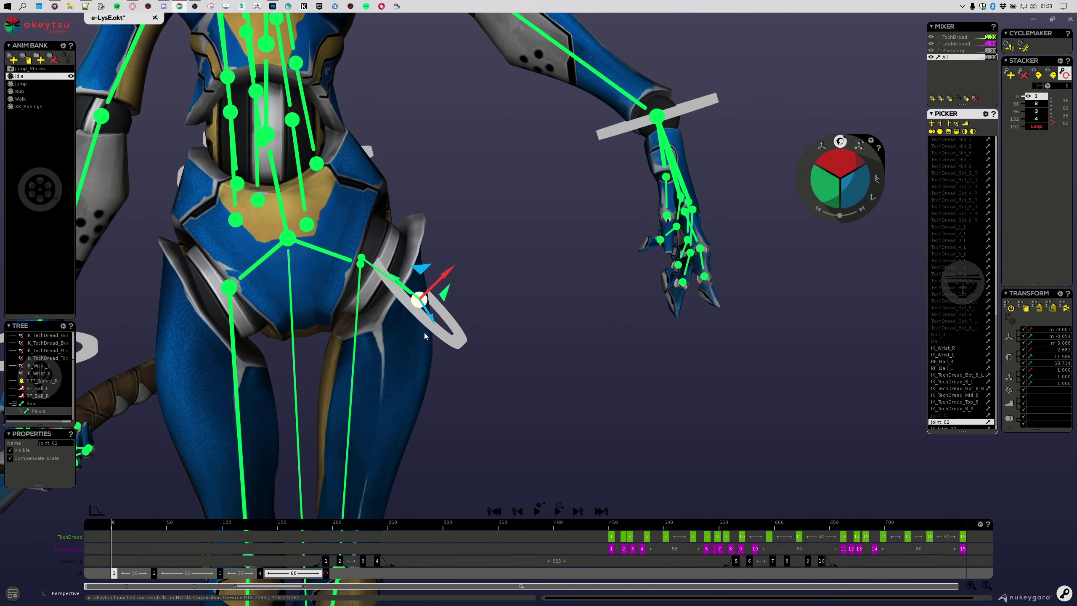
{"action": "left_click_drag", "start_coordinate": [452, 322], "coordinate": [450, 320], "text": "alt"}
{"action": "scroll", "coordinate": [450, 320], "scroll_direction": "up", "scroll_amount": 5}
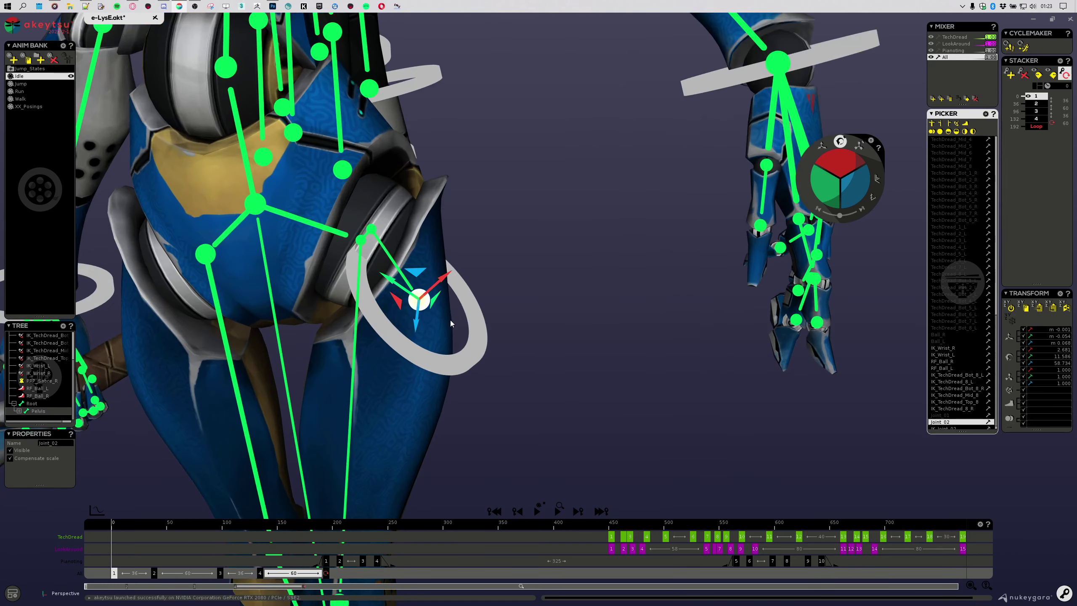
Step: Copy the placement of the hip chain's IK handle onto the left wrist IK handle across all four idle poses, and scrub to check it
{"action": "left_click", "coordinate": [470, 297]}
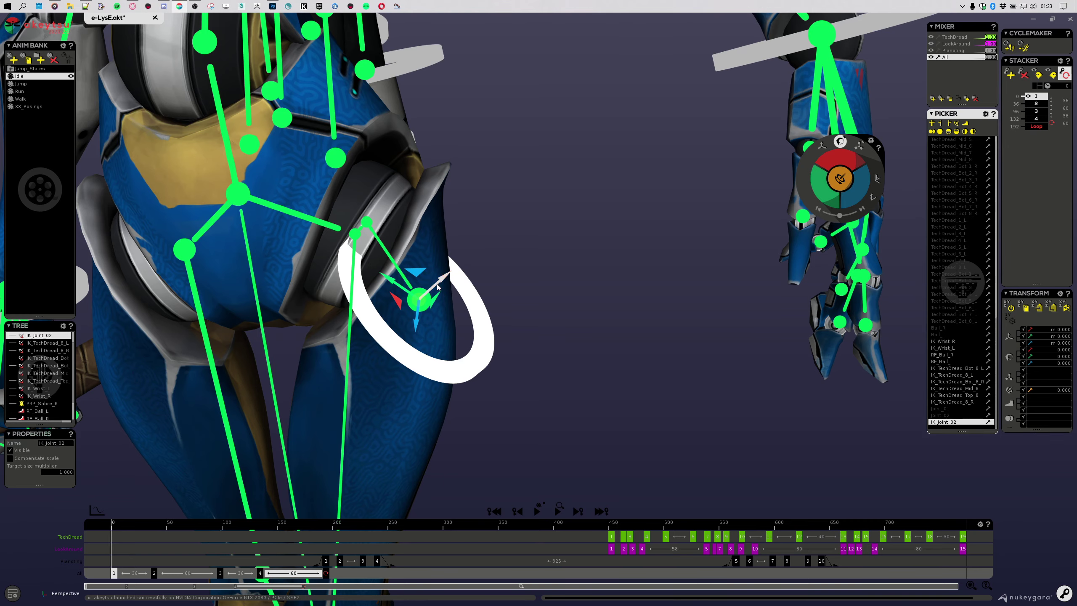
{"action": "scroll", "coordinate": [608, 305], "scroll_direction": "down", "scroll_amount": 3}
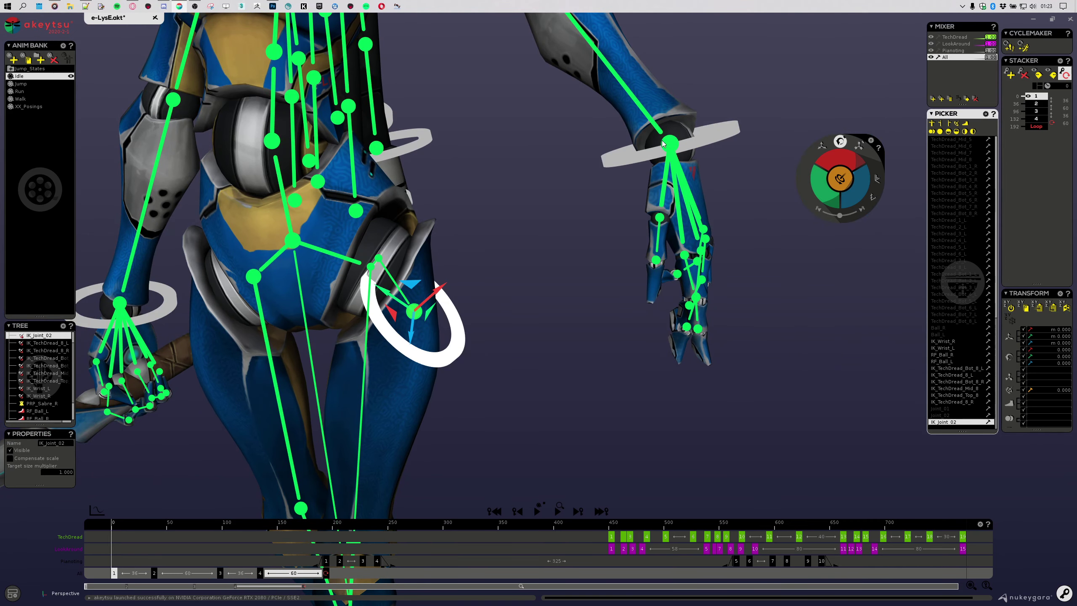
{"action": "middle_click_drag", "start_coordinate": [431, 366], "coordinate": [382, 492]}
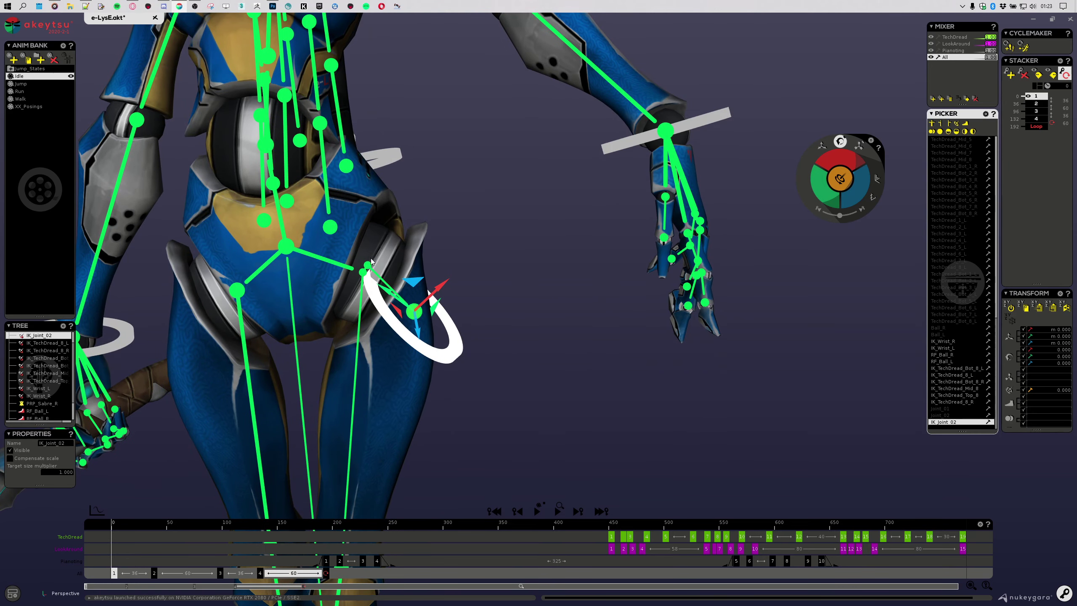
{"action": "left_click", "coordinate": [260, 573]}
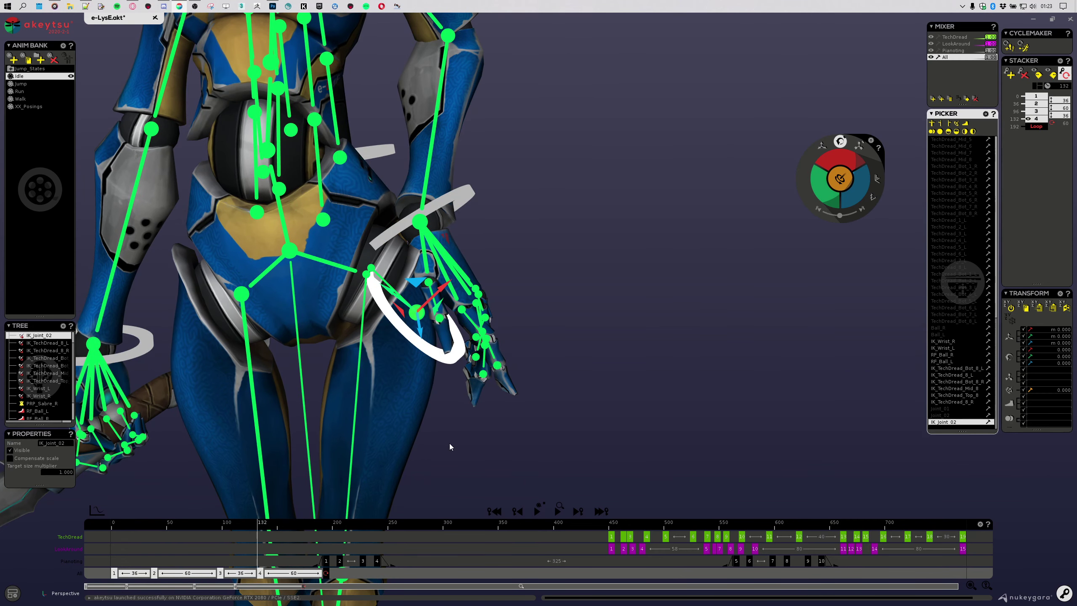
{"action": "left_click", "coordinate": [467, 197]}
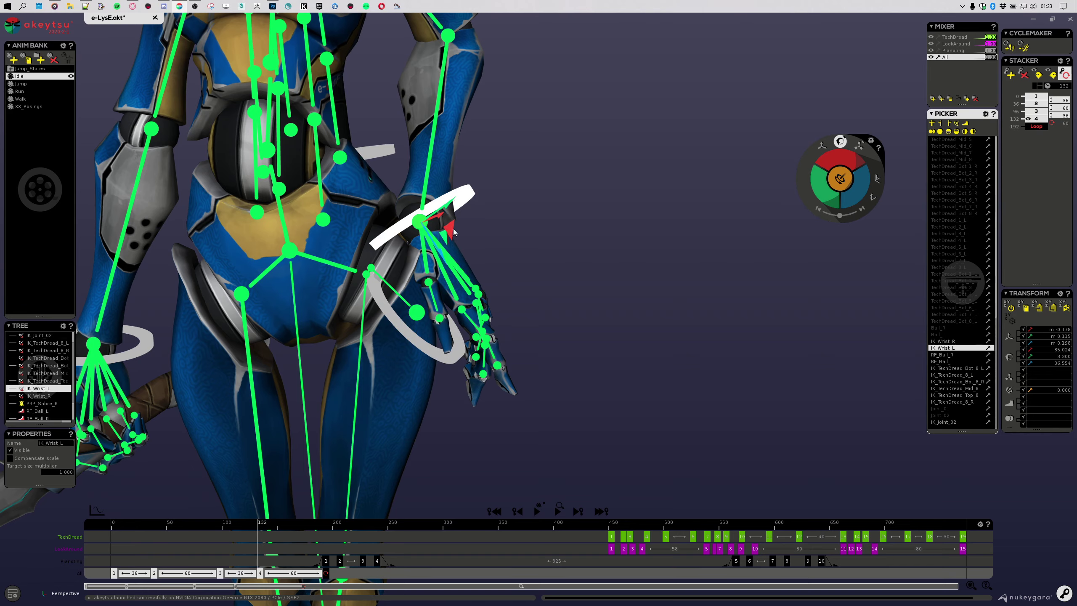
{"action": "key", "text": "ctrl+v"}
{"action": "mouse_move", "coordinate": [620, 347]}
{"action": "left_mouse_down", "text": "alt"}
{"action": "mouse_move", "coordinate": [529, 339]}
{"action": "mouse_move", "coordinate": [640, 352]}
{"action": "left_mouse_up", "text": "alt"}
{"action": "left_click_drag", "start_coordinate": [249, 531], "coordinate": [181, 536]}
{"action": "key", "text": "ctrl+a"}
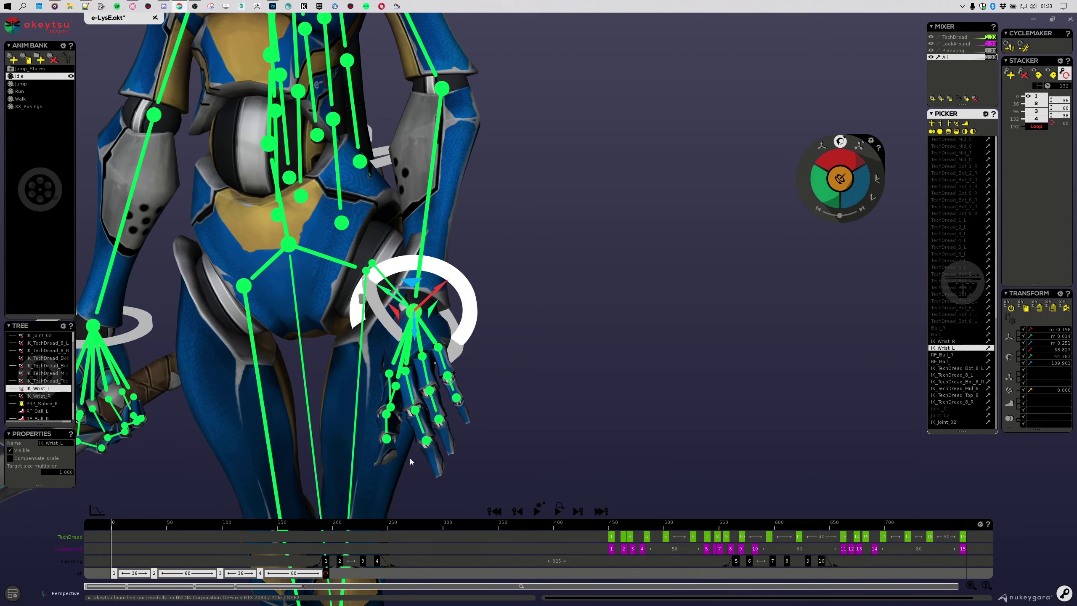
Step: Hide the TechDread and LookAround animation layers and scrub back to frame 0 with all four poses selected
{"action": "left_click_drag", "start_coordinate": [563, 352], "coordinate": [537, 349], "text": "alt"}
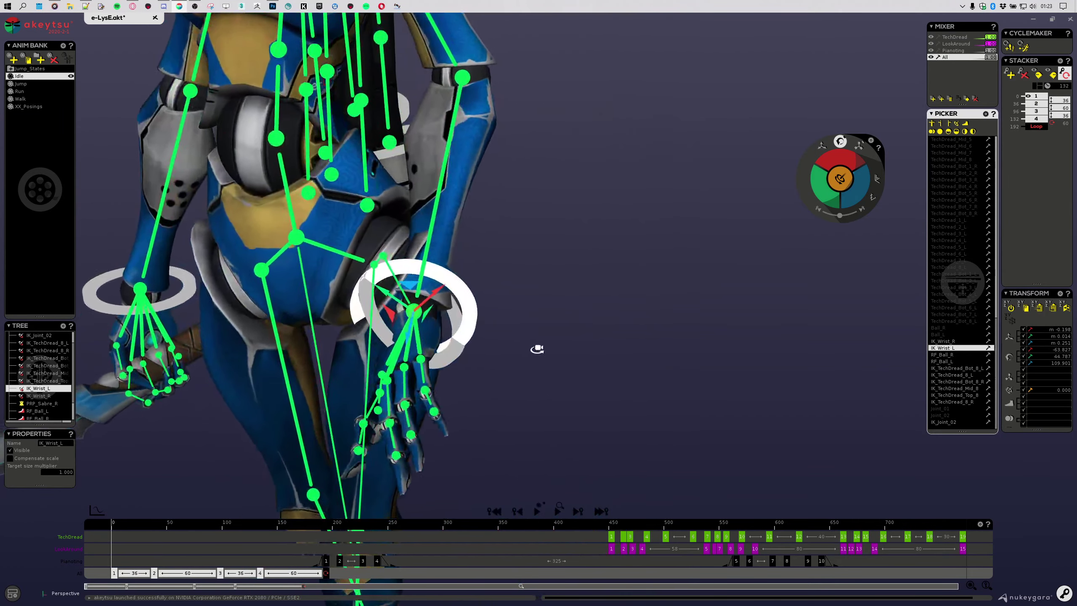
{"action": "right_click_drag", "start_coordinate": [537, 349], "coordinate": [488, 302]}
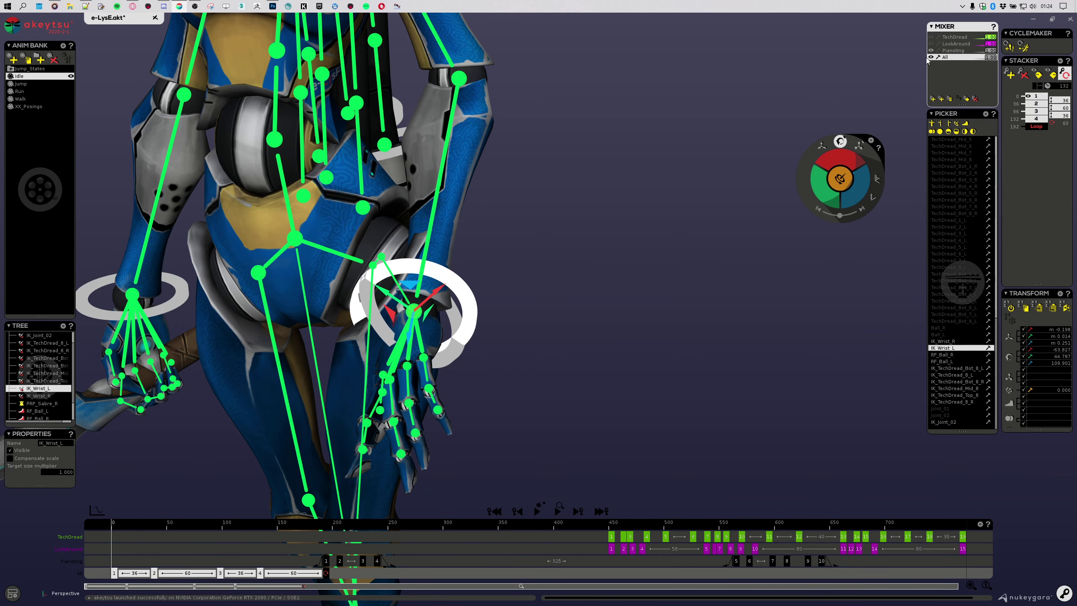
{"action": "left_click_drag", "start_coordinate": [112, 527], "coordinate": [69, 512]}
Step: Rotate the left wrist IK handle so the hand turns inward across the front of the thigh, to about -24, -36, 89
{"action": "middle_click_drag", "start_coordinate": [897, 120], "coordinate": [651, 255]}
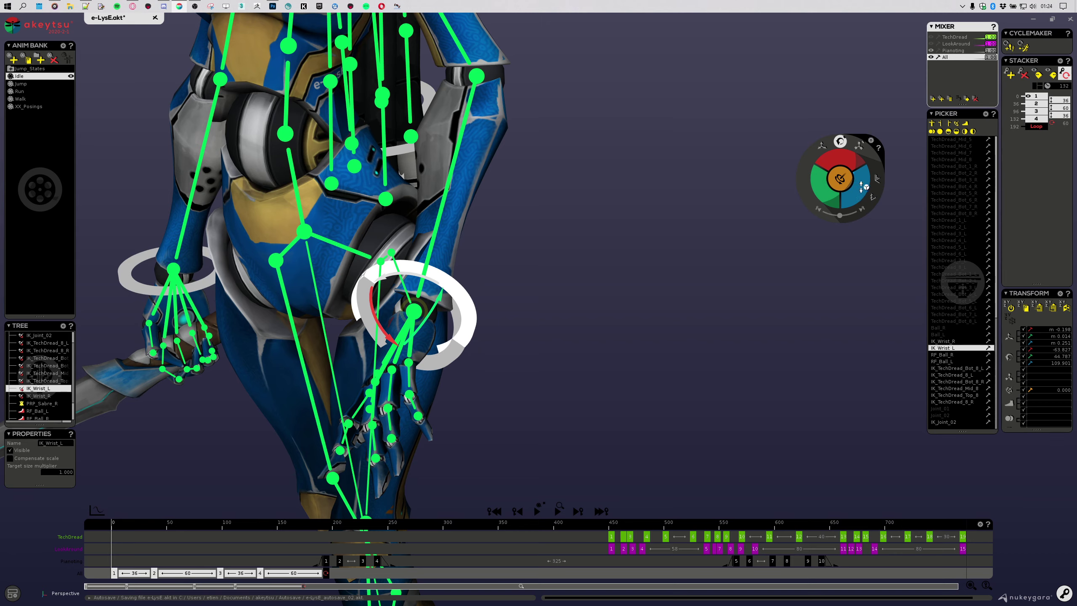
{"action": "left_click_drag", "start_coordinate": [861, 183], "coordinate": [879, 227]}
{"action": "middle_click_drag", "start_coordinate": [880, 226], "coordinate": [587, 231]}
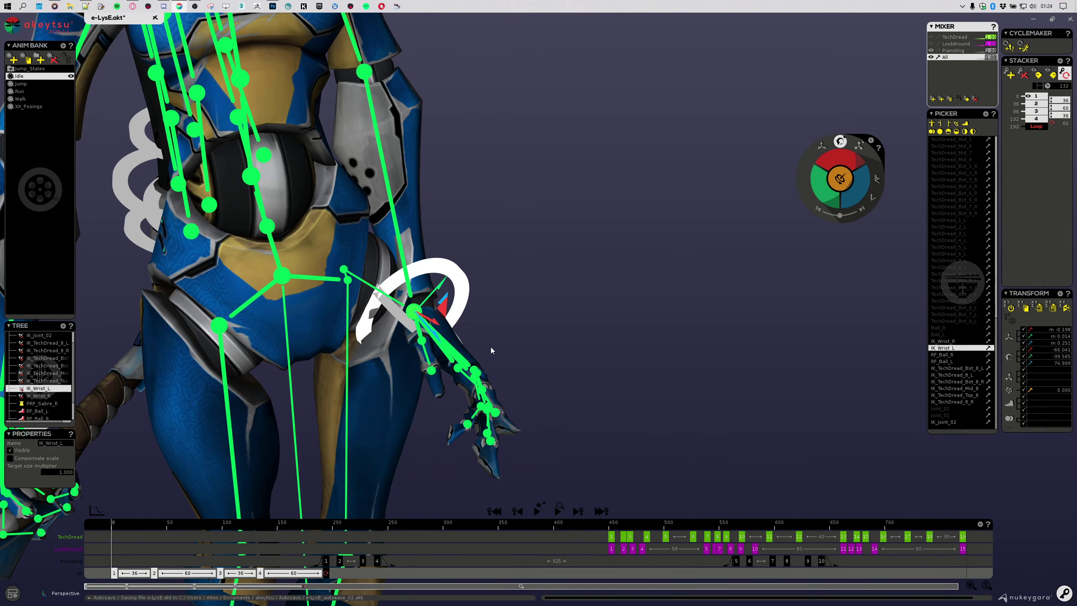
{"action": "mouse_move", "coordinate": [617, 344]}
{"action": "middle_mouse_down"}
{"action": "mouse_move", "coordinate": [549, 358]}
{"action": "mouse_move", "coordinate": [601, 346]}
{"action": "middle_mouse_up"}
{"action": "left_click_drag", "start_coordinate": [850, 158], "coordinate": [837, 133]}
{"action": "middle_click_drag", "start_coordinate": [763, 377], "coordinate": [747, 378]}
{"action": "middle_click_drag", "start_coordinate": [680, 336], "coordinate": [725, 348]}
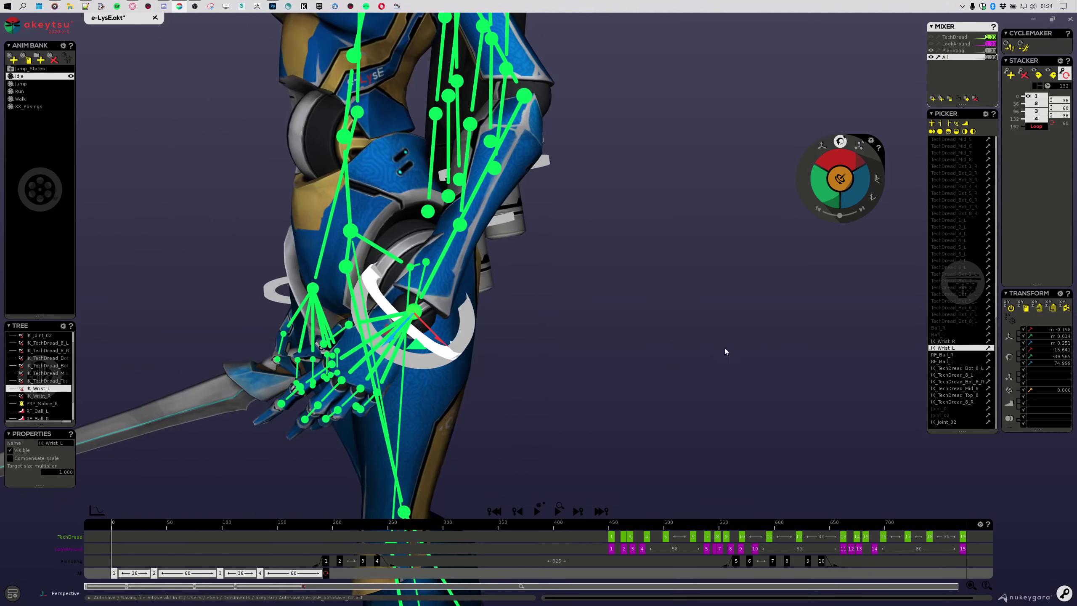
{"action": "left_click_drag", "start_coordinate": [859, 196], "coordinate": [859, 182]}
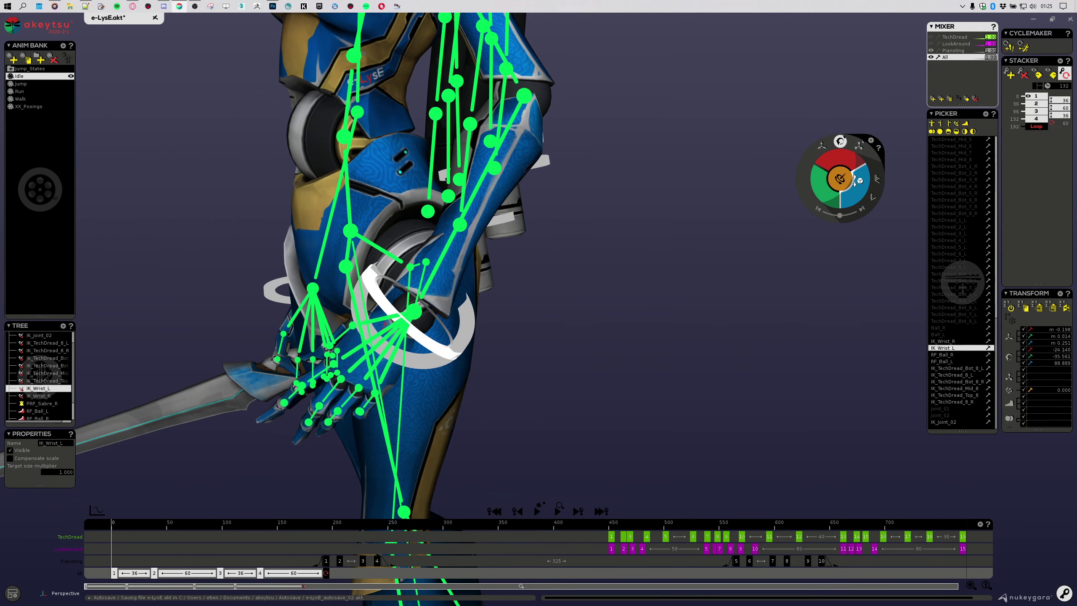
Step: Move the left wrist IK handle up from the hip chain's end joint, to about -0.187, 0.077, 0.226
{"action": "left_click_drag", "start_coordinate": [413, 342], "coordinate": [440, 290]}
{"action": "middle_click_drag", "start_coordinate": [564, 309], "coordinate": [494, 332]}
{"action": "scroll", "coordinate": [492, 331], "scroll_direction": "up", "scroll_amount": 2}
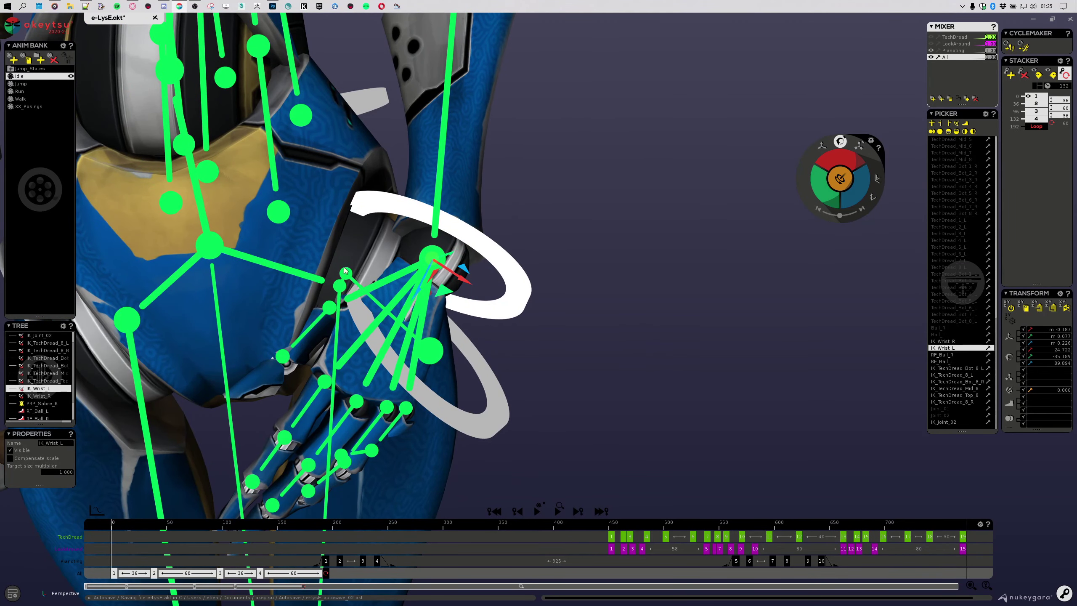
Step: Delete the hip chain's IK handle together with its joints
{"action": "left_click", "coordinate": [486, 425]}
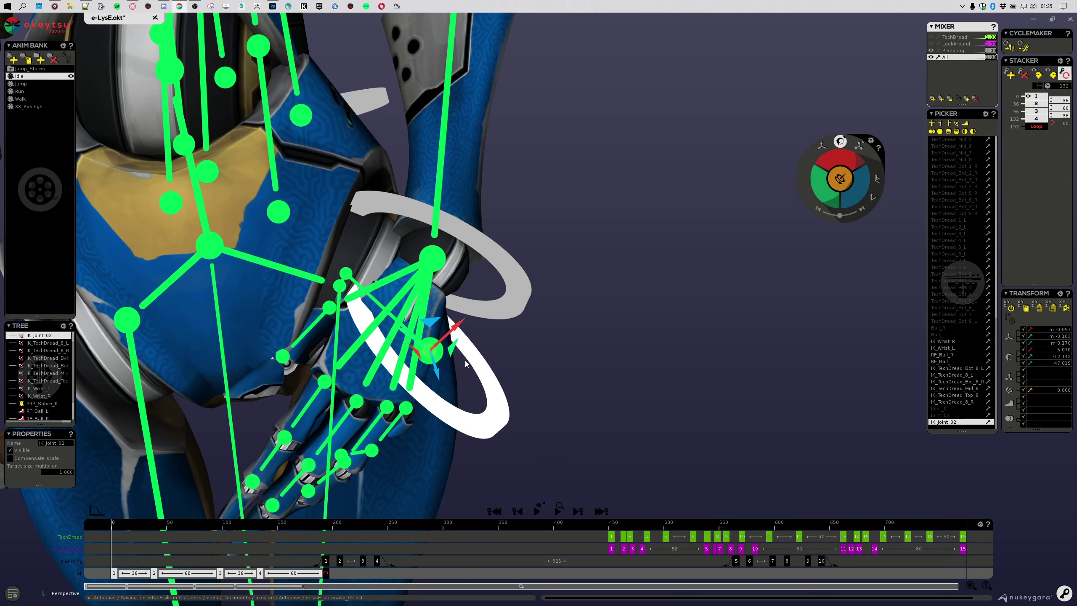
{"action": "left_click", "coordinate": [431, 344]}
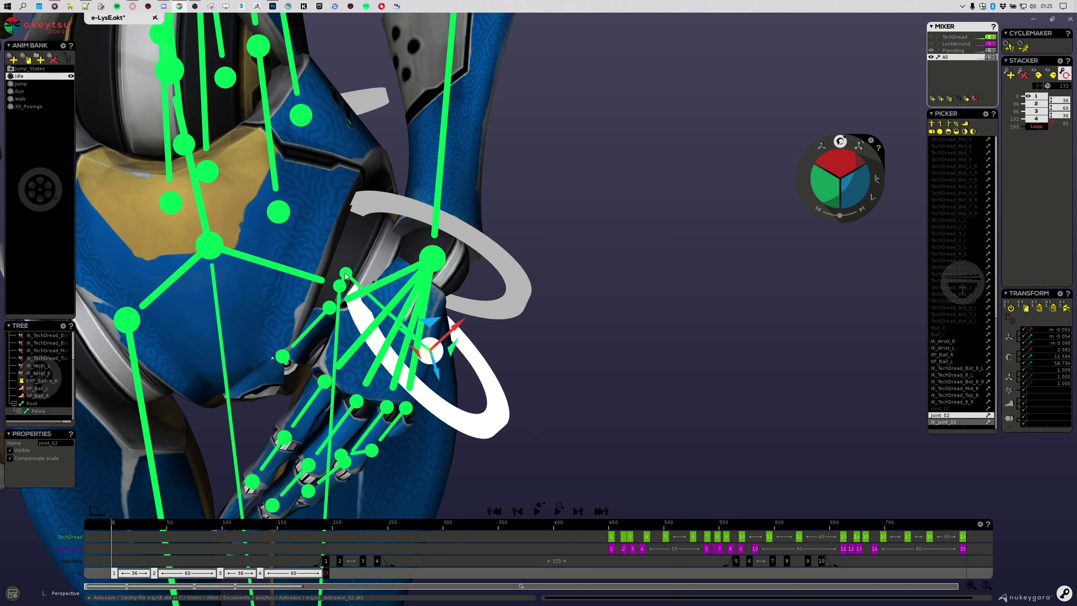
{"action": "key", "text": "Delete"}
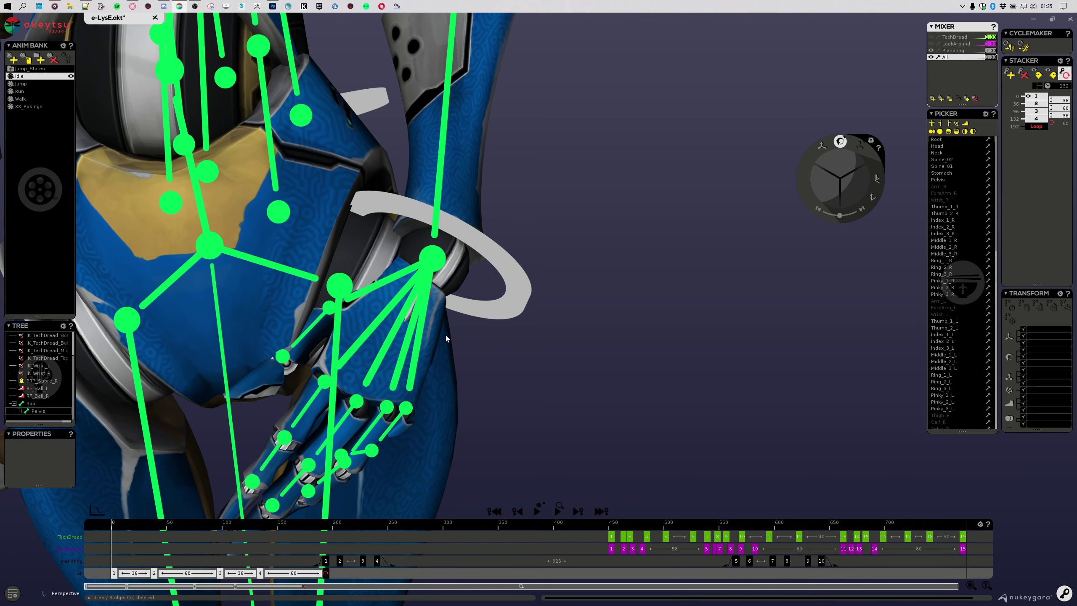
Step: With joints hidden, move the left wrist IK handle higher beside the hip, to about -0.160, 0.115, 0.231
{"action": "left_click", "coordinate": [472, 314]}
{"action": "middle_click_drag", "start_coordinate": [480, 306], "coordinate": [643, 234]}
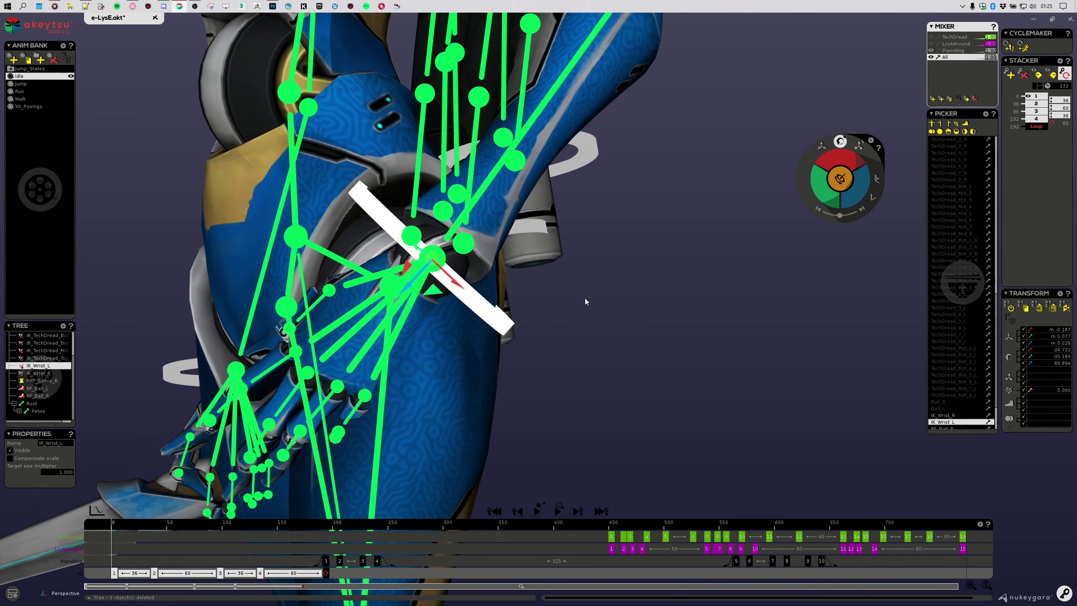
{"action": "middle_click_drag", "start_coordinate": [584, 297], "coordinate": [513, 234]}
{"action": "scroll", "coordinate": [698, 294], "scroll_direction": "down", "scroll_amount": 2}
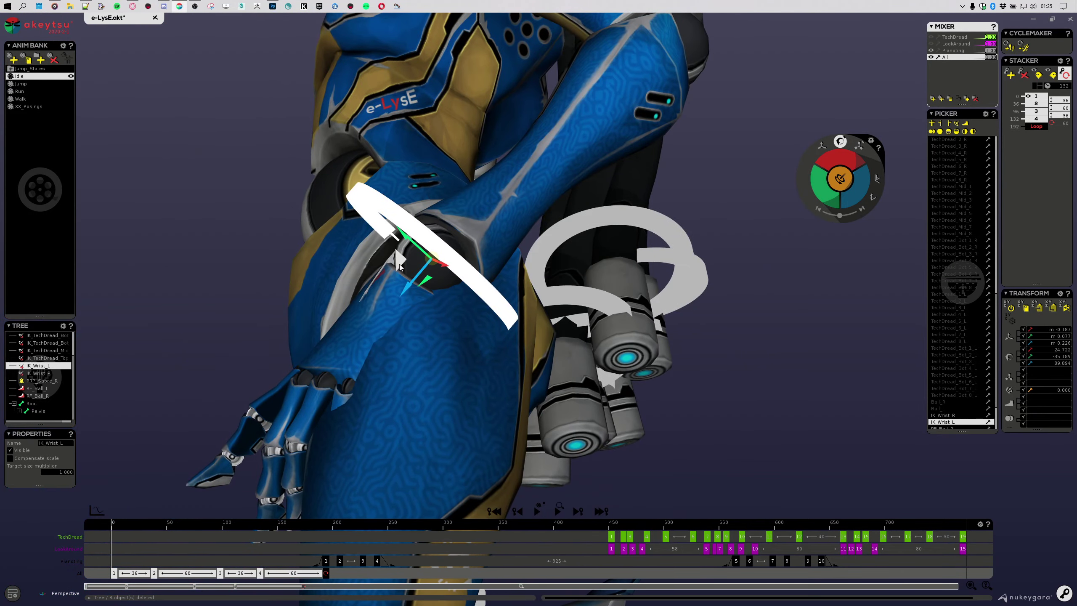
{"action": "left_click_drag", "start_coordinate": [399, 267], "coordinate": [393, 224]}
{"action": "middle_click_drag", "start_coordinate": [393, 225], "coordinate": [637, 358]}
{"action": "middle_click_drag", "start_coordinate": [552, 318], "coordinate": [402, 251]}
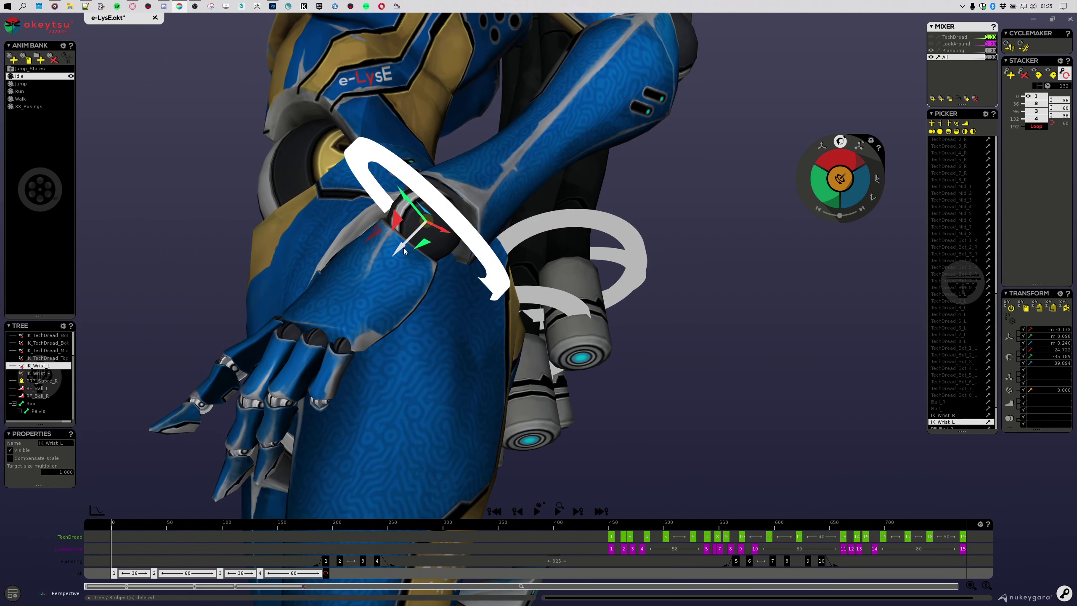
{"action": "left_click_drag", "start_coordinate": [403, 247], "coordinate": [427, 228]}
{"action": "middle_click_drag", "start_coordinate": [427, 228], "coordinate": [551, 297]}
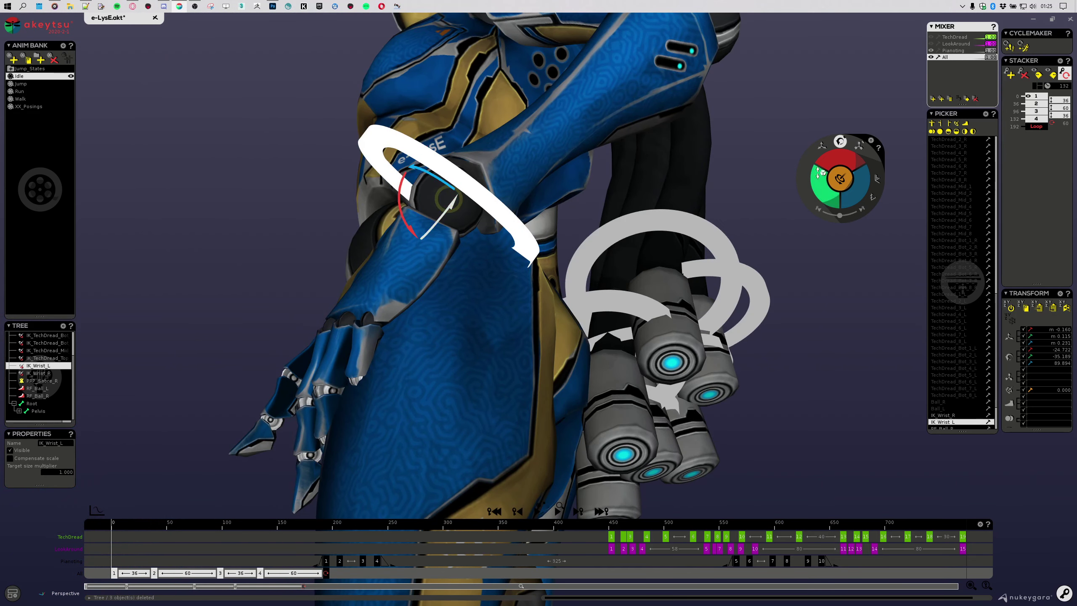
Step: Turn the left hand at the wrist handle and move it closer to the hip, to about -0.167, 0.104, 0.215, scrubbing to check
{"action": "left_click_drag", "start_coordinate": [829, 155], "coordinate": [826, 161]}
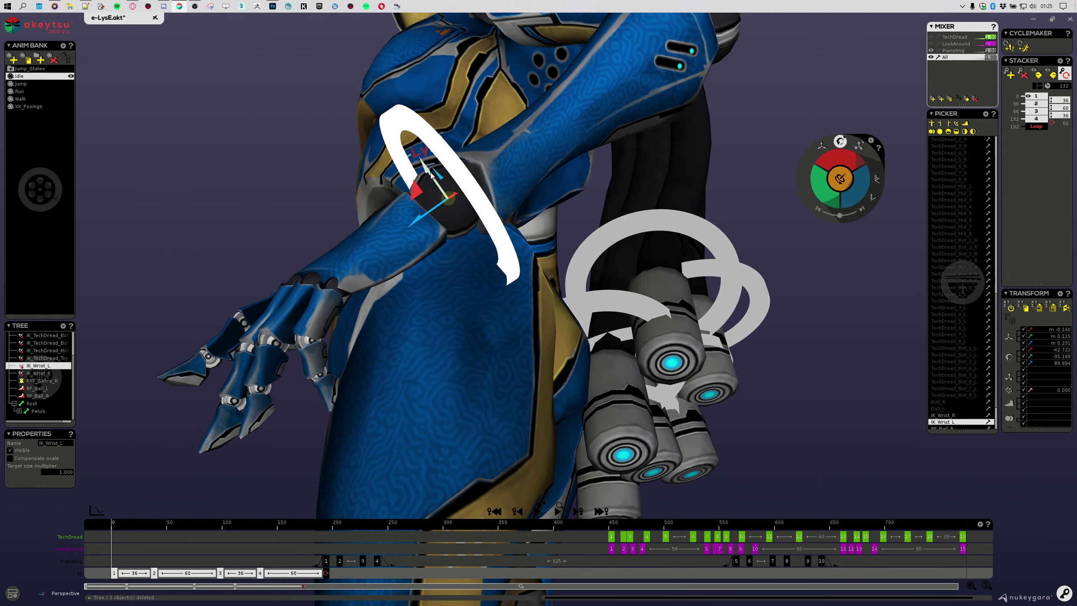
{"action": "left_click_drag", "start_coordinate": [431, 175], "coordinate": [446, 198]}
{"action": "left_click_drag", "start_coordinate": [861, 187], "coordinate": [828, 223]}
{"action": "left_click_drag", "start_coordinate": [702, 382], "coordinate": [898, 452], "text": "alt"}
{"action": "middle_click_drag", "start_coordinate": [782, 398], "coordinate": [276, 501], "text": "alt"}
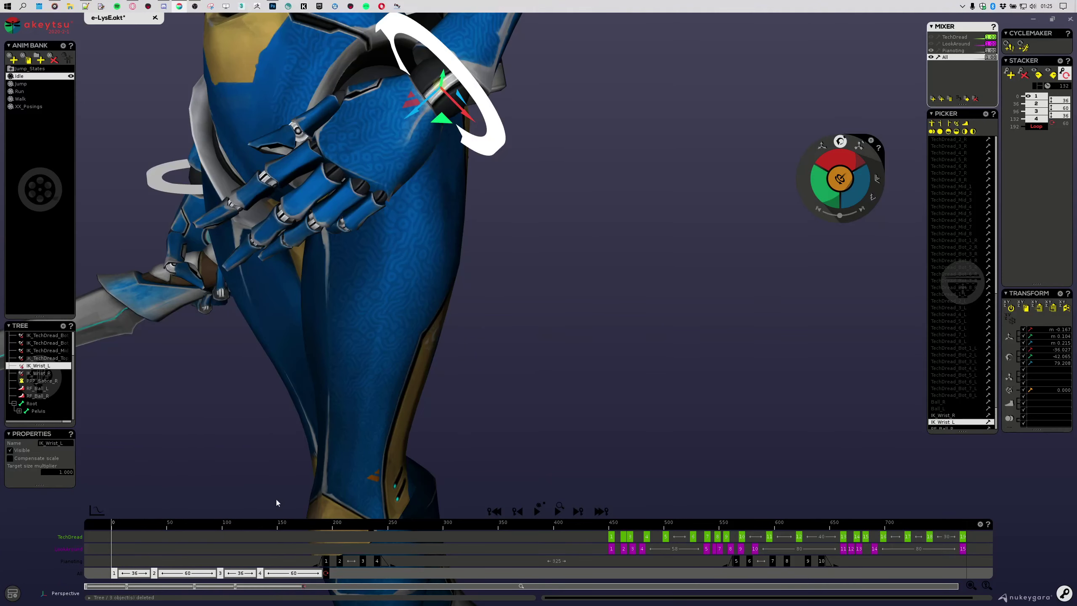
{"action": "left_click_drag", "start_coordinate": [121, 529], "coordinate": [69, 516]}
Step: Rotate the left wrist IK handle to about -52, -14, 111 so the fingers point down across the front of the hip
{"action": "middle_click_drag", "start_coordinate": [497, 313], "coordinate": [546, 306], "text": "alt"}
{"action": "middle_click_drag", "start_coordinate": [625, 348], "coordinate": [441, 238]}
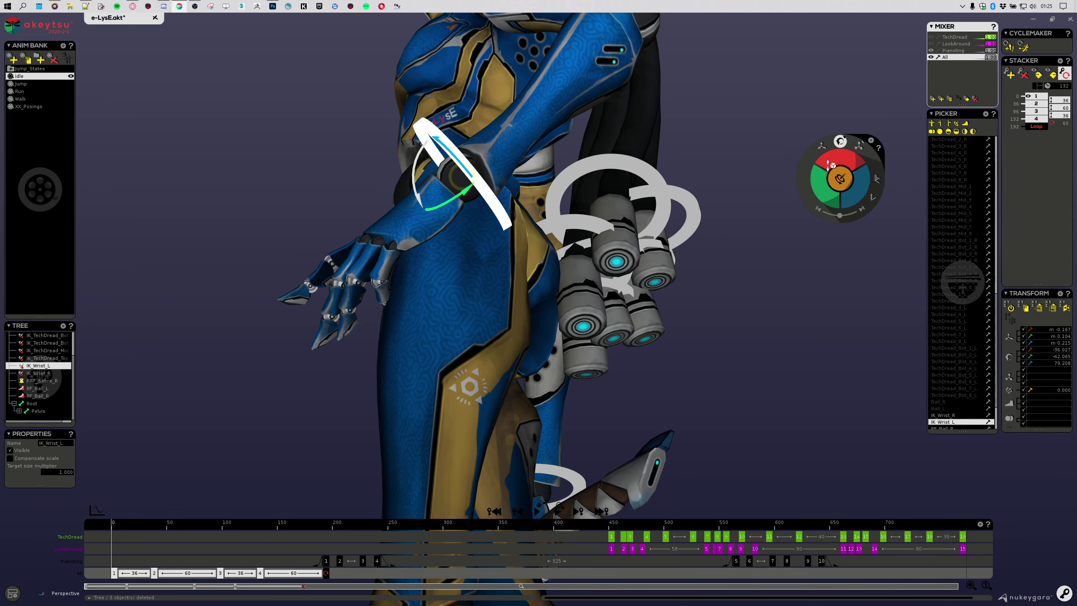
{"action": "left_click_drag", "start_coordinate": [579, 304], "coordinate": [641, 320], "text": "alt"}
{"action": "middle_click_drag", "start_coordinate": [640, 321], "coordinate": [642, 320]}
{"action": "left_click_drag", "start_coordinate": [636, 322], "coordinate": [680, 339], "text": "alt"}
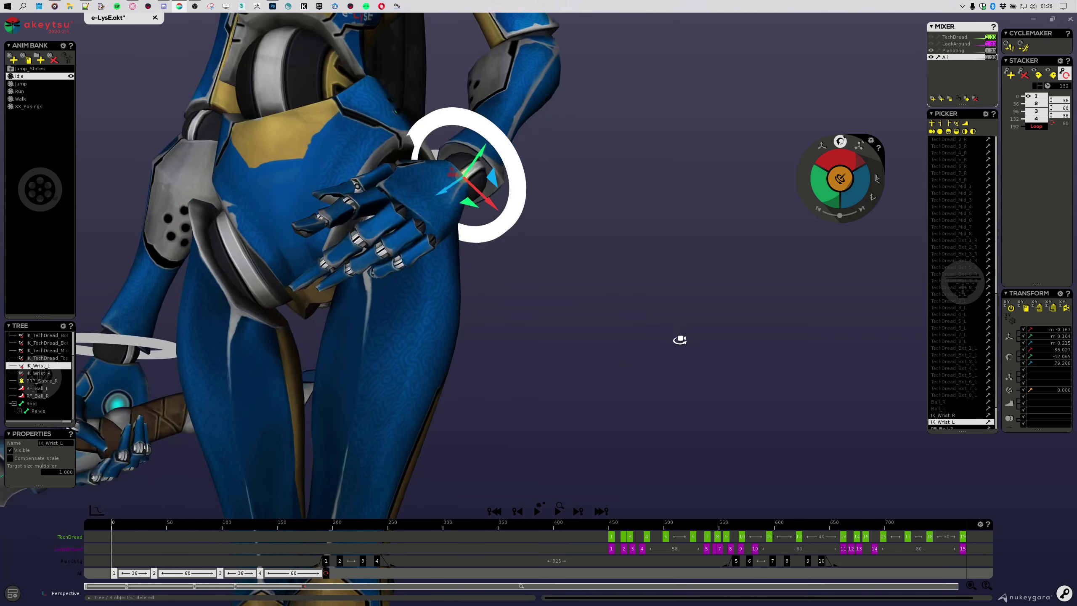
{"action": "scroll", "coordinate": [531, 272], "scroll_direction": "up", "scroll_amount": 3}
{"action": "left_click_drag", "start_coordinate": [583, 307], "coordinate": [564, 329], "text": "alt"}
{"action": "left_click_drag", "start_coordinate": [867, 176], "coordinate": [846, 161]}
{"action": "left_click_drag", "start_coordinate": [683, 309], "coordinate": [725, 307], "text": "alt"}
{"action": "middle_click_drag", "start_coordinate": [725, 307], "coordinate": [484, 164]}
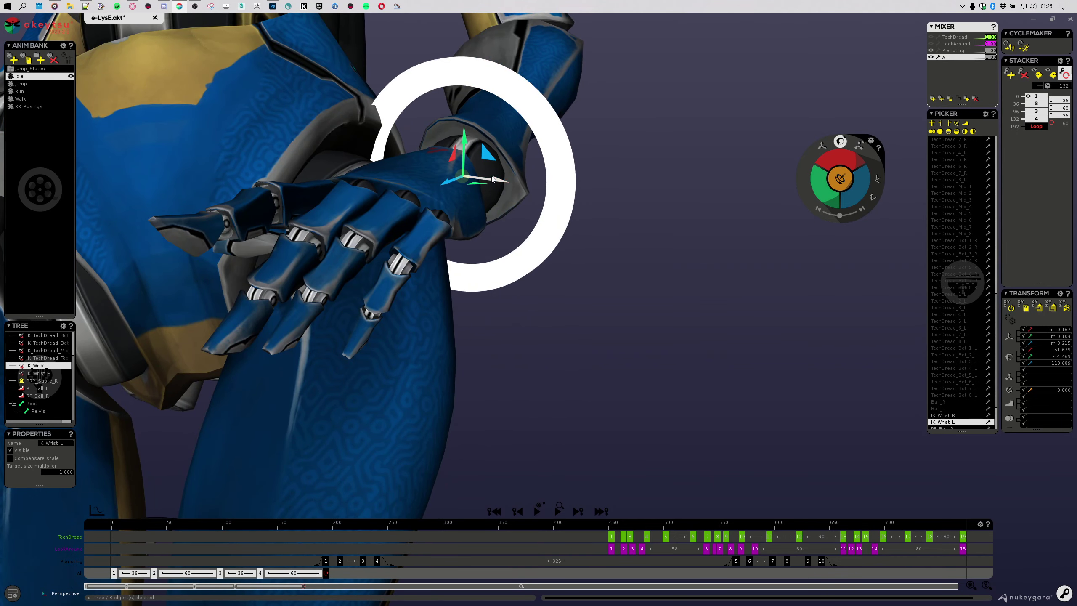
Step: Lower the left wrist IK handle against the outer hip to about -0.145, 0.047, 0.202 and scrub through the idle poses
{"action": "left_click_drag", "start_coordinate": [492, 179], "coordinate": [492, 263]}
{"action": "left_click_drag", "start_coordinate": [695, 297], "coordinate": [660, 324], "text": "alt"}
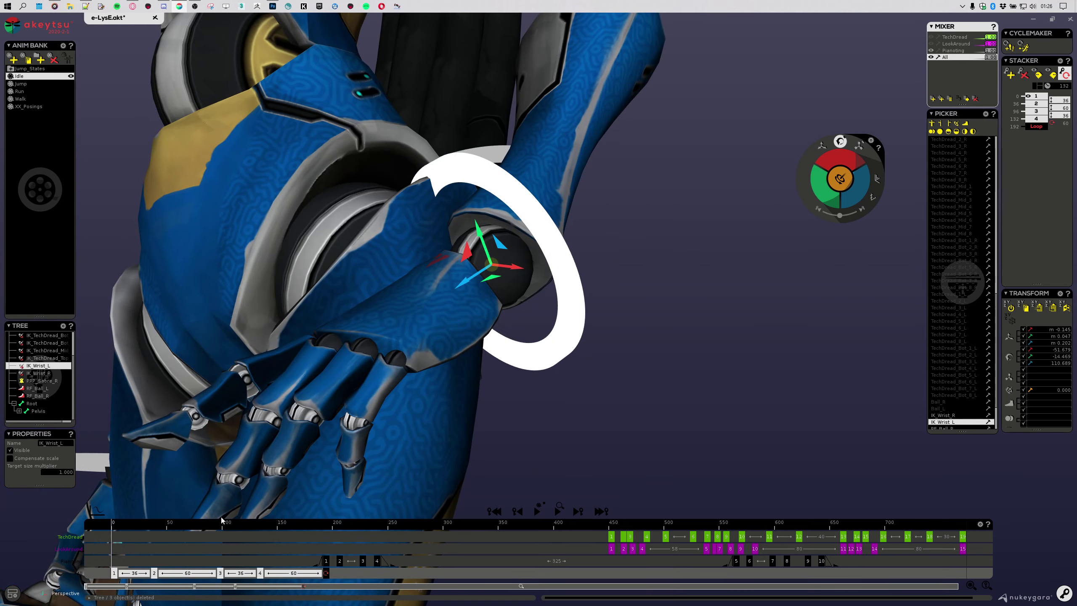
{"action": "left_click_drag", "start_coordinate": [122, 526], "coordinate": [279, 523]}
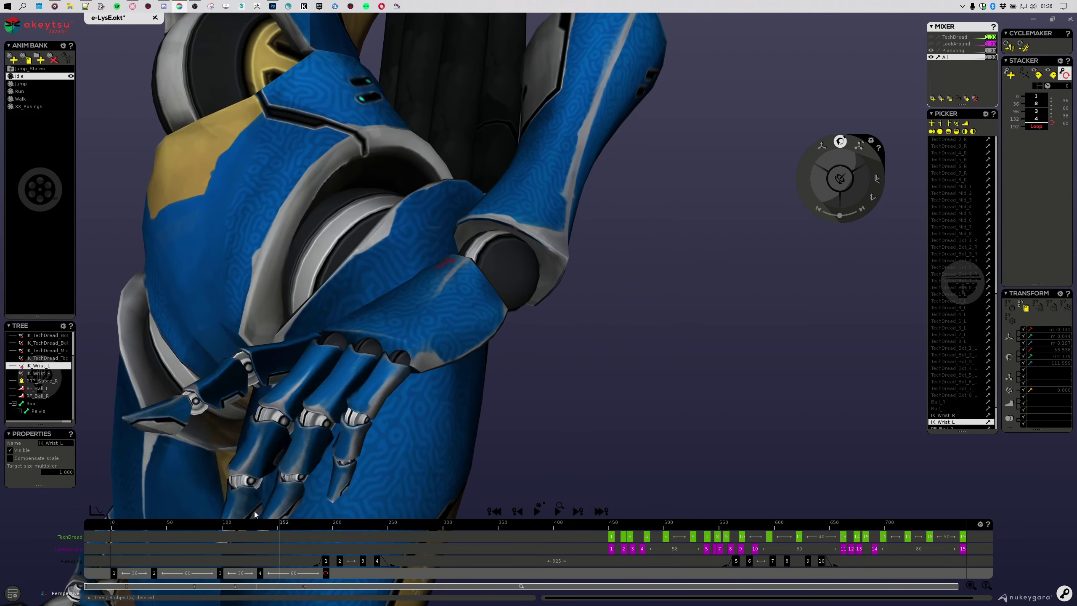
{"action": "key", "text": "ctrl+a"}
Step: Rotate the left wrist IK handle to about -21, -70, 59 so the back of the hand faces outward
{"action": "middle_click_drag", "start_coordinate": [679, 318], "coordinate": [881, 169]}
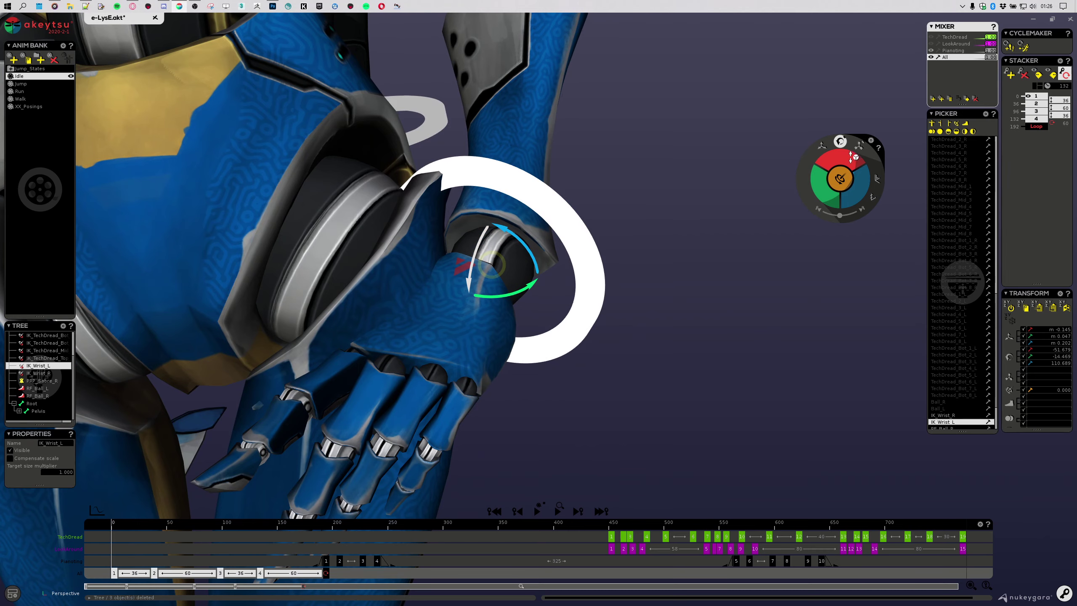
{"action": "mouse_move", "coordinate": [846, 189]}
{"action": "left_mouse_down"}
{"action": "mouse_move", "coordinate": [860, 224]}
{"action": "mouse_move", "coordinate": [846, 176]}
{"action": "mouse_move", "coordinate": [827, 187]}
{"action": "left_mouse_up"}
{"action": "mouse_move", "coordinate": [102, 533]}
{"action": "left_mouse_down"}
{"action": "mouse_move", "coordinate": [345, 532]}
{"action": "mouse_move", "coordinate": [111, 526]}
{"action": "left_mouse_up"}
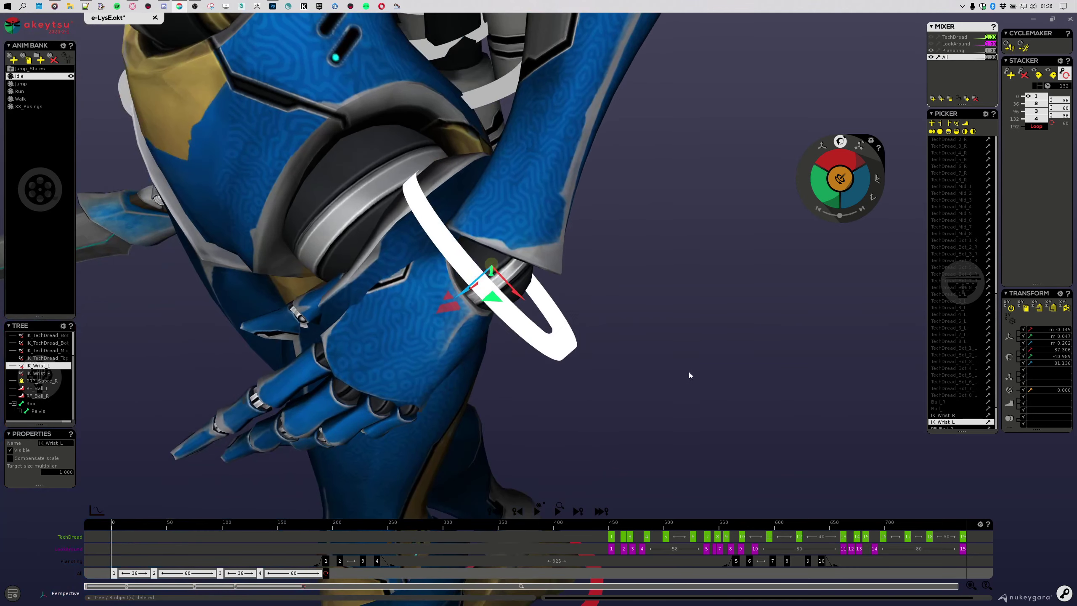
{"action": "left_click_drag", "start_coordinate": [733, 311], "coordinate": [741, 297], "text": "alt"}
{"action": "left_click_drag", "start_coordinate": [862, 183], "coordinate": [868, 196]}
{"action": "left_click_drag", "start_coordinate": [729, 255], "coordinate": [675, 389], "text": "alt"}
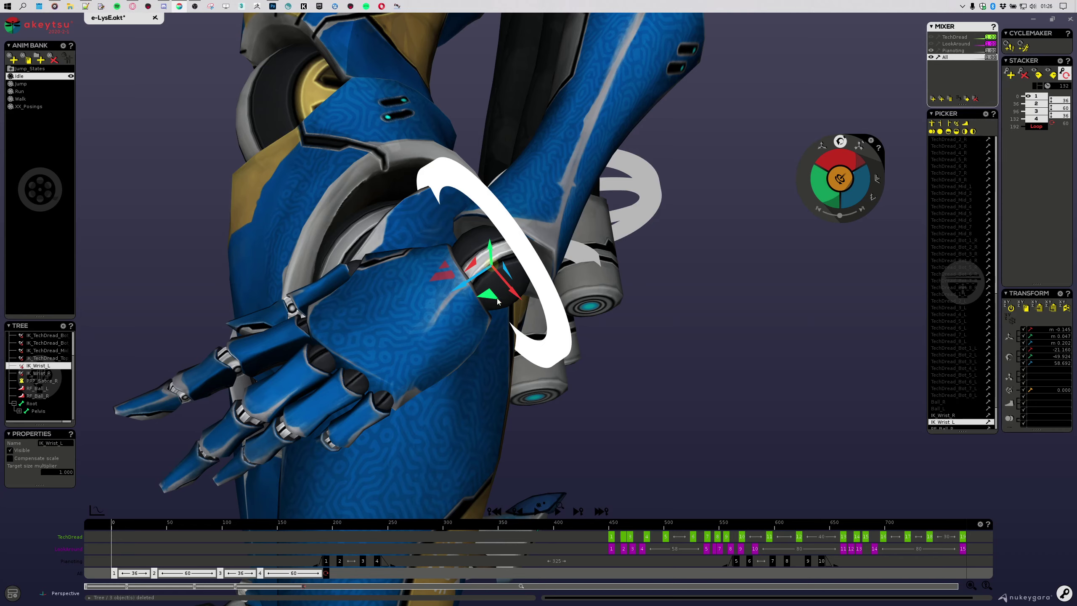
Step: Raise the left wrist IK handle to about -0.156, 0.111, 0.200 and turn the palm in toward the hip
{"action": "left_click_drag", "start_coordinate": [497, 299], "coordinate": [491, 231]}
{"action": "left_click_drag", "start_coordinate": [563, 339], "coordinate": [747, 399], "text": "alt"}
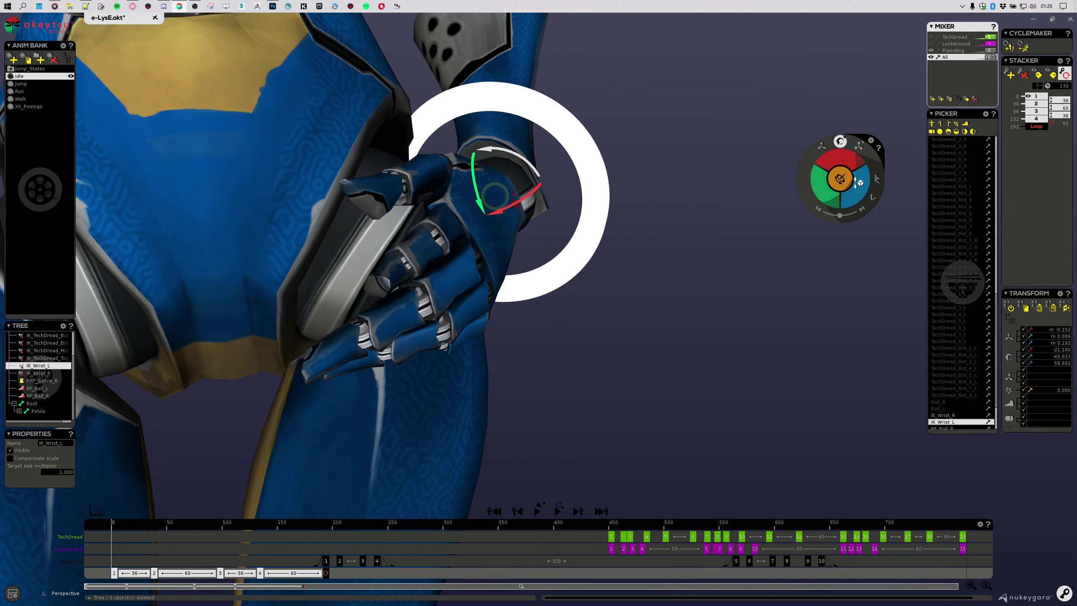
{"action": "left_click_drag", "start_coordinate": [856, 182], "coordinate": [854, 161]}
{"action": "left_click_drag", "start_coordinate": [517, 179], "coordinate": [537, 154]}
{"action": "middle_click_drag", "start_coordinate": [701, 217], "coordinate": [360, 432]}
{"action": "left_click_drag", "start_coordinate": [481, 170], "coordinate": [496, 186]}
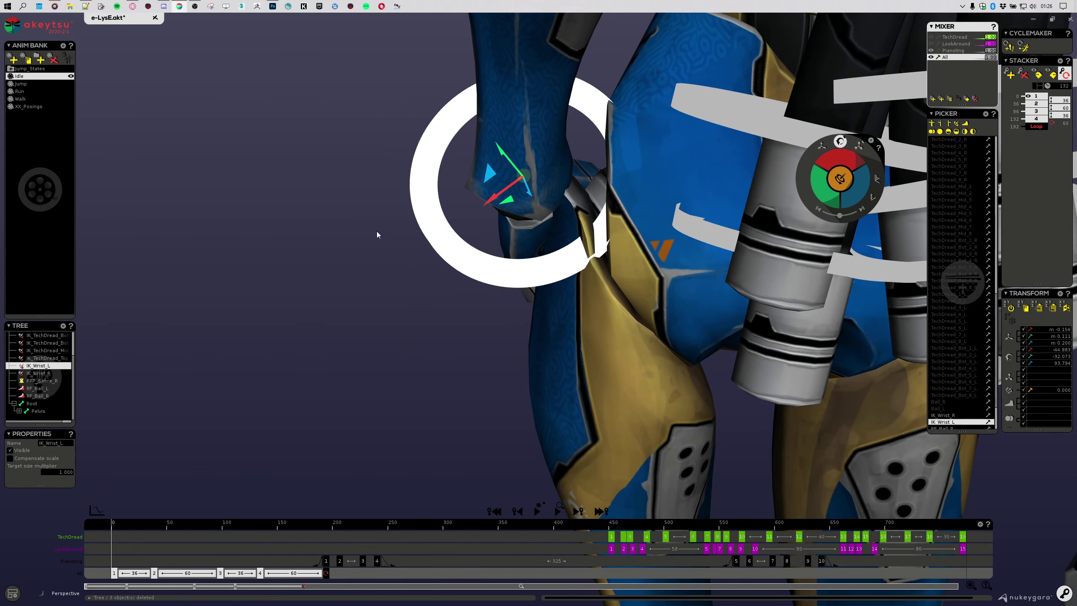
Step: Fine-tune the left wrist IK handle's rotation to about -42, -39, 88
{"action": "middle_click_drag", "start_coordinate": [376, 231], "coordinate": [594, 214]}
{"action": "scroll", "coordinate": [615, 220], "scroll_direction": "down", "scroll_amount": 3}
{"action": "left_click_drag", "start_coordinate": [847, 187], "coordinate": [847, 185]}
{"action": "middle_click_drag", "start_coordinate": [705, 221], "coordinate": [604, 245]}
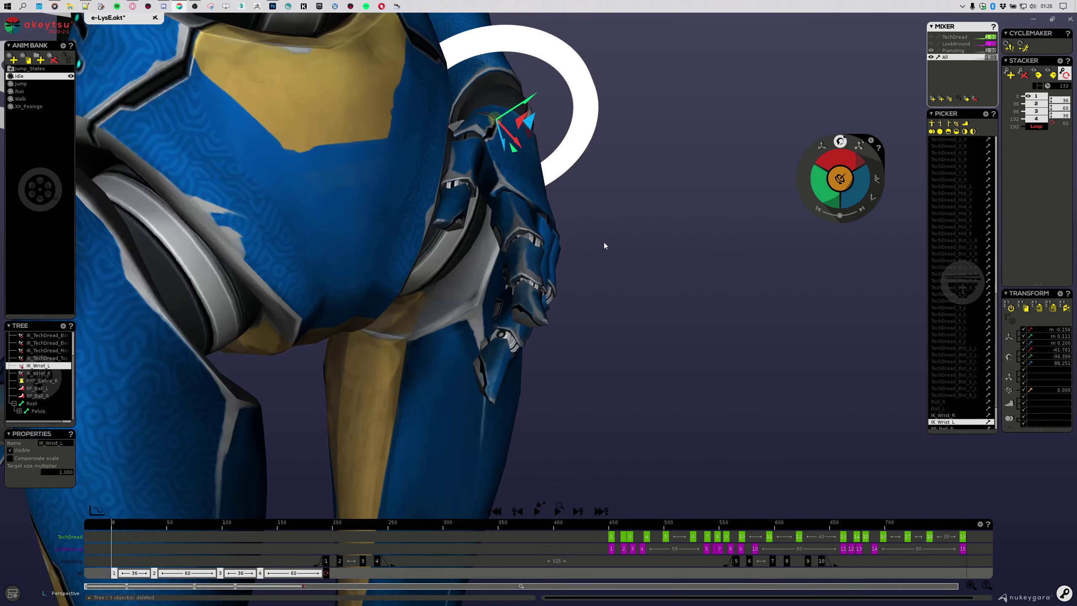
Step: Bend the left index finger's base joint toward the hip, rotating it to about -47, 10, 5
{"action": "left_click", "coordinate": [502, 220]}
{"action": "middle_click_drag", "start_coordinate": [685, 327], "coordinate": [836, 196]}
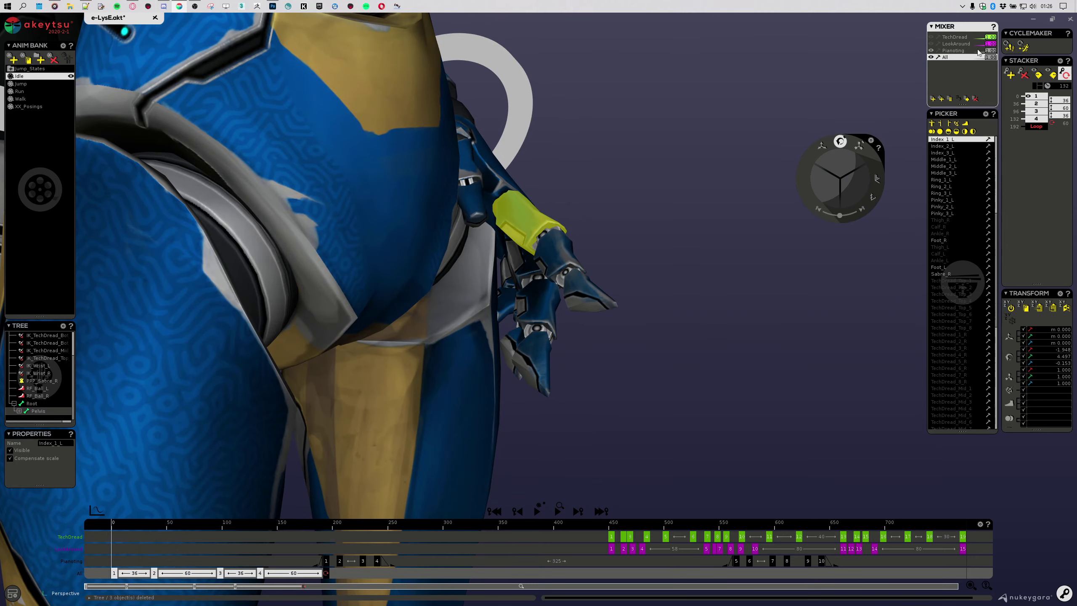
{"action": "middle_click_drag", "start_coordinate": [701, 272], "coordinate": [846, 185]}
{"action": "mouse_move", "coordinate": [847, 168]}
{"action": "left_mouse_down"}
{"action": "mouse_move", "coordinate": [845, 153]}
{"action": "mouse_move", "coordinate": [845, 190]}
{"action": "left_mouse_up"}
{"action": "middle_click_drag", "start_coordinate": [563, 229], "coordinate": [738, 204]}
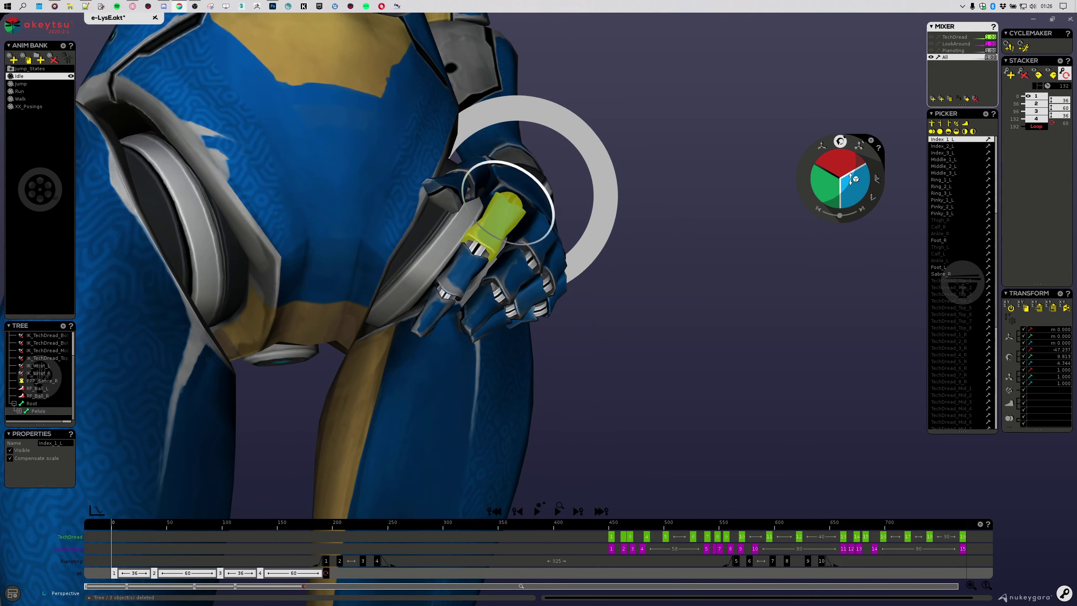
{"action": "middle_click_drag", "start_coordinate": [661, 238], "coordinate": [654, 279]}
Step: Rotate the left middle, ring and pinky base joints together, bringing the pinky's base joint to about -15, -22, 15
{"action": "left_click", "coordinate": [534, 254]}
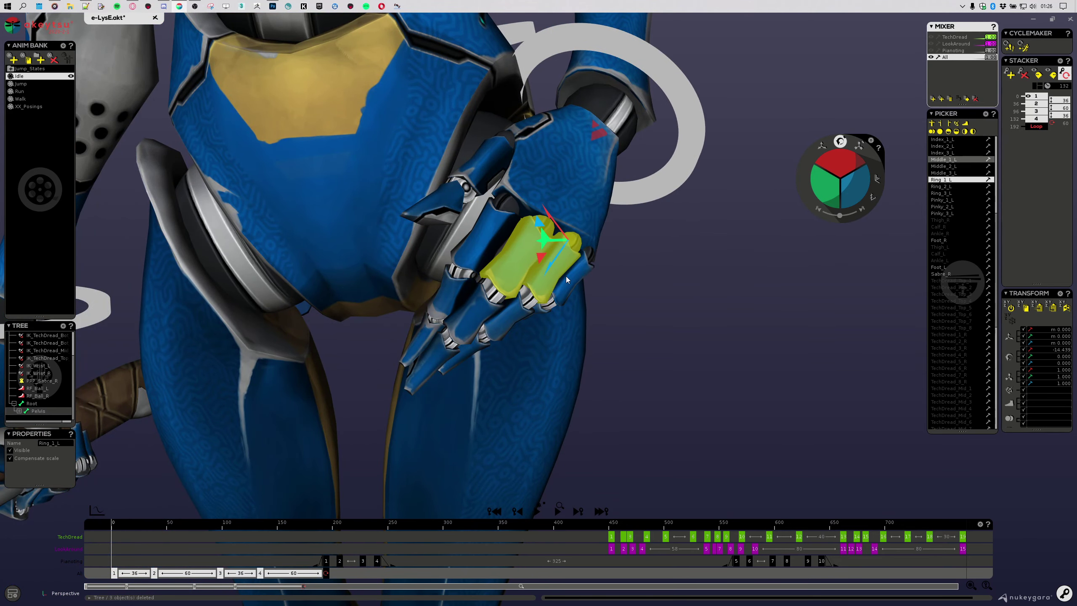
{"action": "left_click", "coordinate": [567, 278]}
{"action": "middle_click_drag", "start_coordinate": [688, 312], "coordinate": [852, 153]}
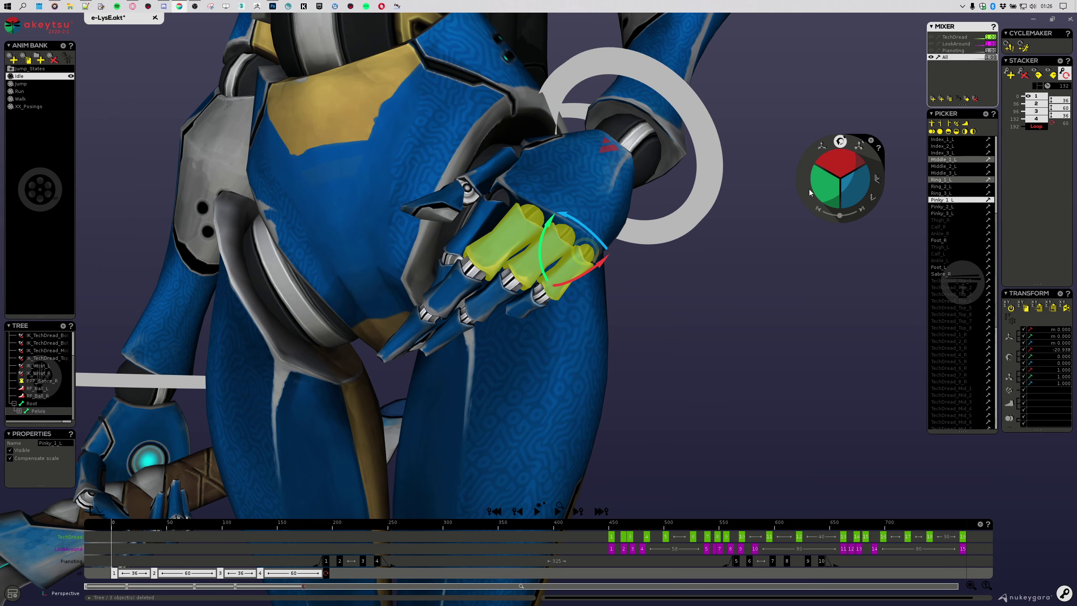
{"action": "left_click", "coordinate": [877, 178]}
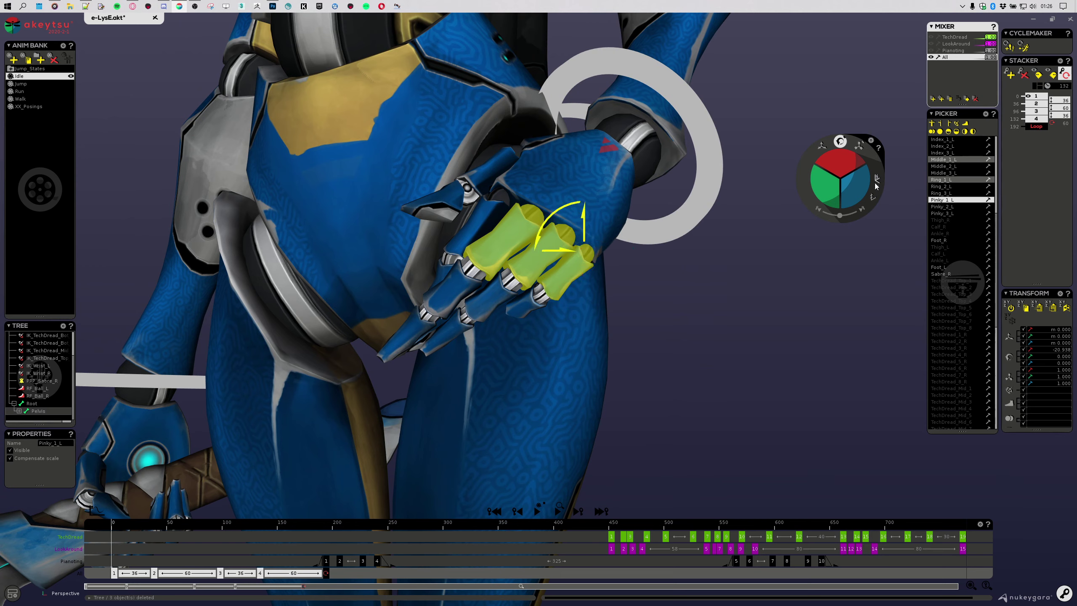
{"action": "left_click_drag", "start_coordinate": [856, 183], "coordinate": [856, 171]}
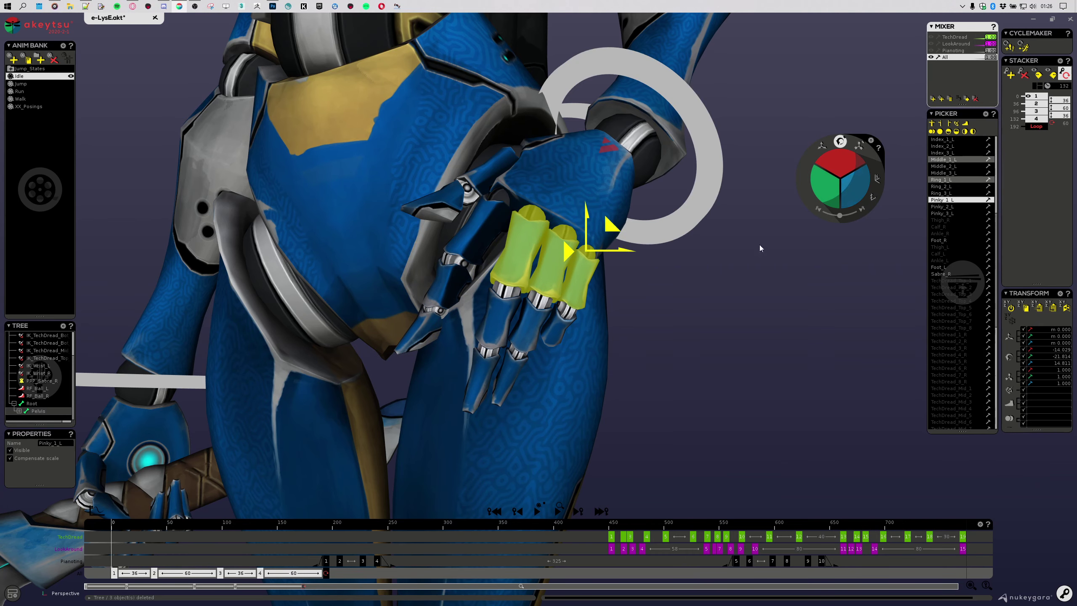
Step: Rotate the left pinky's second joint to about 7, 4, 8
{"action": "left_click_drag", "start_coordinate": [124, 528], "coordinate": [0, 536]}
{"action": "left_click", "coordinate": [560, 323]}
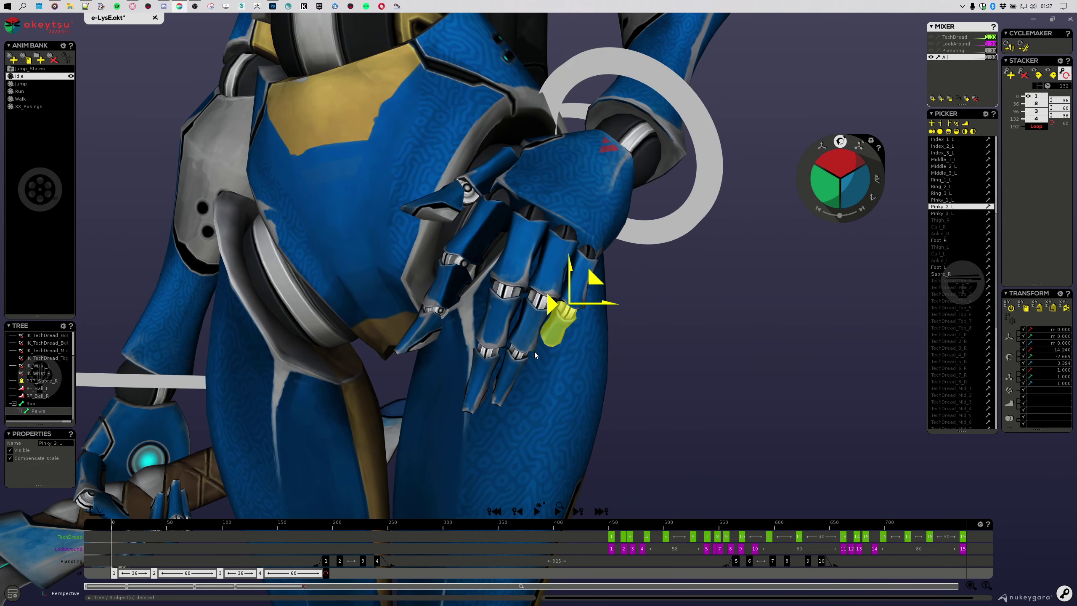
{"action": "left_click_drag", "start_coordinate": [831, 199], "coordinate": [860, 163]}
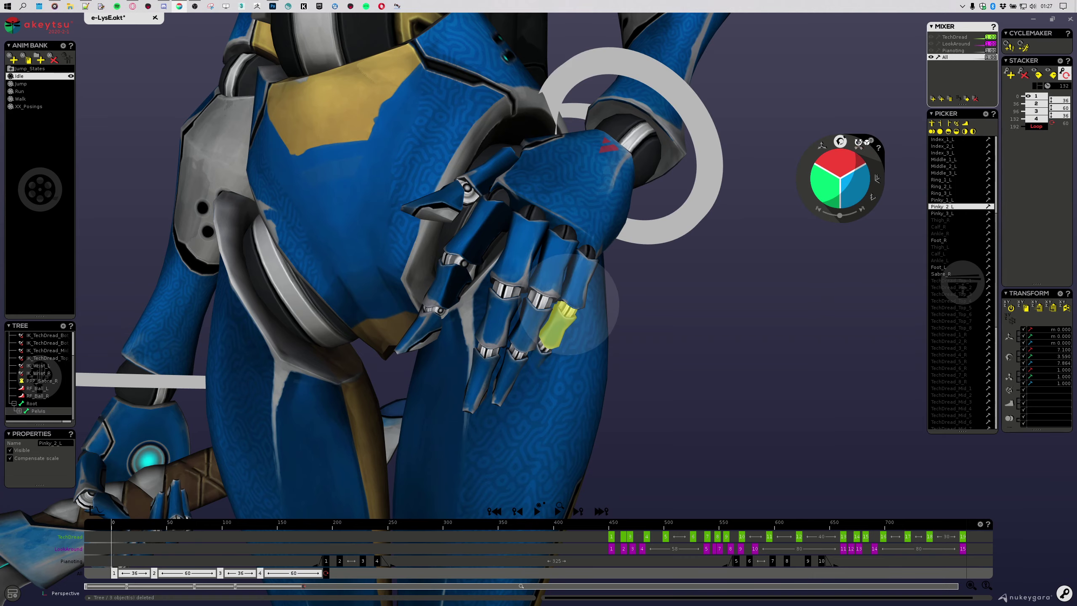
{"action": "left_click_drag", "start_coordinate": [742, 238], "coordinate": [691, 297], "text": "alt"}
Step: Swing the left index finger's base joint down in line with the other fingers
{"action": "left_click", "coordinate": [498, 228]}
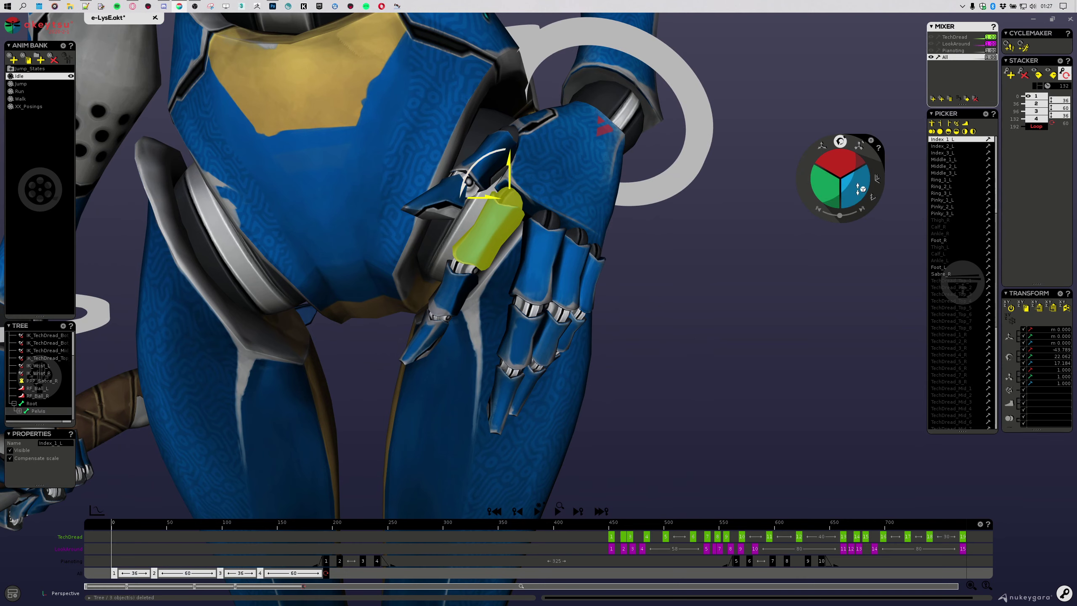
{"action": "left_click_drag", "start_coordinate": [871, 174], "coordinate": [836, 189]}
{"action": "left_click_drag", "start_coordinate": [708, 289], "coordinate": [780, 310], "text": "alt"}
Step: Rotate the left middle finger's base joint to about -44, -18, 18
{"action": "left_click", "coordinate": [547, 255]}
{"action": "middle_click_drag", "start_coordinate": [547, 254], "coordinate": [653, 287]}
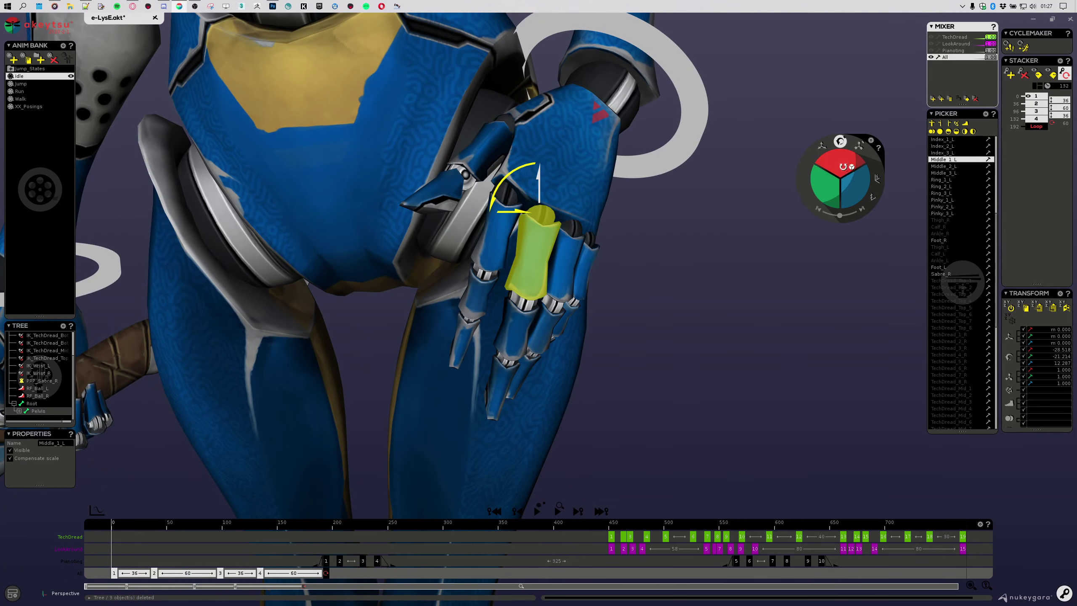
{"action": "left_click_drag", "start_coordinate": [844, 167], "coordinate": [834, 190]}
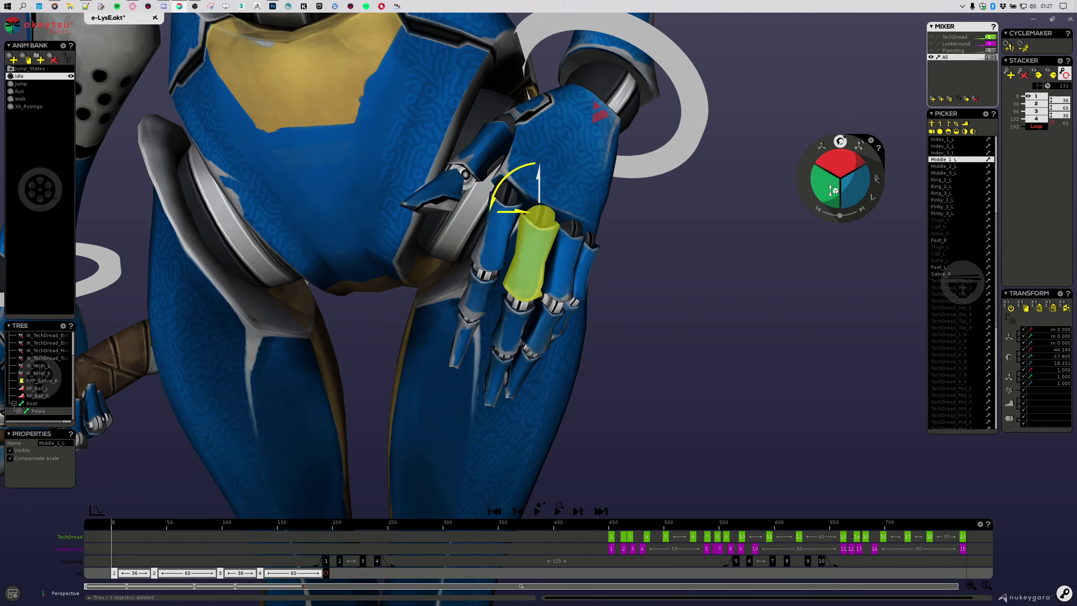
{"action": "middle_click_drag", "start_coordinate": [746, 225], "coordinate": [682, 233]}
Step: Rotate the left ring and pinky base joints together, bringing the ring finger to about -16, -25, 23
{"action": "left_click", "coordinate": [576, 288]}
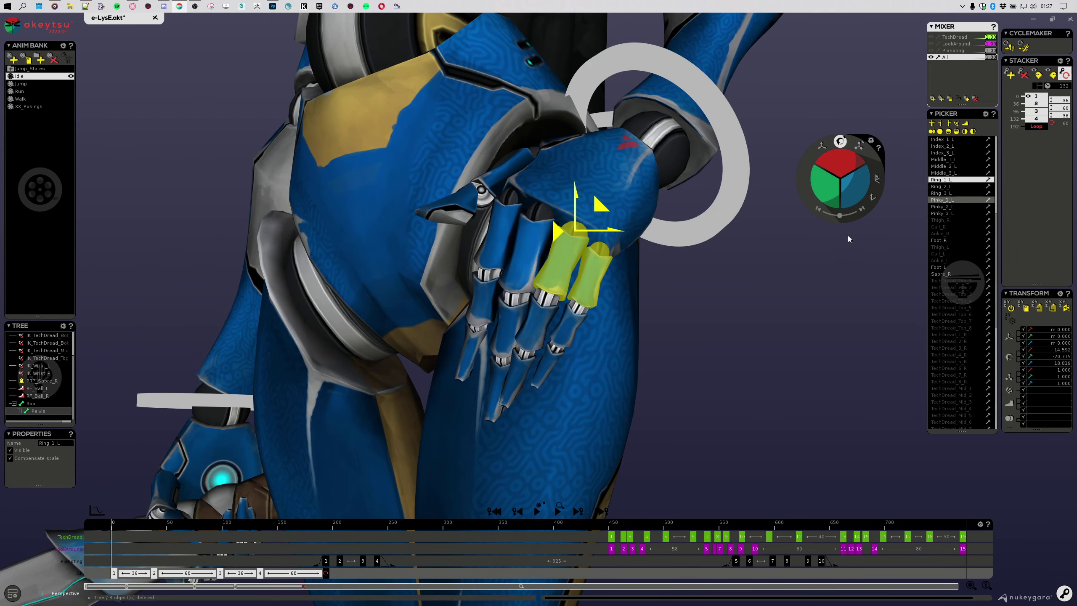
{"action": "left_click_drag", "start_coordinate": [849, 188], "coordinate": [853, 185]}
{"action": "middle_click_drag", "start_coordinate": [700, 303], "coordinate": [742, 280]}
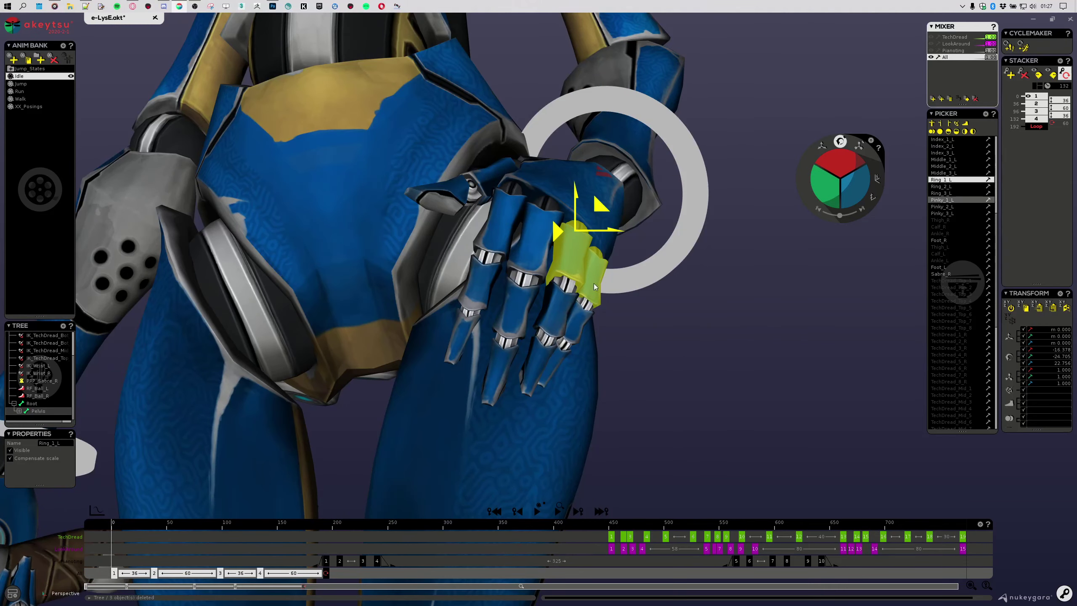
{"action": "middle_click_drag", "start_coordinate": [583, 267], "coordinate": [670, 330]}
Step: Rotate the left ring finger's base joint alone to about -22, -30, 16
{"action": "left_click_drag", "start_coordinate": [840, 178], "coordinate": [838, 174]}
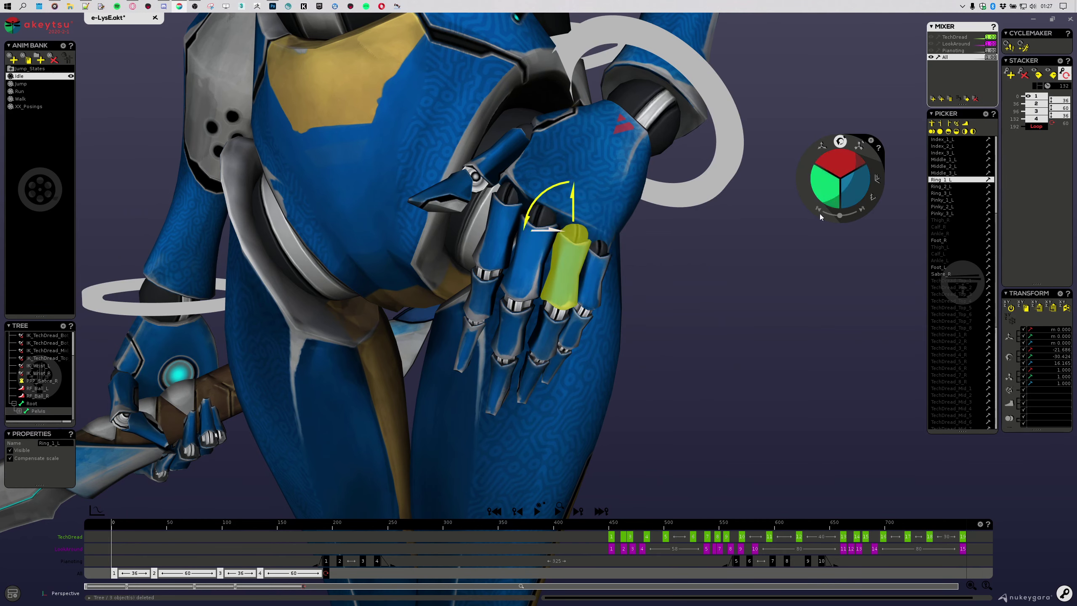
{"action": "middle_click_drag", "start_coordinate": [746, 314], "coordinate": [729, 274]}
{"action": "left_click_drag", "start_coordinate": [851, 190], "coordinate": [855, 193]}
{"action": "middle_click_drag", "start_coordinate": [757, 316], "coordinate": [733, 339]}
Step: Rotate the left thumb joint so the thumb rests closer to the hip
{"action": "left_click", "coordinate": [493, 156]}
{"action": "left_click_drag", "start_coordinate": [852, 207], "coordinate": [856, 180]}
{"action": "middle_click_drag", "start_coordinate": [746, 340], "coordinate": [676, 353]}
{"action": "scroll", "coordinate": [716, 345], "scroll_direction": "down", "scroll_amount": 5}
{"action": "scroll", "coordinate": [675, 354], "scroll_direction": "up", "scroll_amount": 5}
Step: Rotate the left index finger's second joint to about -13, 1, -3
{"action": "left_click", "coordinate": [554, 287]}
{"action": "middle_click_drag", "start_coordinate": [706, 320], "coordinate": [802, 204]}
{"action": "mouse_move", "coordinate": [850, 176]}
{"action": "left_mouse_down"}
{"action": "mouse_move", "coordinate": [859, 148]}
{"action": "mouse_move", "coordinate": [840, 189]}
{"action": "left_mouse_up"}
{"action": "key", "text": "Down"}
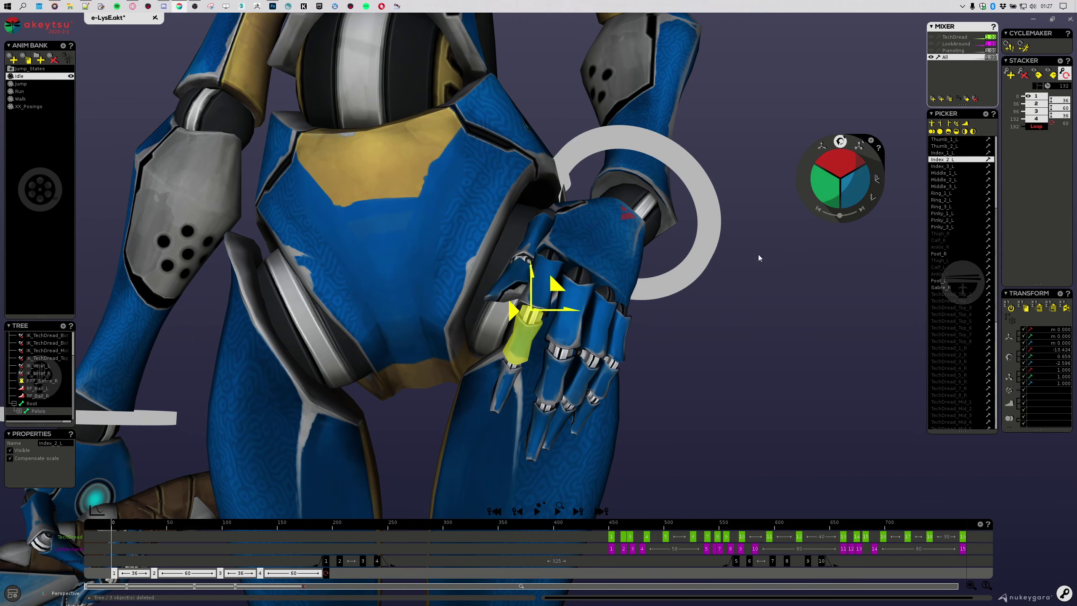
Step: Play the idle animation and examine the left hand on the hip from the front and side
{"action": "middle_click_drag", "start_coordinate": [729, 310], "coordinate": [553, 271]}
{"action": "scroll", "coordinate": [553, 271], "scroll_direction": "down", "scroll_amount": 3}
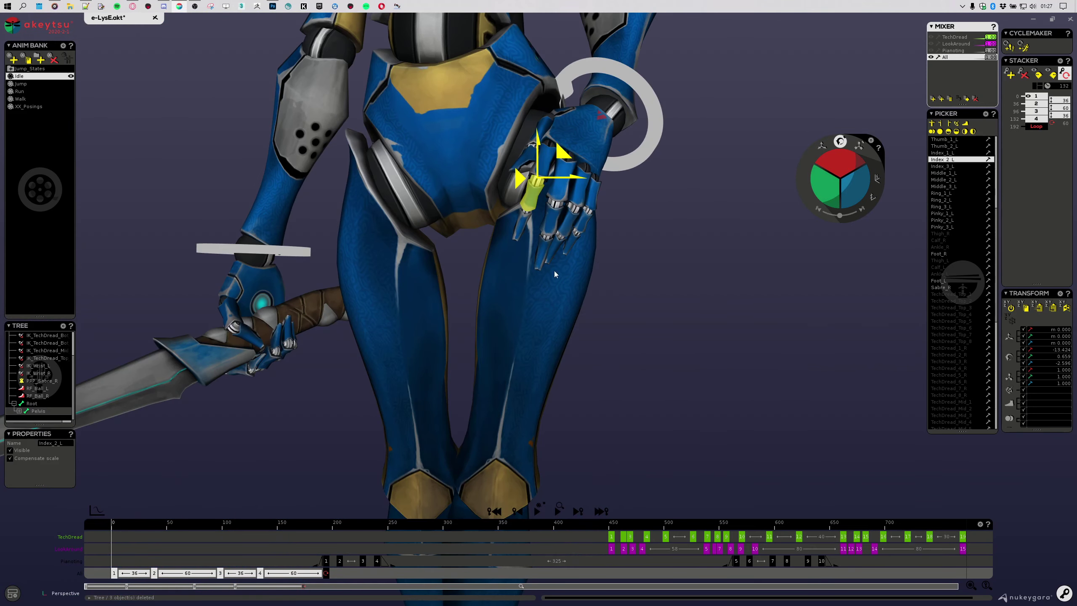
{"action": "key", "text": "space"}
{"action": "scroll", "coordinate": [680, 304], "scroll_direction": "down", "scroll_amount": 3}
{"action": "middle_click_drag", "start_coordinate": [750, 234], "coordinate": [518, 298]}
{"action": "scroll", "coordinate": [723, 329], "scroll_direction": "down", "scroll_amount": 3}
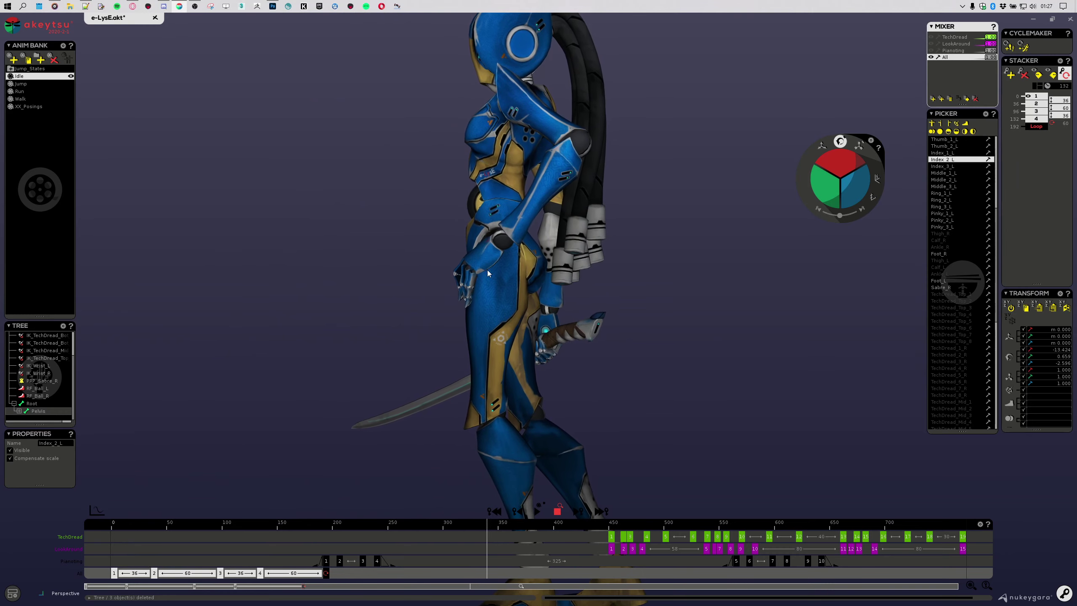
{"action": "middle_click_drag", "start_coordinate": [398, 335], "coordinate": [533, 368]}
{"action": "scroll", "coordinate": [537, 323], "scroll_direction": "up", "scroll_amount": 2}
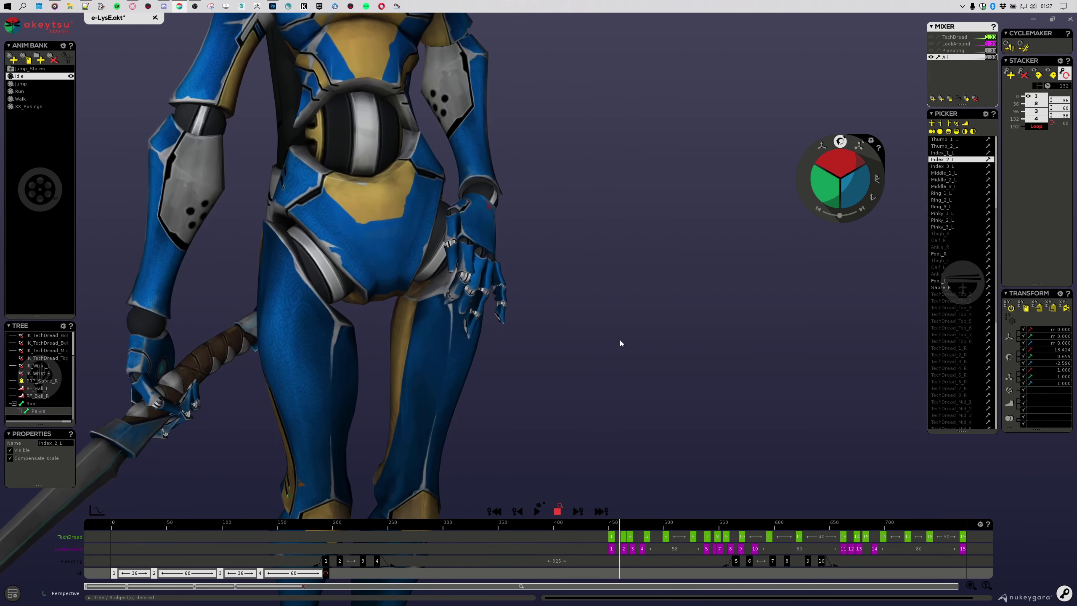
{"action": "middle_click_drag", "start_coordinate": [579, 320], "coordinate": [408, 292]}
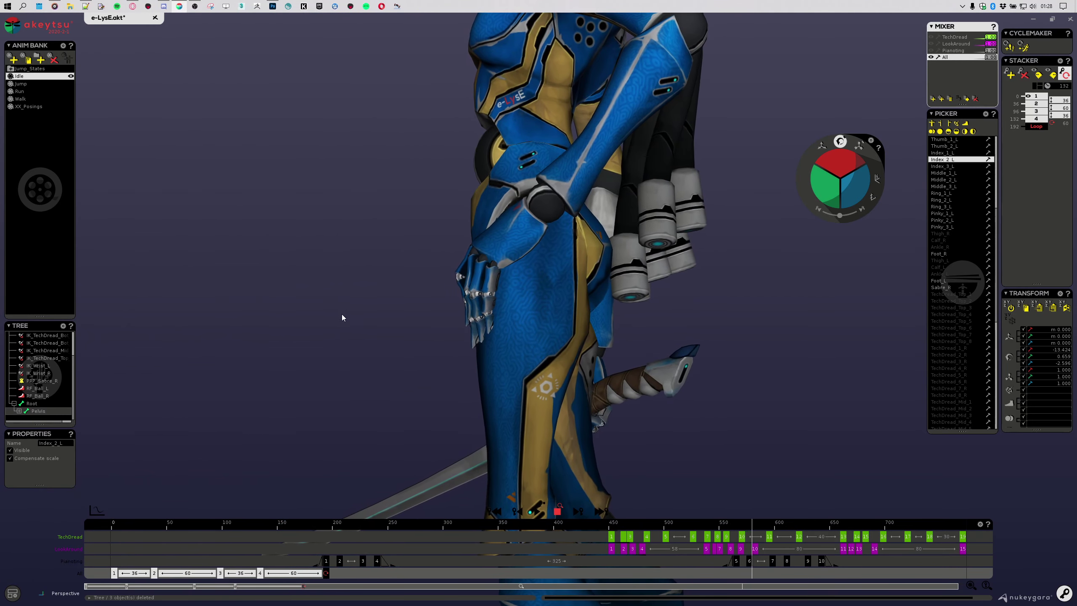
{"action": "middle_click_drag", "start_coordinate": [341, 317], "coordinate": [594, 318]}
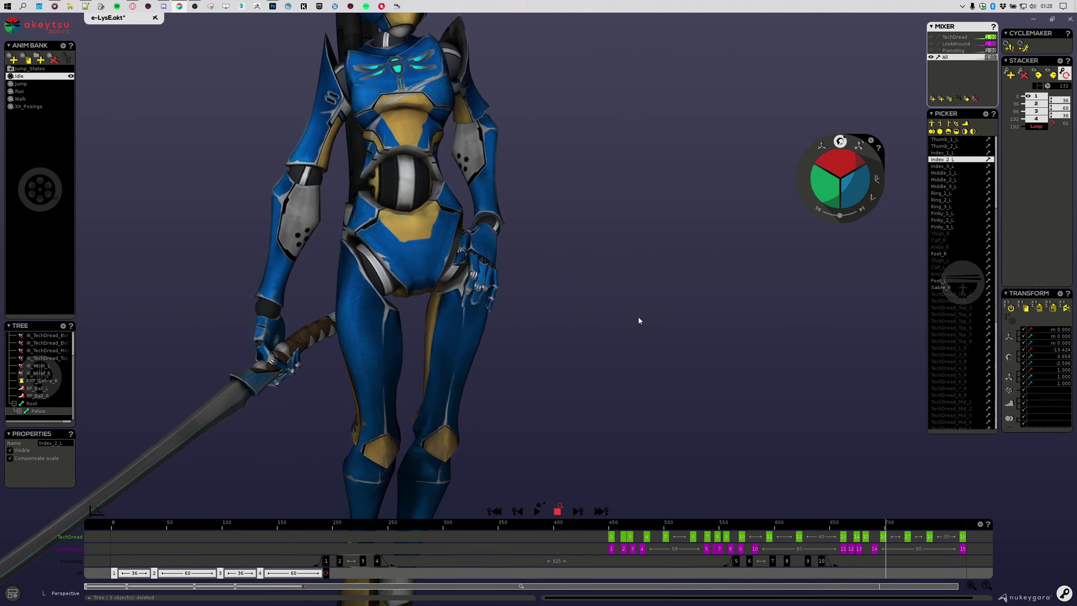
{"action": "key", "text": "space"}
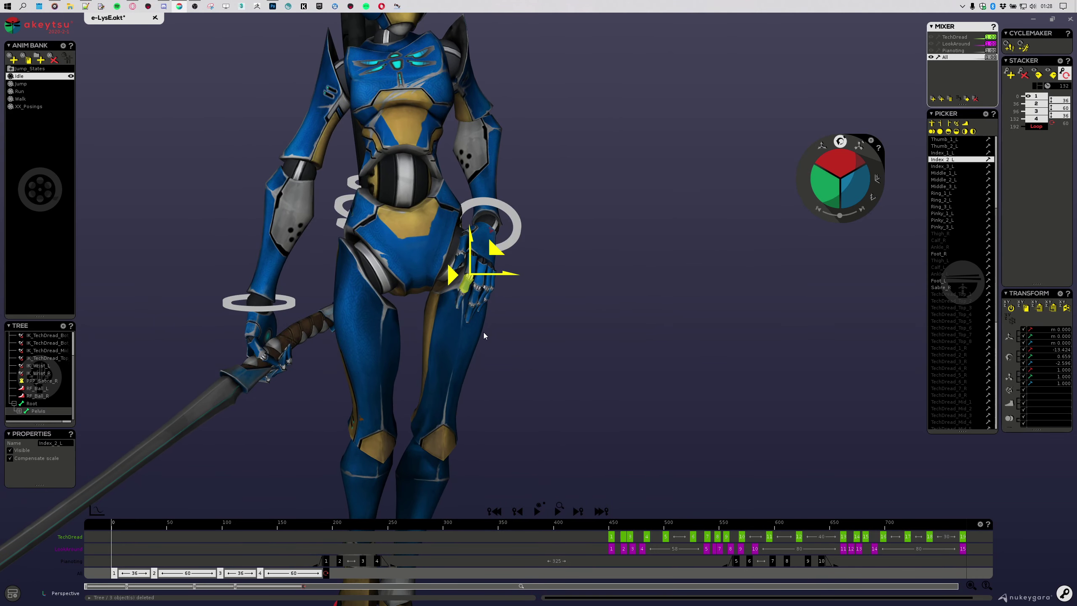
Step: Select the left wrist IK handle and examine the arm, torso and hand pose from several angles and distances
{"action": "left_click", "coordinate": [356, 491]}
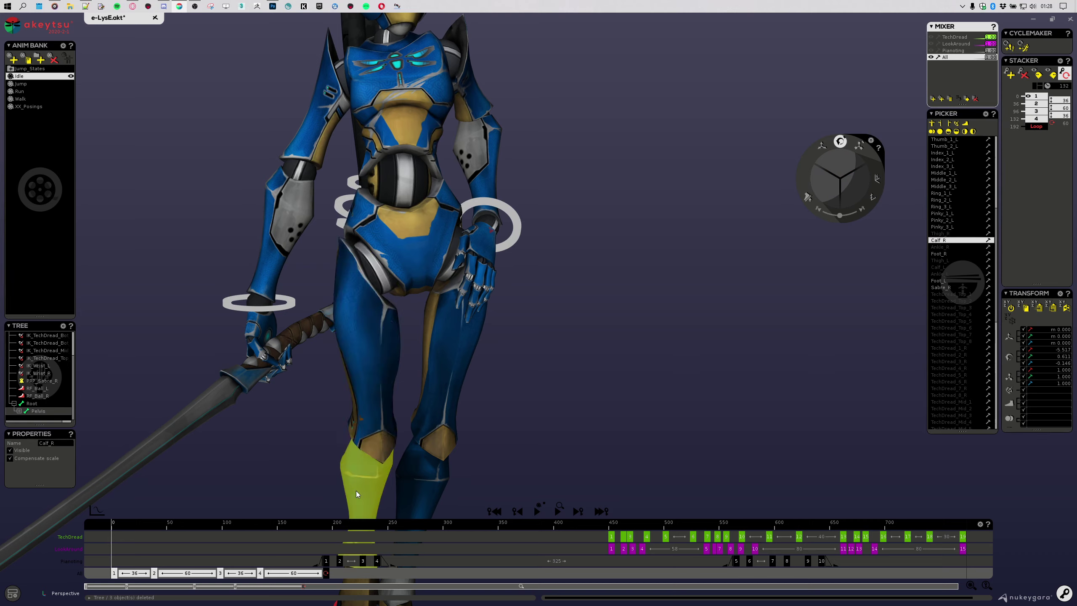
{"action": "left_click", "coordinate": [513, 225]}
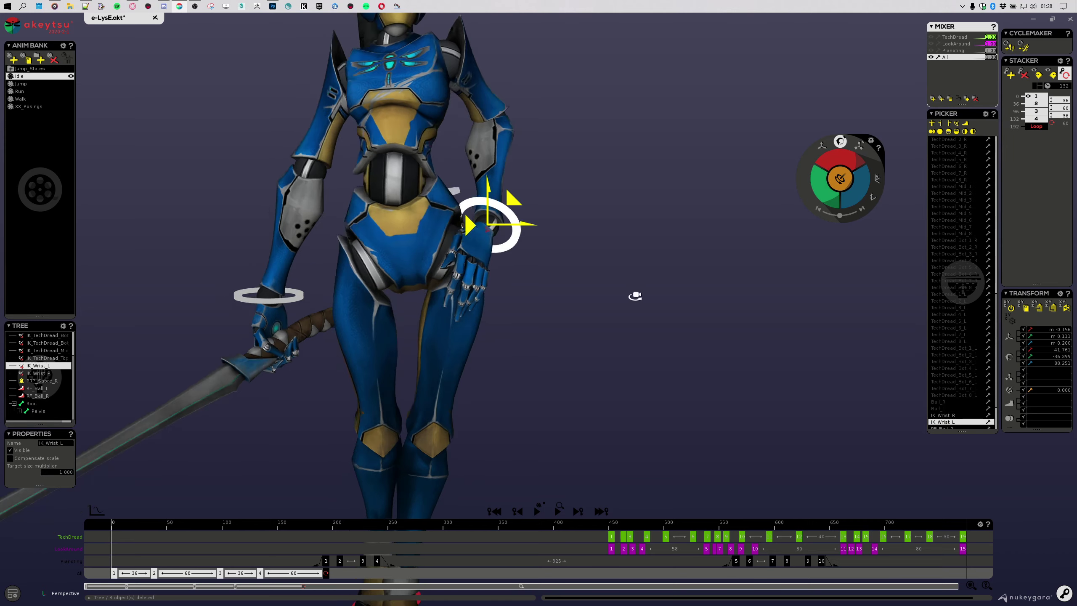
{"action": "middle_click_drag", "start_coordinate": [632, 294], "coordinate": [540, 295]}
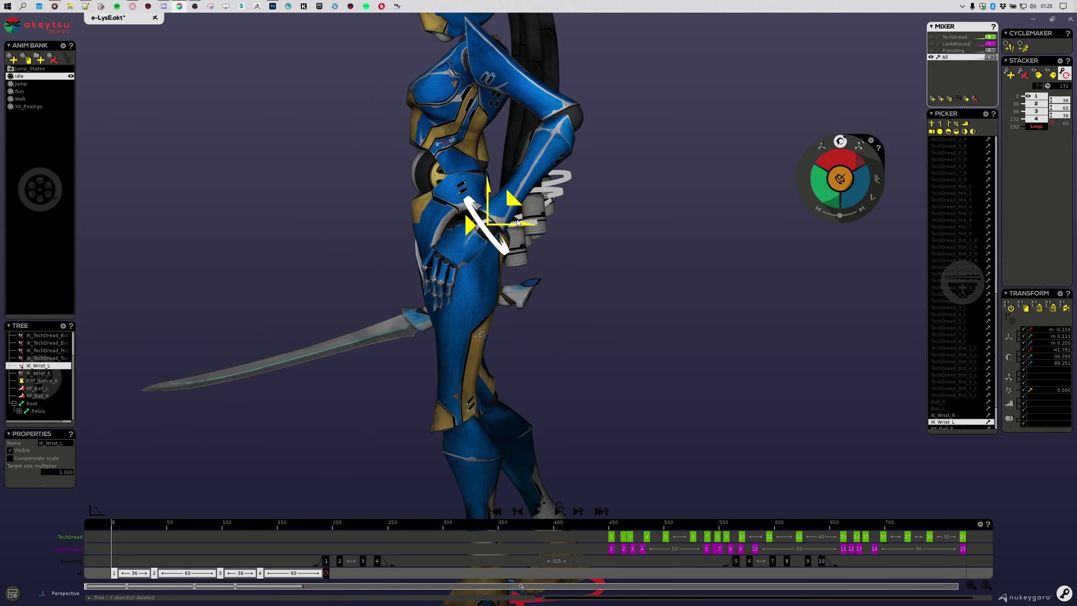
{"action": "middle_click_drag", "start_coordinate": [391, 186], "coordinate": [525, 389]}
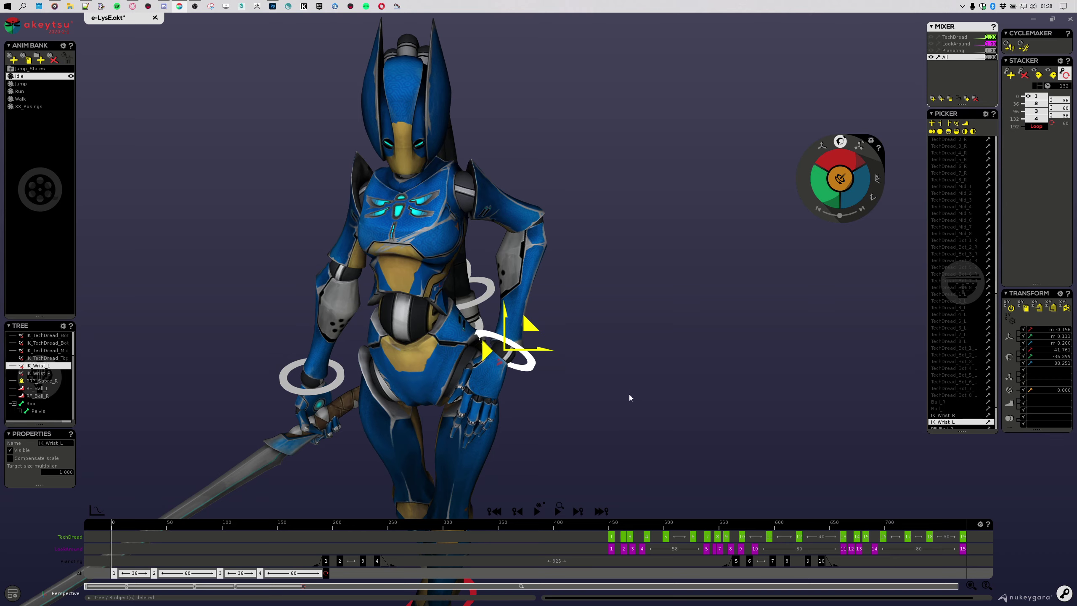
{"action": "left_click_drag", "start_coordinate": [630, 396], "coordinate": [646, 352], "text": "alt"}
{"action": "right_click_drag", "start_coordinate": [646, 356], "coordinate": [656, 385], "text": "alt"}
{"action": "left_click_drag", "start_coordinate": [657, 385], "coordinate": [672, 352], "text": "alt"}
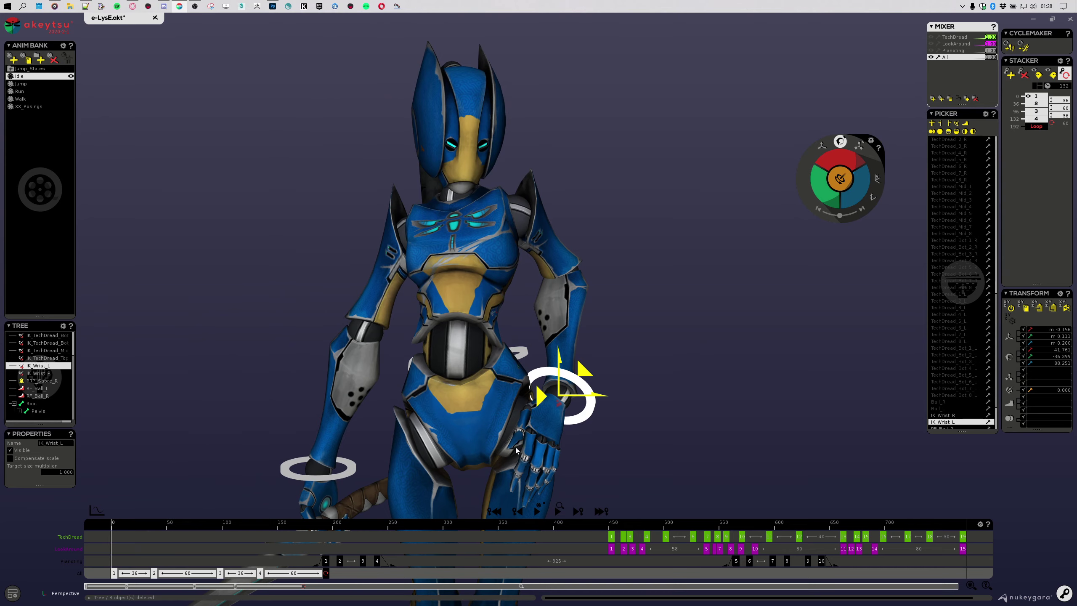
{"action": "left_click_drag", "start_coordinate": [588, 476], "coordinate": [644, 440], "text": "alt"}
{"action": "scroll", "coordinate": [431, 289], "scroll_direction": "up", "scroll_amount": 4}
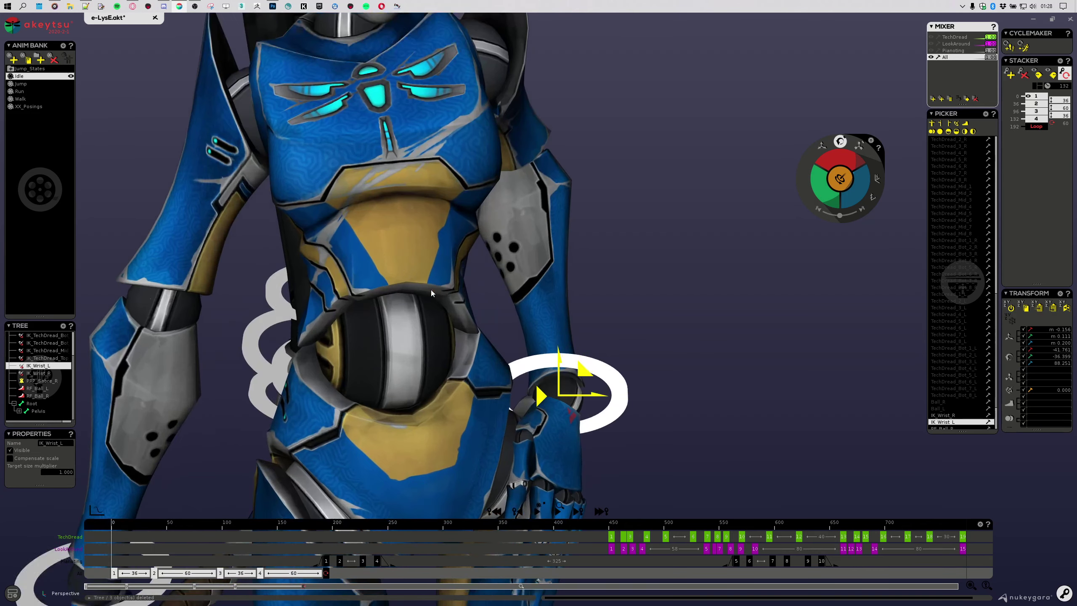
{"action": "middle_click_drag", "start_coordinate": [389, 151], "coordinate": [489, 265], "text": "alt"}
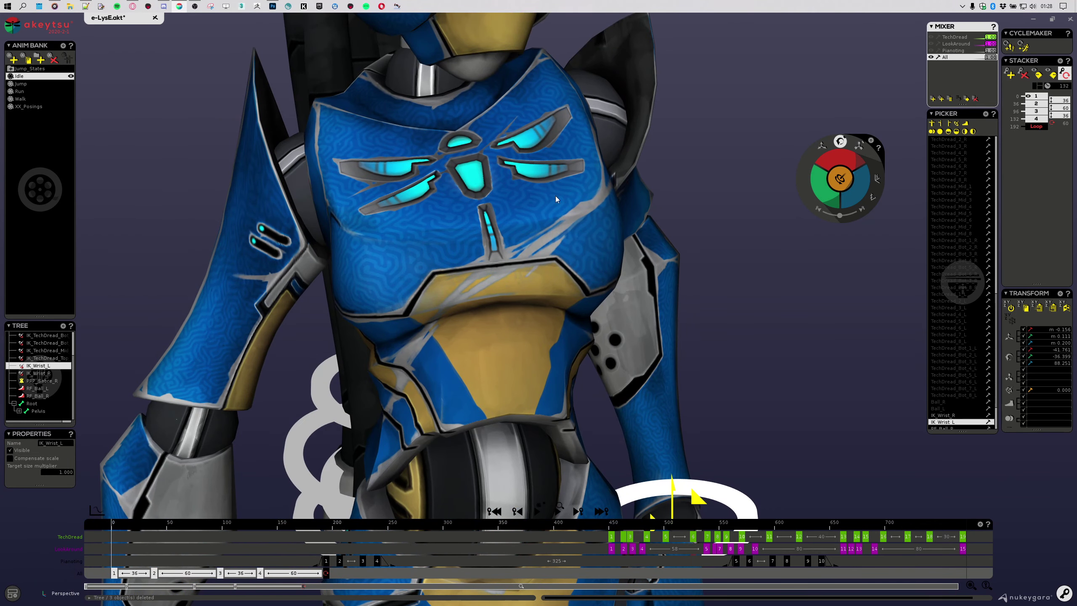
{"action": "middle_click_drag", "start_coordinate": [461, 205], "coordinate": [487, 236]}
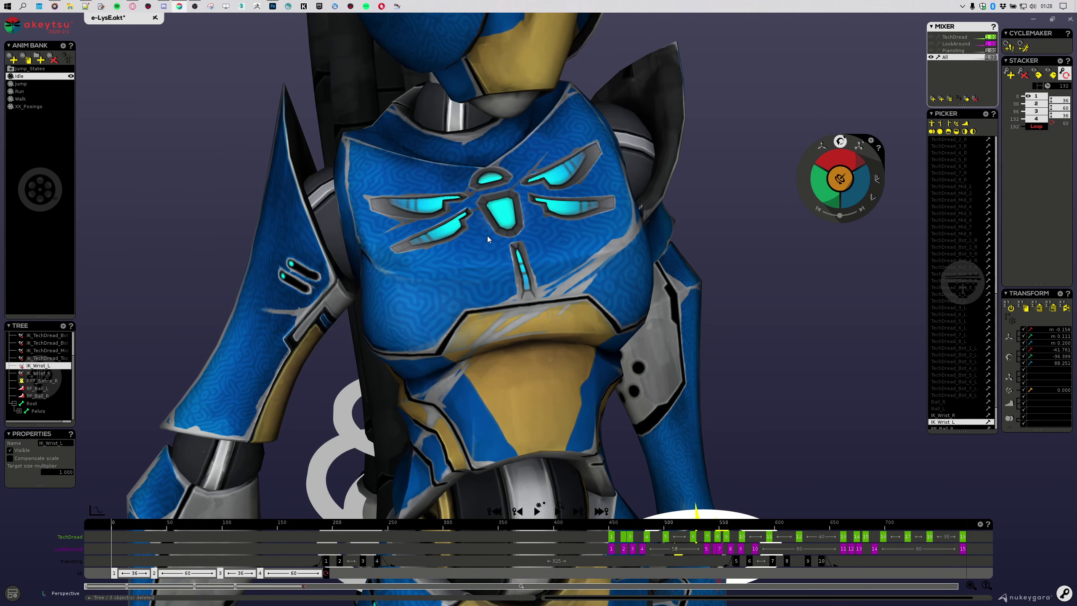
{"action": "middle_click_drag", "start_coordinate": [482, 274], "coordinate": [511, 255]}
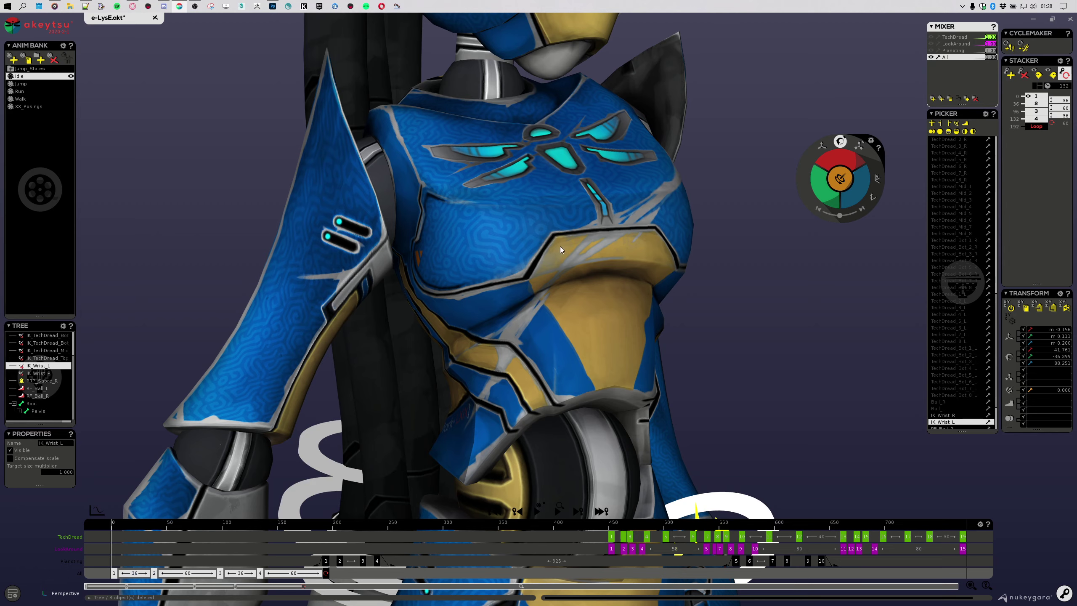
{"action": "left_click_drag", "start_coordinate": [560, 246], "coordinate": [484, 233], "text": "alt"}
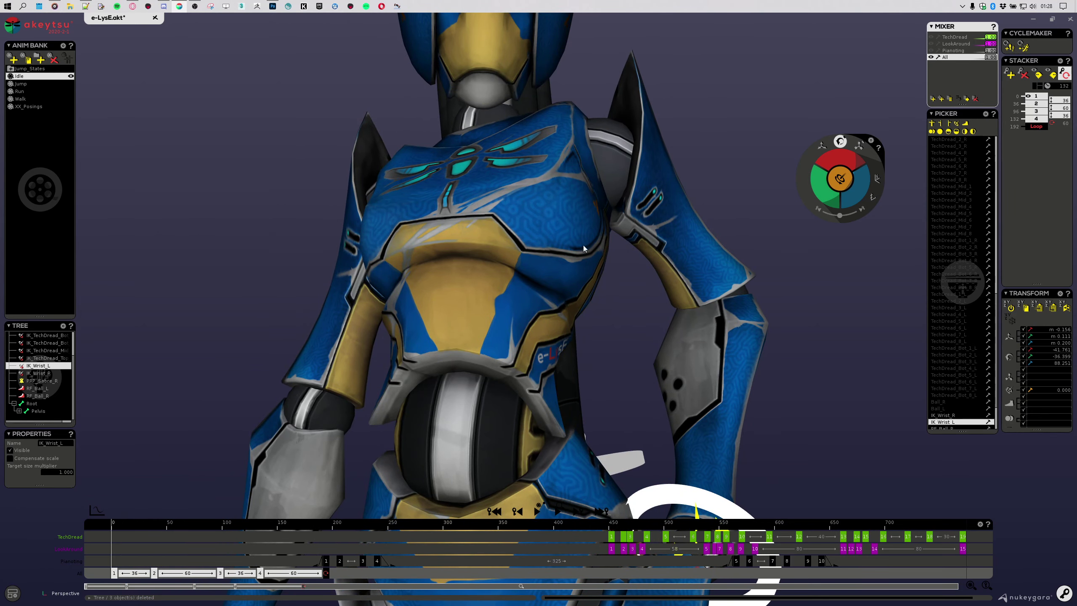
{"action": "scroll", "coordinate": [585, 246], "scroll_direction": "down", "scroll_amount": 2}
{"action": "middle_click_drag", "start_coordinate": [584, 246], "coordinate": [571, 305]}
{"action": "left_click_drag", "start_coordinate": [589, 349], "coordinate": [557, 399], "text": "alt"}
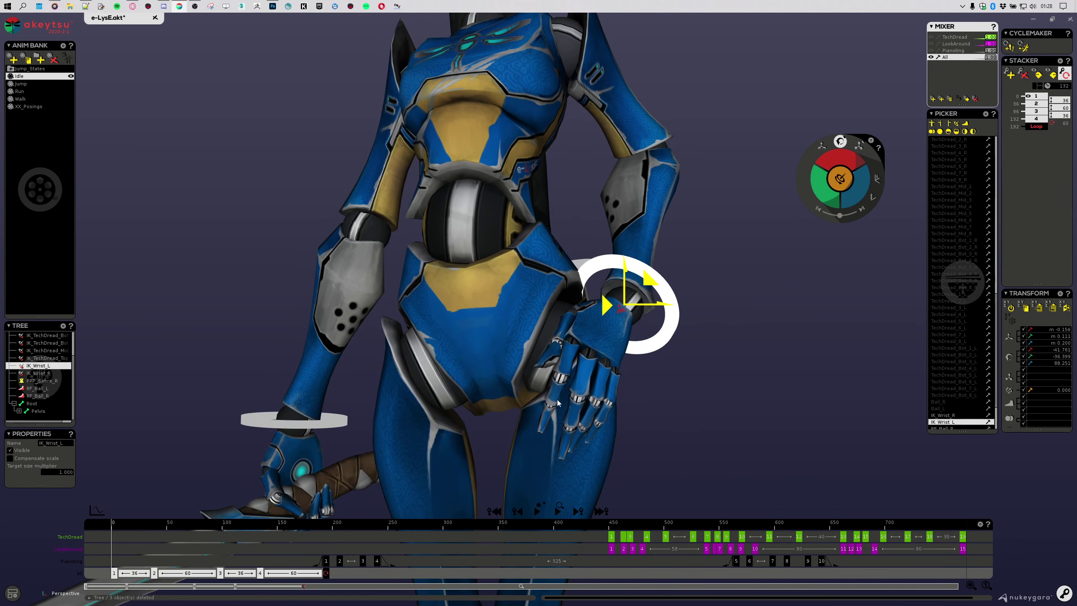
{"action": "scroll", "coordinate": [557, 400], "scroll_direction": "up", "scroll_amount": 3}
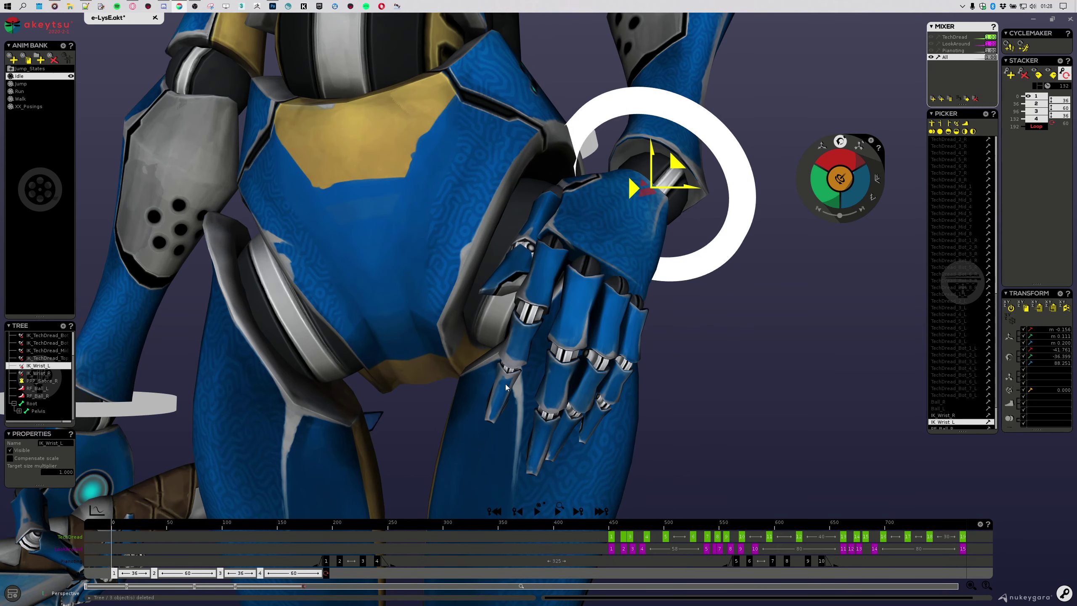
Step: Select the left index fingertip joint and display the skeleton joints over the mesh
{"action": "middle_click_drag", "start_coordinate": [549, 501], "coordinate": [286, 266]}
{"action": "left_click", "coordinate": [429, 356]}
{"action": "key", "text": "j"}
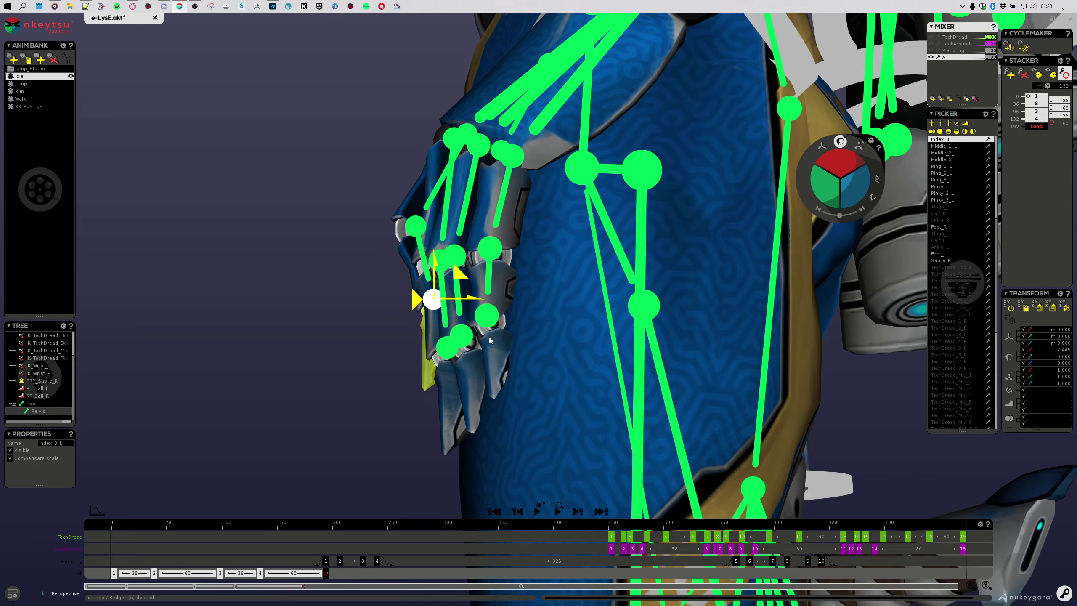
{"action": "middle_click_drag", "start_coordinate": [306, 298], "coordinate": [533, 267]}
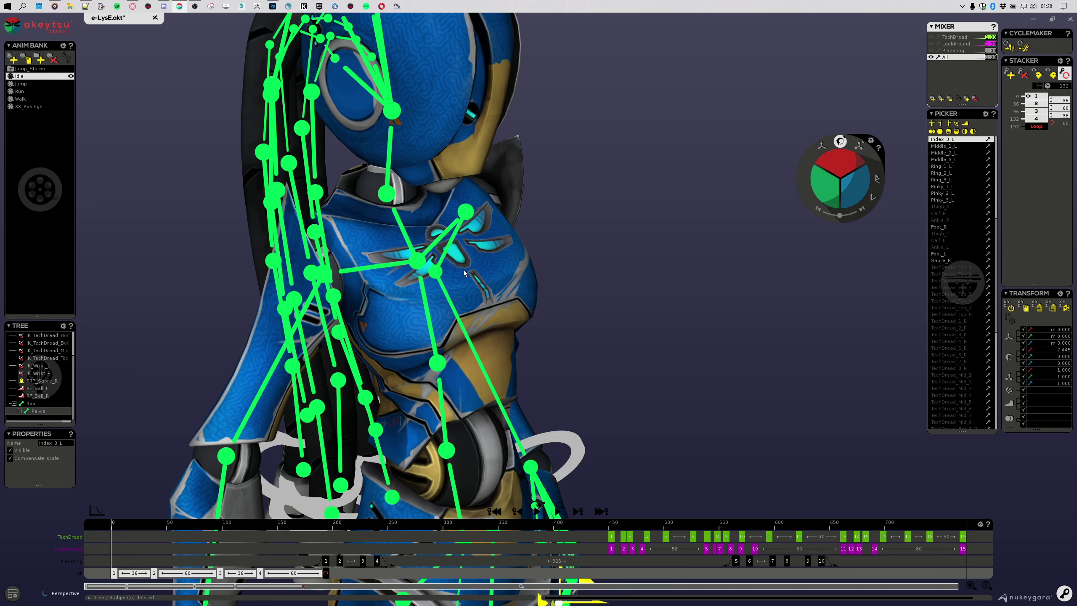
Step: Select the Spine_02 joint in the chest and duplicate the Idle animation
{"action": "middle_click_drag", "start_coordinate": [388, 310], "coordinate": [478, 354]}
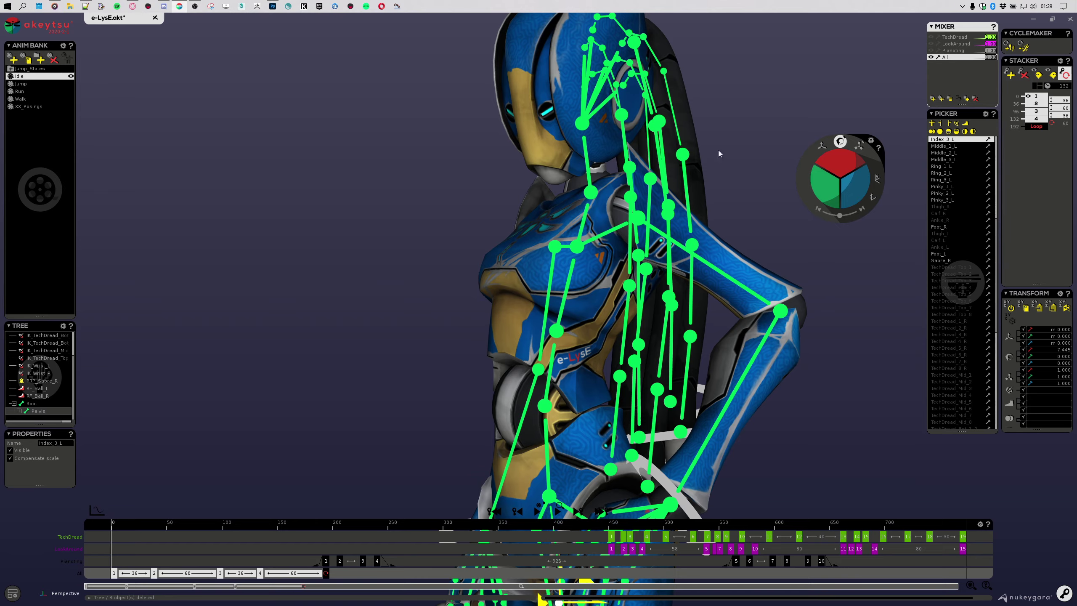
{"action": "left_click", "coordinate": [577, 254]}
{"action": "middle_click_drag", "start_coordinate": [577, 253], "coordinate": [48, 118]}
{"action": "scroll", "coordinate": [650, 338], "scroll_direction": "up", "scroll_amount": 3}
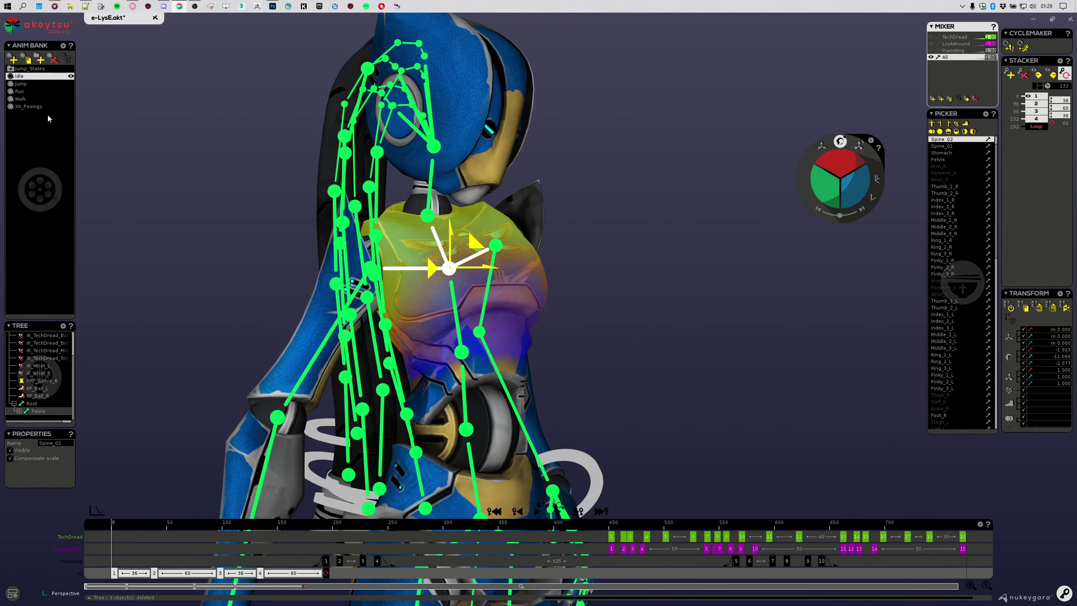
{"action": "left_click", "coordinate": [28, 60]}
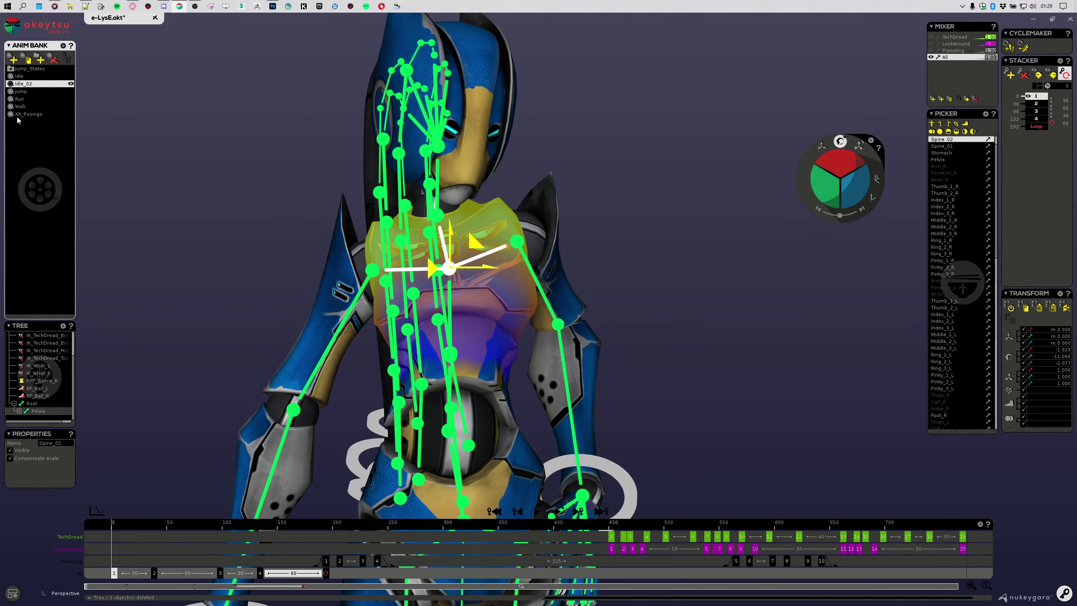
Step: Switch from animation to character rigging mode and activate the Bind Pose
{"action": "scroll", "coordinate": [645, 353], "scroll_direction": "up", "scroll_amount": 2}
{"action": "mouse_move", "coordinate": [645, 353]}
{"action": "middle_mouse_down"}
{"action": "mouse_move", "coordinate": [633, 269]}
{"action": "mouse_move", "coordinate": [703, 276]}
{"action": "middle_mouse_up"}
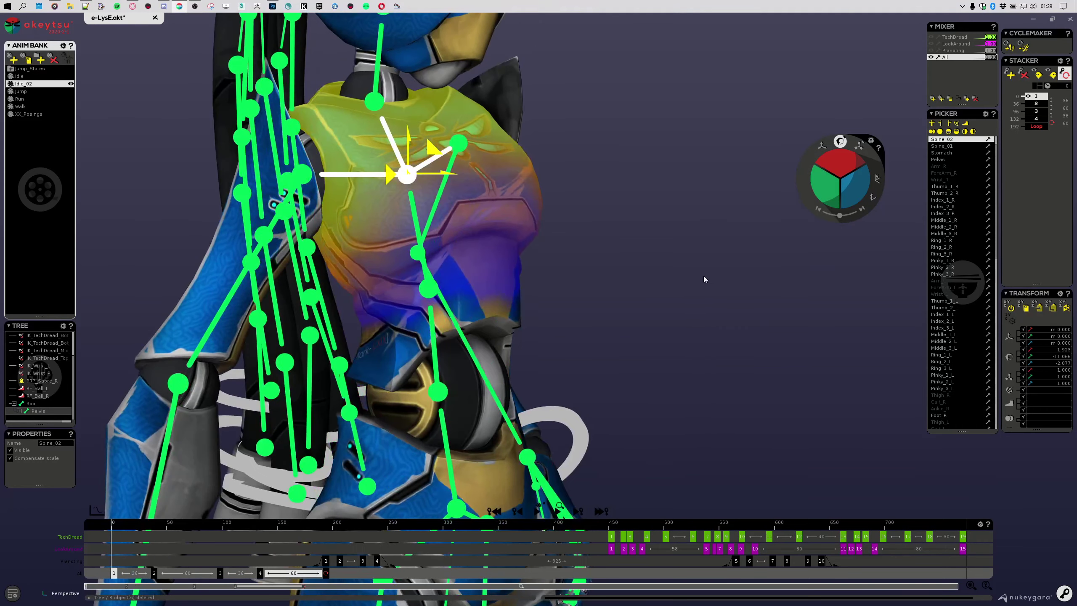
{"action": "mouse_move", "coordinate": [597, 225]}
{"action": "middle_mouse_down"}
{"action": "mouse_move", "coordinate": [582, 285]}
{"action": "mouse_move", "coordinate": [628, 258]}
{"action": "mouse_move", "coordinate": [557, 245]}
{"action": "mouse_move", "coordinate": [558, 318]}
{"action": "mouse_move", "coordinate": [572, 250]}
{"action": "mouse_move", "coordinate": [642, 245]}
{"action": "mouse_move", "coordinate": [430, 335]}
{"action": "middle_mouse_up"}
{"action": "key", "text": "Tab"}
{"action": "middle_click_drag", "start_coordinate": [518, 310], "coordinate": [367, 318]}
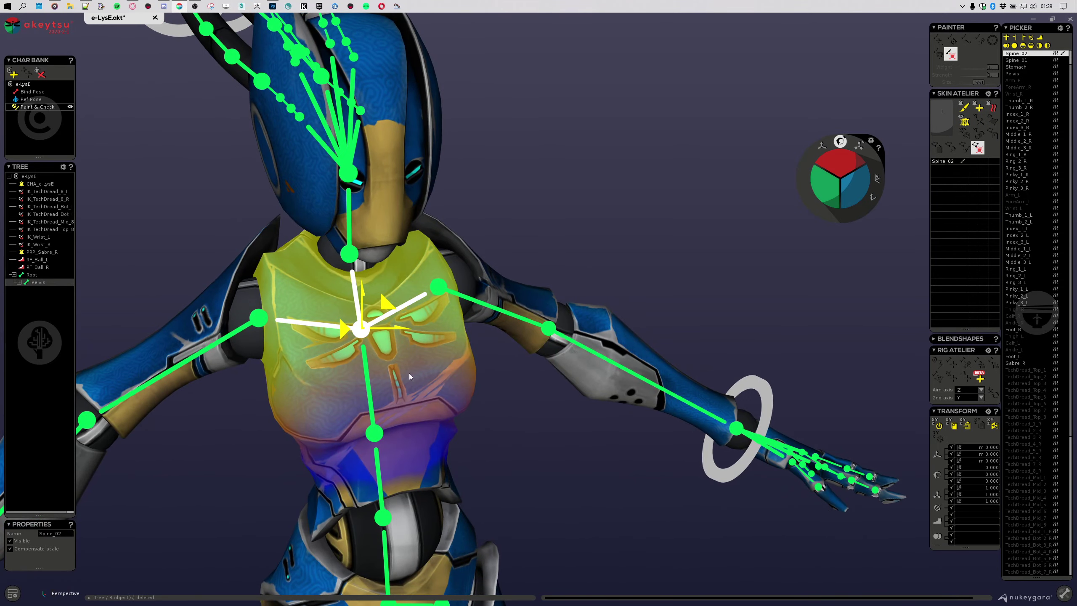
{"action": "middle_click_drag", "start_coordinate": [409, 375], "coordinate": [818, 330]}
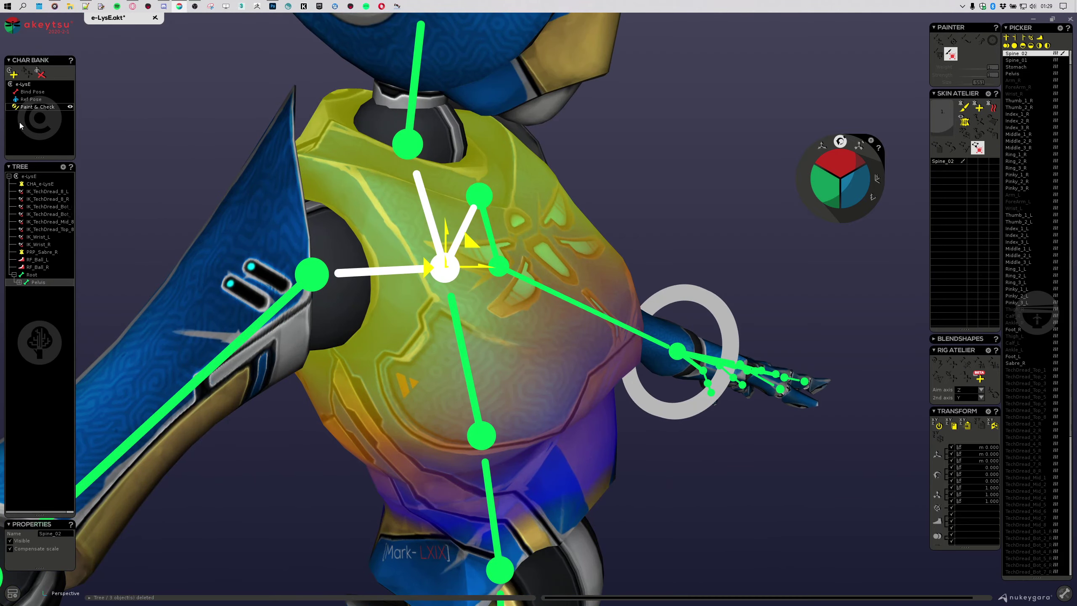
{"action": "left_click", "coordinate": [33, 92]}
{"action": "mouse_move", "coordinate": [424, 364]}
{"action": "middle_mouse_down"}
{"action": "mouse_move", "coordinate": [478, 361]}
{"action": "mouse_move", "coordinate": [387, 367]}
{"action": "mouse_move", "coordinate": [524, 344]}
{"action": "mouse_move", "coordinate": [584, 354]}
{"action": "mouse_move", "coordinate": [595, 334]}
{"action": "middle_mouse_up"}
Step: Create a two-joint chain branching from Spine_02 and pointing forward to the front of the chest
{"action": "left_click", "coordinate": [951, 363]}
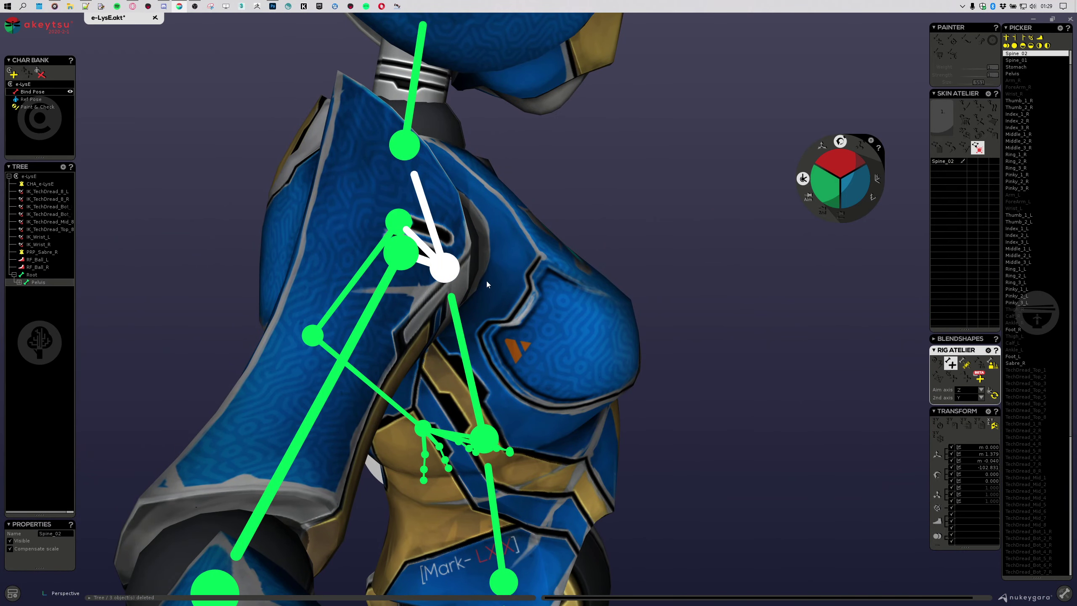
{"action": "left_click", "coordinate": [465, 264]}
{"action": "left_click", "coordinate": [566, 268]}
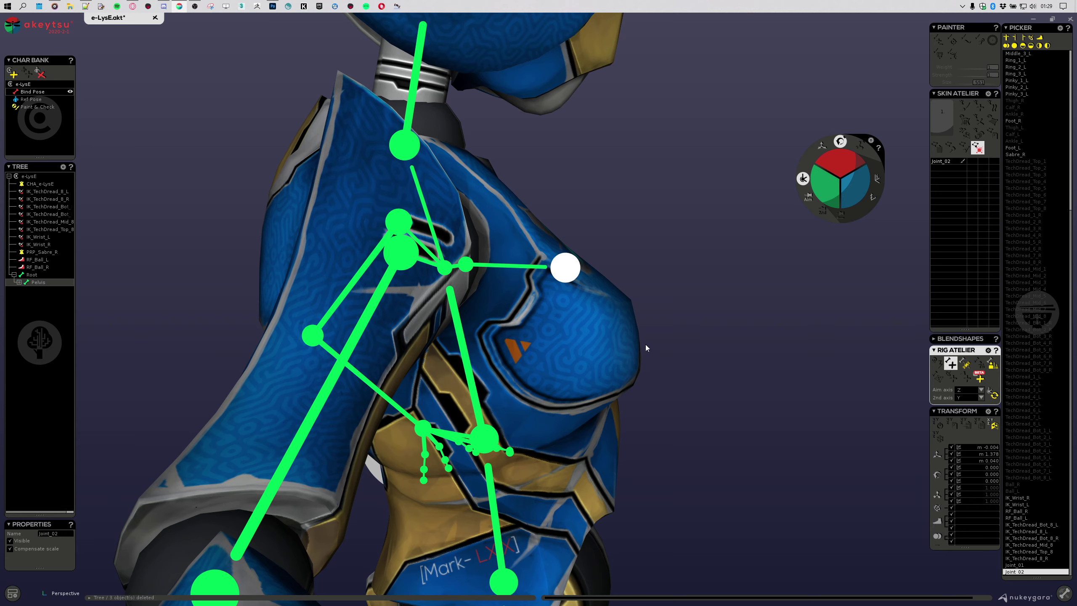
{"action": "key", "text": "Escape"}
Step: Create a second two-joint chain from Spine_02, placed just above the first and angled slightly upward
{"action": "left_click", "coordinate": [444, 269]}
{"action": "key", "text": "j"}
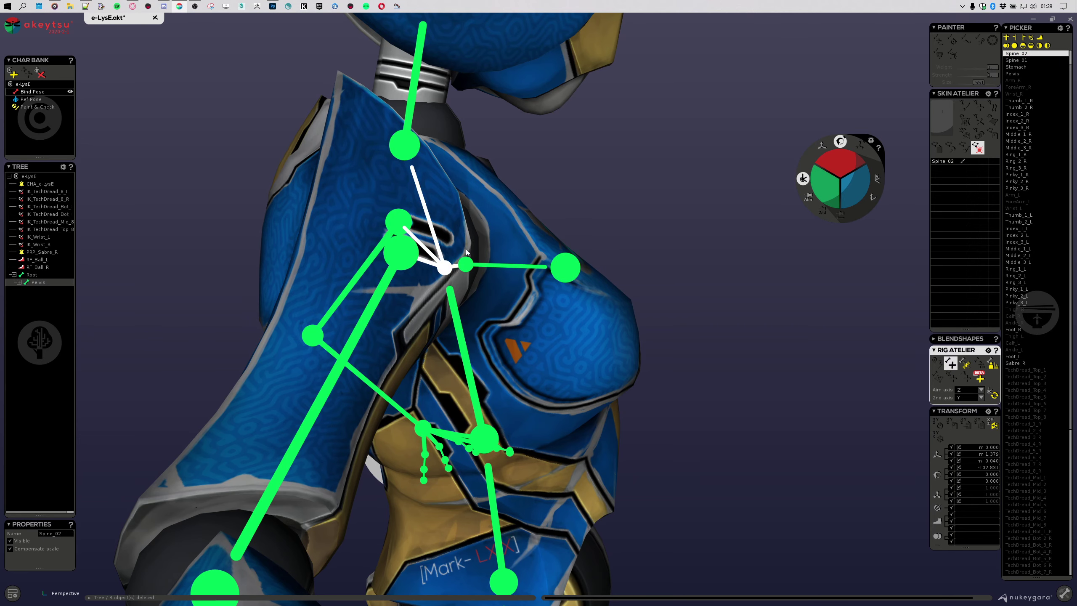
{"action": "left_click", "coordinate": [462, 246]}
{"action": "left_click", "coordinate": [530, 230]}
{"action": "key", "text": "Escape"}
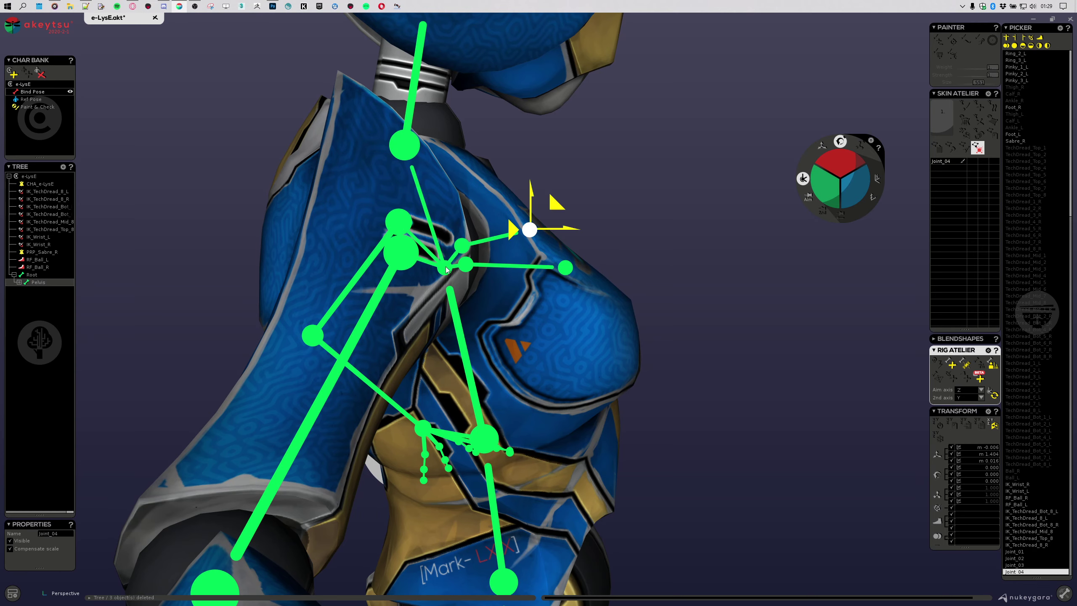
Step: Create a third two-joint chain from Spine_02, placed just below the first one
{"action": "left_click", "coordinate": [444, 268]}
{"action": "key", "text": "j"}
{"action": "left_click", "coordinate": [470, 286]}
{"action": "left_click", "coordinate": [576, 296]}
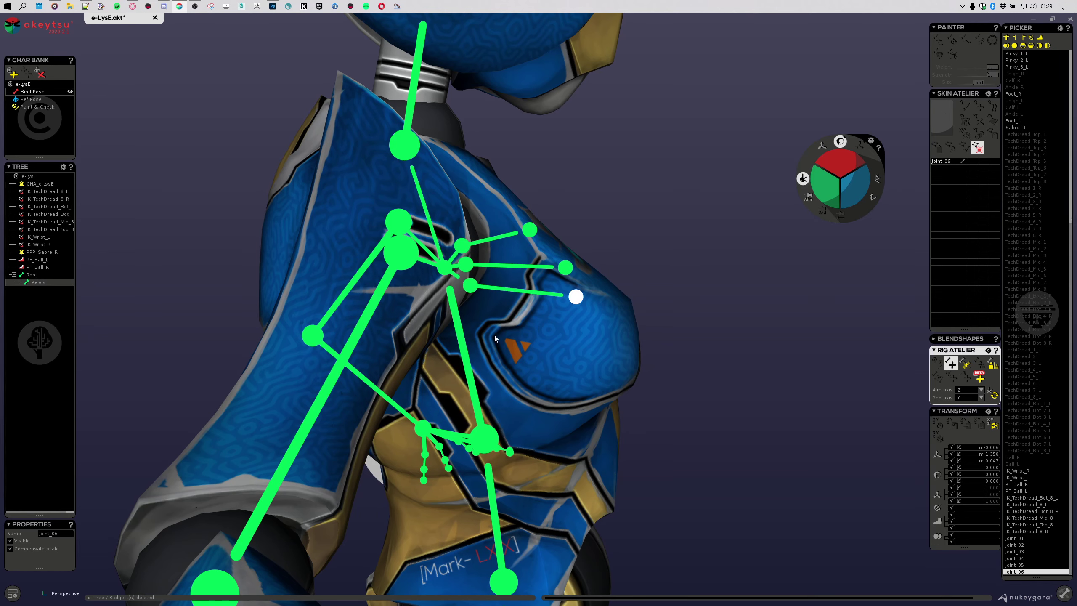
{"action": "key", "text": "Escape"}
Step: Create a fourth two-joint chain from Spine_02, placed above all others and angled toward the upper chest
{"action": "left_click", "coordinate": [445, 268]}
{"action": "key", "text": "j"}
{"action": "left_click", "coordinate": [454, 225]}
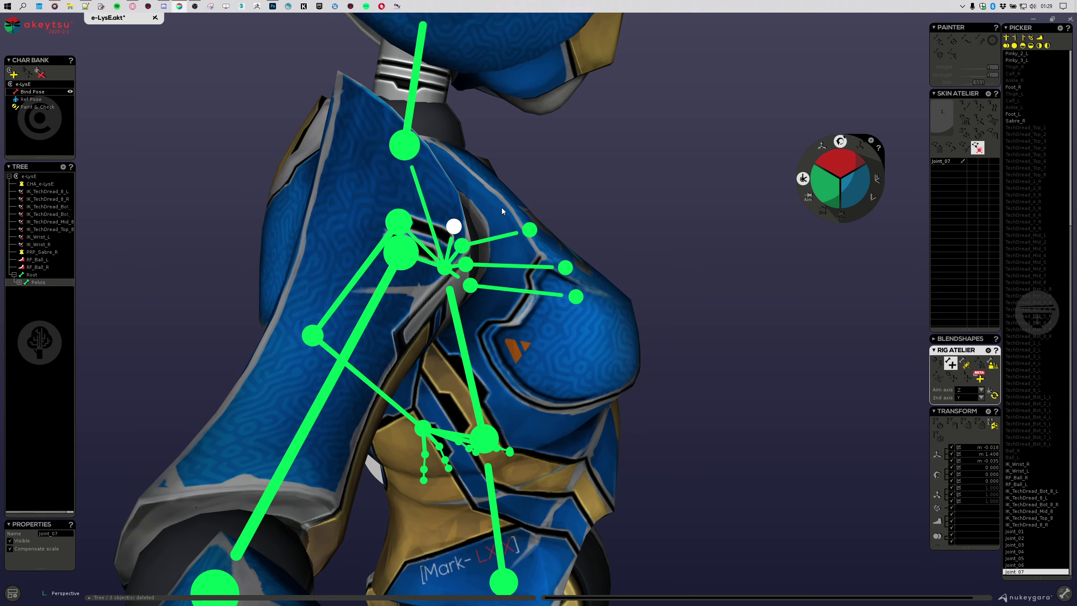
{"action": "left_click", "coordinate": [509, 199]}
{"action": "key", "text": "Escape"}
Step: Create a fifth two-joint chain from Spine_02, placed between the first and the lowest chain
{"action": "left_click", "coordinate": [443, 268]}
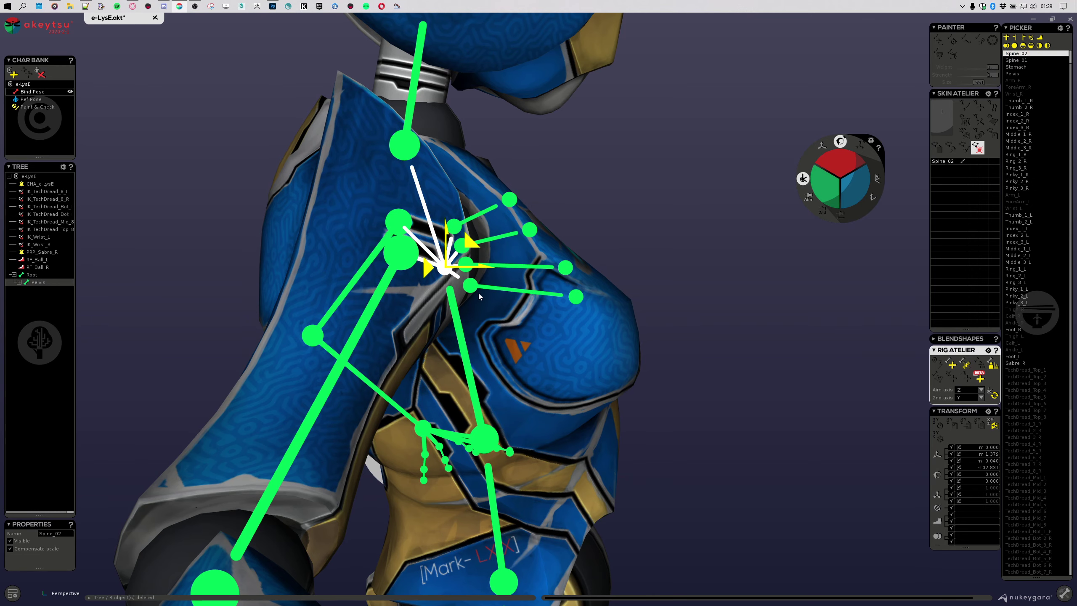
{"action": "key", "text": "j"}
{"action": "left_click", "coordinate": [468, 275]}
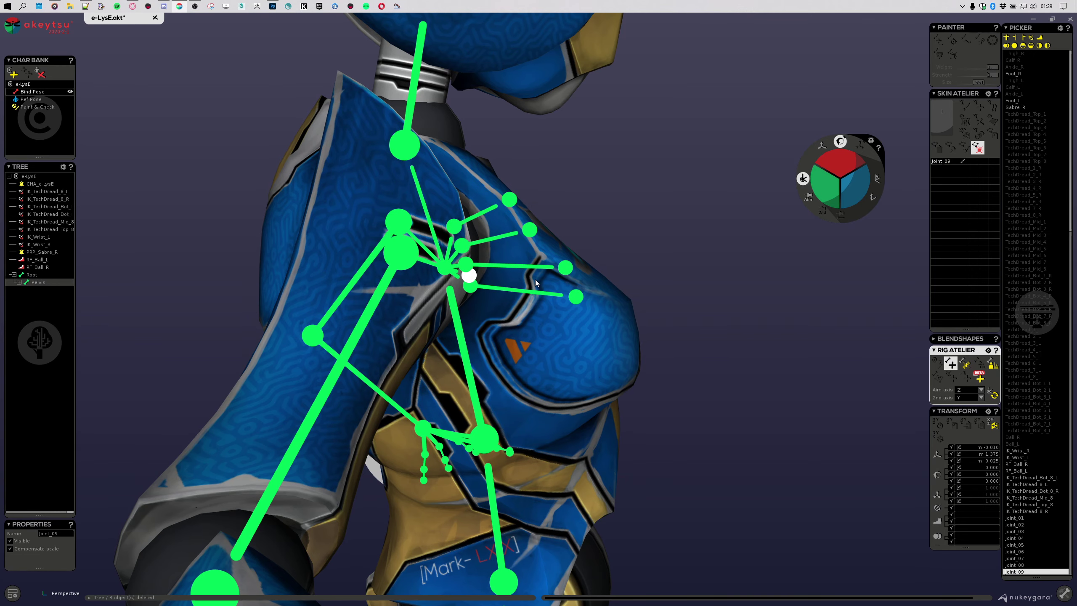
{"action": "left_click", "coordinate": [568, 282]}
{"action": "key", "text": "Escape"}
Step: Spread the tip joints of the five new chains by moving them up along the chest's front surface
{"action": "left_click_drag", "start_coordinate": [678, 313], "coordinate": [628, 306], "text": "alt"}
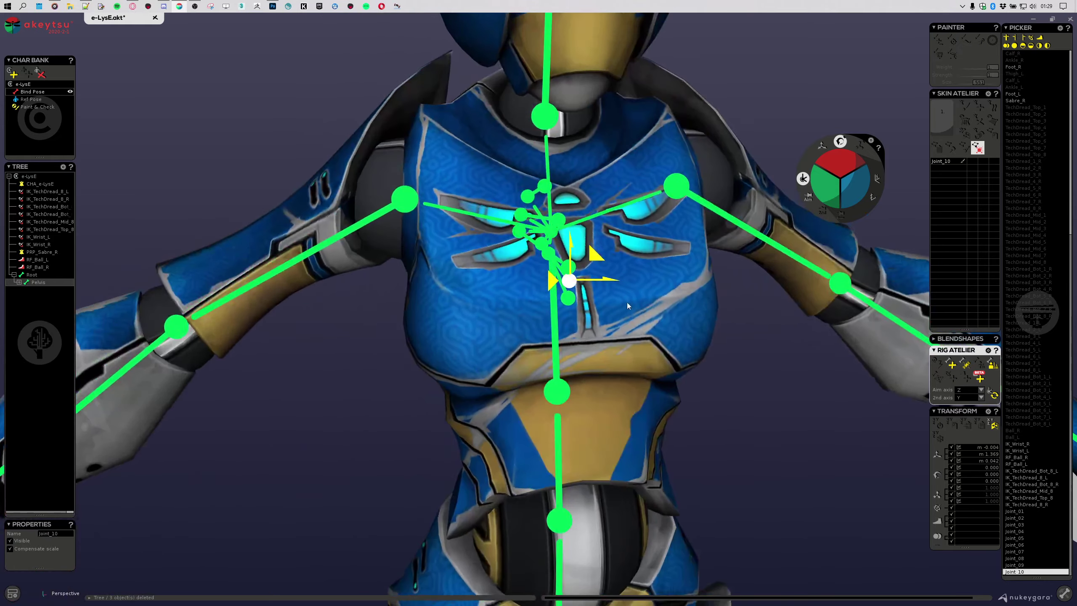
{"action": "right_click_drag", "start_coordinate": [627, 306], "coordinate": [648, 323], "text": "alt"}
{"action": "left_click_drag", "start_coordinate": [649, 323], "coordinate": [589, 299], "text": "alt"}
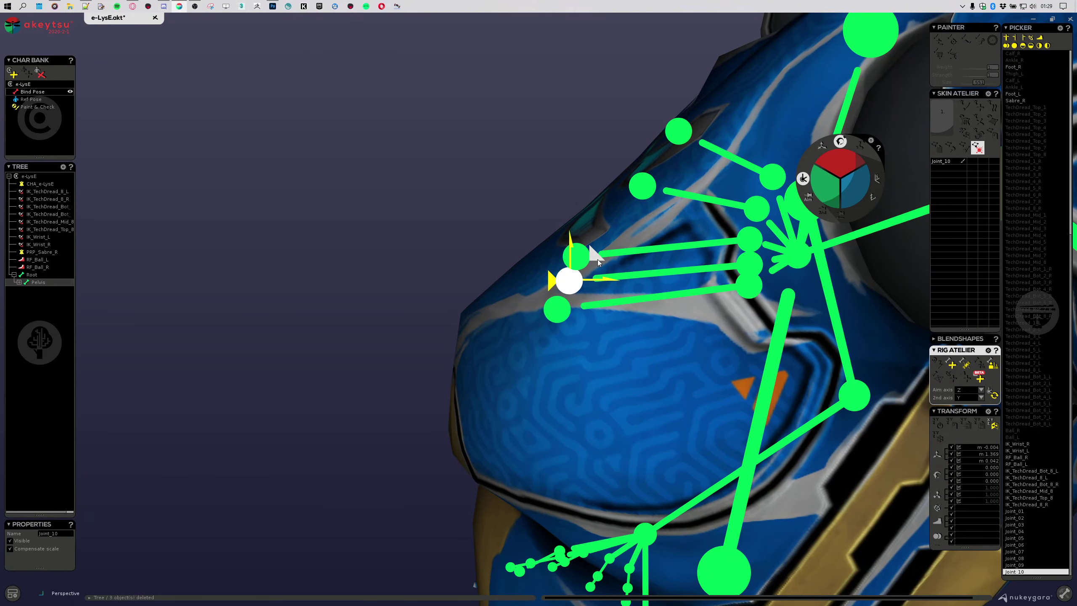
{"action": "left_click_drag", "start_coordinate": [597, 262], "coordinate": [646, 151]}
{"action": "left_click", "coordinate": [581, 256]}
{"action": "left_click", "coordinate": [643, 182]}
{"action": "left_click", "coordinate": [678, 131]}
{"action": "left_click_drag", "start_coordinate": [703, 118], "coordinate": [748, 87]}
{"action": "left_click", "coordinate": [557, 309]}
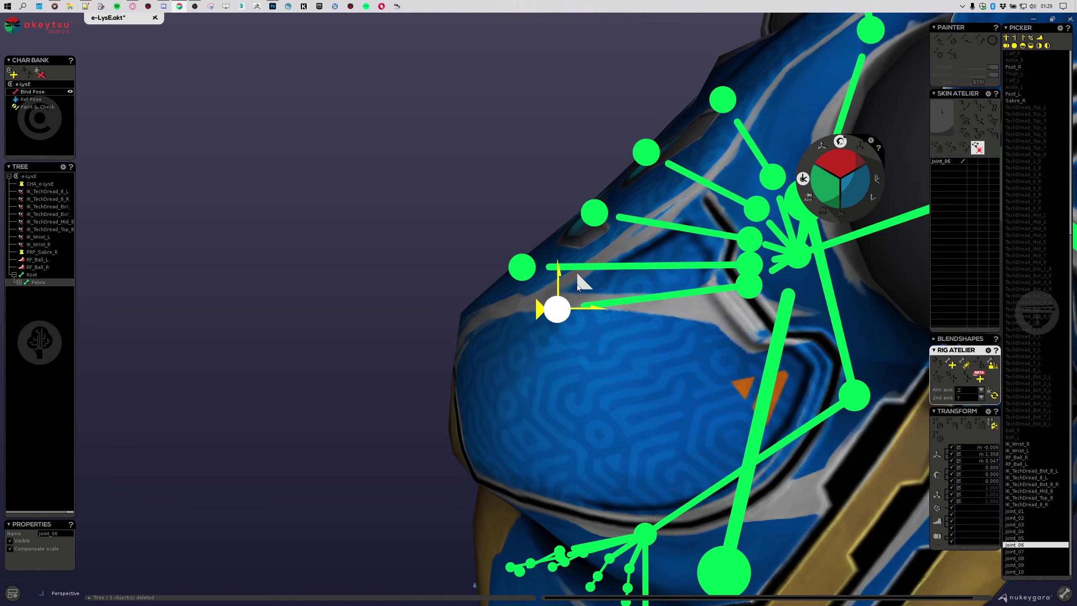
{"action": "left_click_drag", "start_coordinate": [577, 287], "coordinate": [643, 160]}
Step: Move the Joint_06 tip sideways toward the inner end of the upper glowing chest marking on the character's left
{"action": "left_click_drag", "start_coordinate": [376, 222], "coordinate": [584, 293], "text": "alt"}
{"action": "middle_click_drag", "start_coordinate": [584, 294], "coordinate": [435, 308], "text": "alt"}
{"action": "scroll", "coordinate": [435, 307], "scroll_direction": "down", "scroll_amount": 3}
{"action": "left_click_drag", "start_coordinate": [435, 308], "coordinate": [667, 355], "text": "alt"}
{"action": "scroll", "coordinate": [667, 354], "scroll_direction": "down", "scroll_amount": 3}
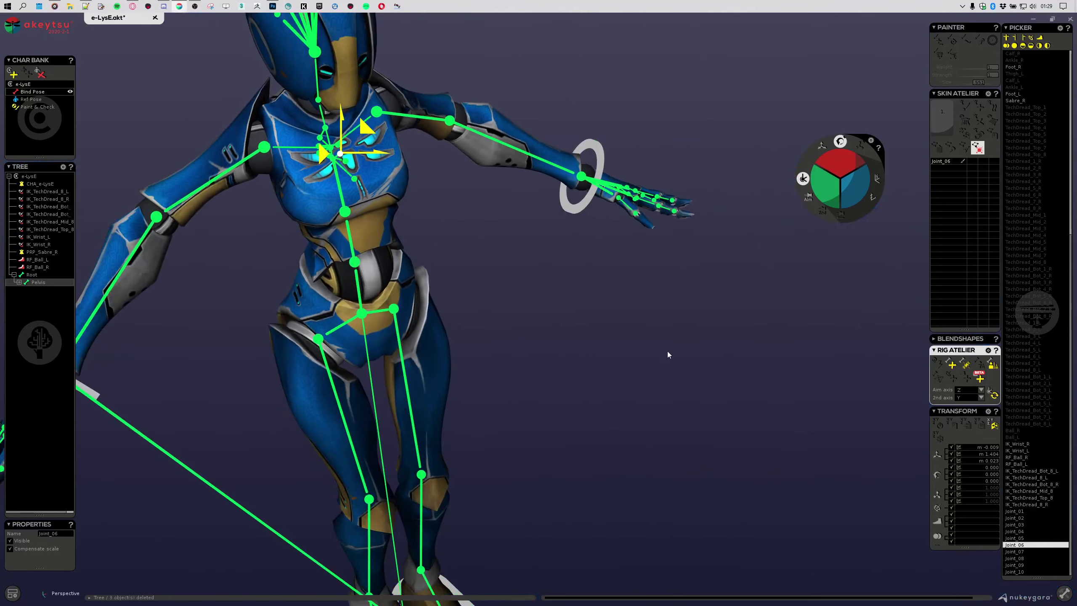
{"action": "middle_click_drag", "start_coordinate": [667, 355], "coordinate": [572, 440]}
{"action": "scroll", "coordinate": [643, 360], "scroll_direction": "up", "scroll_amount": 5}
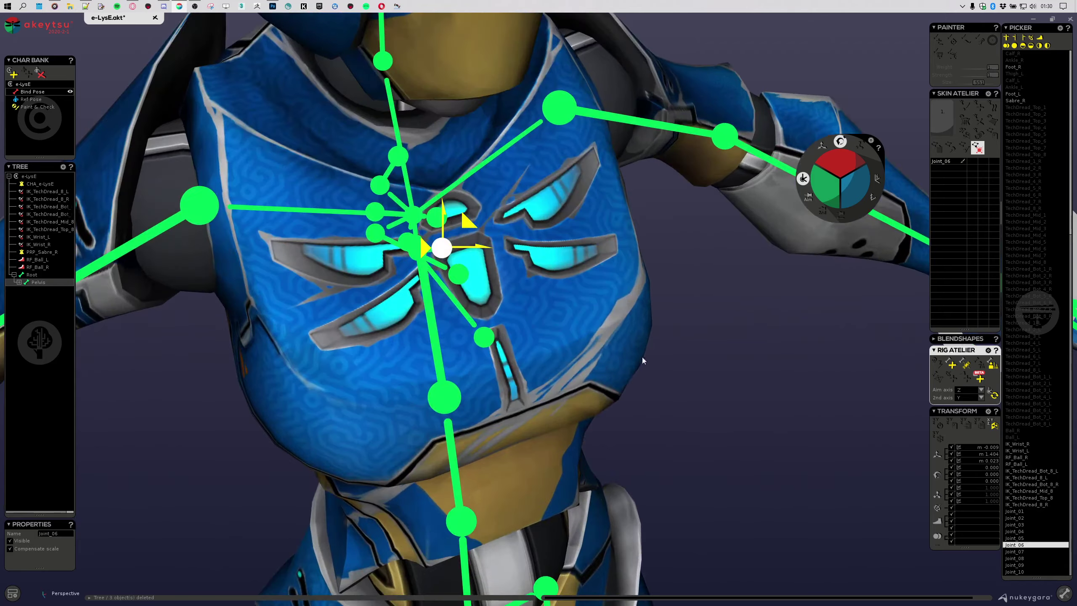
{"action": "left_click_drag", "start_coordinate": [642, 357], "coordinate": [626, 379], "text": "alt"}
{"action": "left_click_drag", "start_coordinate": [466, 225], "coordinate": [533, 179]}
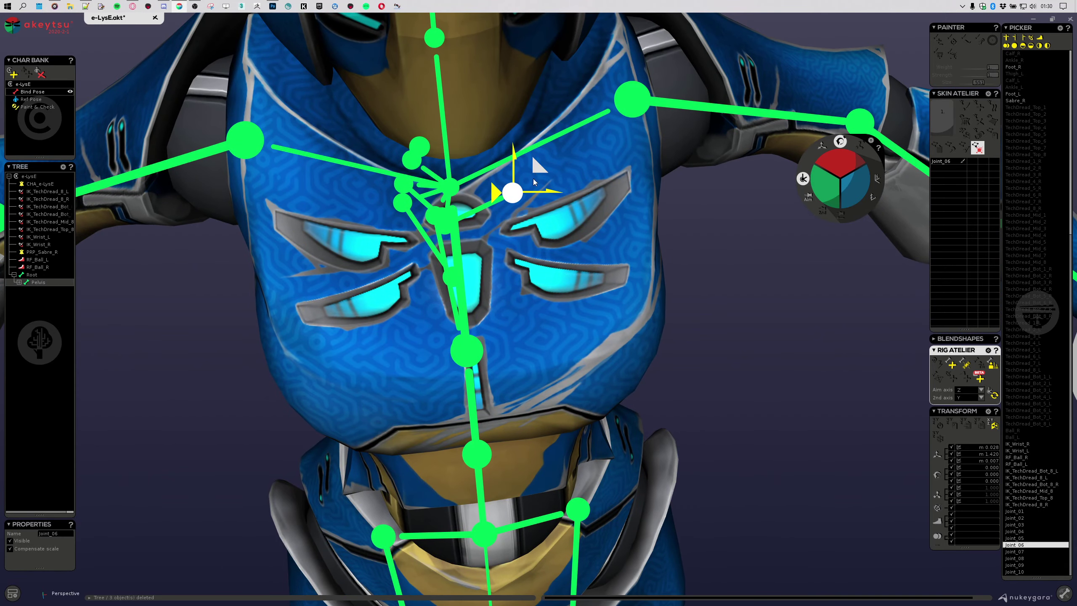
Step: Move the Joint_04 tip onto the upper chest marking on the character's right and shift the uppermost tip joint slightly sideways
{"action": "middle_click_drag", "start_coordinate": [533, 182], "coordinate": [449, 218]}
{"action": "left_click", "coordinate": [452, 219]}
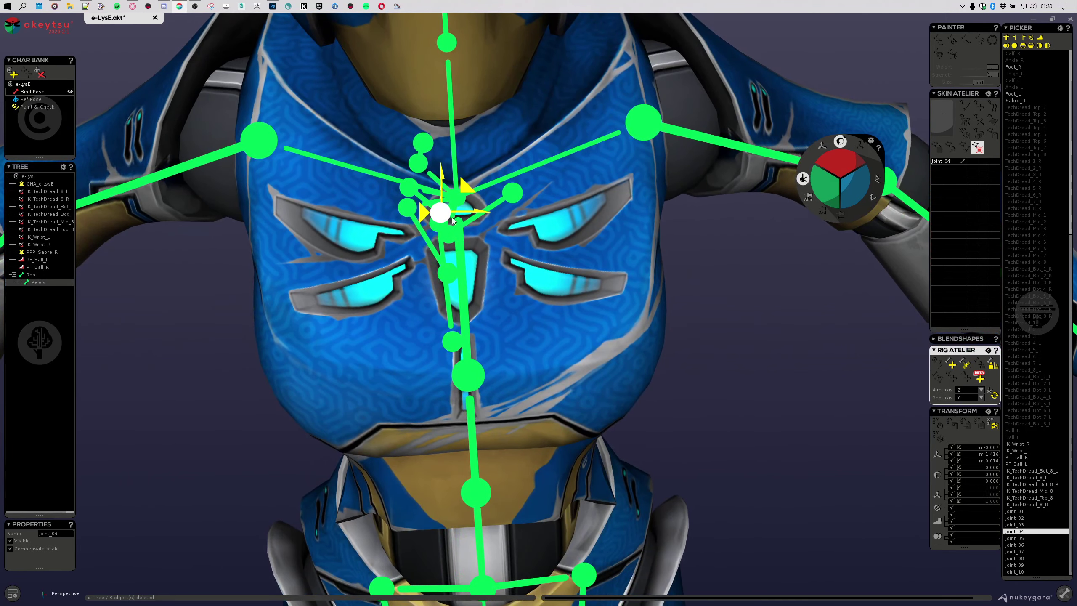
{"action": "middle_click_drag", "start_coordinate": [542, 265], "coordinate": [748, 330]}
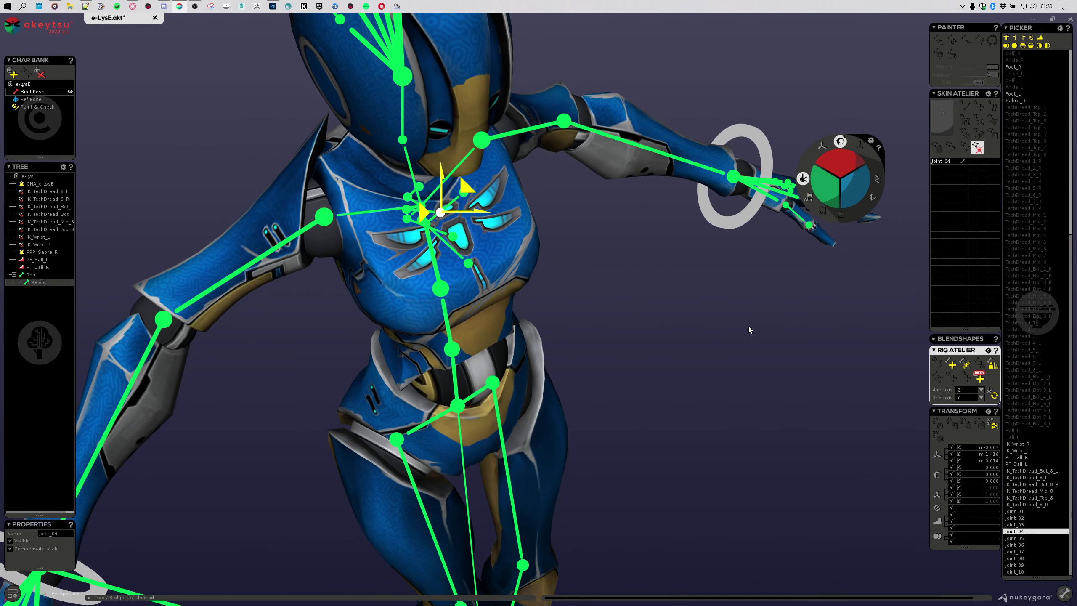
{"action": "middle_click_drag", "start_coordinate": [684, 325], "coordinate": [480, 229]}
{"action": "scroll", "coordinate": [481, 229], "scroll_direction": "up", "scroll_amount": 4}
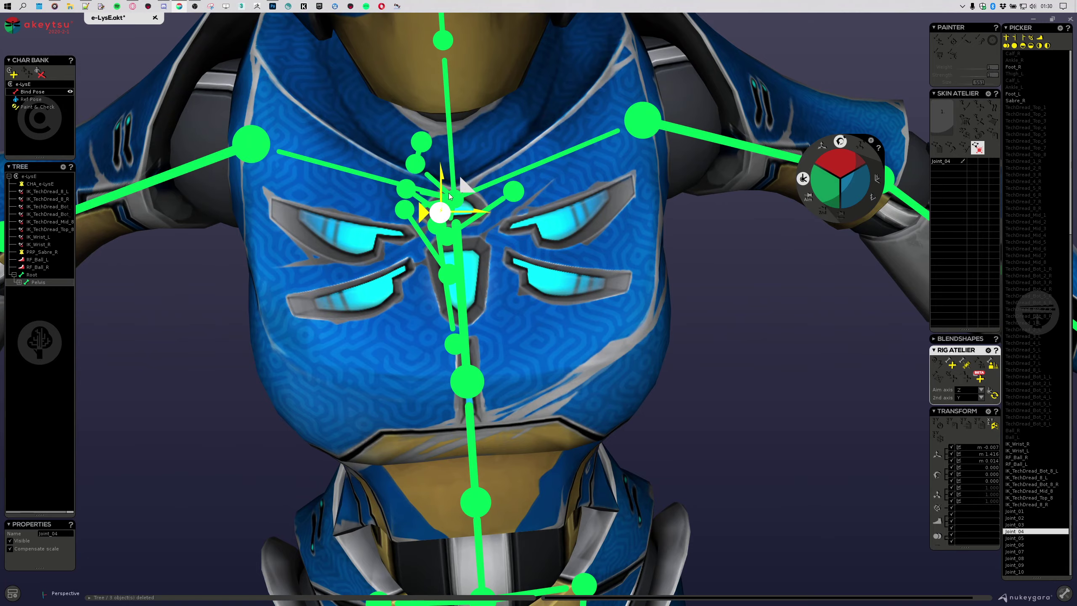
{"action": "left_click_drag", "start_coordinate": [450, 197], "coordinate": [397, 204]}
{"action": "mouse_move", "coordinate": [557, 283]}
{"action": "middle_mouse_down"}
{"action": "mouse_move", "coordinate": [500, 183]}
{"action": "mouse_move", "coordinate": [547, 267]}
{"action": "middle_mouse_up"}
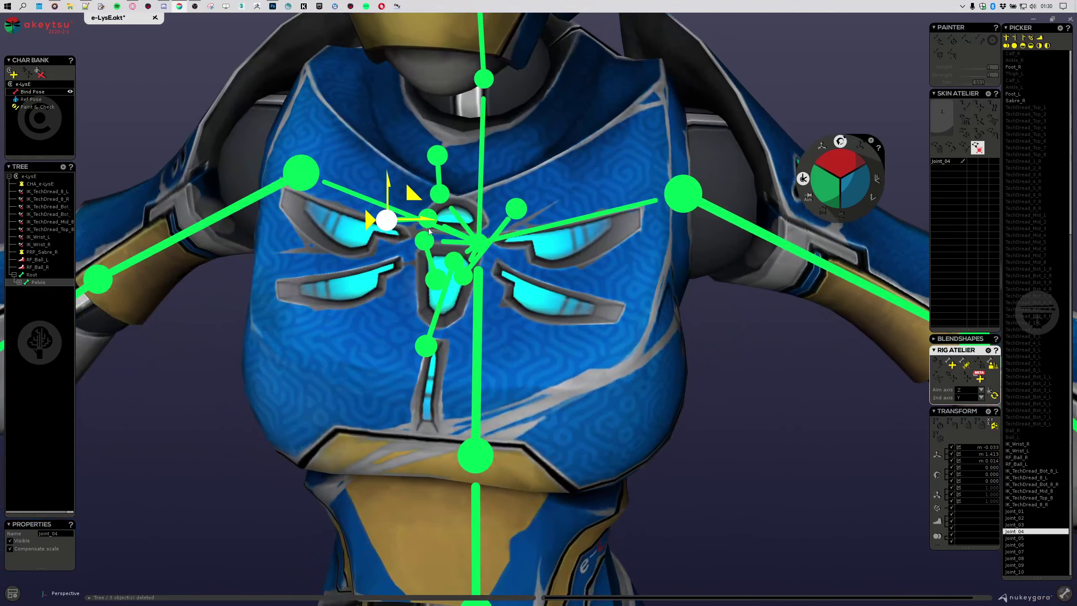
{"action": "left_click", "coordinate": [437, 156]}
{"action": "middle_click_drag", "start_coordinate": [437, 155], "coordinate": [445, 168]}
{"action": "left_click_drag", "start_coordinate": [446, 169], "coordinate": [431, 168]}
Step: Reposition the two remaining lower tip joints, Joint_02 and Joint_10, to spread them across the chest front
{"action": "middle_click_drag", "start_coordinate": [455, 324], "coordinate": [498, 299]}
{"action": "left_click", "coordinate": [418, 290]}
{"action": "middle_click_drag", "start_coordinate": [418, 290], "coordinate": [475, 315]}
{"action": "left_click_drag", "start_coordinate": [445, 267], "coordinate": [408, 293]}
{"action": "left_click", "coordinate": [420, 358]}
{"action": "left_click_drag", "start_coordinate": [434, 337], "coordinate": [479, 305]}
Step: Create IK handles on the Joint_09 to Joint_10 and Joint_01 to Joint_02 chains
{"action": "middle_click_drag", "start_coordinate": [479, 305], "coordinate": [306, 384]}
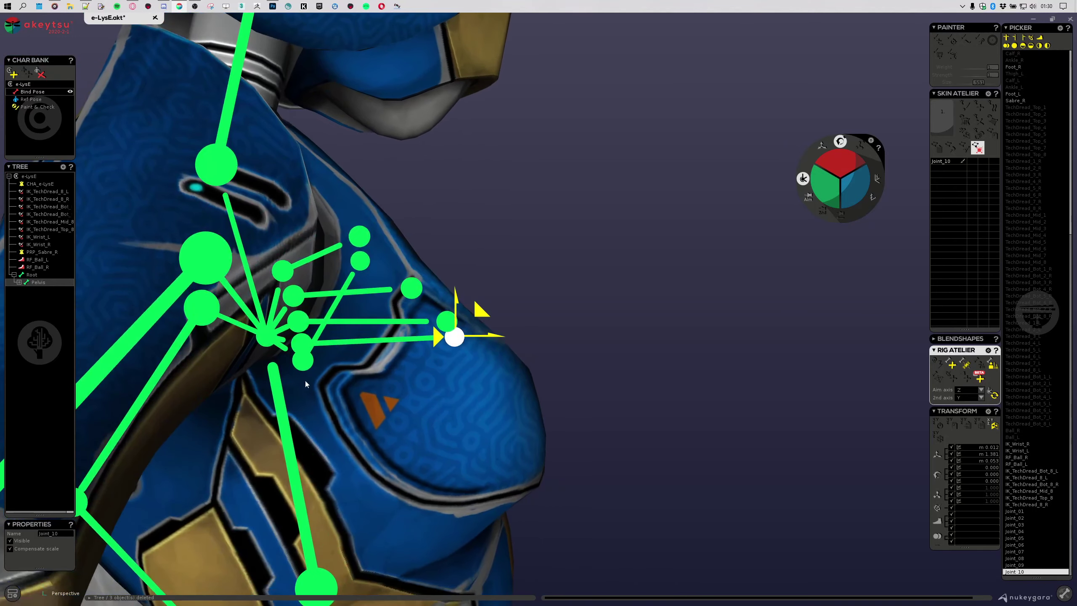
{"action": "left_click", "coordinate": [303, 344], "text": "shift"}
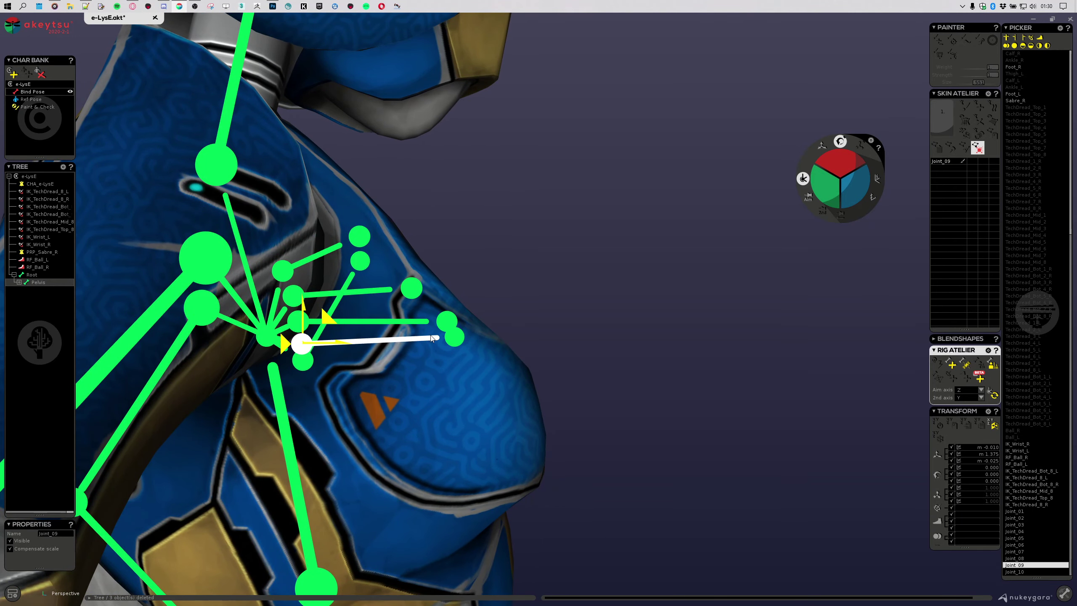
{"action": "left_click", "coordinate": [958, 382]}
{"action": "left_click", "coordinate": [308, 325]}
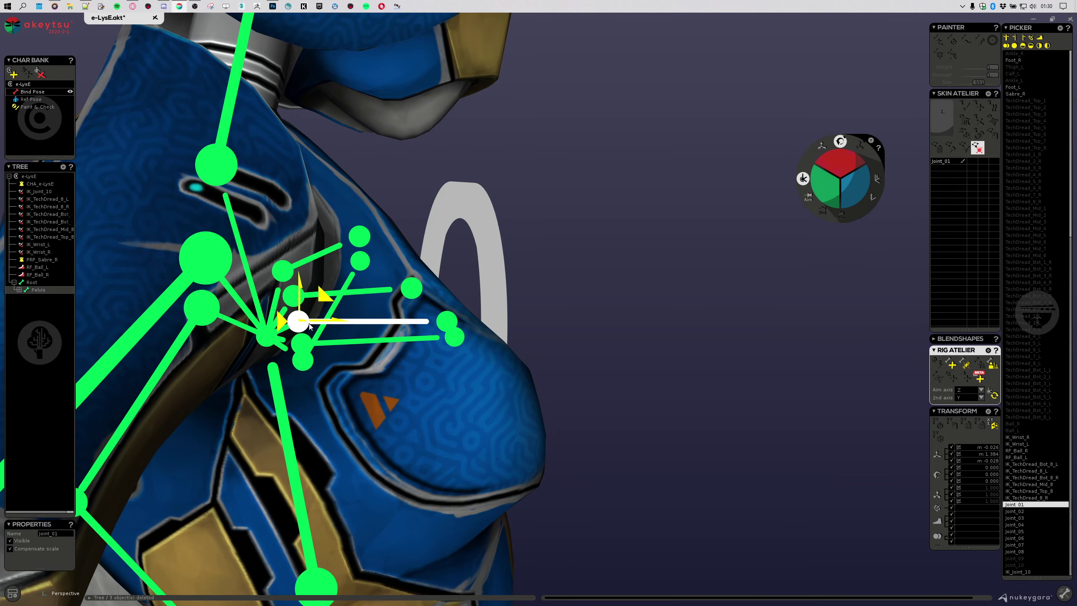
{"action": "left_click", "coordinate": [445, 323], "text": "shift"}
{"action": "left_click", "coordinate": [950, 387]}
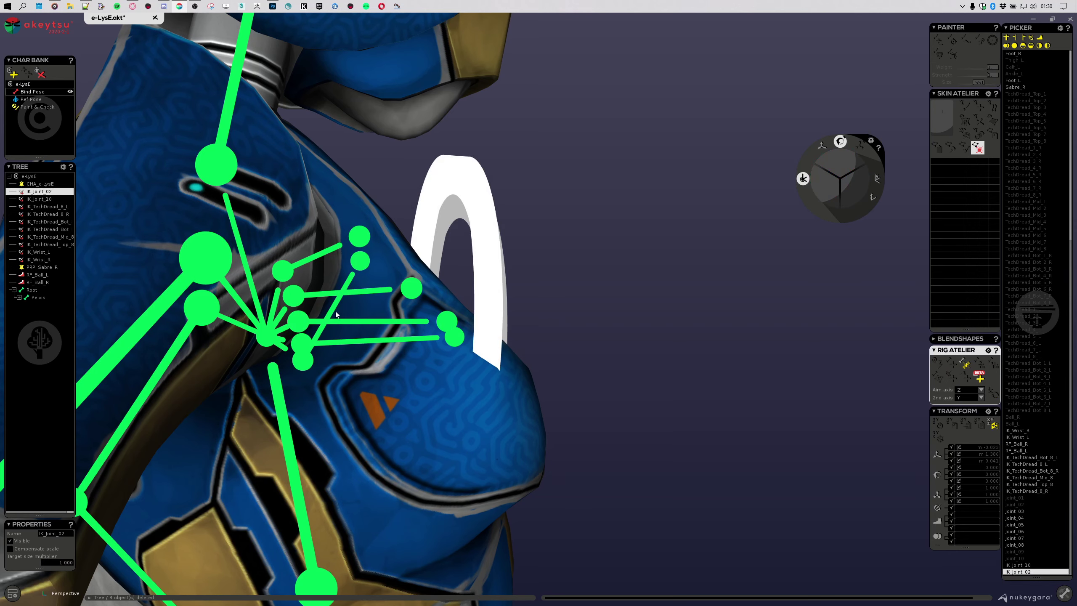
Step: Create IK handles on the Joint_03 to Joint_04, Joint_07 to Joint_08 and Joint_05 to Joint_06 chains
{"action": "left_click", "coordinate": [294, 297]}
{"action": "left_click", "coordinate": [409, 293], "text": "shift"}
{"action": "left_click", "coordinate": [950, 384]}
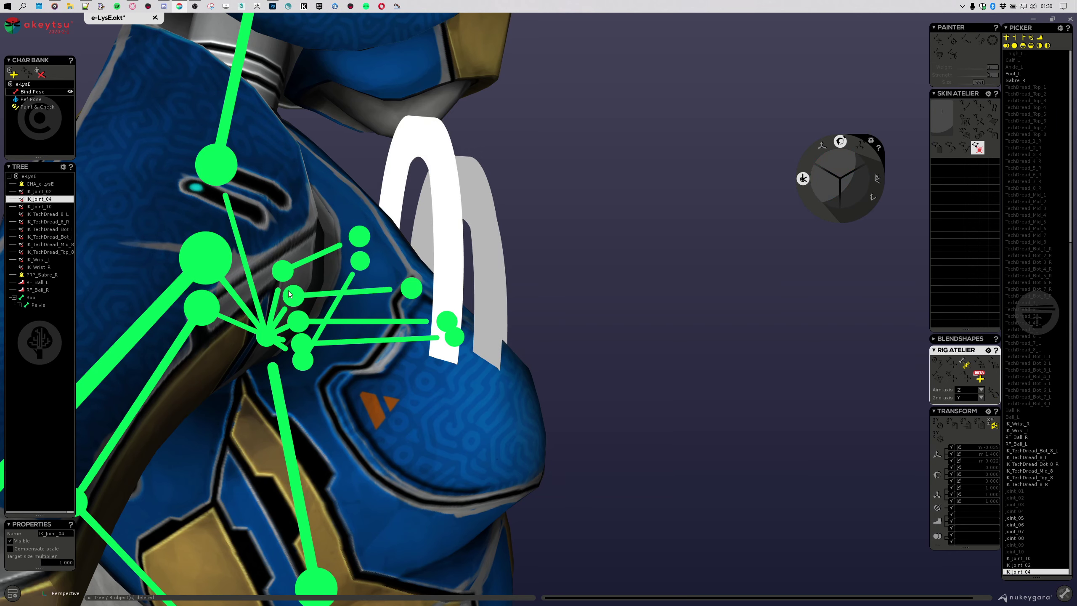
{"action": "left_click", "coordinate": [284, 271]}
{"action": "left_click", "coordinate": [360, 238], "text": "shift"}
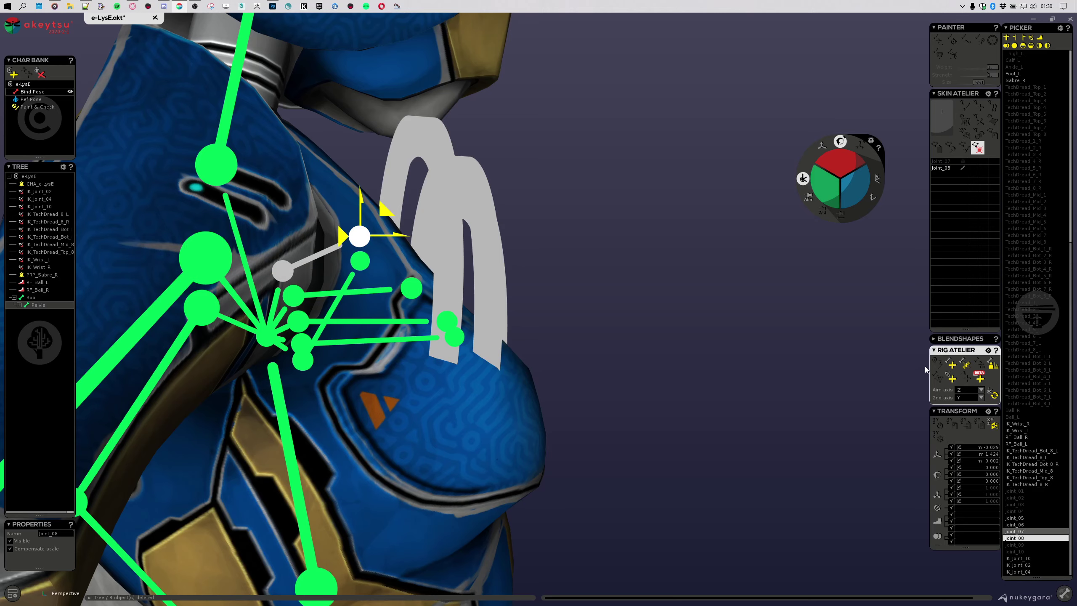
{"action": "left_click", "coordinate": [953, 378]}
{"action": "left_click", "coordinate": [345, 278]}
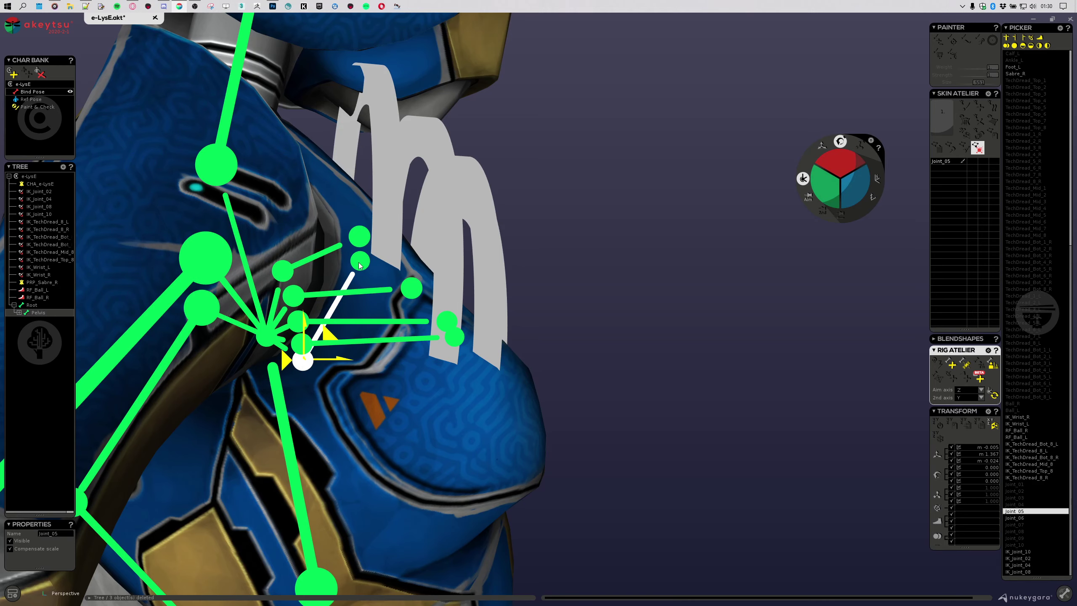
{"action": "left_click", "coordinate": [359, 262], "text": "shift"}
{"action": "left_click", "coordinate": [952, 377]}
Step: Select all five new chest IK handles and set their target size multiplier to 0.2
{"action": "right_click_drag", "start_coordinate": [748, 337], "coordinate": [504, 212]}
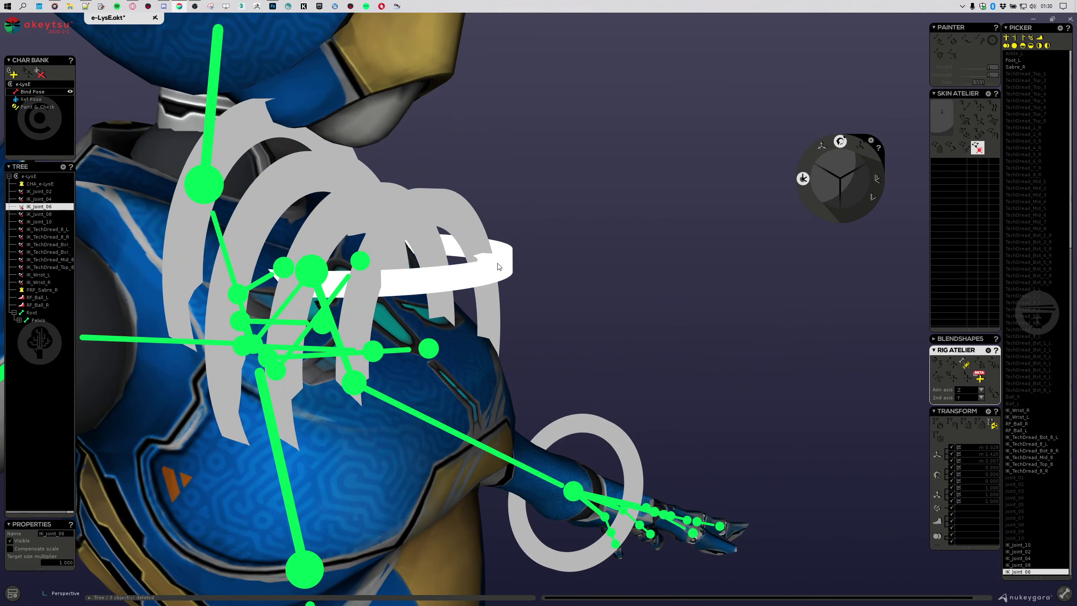
{"action": "left_click", "coordinate": [444, 217], "text": "shift"}
{"action": "left_click", "coordinate": [351, 201], "text": "shift"}
{"action": "left_click", "coordinate": [291, 185], "text": "shift"}
{"action": "left_click", "coordinate": [222, 147], "text": "shift"}
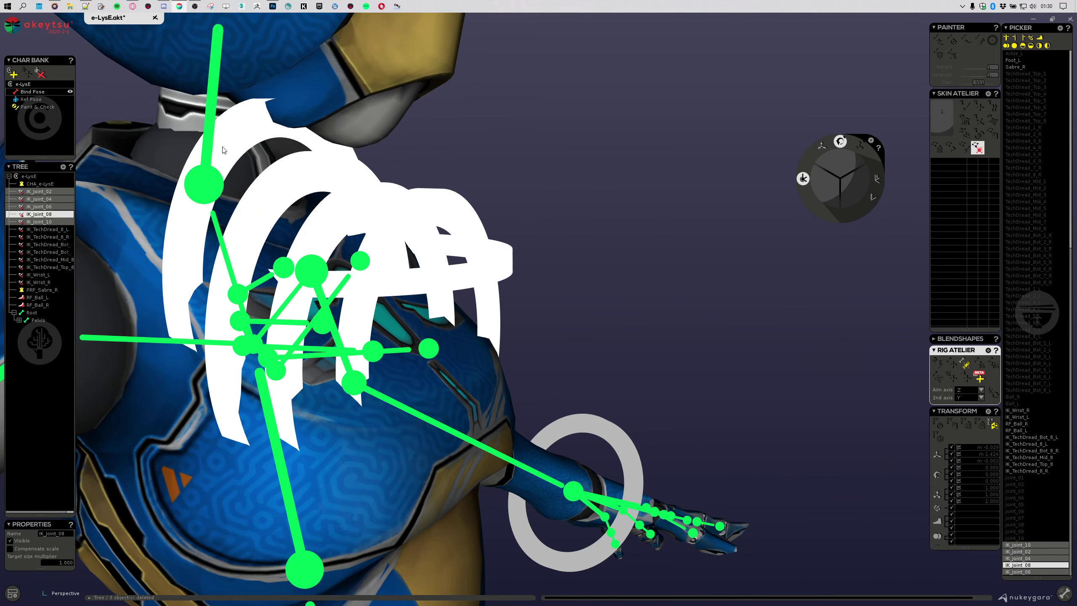
{"action": "left_click", "coordinate": [63, 561]}
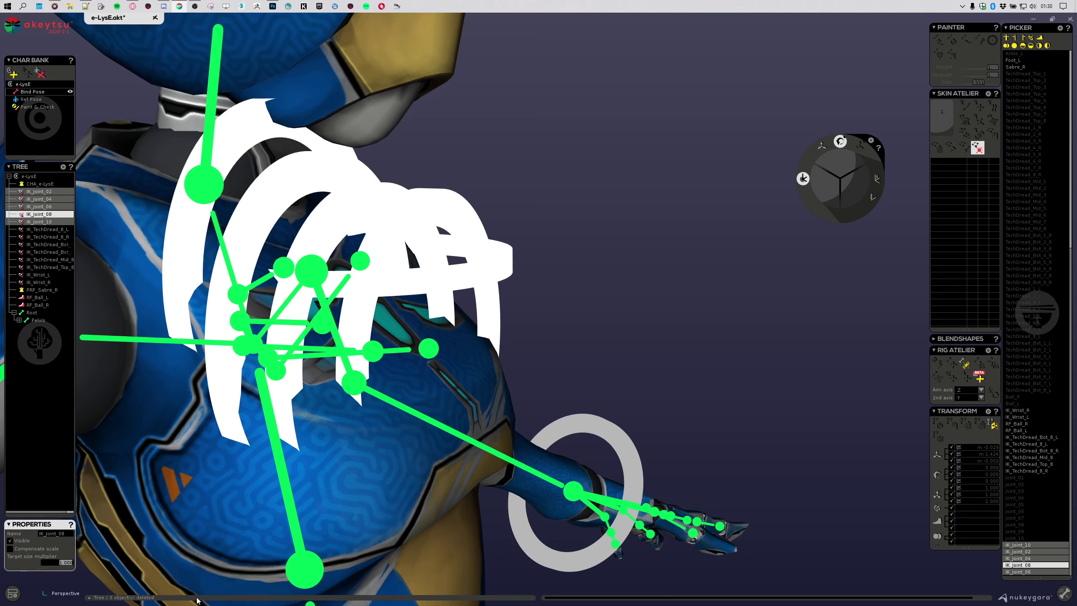
{"action": "type", "text": "0.2"}
{"action": "key", "text": "Return"}
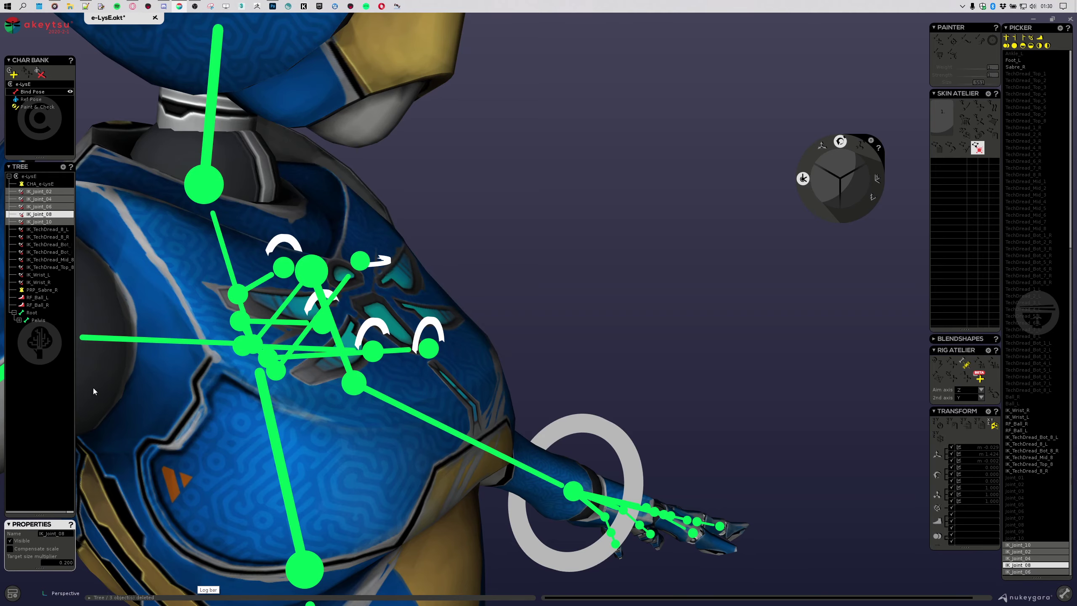
Step: Examine the new chest IK chains from several angles in the bind pose and in the reference pose
{"action": "left_click_drag", "start_coordinate": [532, 302], "coordinate": [451, 266], "text": "alt"}
{"action": "scroll", "coordinate": [451, 266], "scroll_direction": "up", "scroll_amount": 3}
{"action": "left_click", "coordinate": [502, 253]}
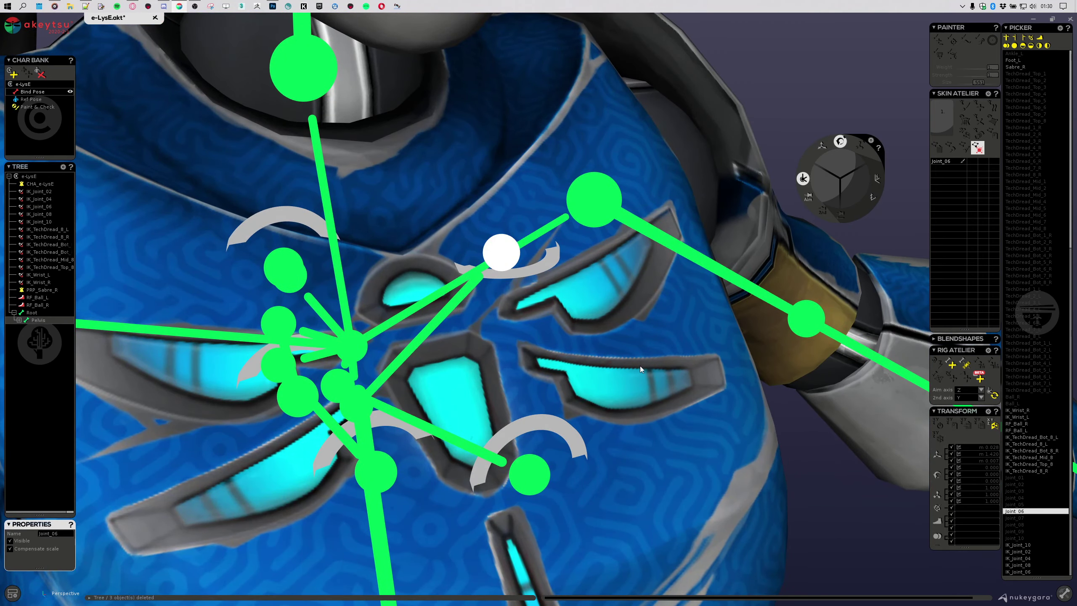
{"action": "left_click_drag", "start_coordinate": [640, 369], "coordinate": [615, 372], "text": "alt"}
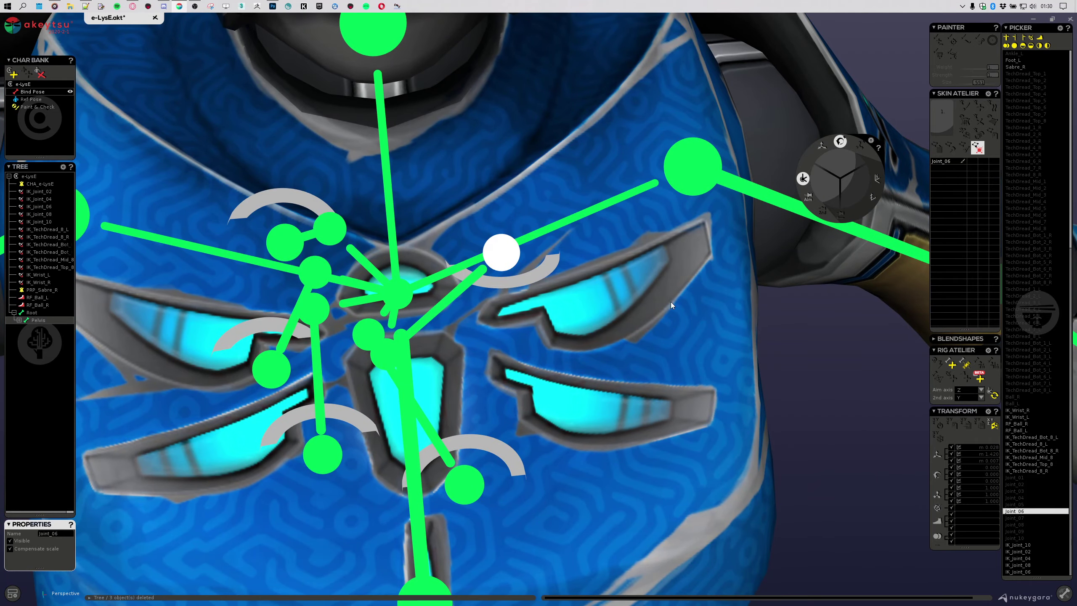
{"action": "left_click_drag", "start_coordinate": [671, 305], "coordinate": [807, 155], "text": "alt"}
{"action": "scroll", "coordinate": [524, 258], "scroll_direction": "down", "scroll_amount": 5}
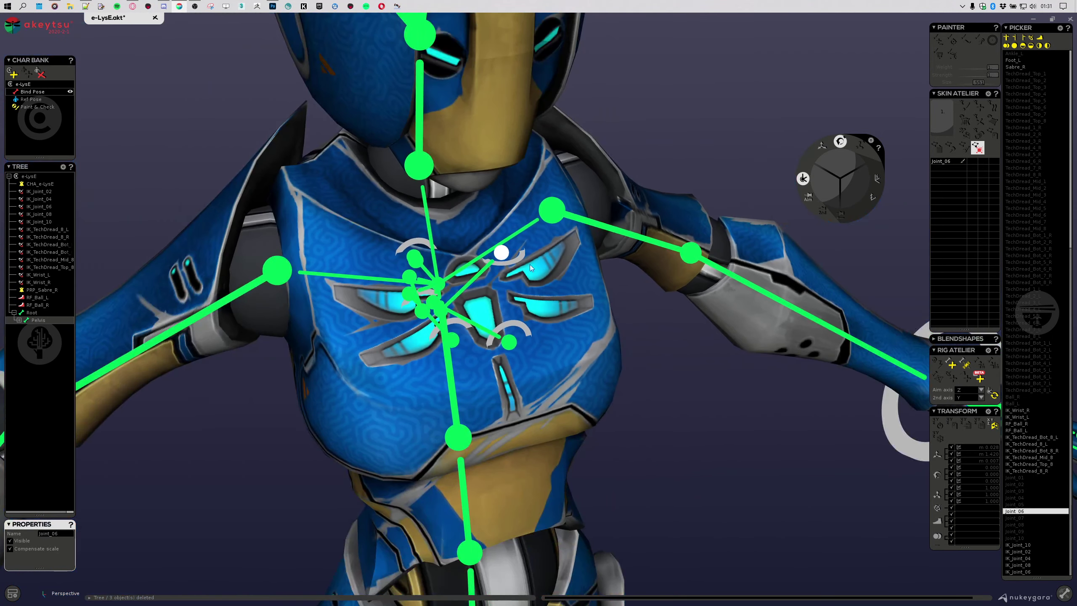
{"action": "left_click", "coordinate": [513, 263]}
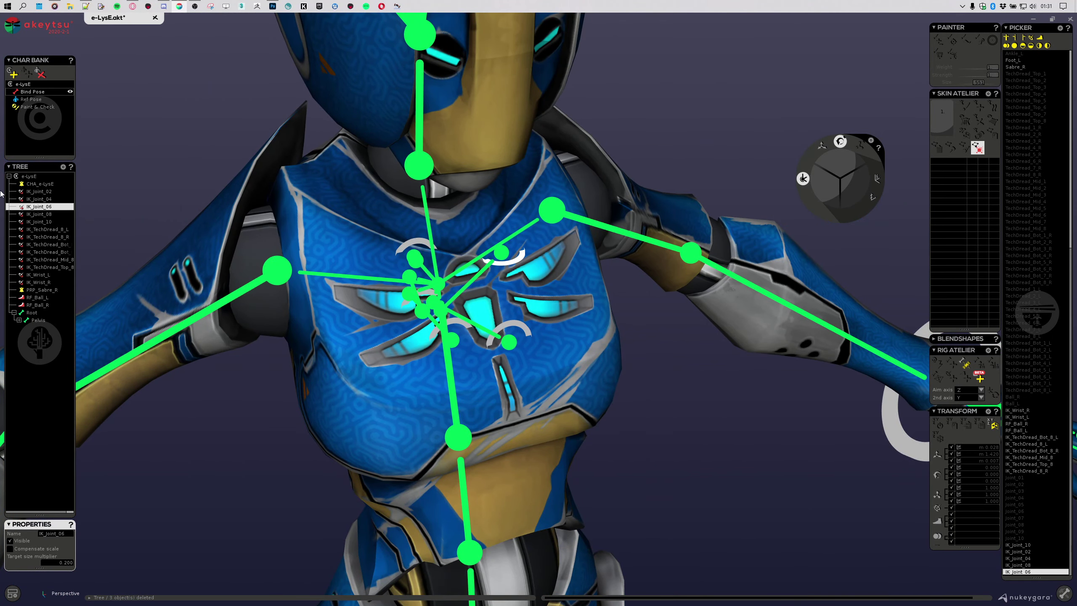
{"action": "left_click", "coordinate": [36, 100]}
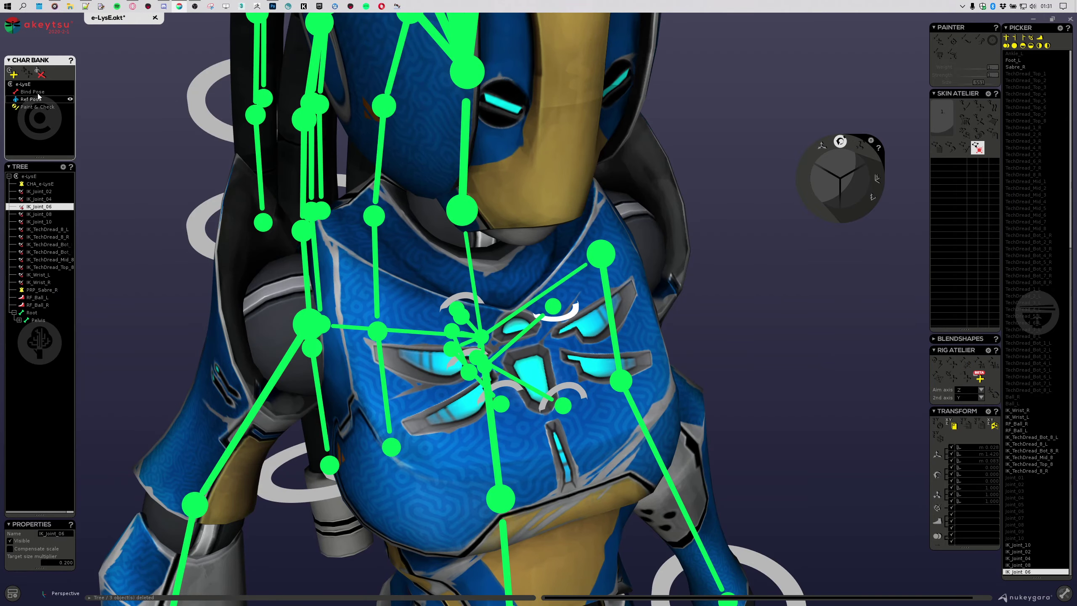
{"action": "mouse_move", "coordinate": [503, 250]}
{"action": "left_mouse_down", "text": "alt"}
{"action": "mouse_move", "coordinate": [540, 221]}
{"action": "mouse_move", "coordinate": [546, 200]}
{"action": "mouse_move", "coordinate": [492, 201]}
{"action": "mouse_move", "coordinate": [476, 230]}
{"action": "mouse_move", "coordinate": [515, 238]}
{"action": "left_mouse_up", "text": "alt"}
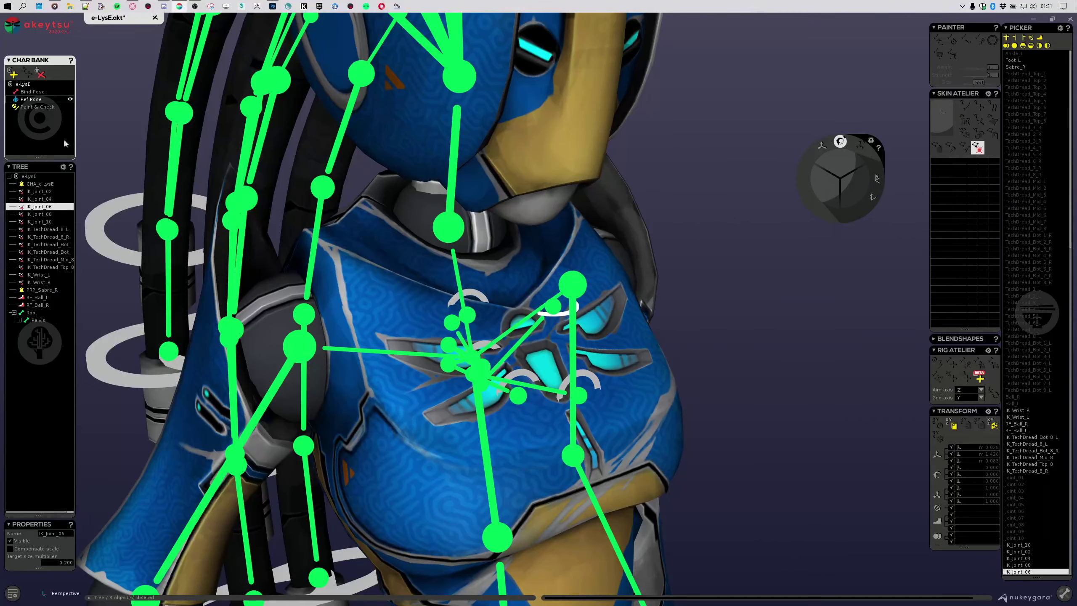
{"action": "left_click", "coordinate": [38, 92]}
Step: Add an end joint at the tip of the left thumb as a child of Thumb_2_L in the bind pose
{"action": "scroll", "coordinate": [590, 303], "scroll_direction": "down", "scroll_amount": 3}
{"action": "middle_click_drag", "start_coordinate": [589, 303], "coordinate": [445, 323], "text": "alt"}
{"action": "left_click_drag", "start_coordinate": [445, 322], "coordinate": [400, 372], "text": "alt"}
{"action": "middle_click_drag", "start_coordinate": [400, 373], "coordinate": [329, 320], "text": "alt"}
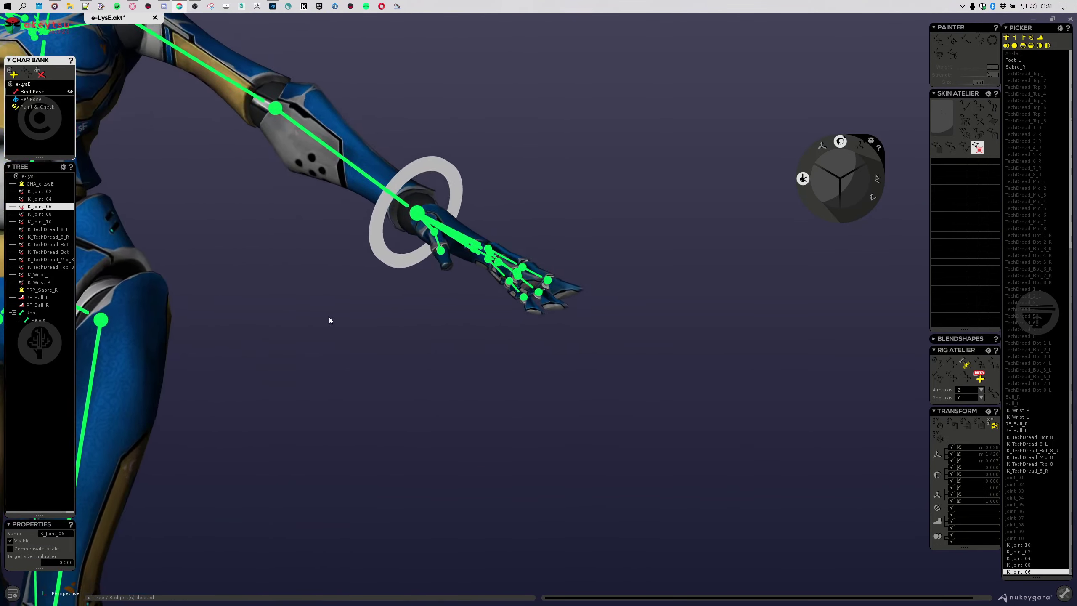
{"action": "scroll", "coordinate": [295, 211], "scroll_direction": "up", "scroll_amount": 3}
{"action": "left_click", "coordinate": [331, 186]}
{"action": "left_click_drag", "start_coordinate": [381, 255], "coordinate": [423, 310], "text": "alt"}
{"action": "middle_click_drag", "start_coordinate": [422, 310], "coordinate": [526, 238]}
{"action": "left_click", "coordinate": [951, 363]}
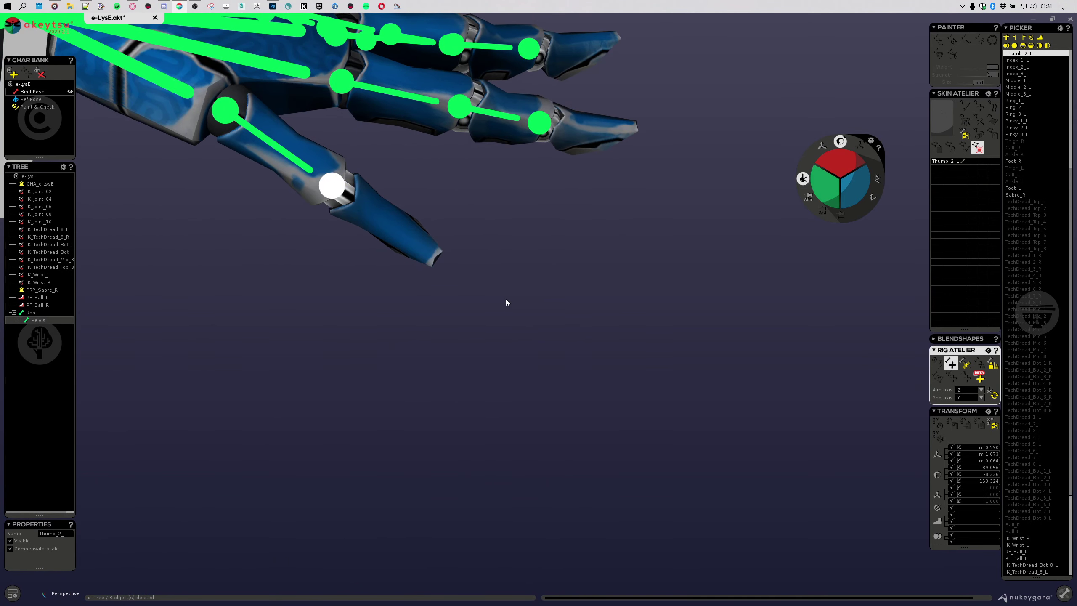
{"action": "left_click", "coordinate": [430, 252]}
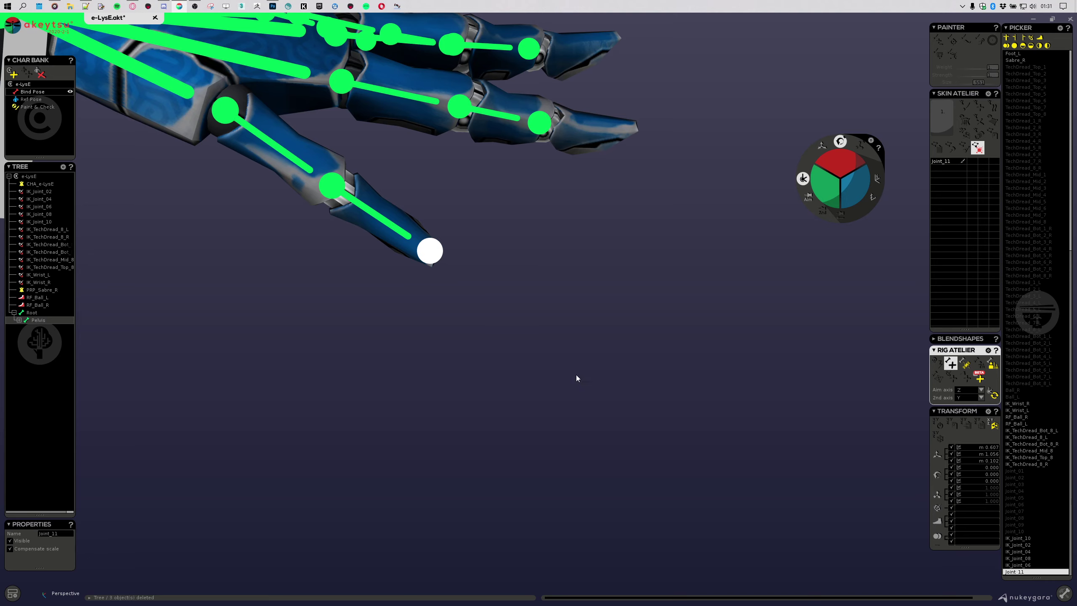
{"action": "middle_click_drag", "start_coordinate": [537, 338], "coordinate": [496, 337]}
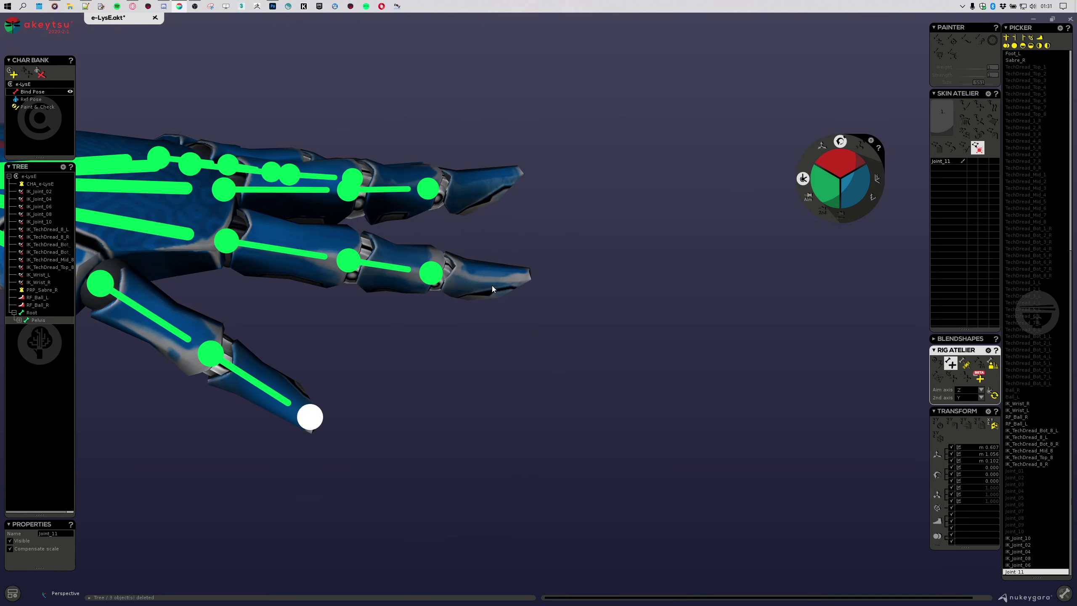
{"action": "key", "text": "Escape"}
Step: Add end joints at the left index and middle fingertips, parented to Index_3_L and Middle_3_L
{"action": "left_click", "coordinate": [431, 271]}
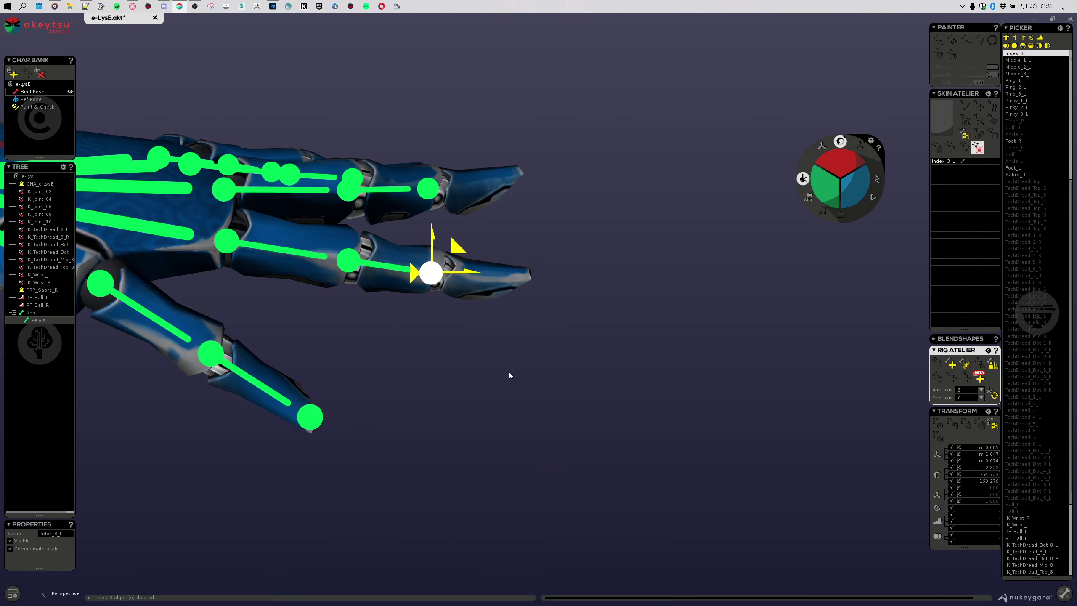
{"action": "middle_click_drag", "start_coordinate": [509, 373], "coordinate": [524, 295]}
{"action": "key", "text": "j"}
{"action": "left_click", "coordinate": [504, 284]}
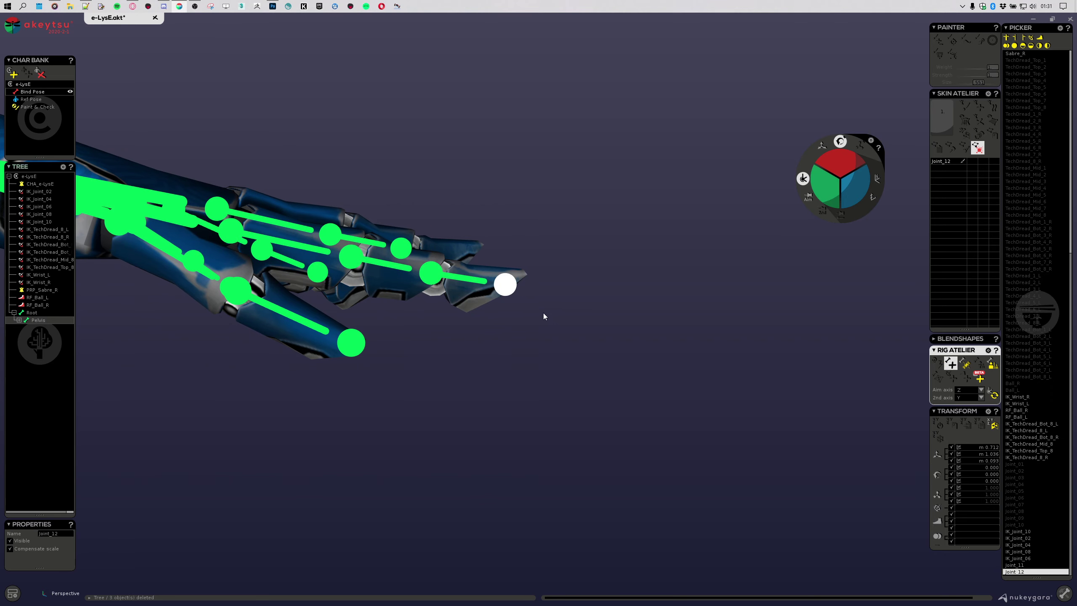
{"action": "mouse_move", "coordinate": [560, 242]}
{"action": "middle_mouse_down"}
{"action": "mouse_move", "coordinate": [584, 255]}
{"action": "mouse_move", "coordinate": [568, 250]}
{"action": "middle_mouse_up"}
{"action": "left_click", "coordinate": [404, 199]}
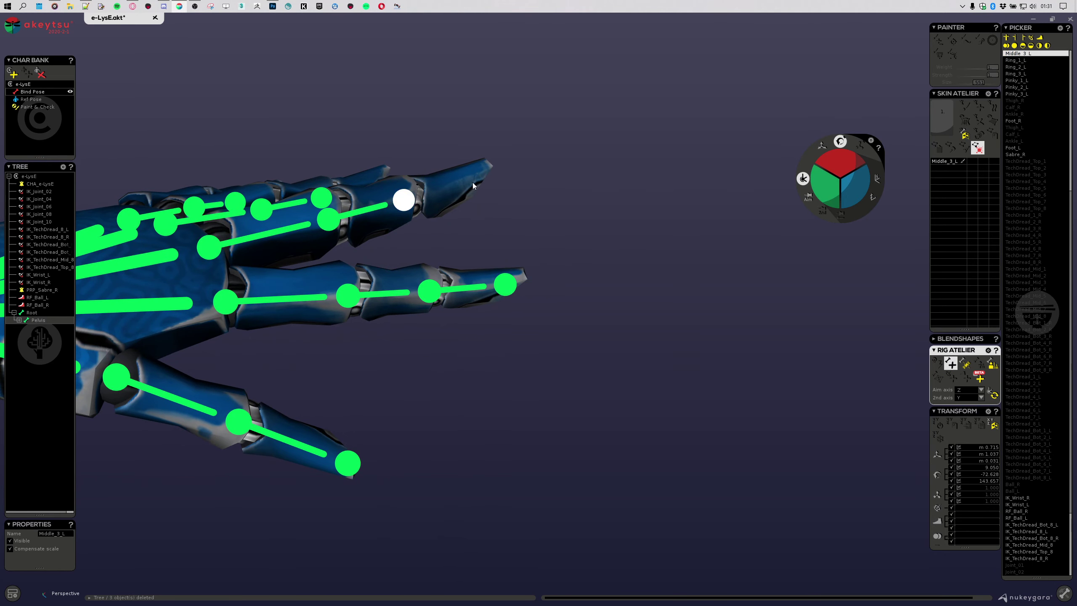
{"action": "left_click", "coordinate": [474, 182]}
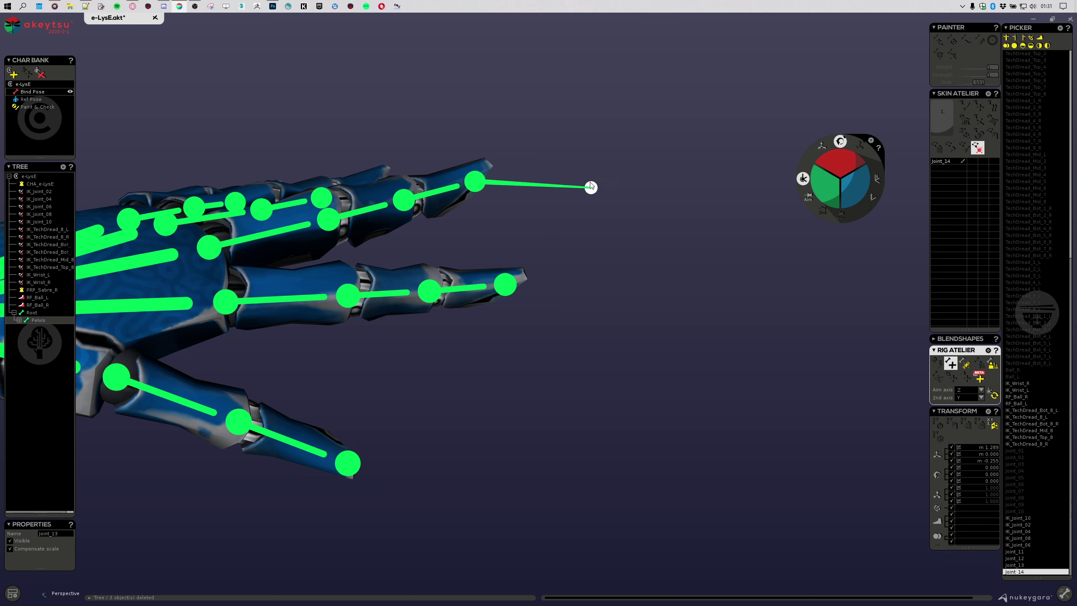
{"action": "key", "text": "Escape"}
Step: Add end joints at the left ring and pinky fingertips, extending their existing finger chains
{"action": "middle_click_drag", "start_coordinate": [553, 170], "coordinate": [482, 263]}
{"action": "left_click", "coordinate": [373, 286]}
{"action": "key", "text": "j"}
{"action": "left_click", "coordinate": [438, 284]}
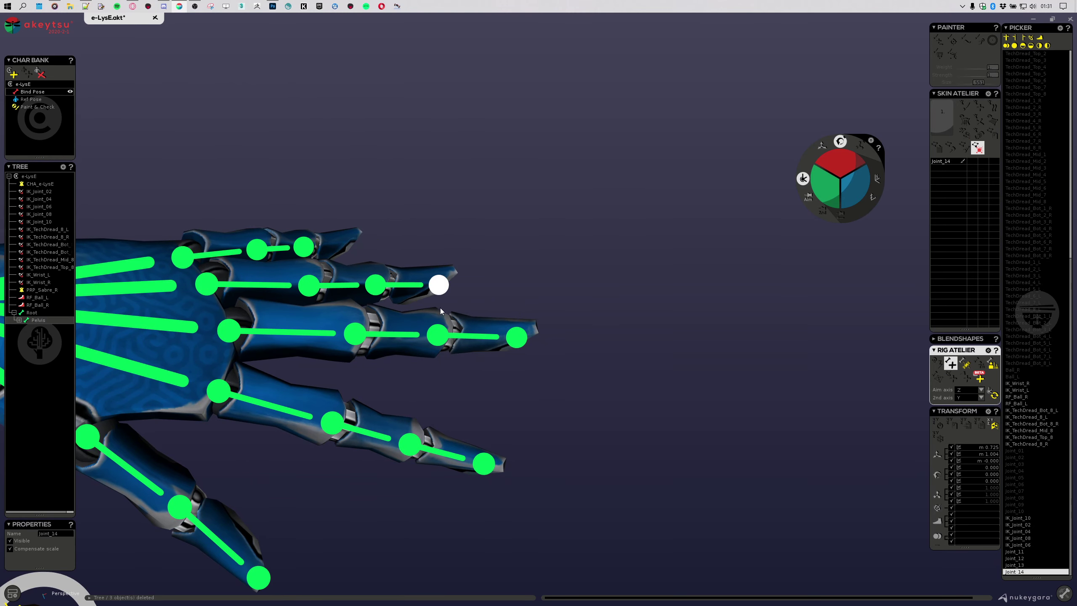
{"action": "key", "text": "Escape"}
{"action": "left_click", "coordinate": [304, 247]}
{"action": "left_click", "coordinate": [346, 244]}
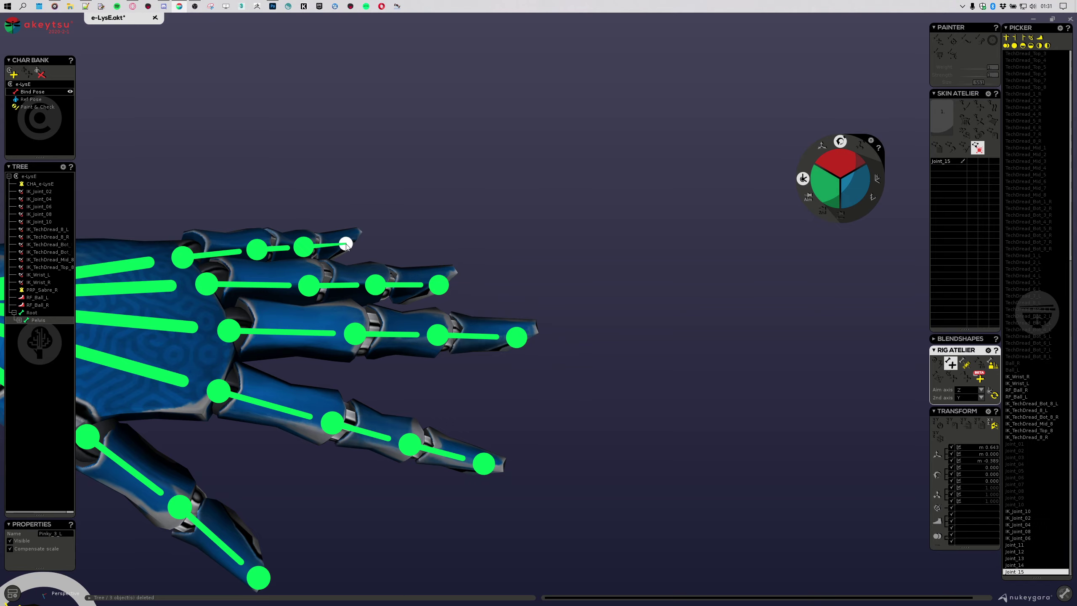
{"action": "key", "text": "Escape"}
Step: Move the pinky tip joint, Joint_15, and the ring tip joint, Joint_14, to center them inside their fingertips
{"action": "middle_click_drag", "start_coordinate": [432, 267], "coordinate": [394, 281]}
{"action": "scroll", "coordinate": [453, 439], "scroll_direction": "up", "scroll_amount": 5}
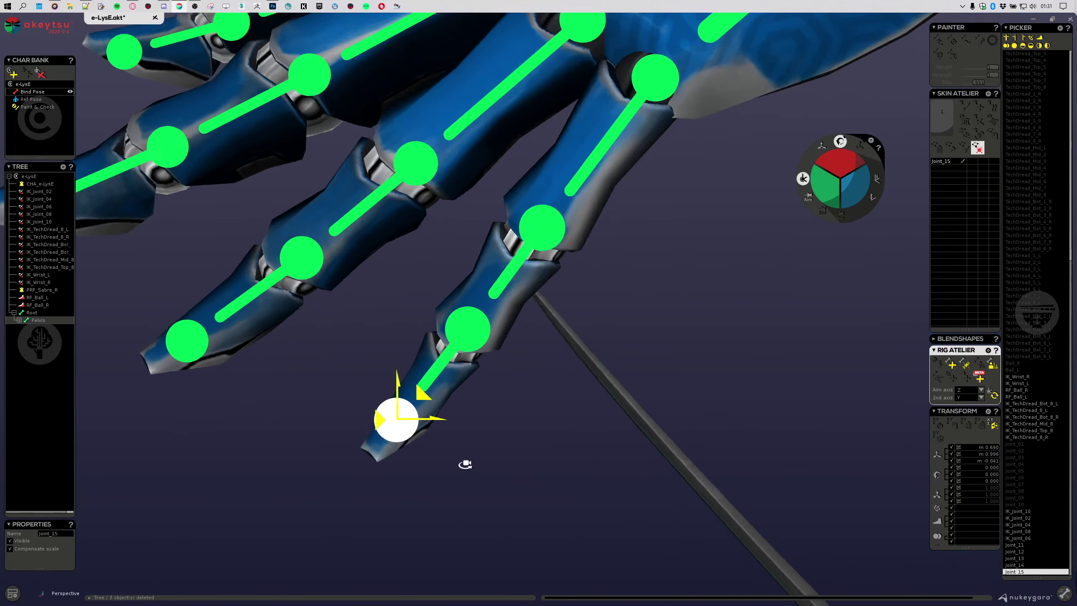
{"action": "left_click_drag", "start_coordinate": [416, 421], "coordinate": [417, 427]}
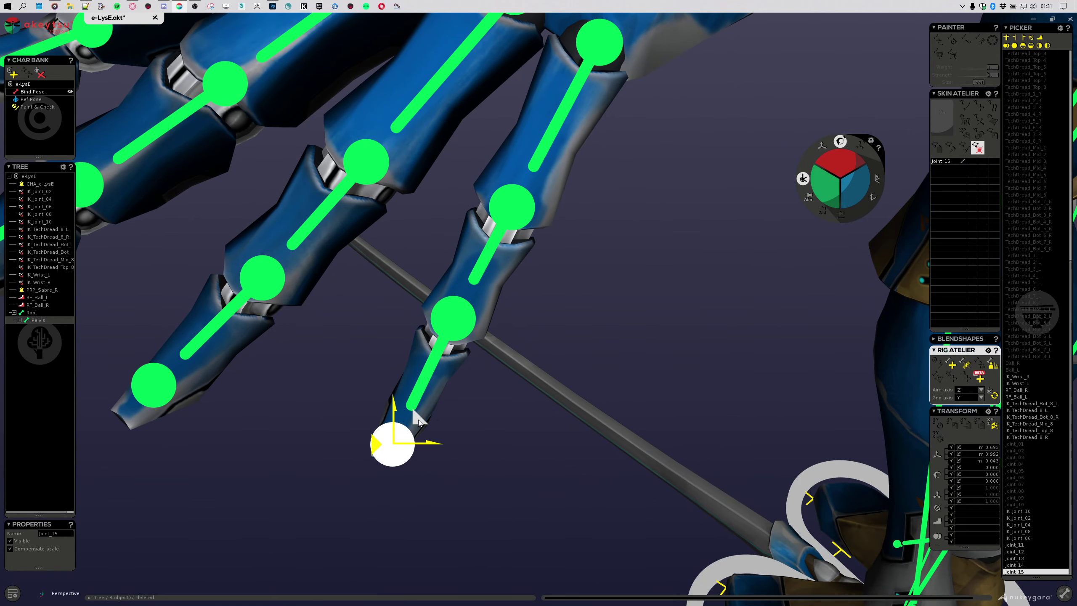
{"action": "middle_click_drag", "start_coordinate": [418, 422], "coordinate": [442, 447], "text": "alt"}
{"action": "left_click_drag", "start_coordinate": [442, 447], "coordinate": [459, 500], "text": "alt"}
{"action": "left_click", "coordinate": [459, 500]}
{"action": "middle_click_drag", "start_coordinate": [517, 500], "coordinate": [464, 477], "text": "alt"}
{"action": "left_click_drag", "start_coordinate": [342, 393], "coordinate": [358, 403]}
Step: Move the middle tip joint, Joint_13, and the index tip joint, Joint_12, to align them with their fingertips
{"action": "middle_click_drag", "start_coordinate": [364, 374], "coordinate": [435, 549], "text": "alt"}
{"action": "left_click", "coordinate": [432, 547]}
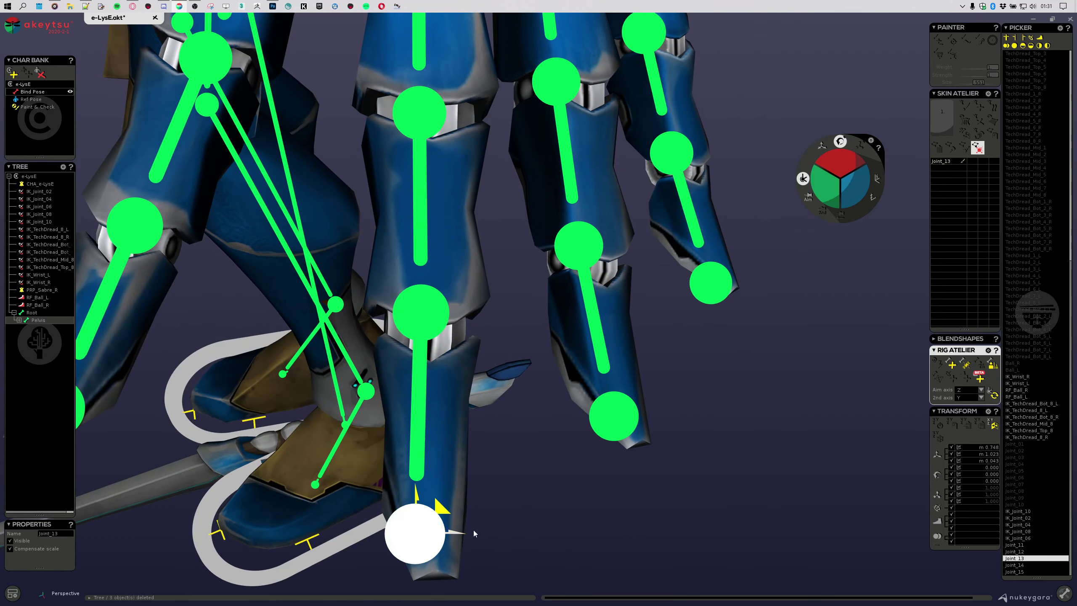
{"action": "left_click_drag", "start_coordinate": [473, 533], "coordinate": [460, 503], "text": "alt"}
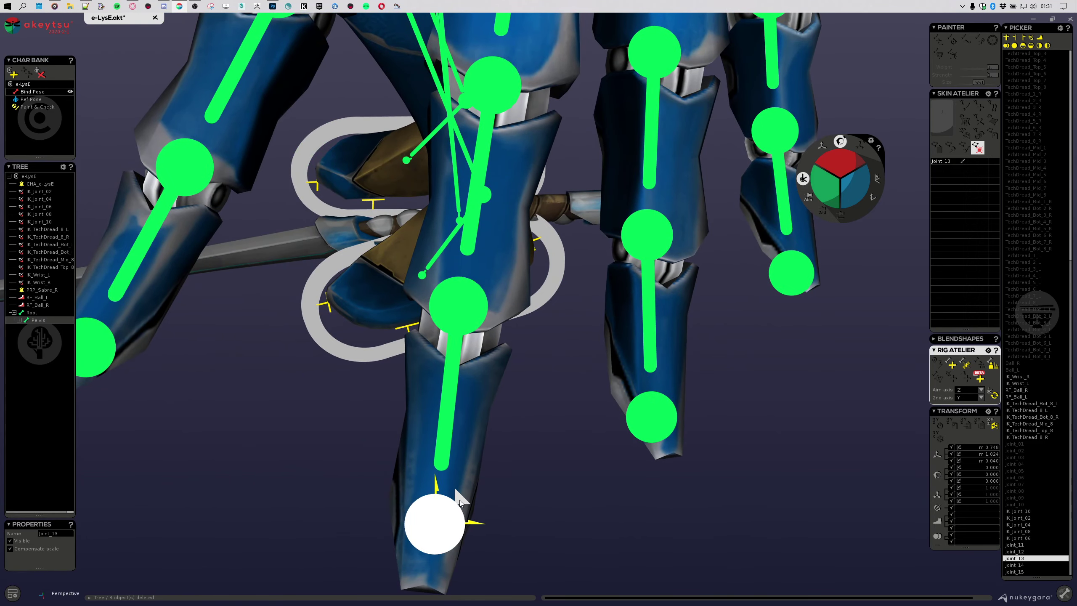
{"action": "middle_click_drag", "start_coordinate": [251, 440], "coordinate": [458, 444]}
{"action": "left_click", "coordinate": [268, 503]}
{"action": "left_click_drag", "start_coordinate": [485, 430], "coordinate": [490, 425]}
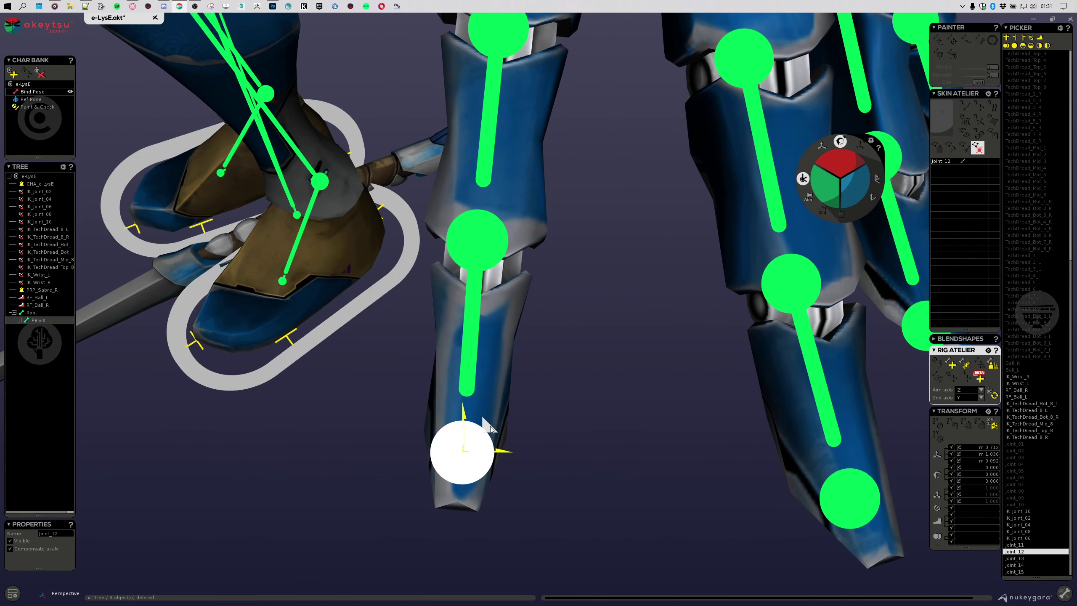
Step: Adjust the position of the thumb tip joint, Joint_11, from several angles to center it in the thumb's end
{"action": "right_click_drag", "start_coordinate": [490, 426], "coordinate": [589, 303], "text": "alt"}
{"action": "middle_click_drag", "start_coordinate": [589, 303], "coordinate": [469, 449], "text": "alt"}
{"action": "left_click_drag", "start_coordinate": [469, 449], "coordinate": [269, 464], "text": "alt"}
{"action": "middle_click_drag", "start_coordinate": [269, 464], "coordinate": [551, 401], "text": "alt"}
{"action": "left_click", "coordinate": [428, 423]}
{"action": "left_click_drag", "start_coordinate": [432, 438], "coordinate": [473, 481], "text": "alt"}
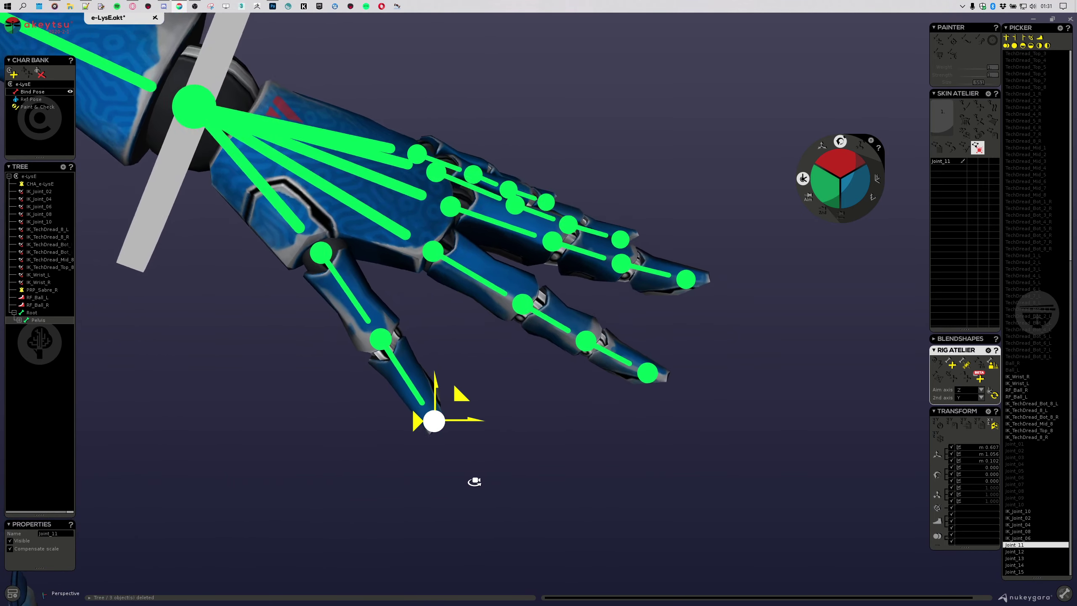
{"action": "middle_click_drag", "start_coordinate": [474, 481], "coordinate": [560, 496], "text": "alt"}
{"action": "right_click_drag", "start_coordinate": [560, 496], "coordinate": [552, 416], "text": "alt"}
{"action": "mouse_move", "coordinate": [549, 414]}
{"action": "left_mouse_down"}
{"action": "mouse_move", "coordinate": [535, 394]}
{"action": "mouse_move", "coordinate": [545, 402]}
{"action": "left_mouse_up"}
{"action": "middle_click_drag", "start_coordinate": [625, 461], "coordinate": [542, 402]}
{"action": "left_click_drag", "start_coordinate": [541, 401], "coordinate": [556, 416]}
{"action": "middle_click_drag", "start_coordinate": [418, 464], "coordinate": [620, 381]}
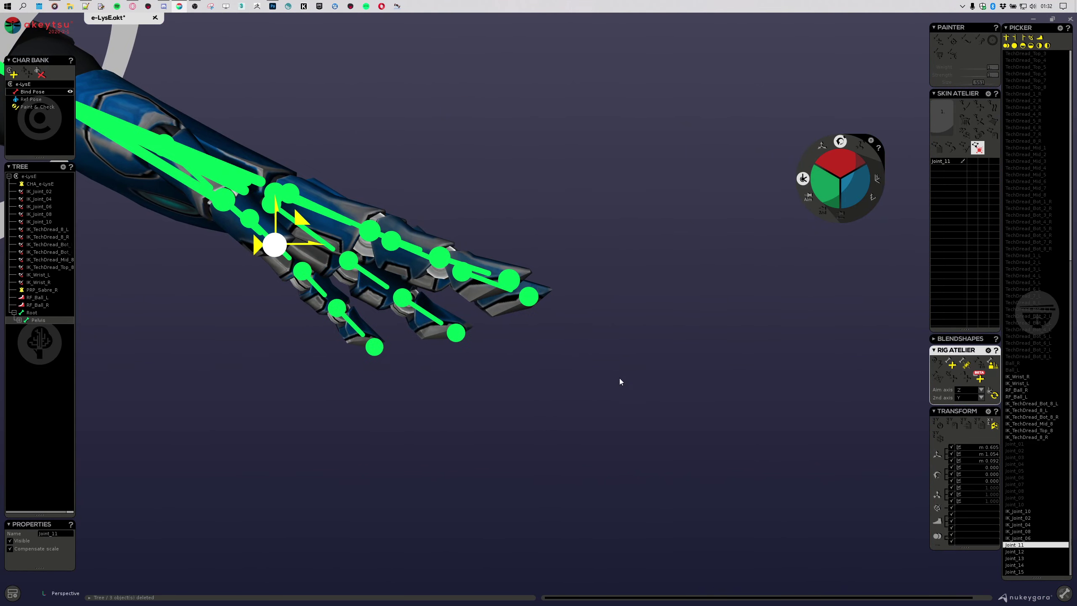
Step: Fine-tune the positions of the index tip joint, Joint_12, and the pinky tip joint, Joint_15, within their fingers
{"action": "left_click", "coordinate": [511, 278]}
{"action": "middle_click_drag", "start_coordinate": [511, 279], "coordinate": [566, 325]}
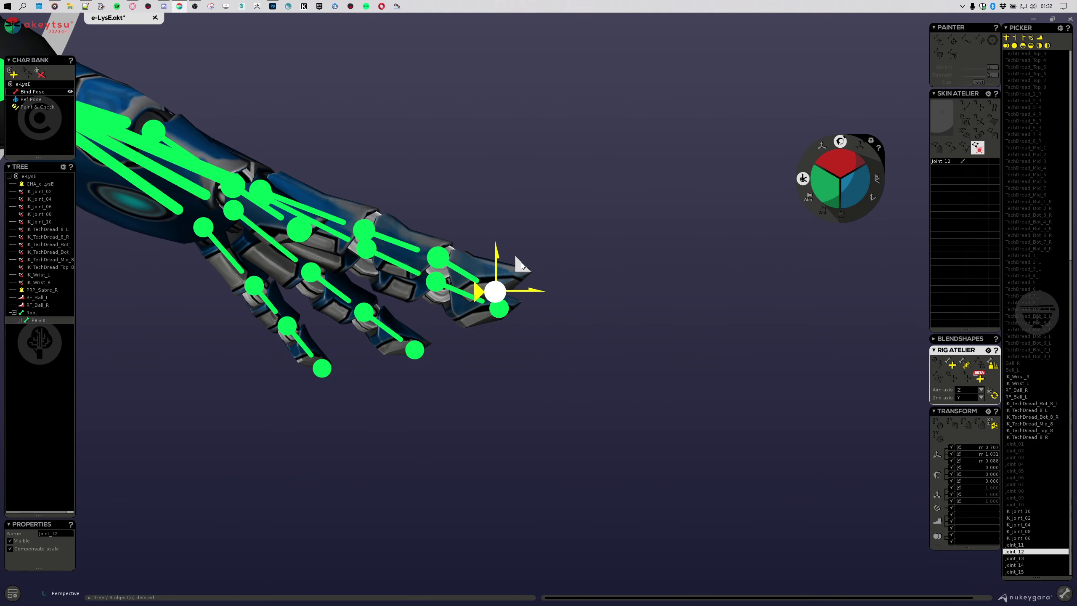
{"action": "left_click_drag", "start_coordinate": [522, 264], "coordinate": [528, 261]}
{"action": "left_click", "coordinate": [415, 350]}
{"action": "middle_click_drag", "start_coordinate": [415, 349], "coordinate": [372, 358]}
{"action": "left_click", "coordinate": [357, 360]}
{"action": "left_click_drag", "start_coordinate": [385, 334], "coordinate": [381, 336]}
Step: Create IK handles on the left pinky and ring fingers, from each finger's first joint to its tip joint
{"action": "middle_click_drag", "start_coordinate": [566, 419], "coordinate": [619, 361]}
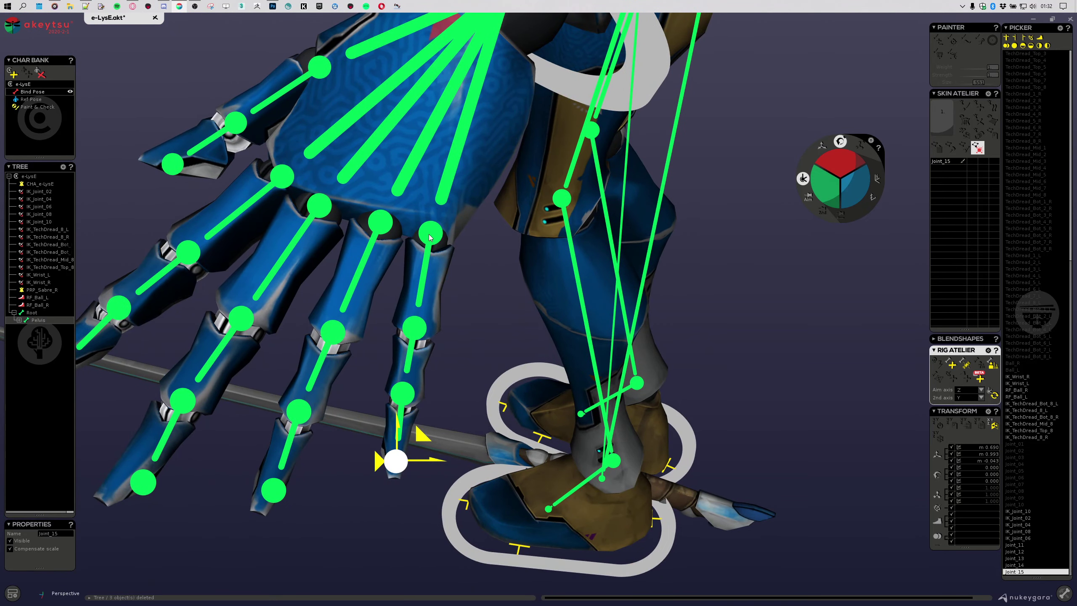
{"action": "left_click", "coordinate": [430, 236], "text": "shift"}
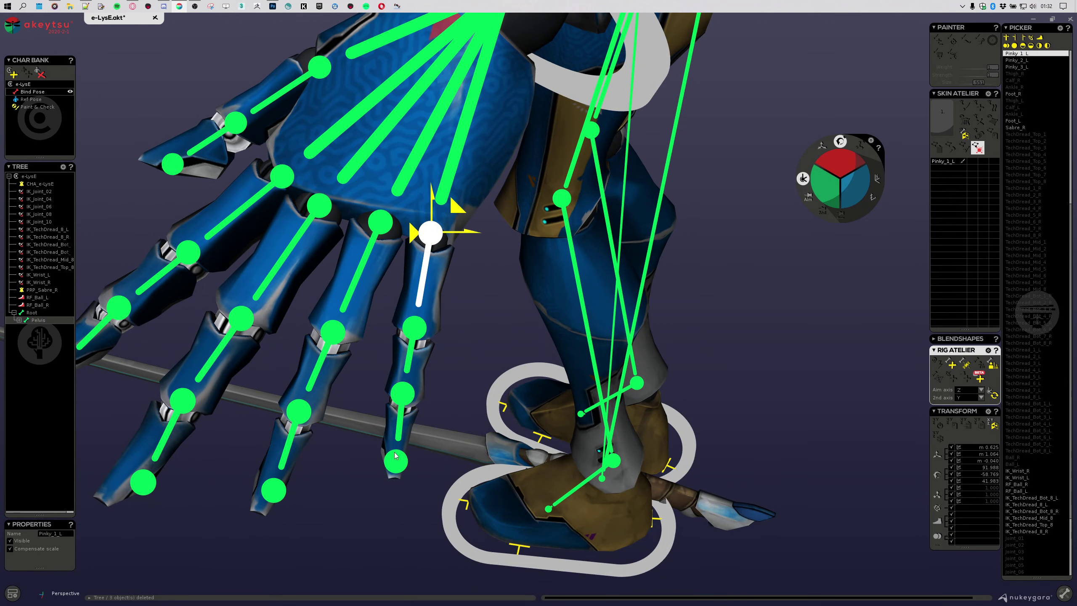
{"action": "left_click", "coordinate": [953, 378]}
{"action": "left_click", "coordinate": [378, 223]}
{"action": "left_click", "coordinate": [273, 491], "text": "shift"}
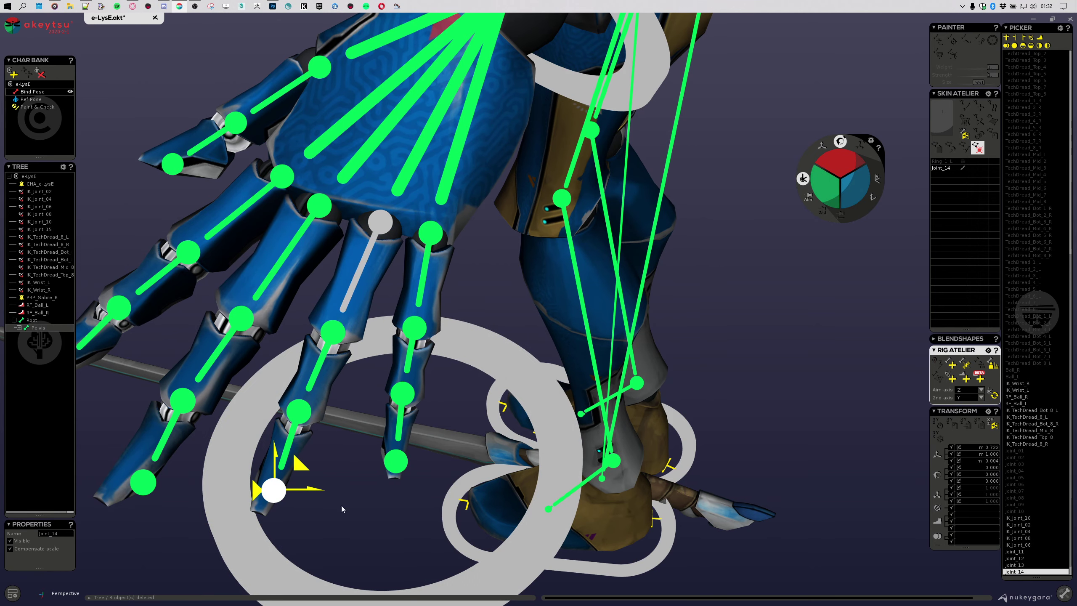
{"action": "left_click", "coordinate": [950, 378]}
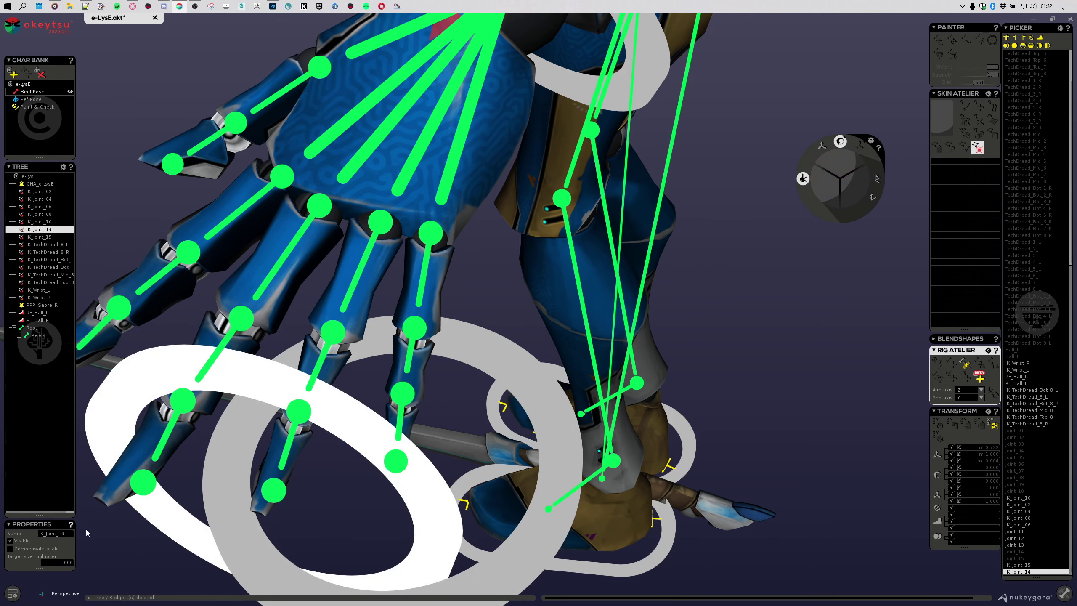
Step: Create IK handles on the left middle and index fingers, from each finger's first joint to its tip joint
{"action": "left_click", "coordinate": [143, 481]}
{"action": "left_click", "coordinate": [320, 206]}
{"action": "left_click", "coordinate": [949, 375]}
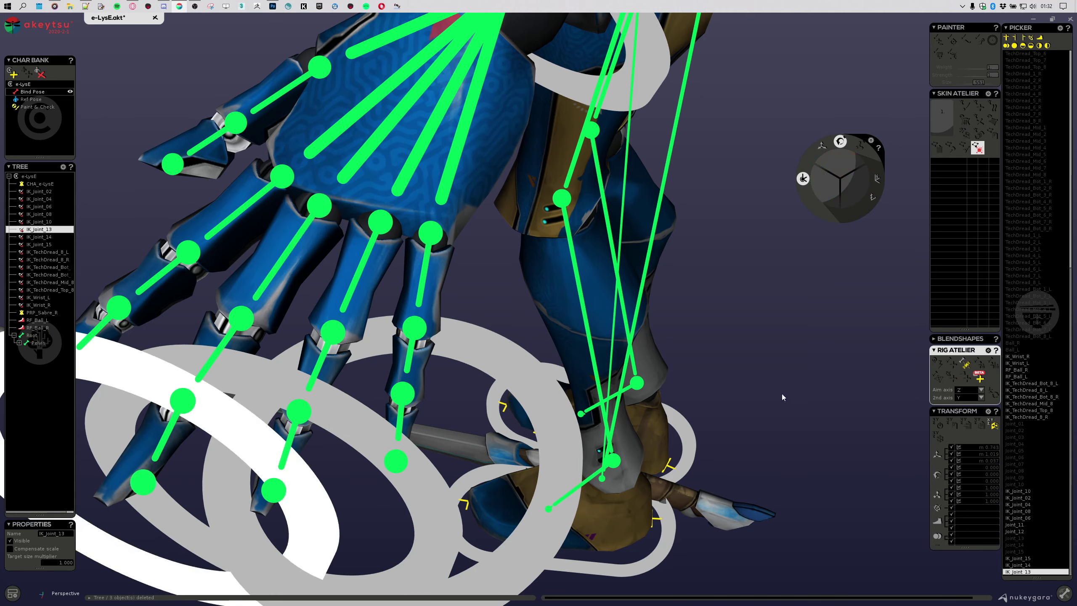
{"action": "middle_click_drag", "start_coordinate": [359, 373], "coordinate": [535, 374], "text": "alt"}
{"action": "left_click", "coordinate": [242, 365]}
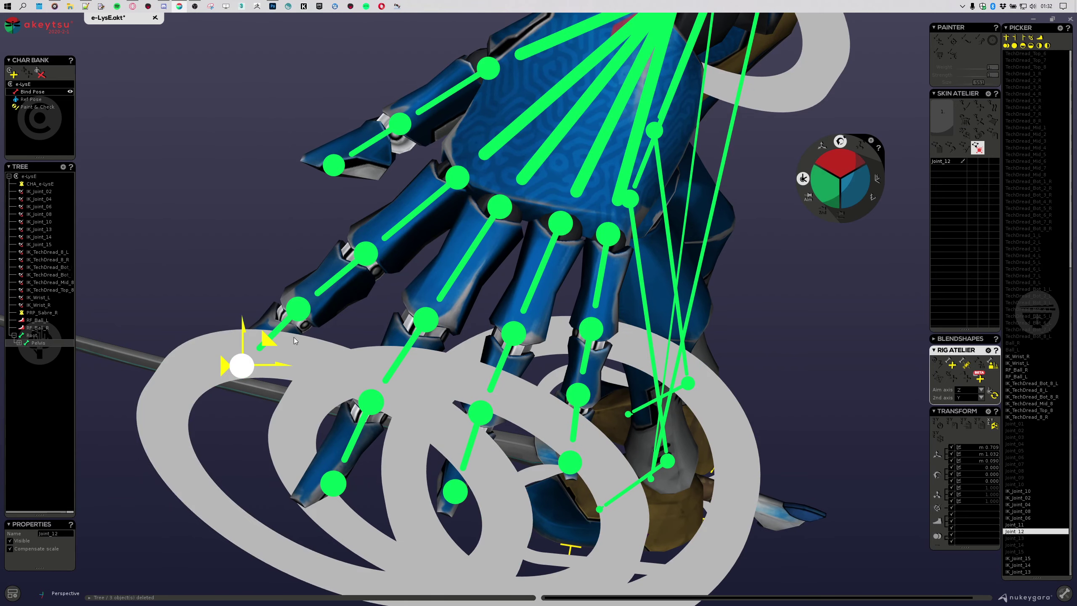
{"action": "left_click", "coordinate": [465, 176]}
{"action": "left_click", "coordinate": [952, 378]}
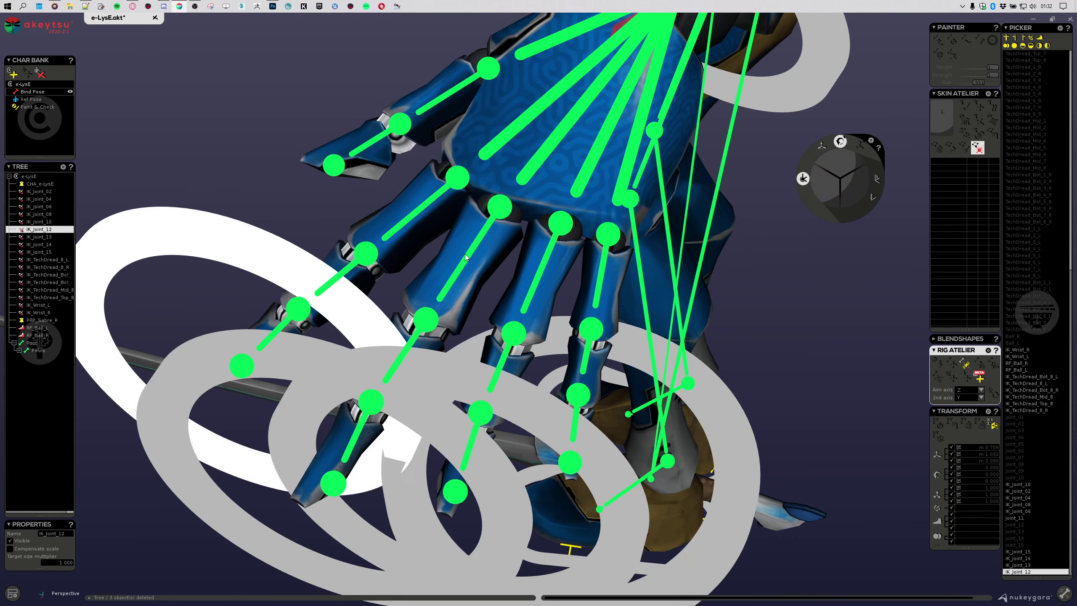
Step: Create an IK handle on the left thumb from Thumb_1_L to its tip joint, Joint_11
{"action": "left_click", "coordinate": [328, 158]}
{"action": "left_click", "coordinate": [490, 69]}
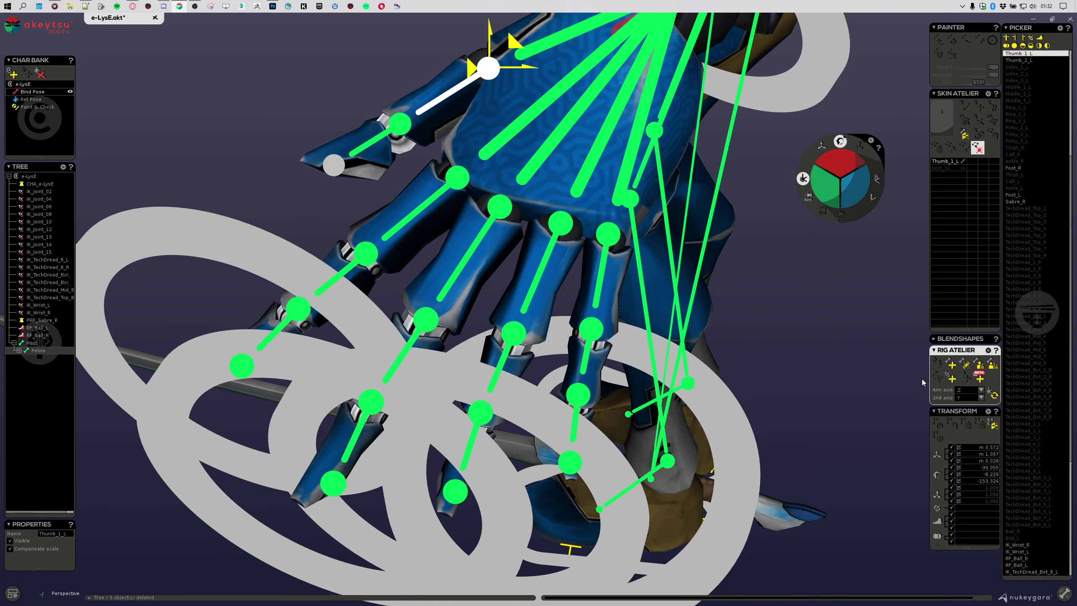
{"action": "left_click", "coordinate": [950, 376]}
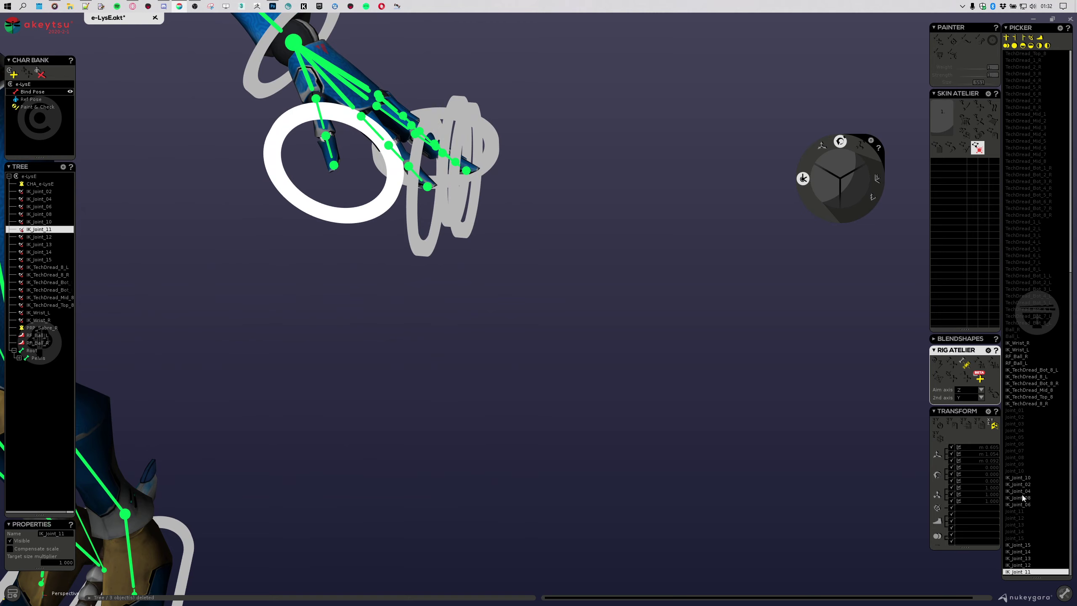
Step: Set the target size multiplier of the left fingertip IK handles, IK_Joint_11 through IK_Joint_15, to 0.2
{"action": "left_click", "coordinate": [1028, 547], "text": "shift"}
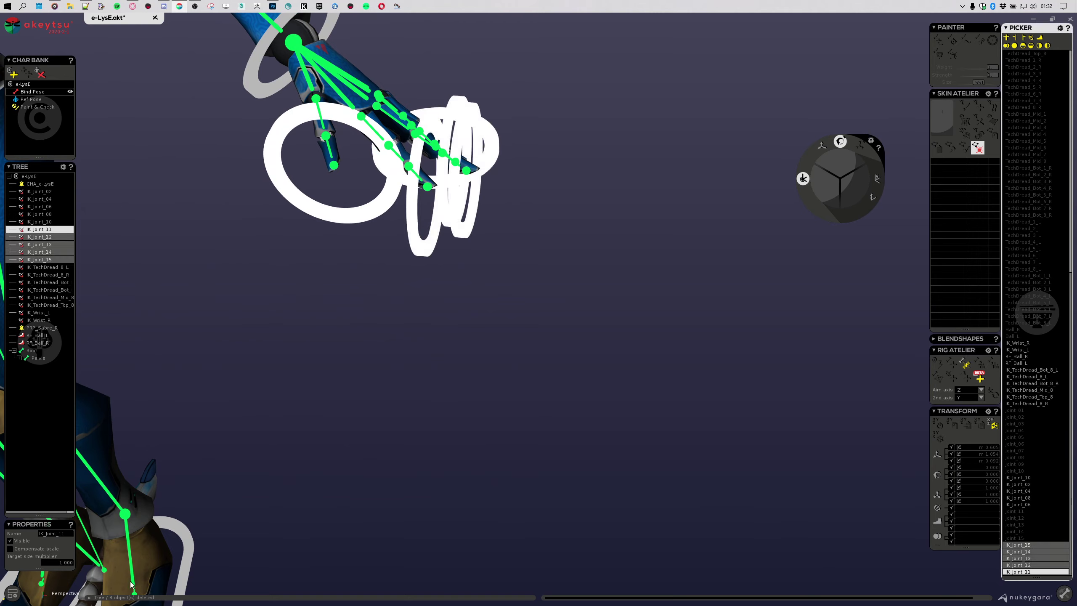
{"action": "left_click", "coordinate": [45, 550]}
{"action": "left_click", "coordinate": [63, 562]}
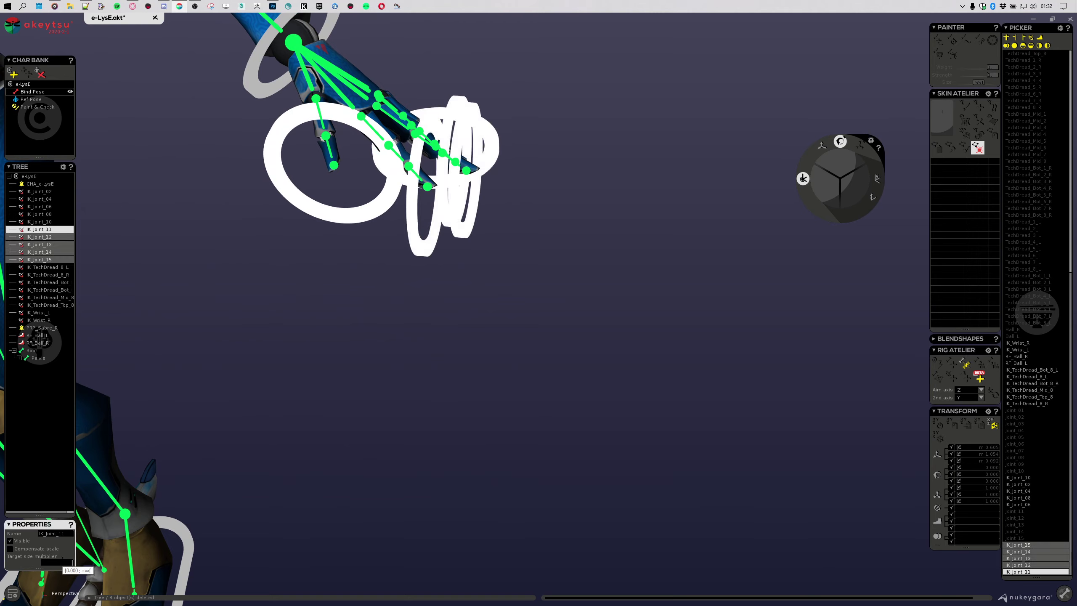
{"action": "type", "text": "0.2"}
{"action": "key", "text": "Return"}
{"action": "middle_click_drag", "start_coordinate": [454, 203], "coordinate": [492, 324], "text": "alt"}
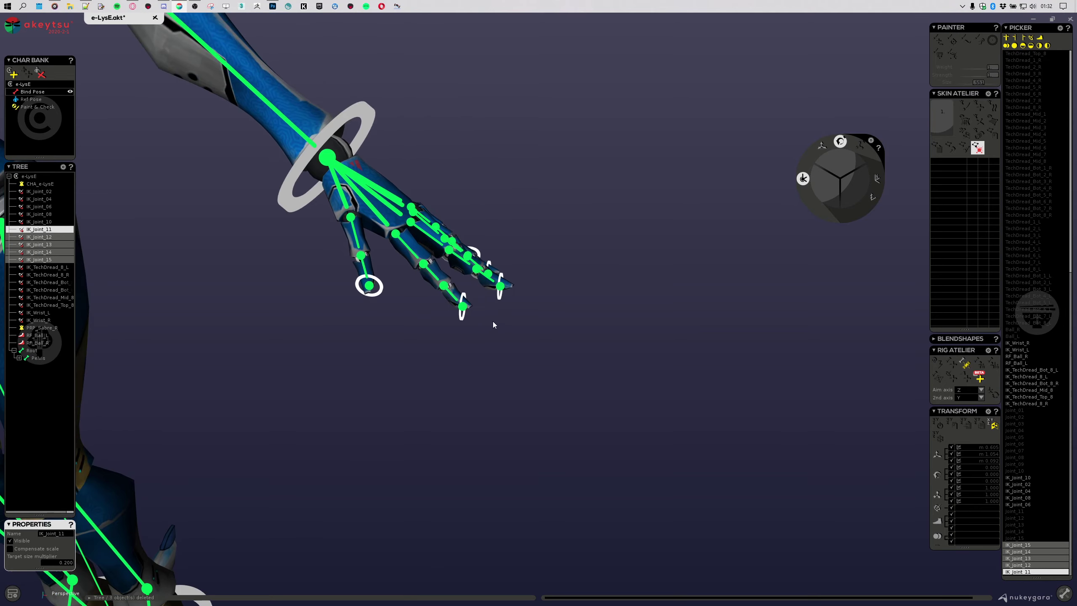
Step: Switch to the Idle_02 animation and enable the new joints and IK handles, Joint_01 through IK_Joint_11, for animation
{"action": "scroll", "coordinate": [500, 326], "scroll_direction": "down", "scroll_amount": 3}
{"action": "left_click_drag", "start_coordinate": [598, 335], "coordinate": [544, 308], "text": "alt"}
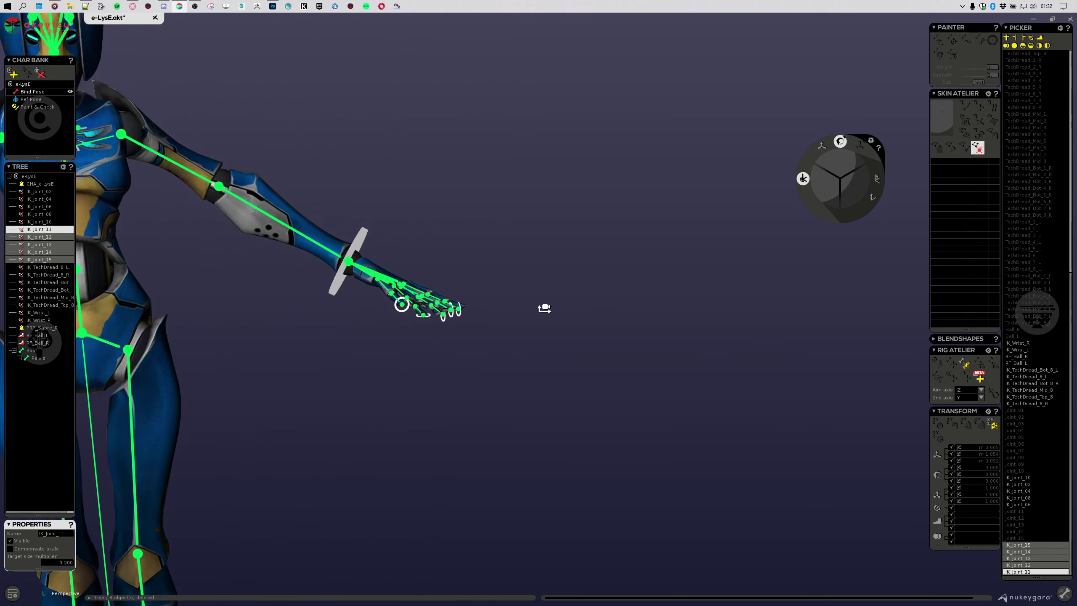
{"action": "middle_click_drag", "start_coordinate": [544, 308], "coordinate": [794, 405], "text": "alt"}
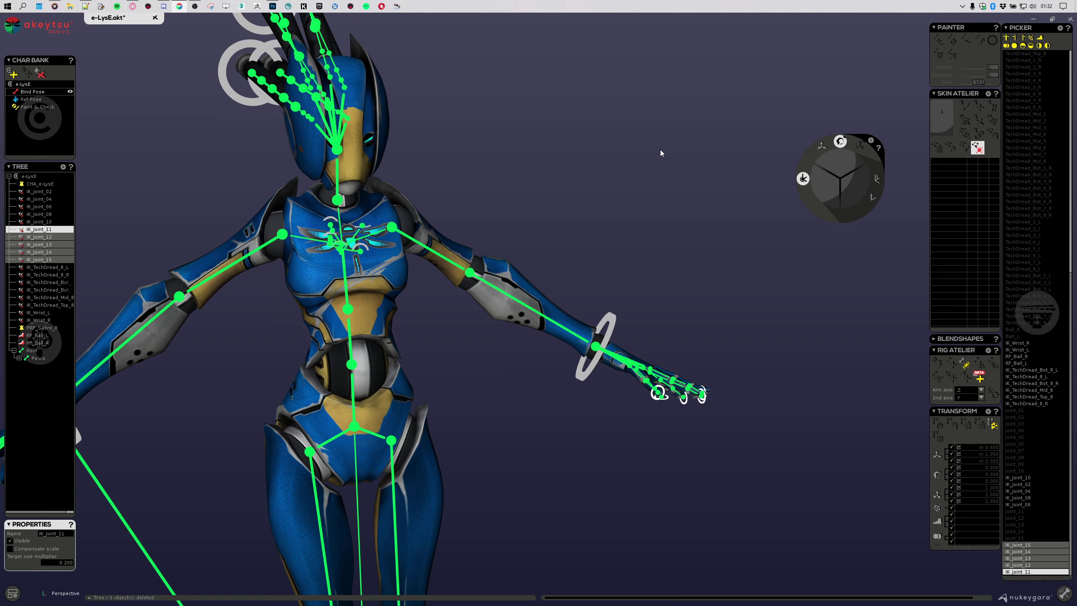
{"action": "left_click_drag", "start_coordinate": [681, 229], "coordinate": [663, 237], "text": "alt"}
{"action": "key", "text": "Tab"}
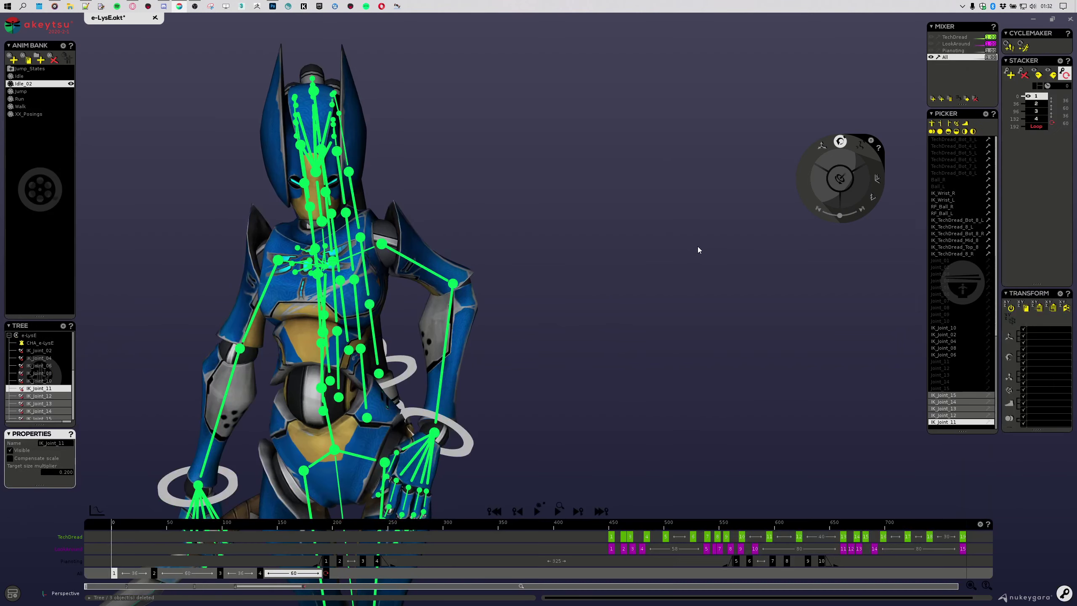
{"action": "left_click_drag", "start_coordinate": [563, 296], "coordinate": [662, 267], "text": "alt"}
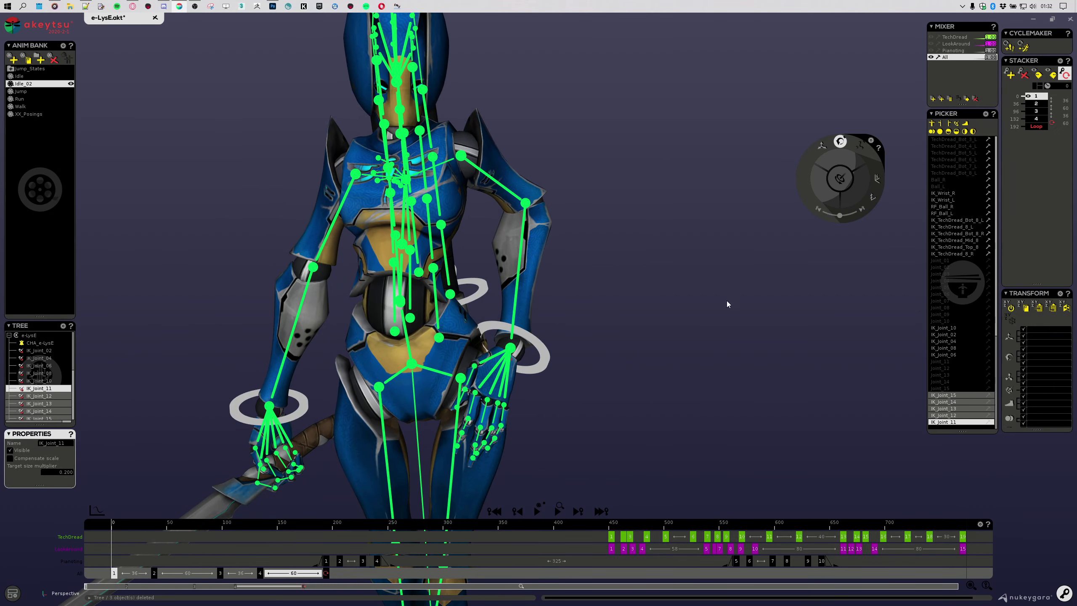
{"action": "left_click", "coordinate": [973, 422]}
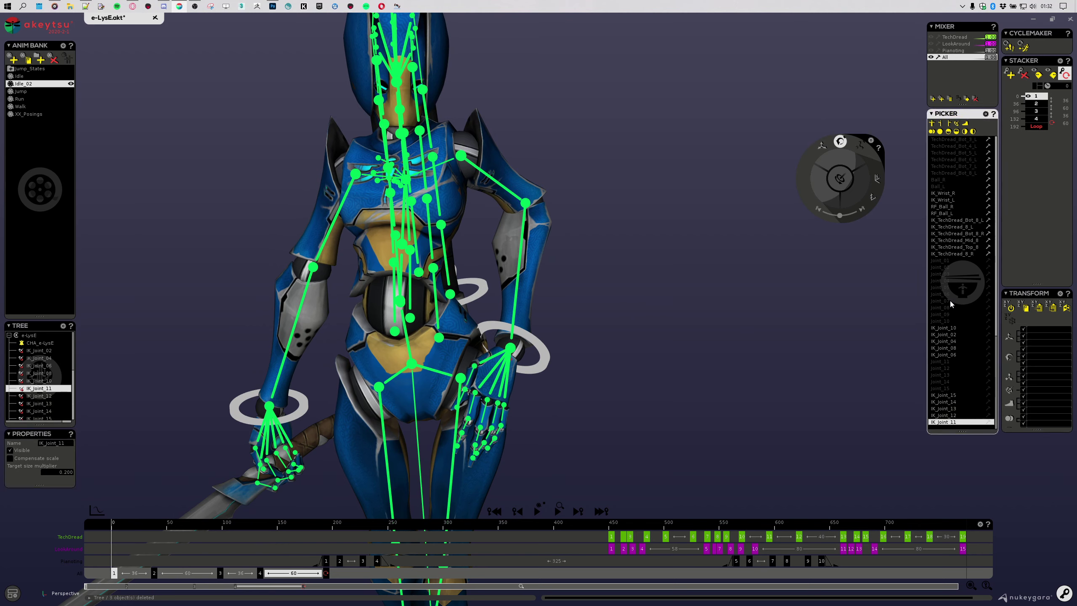
{"action": "left_click", "coordinate": [940, 261]}
{"action": "left_click", "coordinate": [953, 422]}
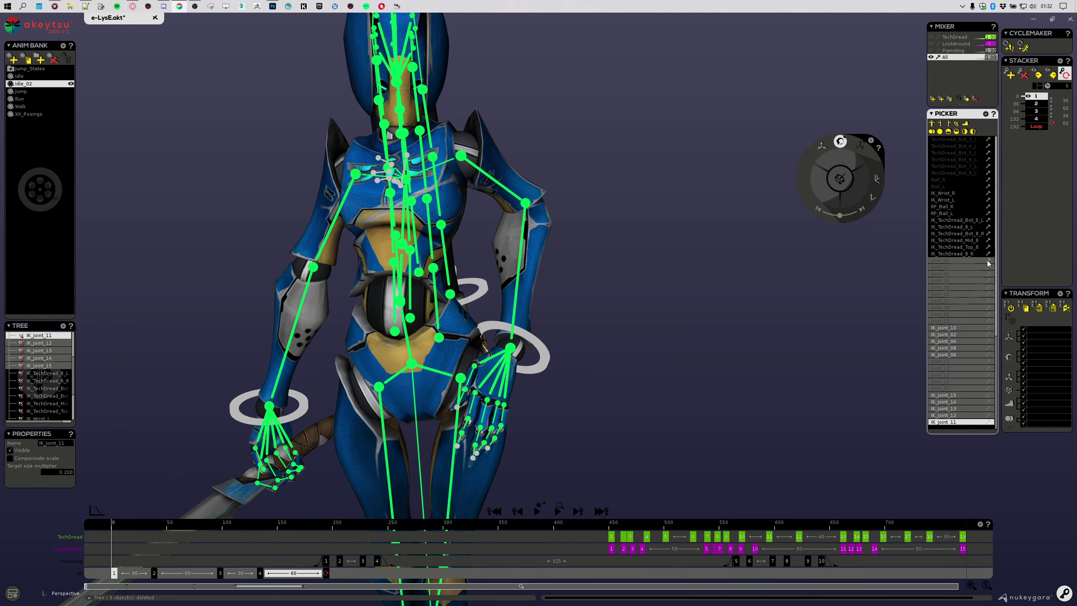
Step: Hide the skeleton's joints so only the mesh and the IK handles are displayed
{"action": "left_click_drag", "start_coordinate": [657, 280], "coordinate": [631, 317], "text": "alt"}
{"action": "scroll", "coordinate": [674, 279], "scroll_direction": "up", "scroll_amount": 3}
{"action": "middle_click_drag", "start_coordinate": [631, 316], "coordinate": [667, 429], "text": "alt"}
{"action": "key", "text": "j"}
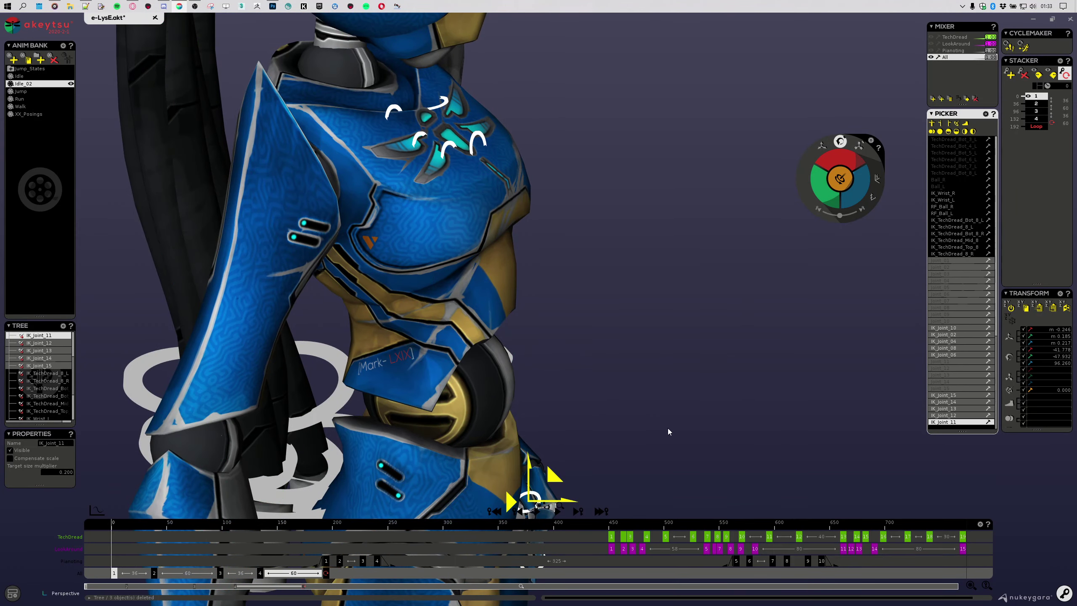
{"action": "left_click_drag", "start_coordinate": [674, 430], "coordinate": [563, 424], "text": "alt"}
{"action": "middle_click_drag", "start_coordinate": [564, 424], "coordinate": [589, 219], "text": "alt"}
{"action": "scroll", "coordinate": [589, 218], "scroll_direction": "down", "scroll_amount": 2}
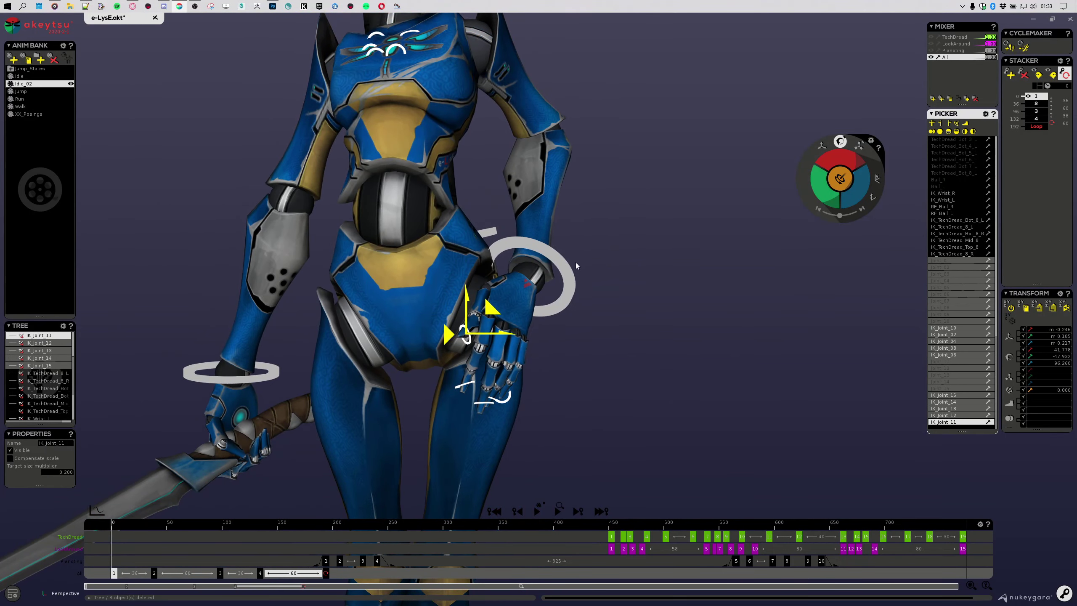
Step: With all Idle_02 keyframes selected, raise the left wrist handle, IK_Wrist_L, to chest height and rotate the hand toward the chest
{"action": "left_click", "coordinate": [504, 264]}
{"action": "left_click_drag", "start_coordinate": [505, 264], "coordinate": [681, 238], "text": "alt"}
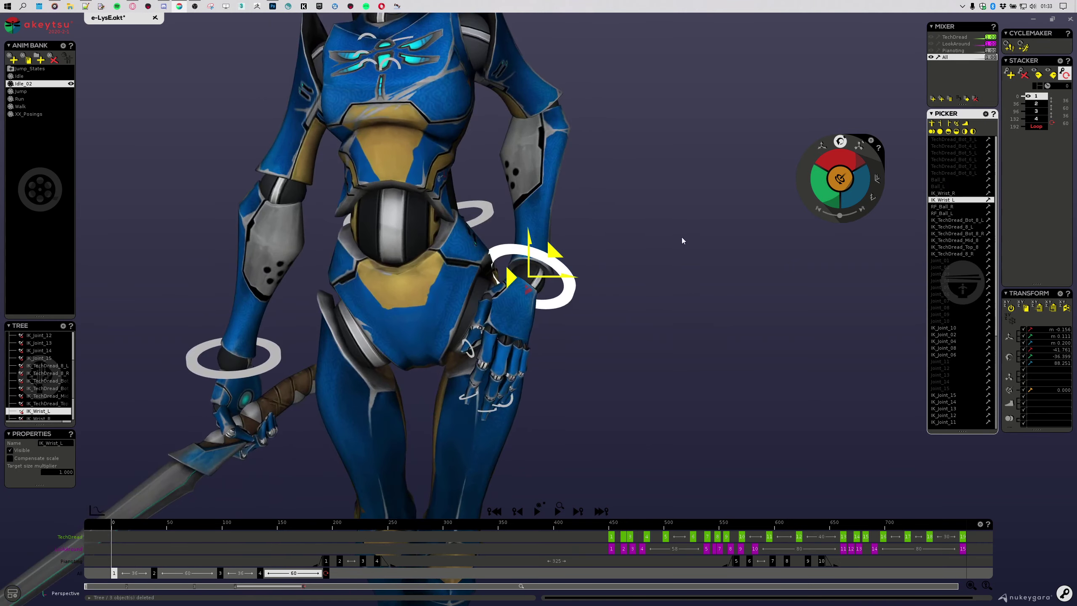
{"action": "right_click_drag", "start_coordinate": [681, 238], "coordinate": [671, 299], "text": "alt"}
{"action": "scroll", "coordinate": [514, 209], "scroll_direction": "down", "scroll_amount": 3}
{"action": "left_click_drag", "start_coordinate": [672, 355], "coordinate": [668, 392], "text": "alt"}
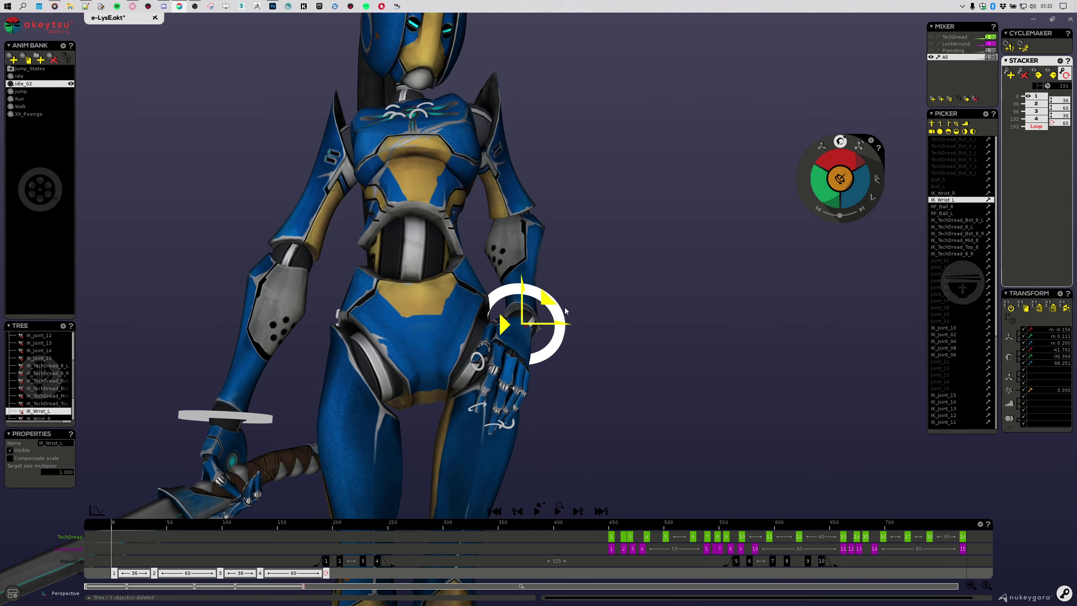
{"action": "left_click_drag", "start_coordinate": [545, 295], "coordinate": [596, 131]}
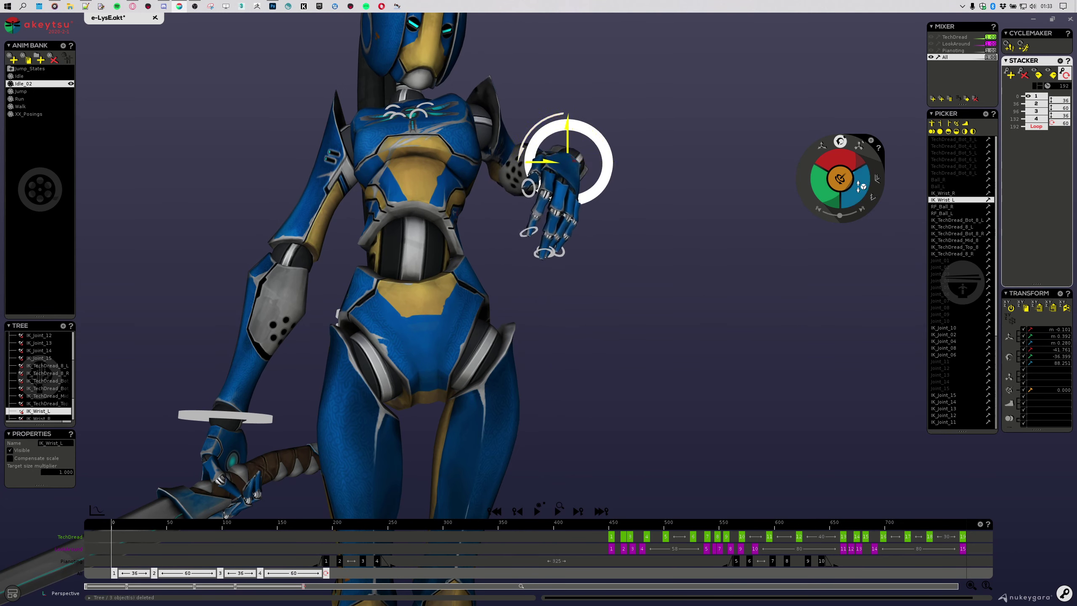
{"action": "mouse_move", "coordinate": [860, 186]}
{"action": "left_mouse_down"}
{"action": "mouse_move", "coordinate": [860, 199]}
{"action": "mouse_move", "coordinate": [858, 185]}
{"action": "left_mouse_up"}
{"action": "right_click_drag", "start_coordinate": [858, 186], "coordinate": [820, 116]}
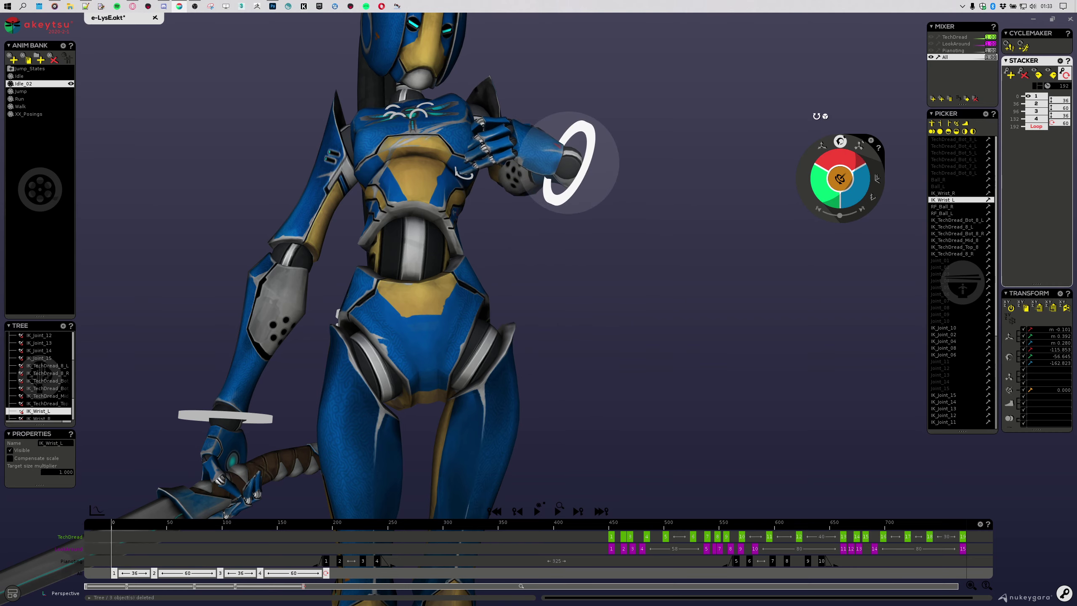
Step: Swivel the left arm's elbow to about -40.5 and move IK_Wrist_L so the hand is in front of the chest
{"action": "left_click_drag", "start_coordinate": [821, 116], "coordinate": [627, 240], "text": "alt"}
{"action": "middle_click_drag", "start_coordinate": [628, 240], "coordinate": [636, 395], "text": "alt"}
{"action": "right_click_drag", "start_coordinate": [636, 394], "coordinate": [815, 240], "text": "alt"}
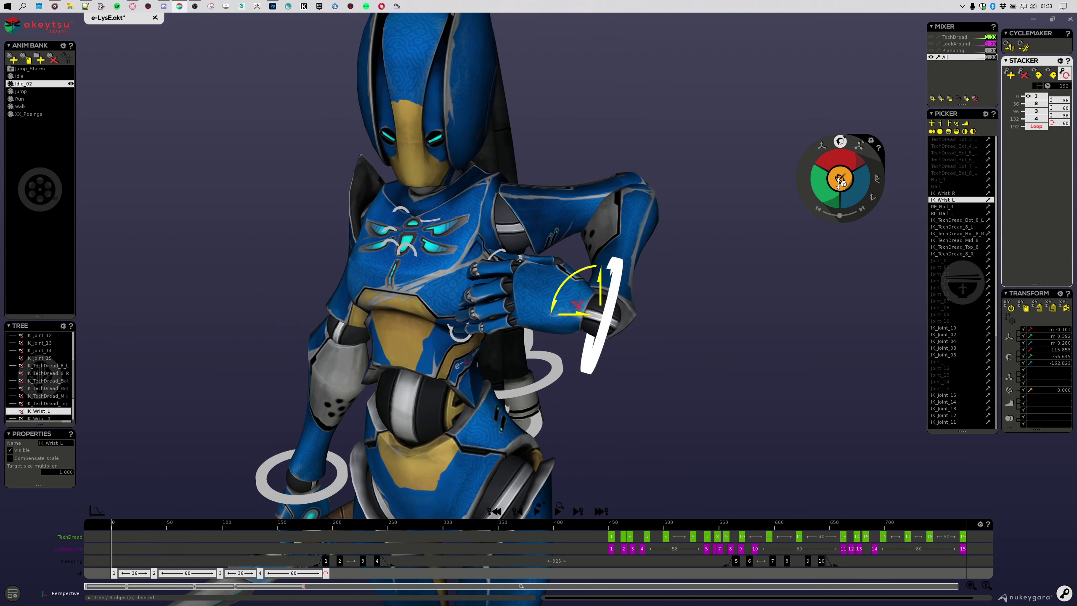
{"action": "left_click_drag", "start_coordinate": [840, 183], "coordinate": [851, 204]}
{"action": "left_click_drag", "start_coordinate": [706, 296], "coordinate": [558, 243], "text": "alt"}
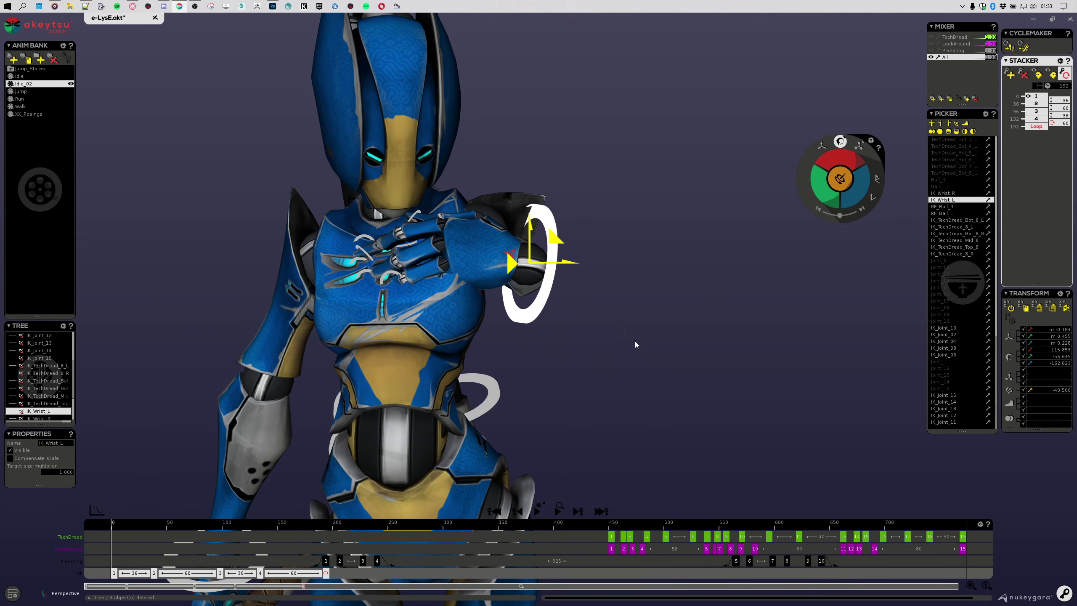
Step: Reposition IK_Wrist_L in depth and sideways so the left palm faces the chest emblem
{"action": "middle_click_drag", "start_coordinate": [636, 345], "coordinate": [546, 265]}
{"action": "left_click_drag", "start_coordinate": [518, 258], "coordinate": [468, 260]}
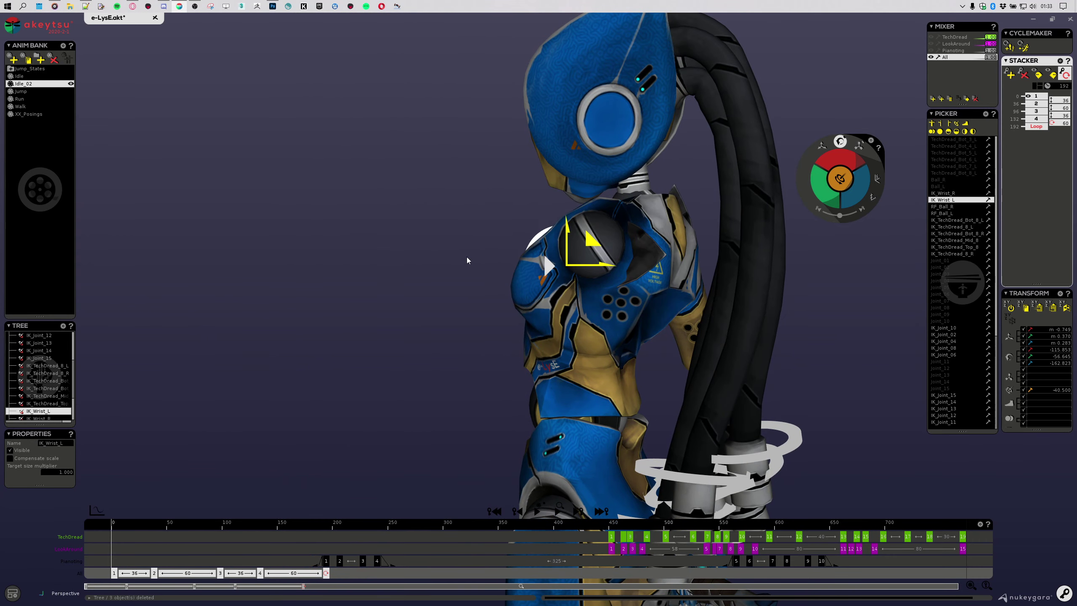
{"action": "key", "text": "ctrl+z"}
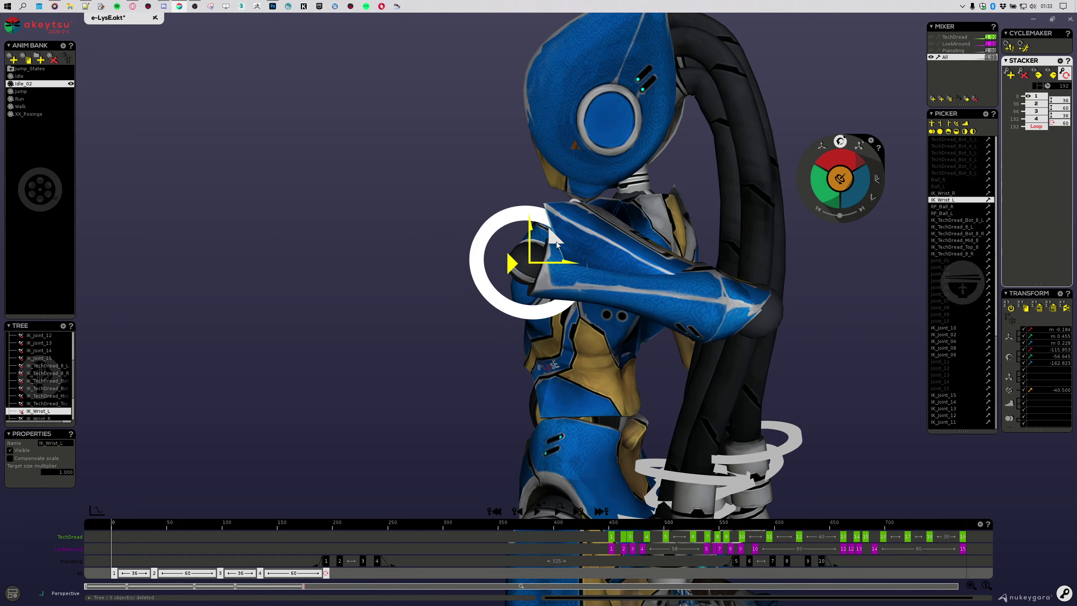
{"action": "left_click_drag", "start_coordinate": [556, 244], "coordinate": [481, 229]}
{"action": "middle_click_drag", "start_coordinate": [481, 229], "coordinate": [667, 226]}
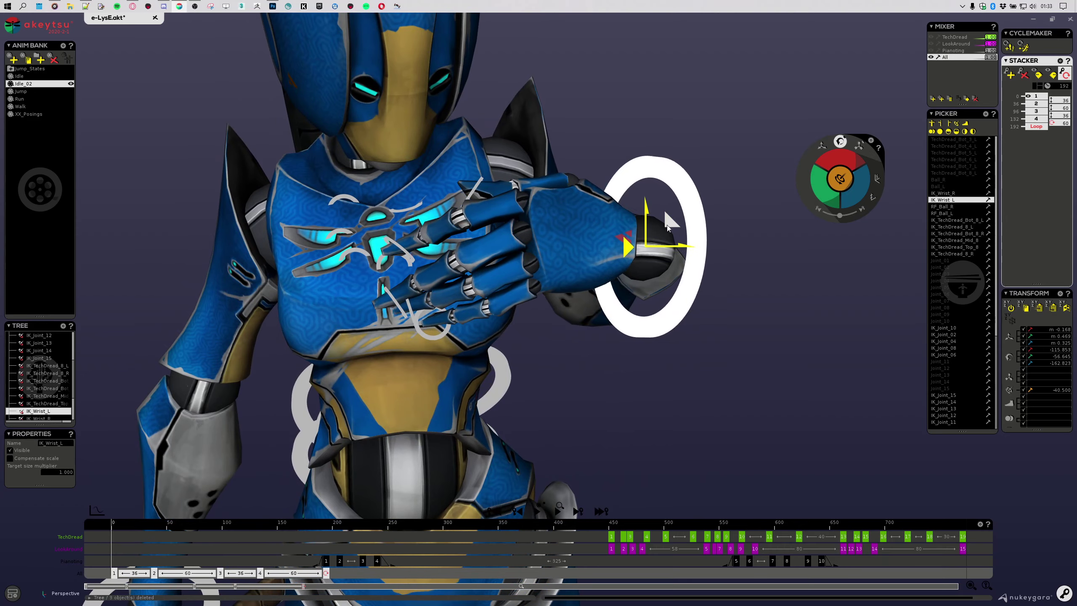
{"action": "left_click_drag", "start_coordinate": [667, 225], "coordinate": [628, 211]}
{"action": "middle_click_drag", "start_coordinate": [553, 337], "coordinate": [681, 359]}
Step: Rotate IK_Wrist_L to angle the left hand over the chest and set the arm's swivel to about -8.1
{"action": "left_click", "coordinate": [873, 196]}
{"action": "left_click_drag", "start_coordinate": [859, 186], "coordinate": [772, 217]}
{"action": "middle_click_drag", "start_coordinate": [773, 217], "coordinate": [720, 229]}
{"action": "left_click_drag", "start_coordinate": [841, 180], "coordinate": [837, 165]}
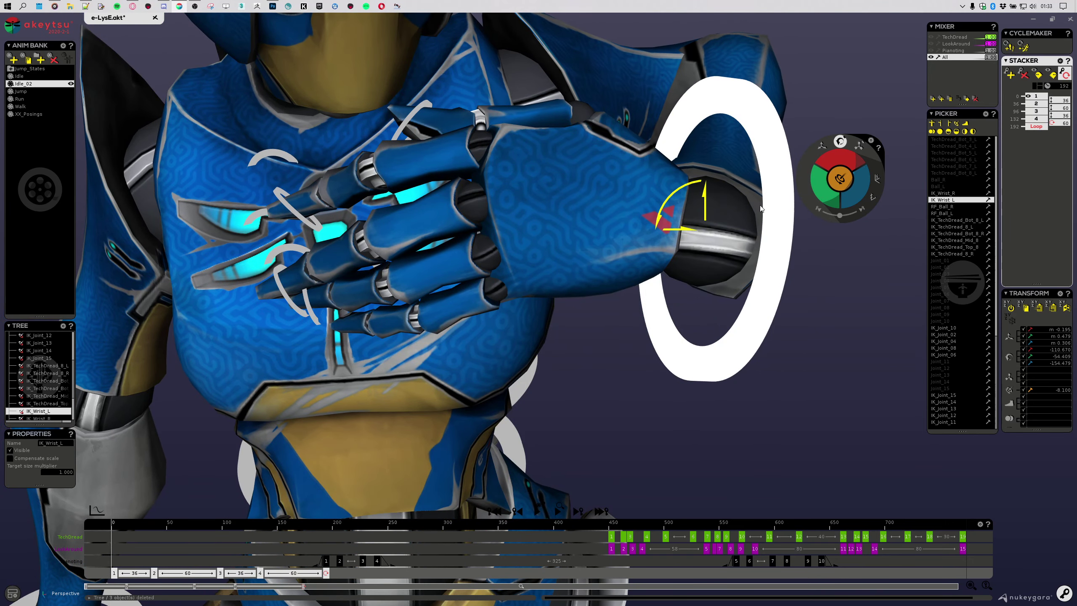
Step: Fine-tune the position of IK_Wrist_L so the left hand hovers just in front of the chest emblem
{"action": "middle_click_drag", "start_coordinate": [730, 204], "coordinate": [531, 357]}
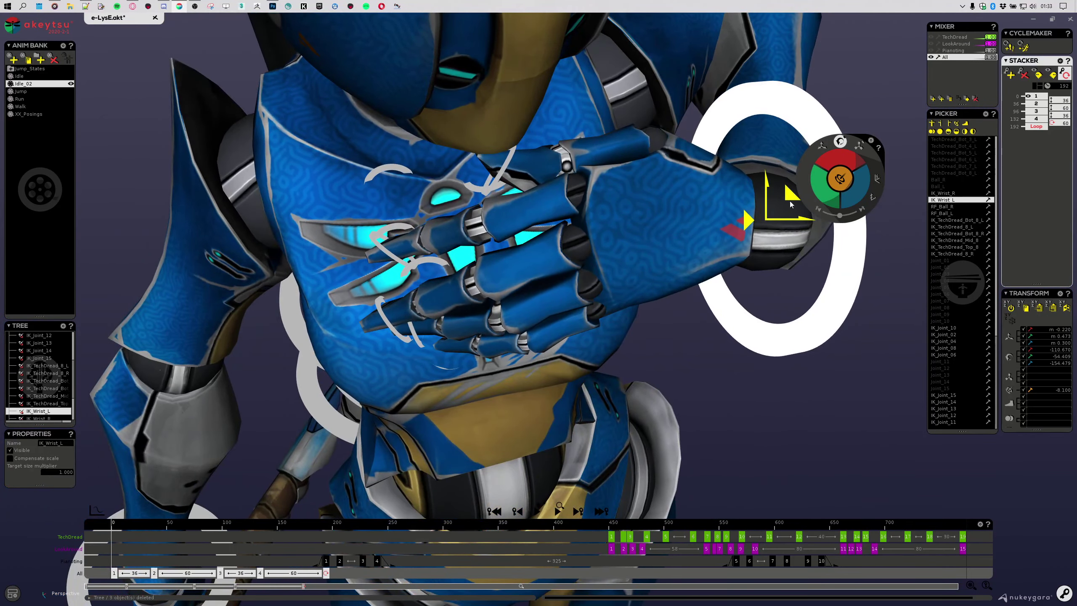
{"action": "middle_click_drag", "start_coordinate": [789, 205], "coordinate": [720, 218]}
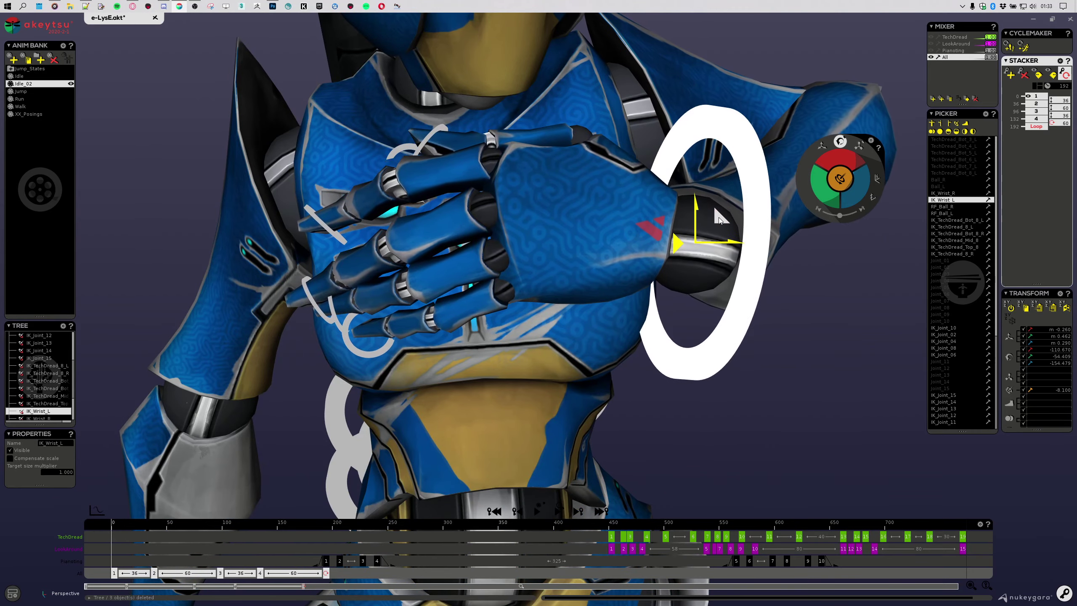
{"action": "left_click_drag", "start_coordinate": [719, 220], "coordinate": [730, 216]}
Step: Copy the position of the chest handle IK_Joint_06 onto the left thumb handle, IK_Joint_11
{"action": "middle_click_drag", "start_coordinate": [572, 317], "coordinate": [625, 351]}
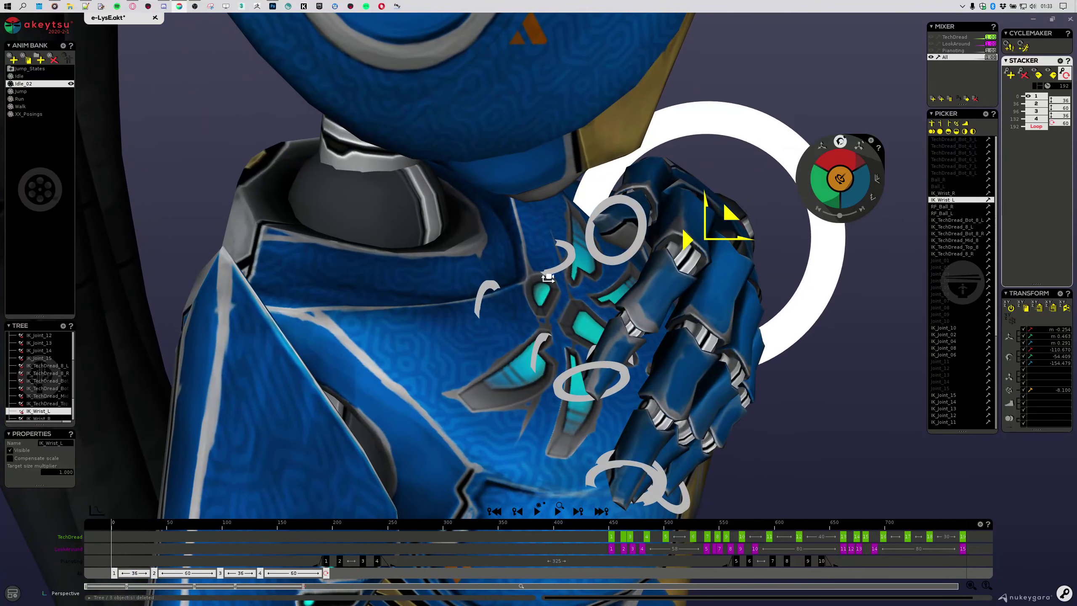
{"action": "scroll", "coordinate": [548, 278], "scroll_direction": "up", "scroll_amount": 3}
{"action": "middle_click_drag", "start_coordinate": [548, 278], "coordinate": [553, 224]}
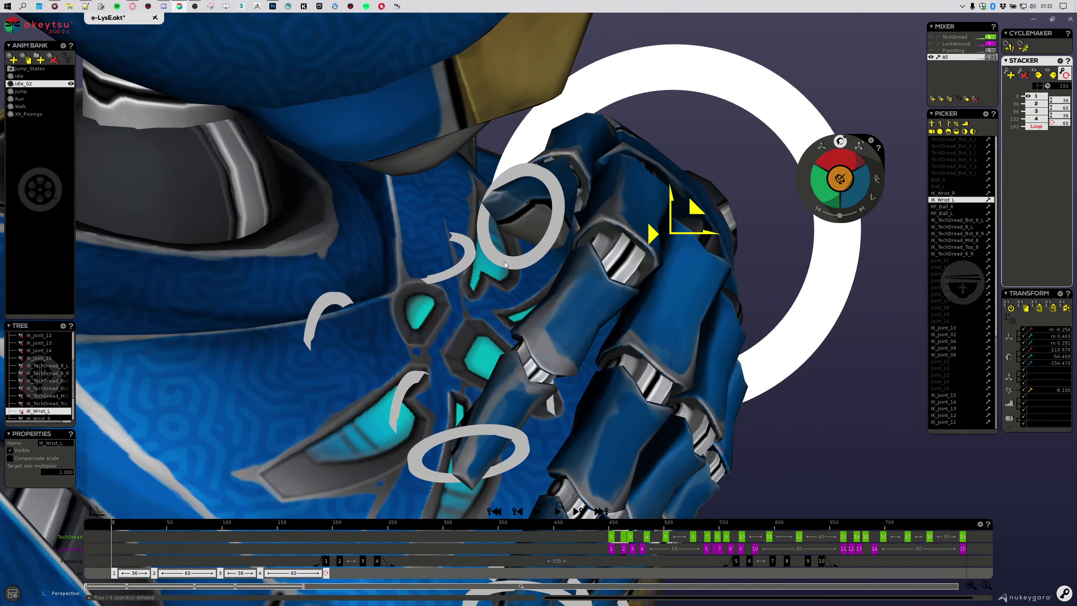
{"action": "left_click", "coordinate": [461, 266]}
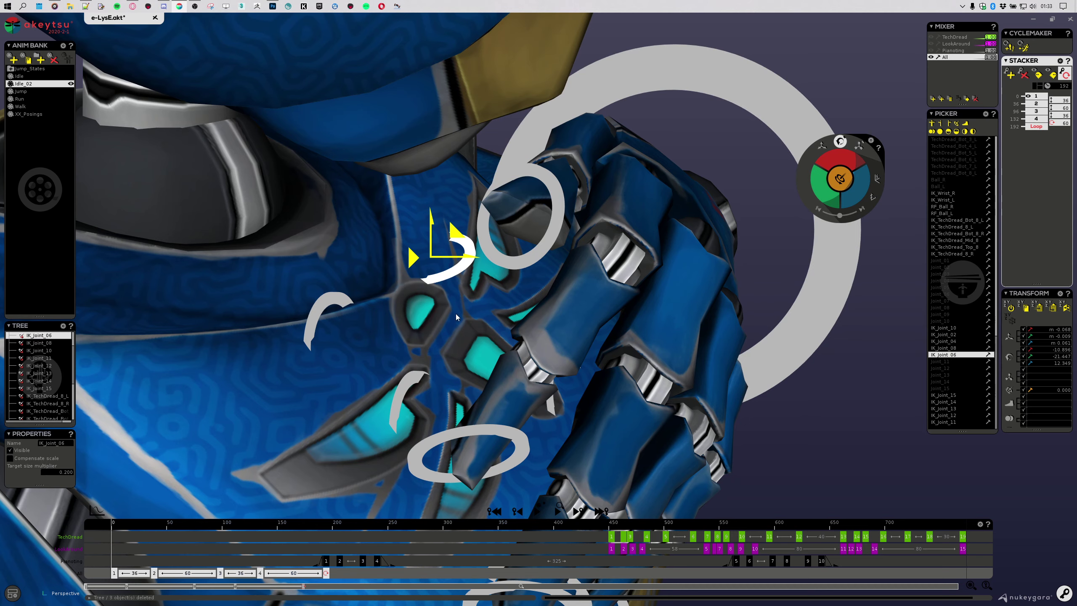
{"action": "left_click", "coordinate": [524, 267]}
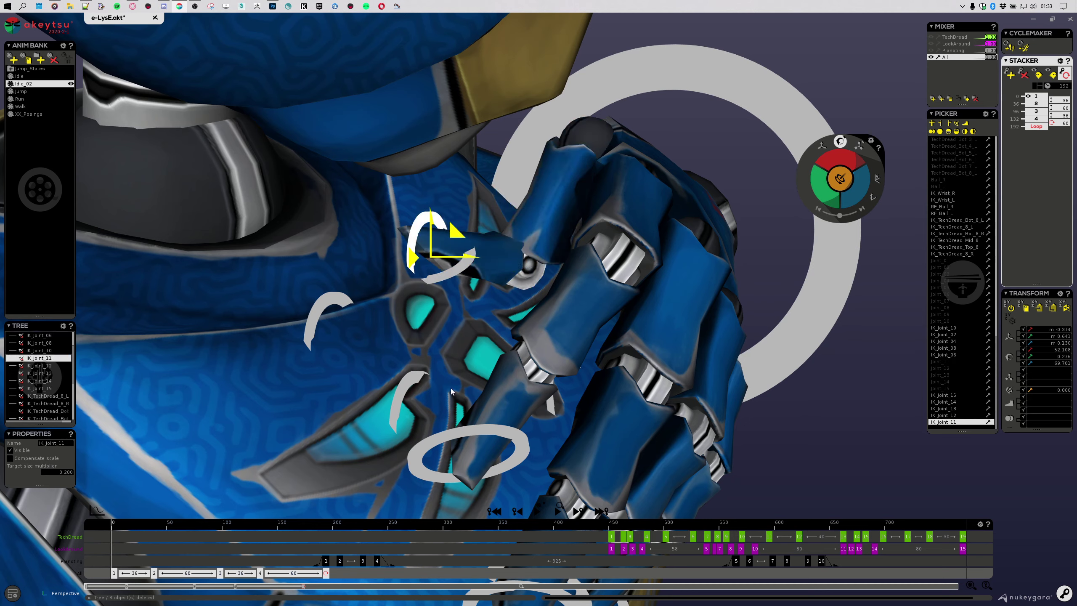
Step: Copy the position of the chest handle IK_Joint_08 onto the left index finger handle, IK_Joint_12
{"action": "left_click", "coordinate": [323, 315]}
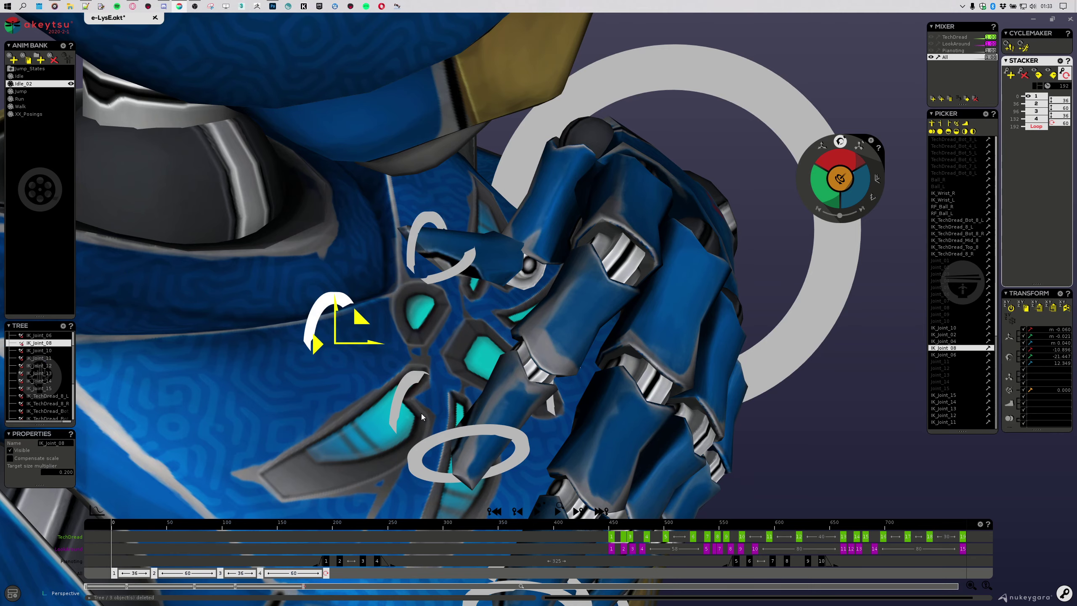
{"action": "left_click", "coordinate": [439, 438]}
{"action": "key", "text": "ctrl+v"}
{"action": "middle_click_drag", "start_coordinate": [428, 419], "coordinate": [455, 232], "text": "alt"}
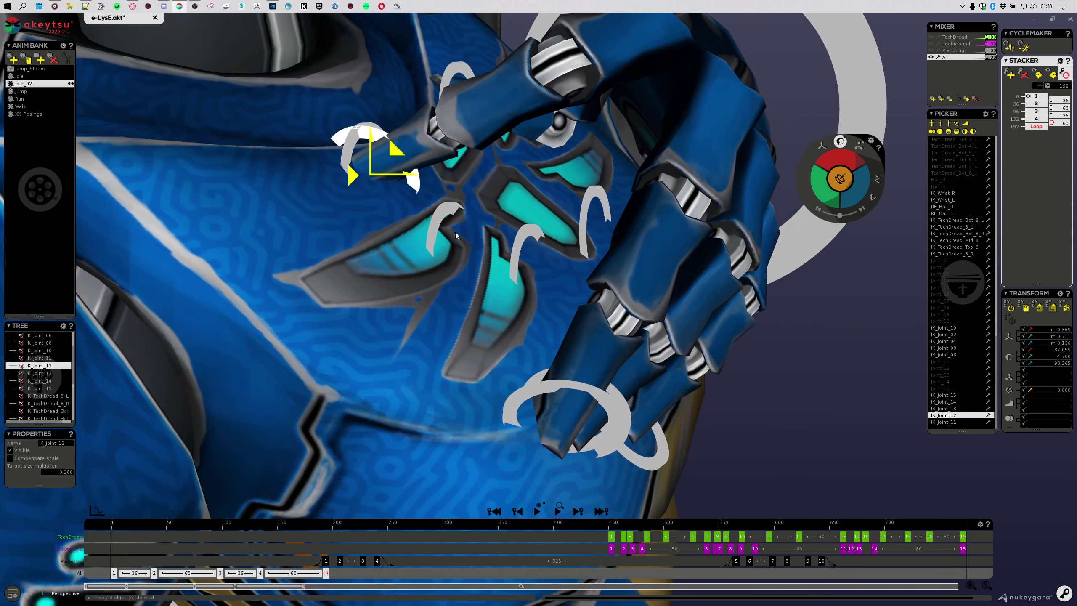
Step: Match the left middle finger handle to the chest handle IK_Joint_04 and the ring finger handle, IK_Joint_14, to IK_Joint_02
{"action": "left_click", "coordinate": [443, 218]}
{"action": "left_click", "coordinate": [525, 393]}
{"action": "left_click_drag", "start_coordinate": [659, 391], "coordinate": [681, 326], "text": "alt"}
{"action": "key", "text": "ctrl+v"}
{"action": "left_click", "coordinate": [575, 385]}
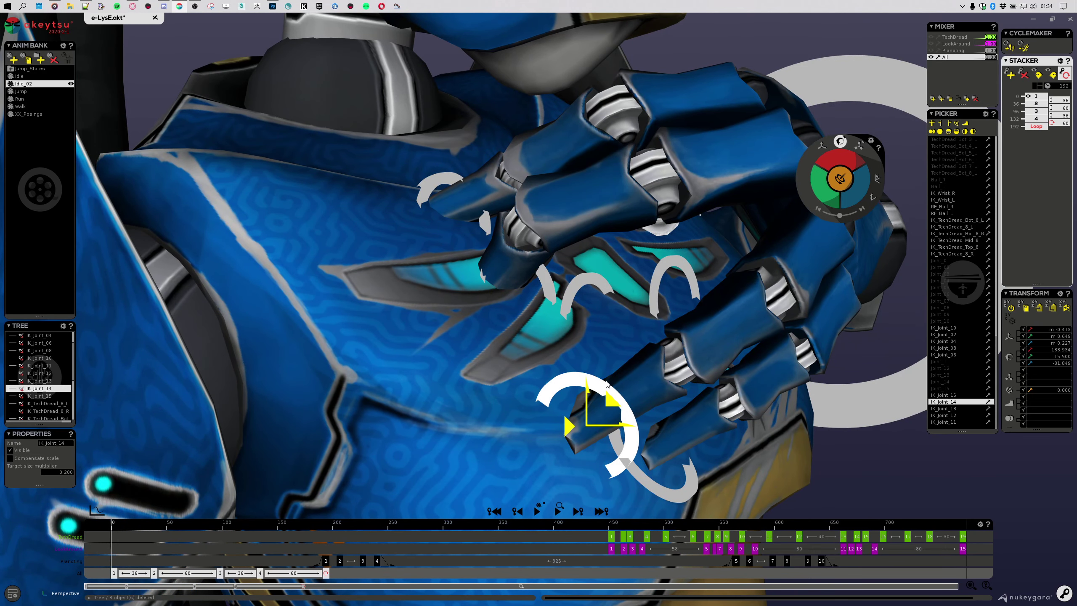
{"action": "left_click", "coordinate": [591, 283]}
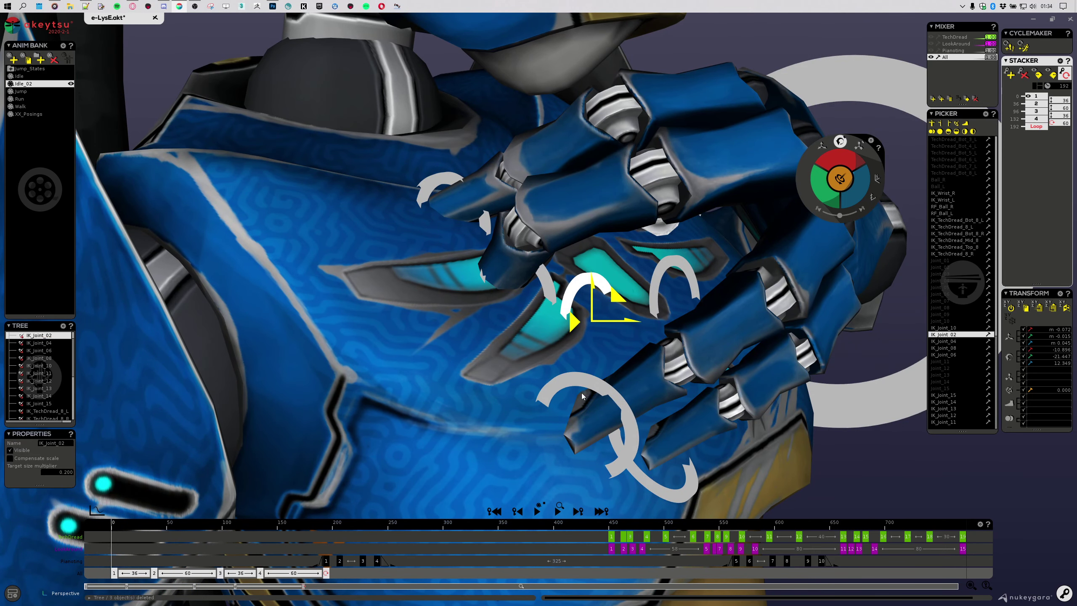
{"action": "left_click_drag", "start_coordinate": [583, 382], "coordinate": [583, 426]}
Step: Move the chest handle IK_Joint_10 and its base joint, Joint_10, lower on the chest toward the left pinky
{"action": "left_click", "coordinate": [671, 263]}
{"action": "middle_click_drag", "start_coordinate": [583, 425], "coordinate": [727, 313]}
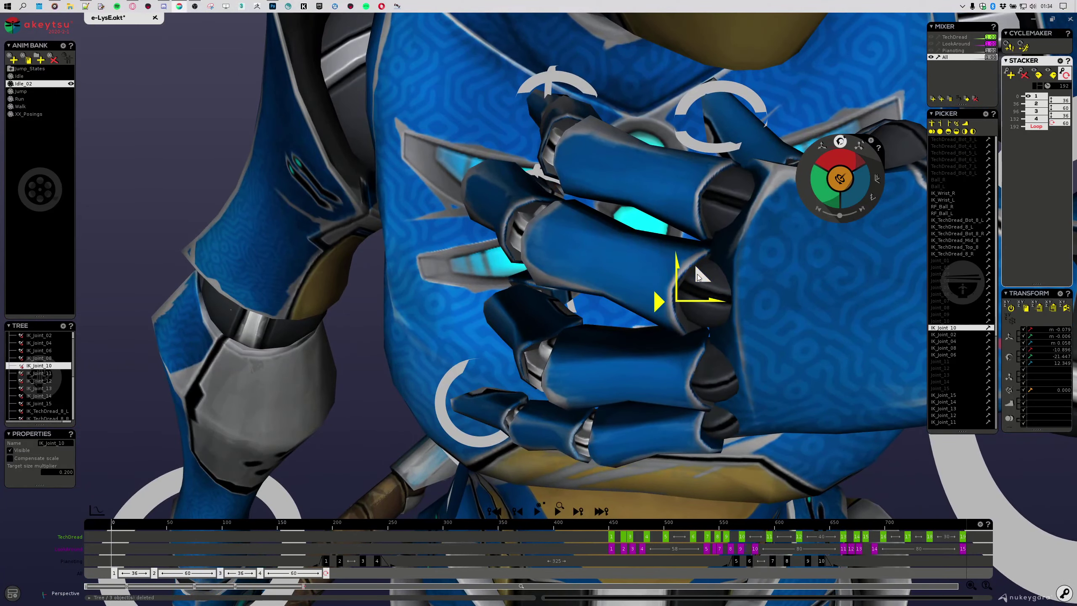
{"action": "left_click_drag", "start_coordinate": [652, 336], "coordinate": [647, 379]}
{"action": "left_click", "coordinate": [950, 321]}
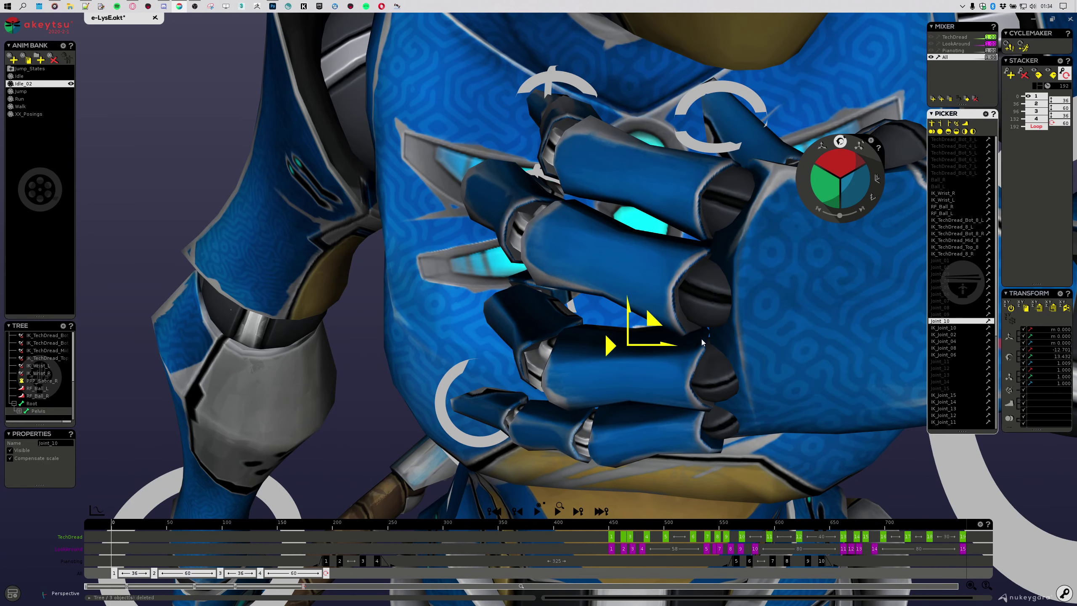
{"action": "left_click_drag", "start_coordinate": [651, 324], "coordinate": [591, 361]}
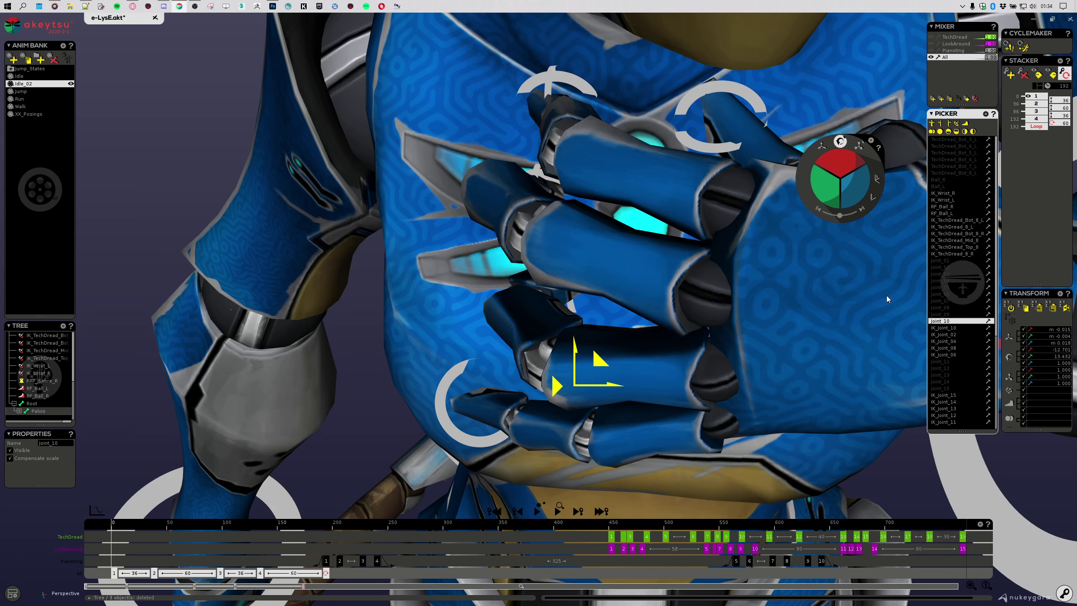
Step: Nudge the chest joint Joint_08 slightly at the left index fingertip
{"action": "left_click", "coordinate": [949, 315]}
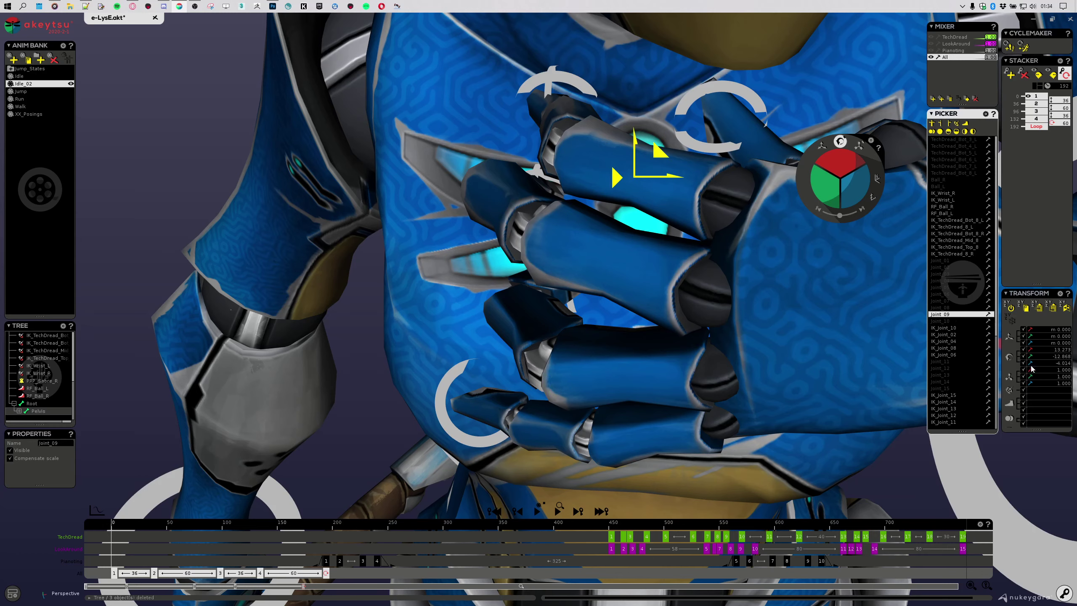
{"action": "left_click", "coordinate": [949, 308]}
{"action": "left_click_drag", "start_coordinate": [583, 88], "coordinate": [606, 84]}
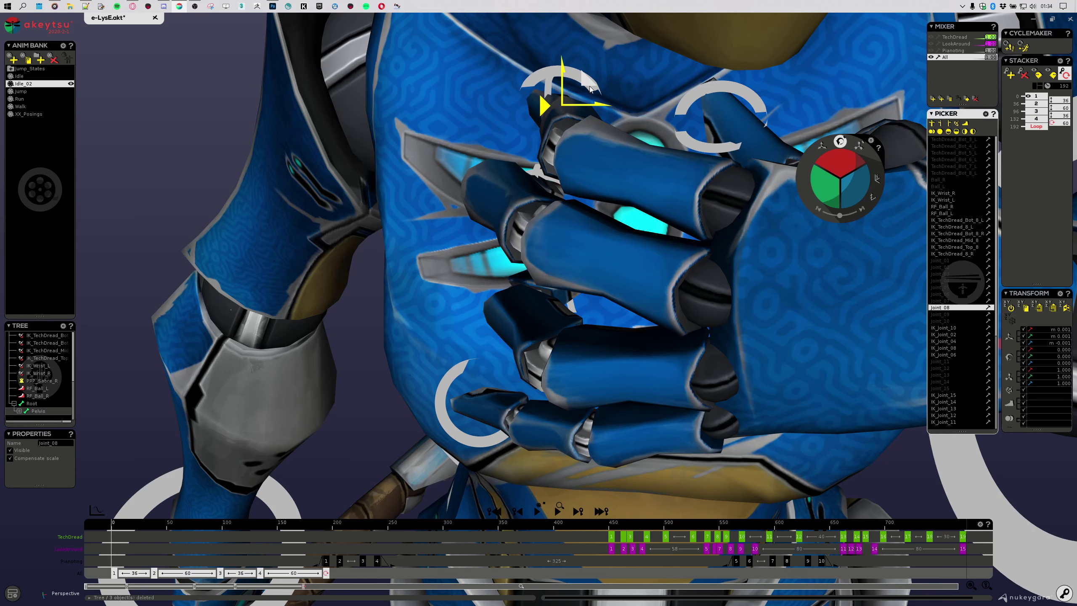
{"action": "left_click_drag", "start_coordinate": [363, 206], "coordinate": [446, 201], "text": "alt"}
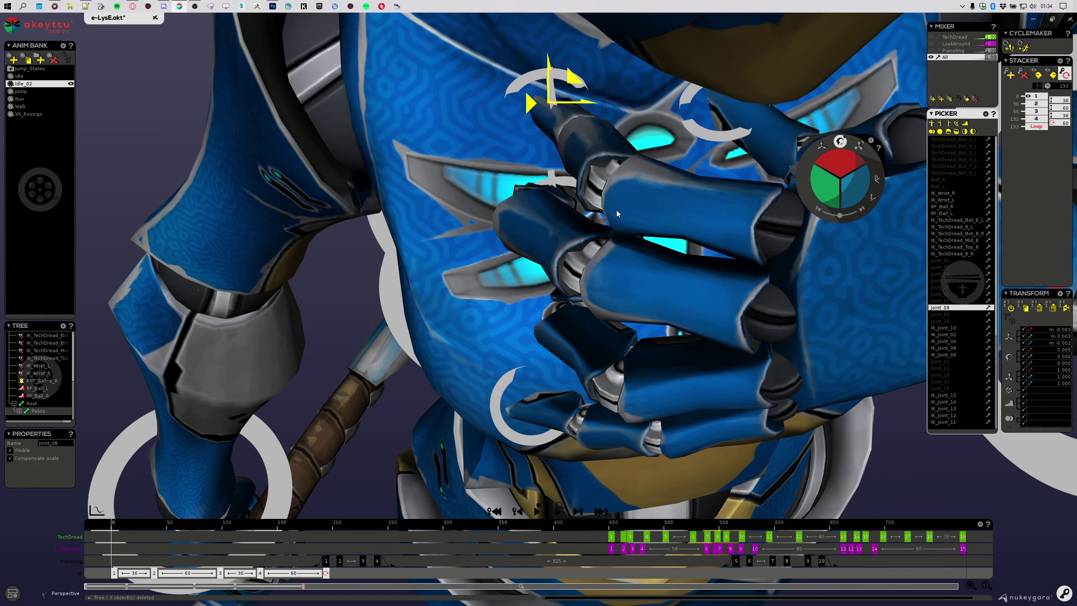
Step: Copy the position of the chest handle IK_Joint_10 onto the left pinky handle, IK_Joint_15
{"action": "middle_click_drag", "start_coordinate": [529, 188], "coordinate": [563, 331]}
{"action": "left_click", "coordinate": [662, 338]}
{"action": "middle_click_drag", "start_coordinate": [661, 338], "coordinate": [490, 416]}
{"action": "left_click", "coordinate": [483, 444]}
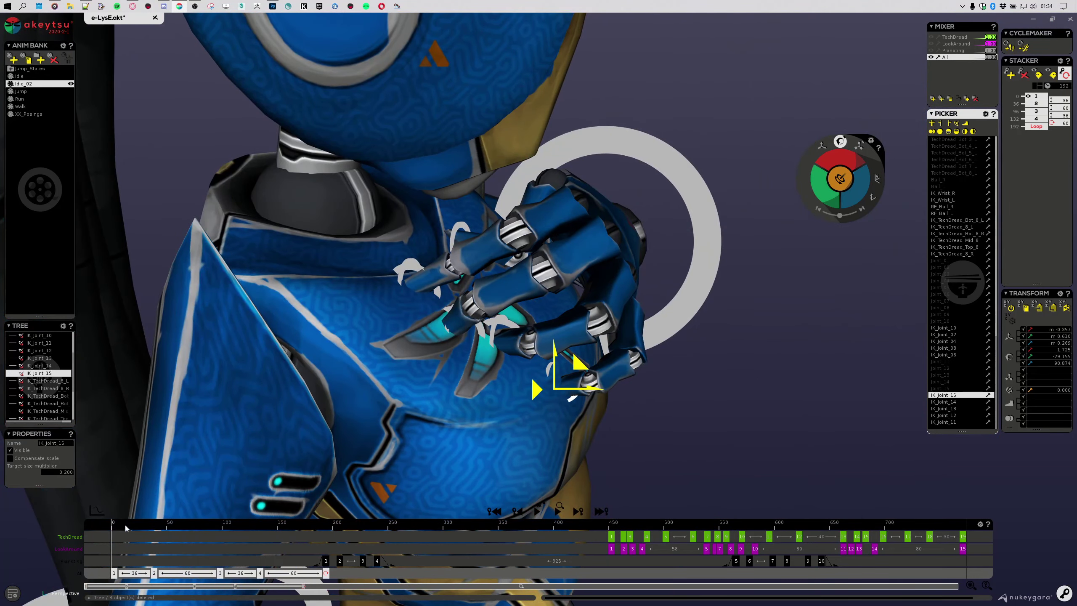
Step: Scrub and play the Idle_02 animation to check how the left fingers stay on the chest
{"action": "left_click_drag", "start_coordinate": [122, 527], "coordinate": [32, 532]}
{"action": "middle_click_drag", "start_coordinate": [594, 399], "coordinate": [665, 375]}
{"action": "left_click_drag", "start_coordinate": [135, 525], "coordinate": [293, 522]}
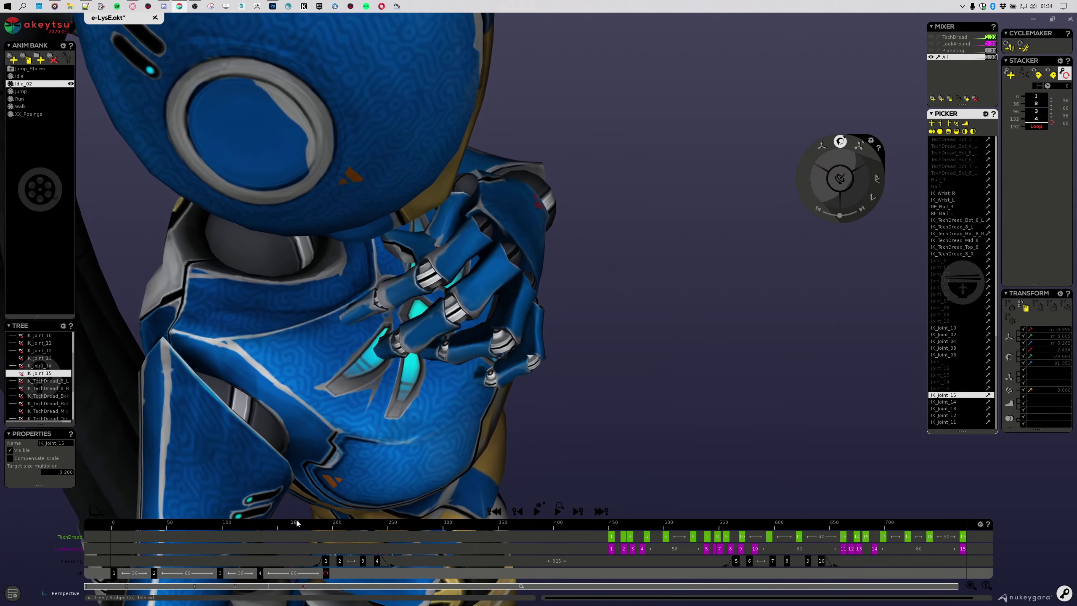
{"action": "key", "text": "ctrl+a"}
{"action": "scroll", "coordinate": [671, 408], "scroll_direction": "down", "scroll_amount": 3}
{"action": "middle_click_drag", "start_coordinate": [671, 408], "coordinate": [616, 366]}
{"action": "key", "text": "space"}
{"action": "key", "text": "space"}
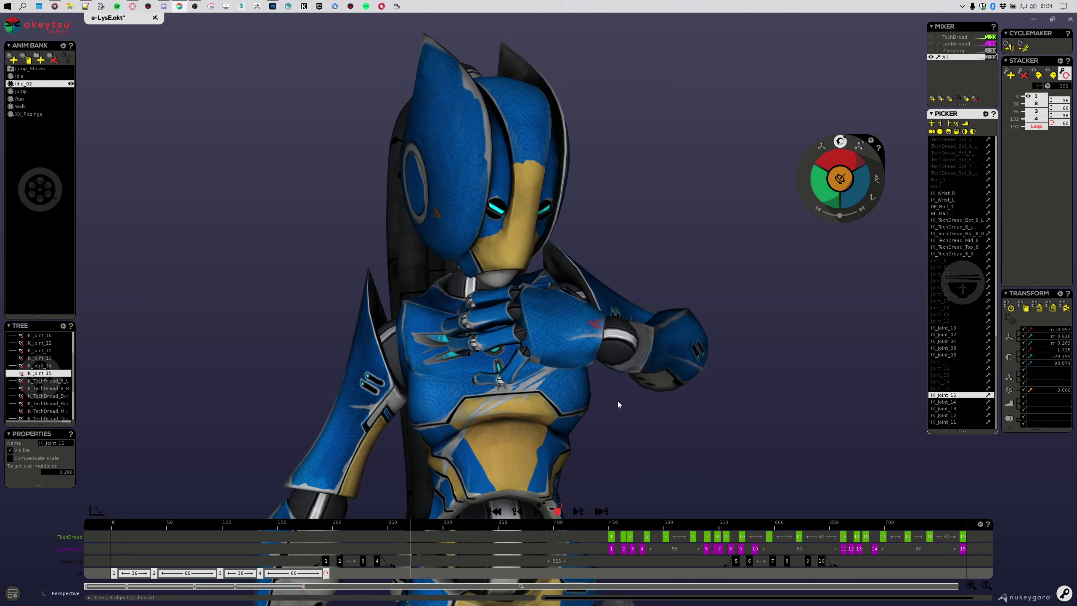
{"action": "key", "text": "space"}
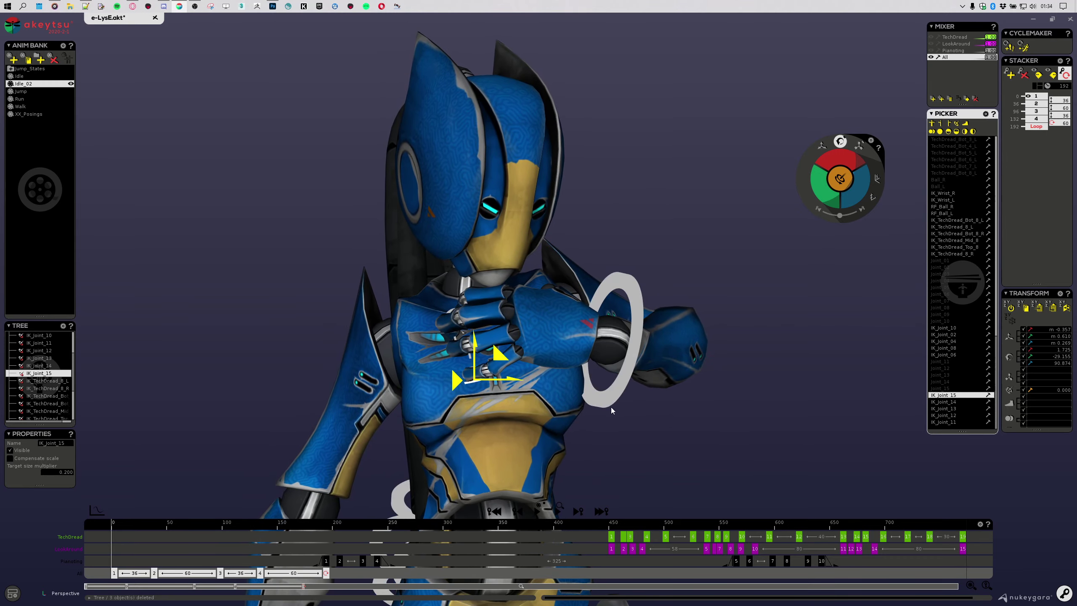
Step: Reset the rotations of all left finger joints, from the pinky through the thumb, to 0
{"action": "left_click_drag", "start_coordinate": [611, 408], "coordinate": [567, 354], "text": "alt"}
{"action": "scroll", "coordinate": [597, 342], "scroll_direction": "up", "scroll_amount": 5}
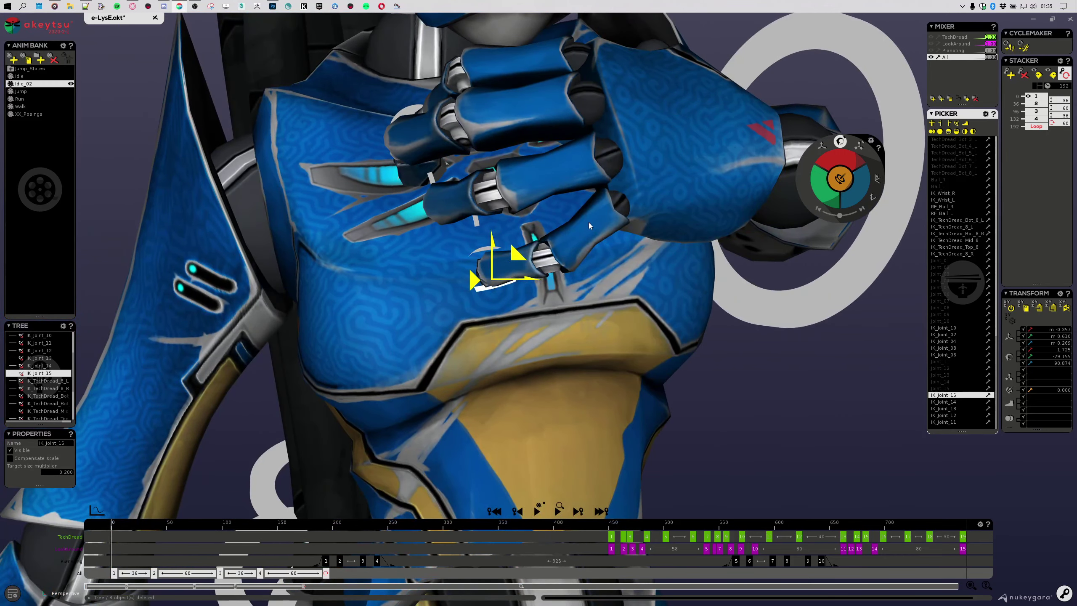
{"action": "left_click", "coordinate": [560, 182], "text": "shift"}
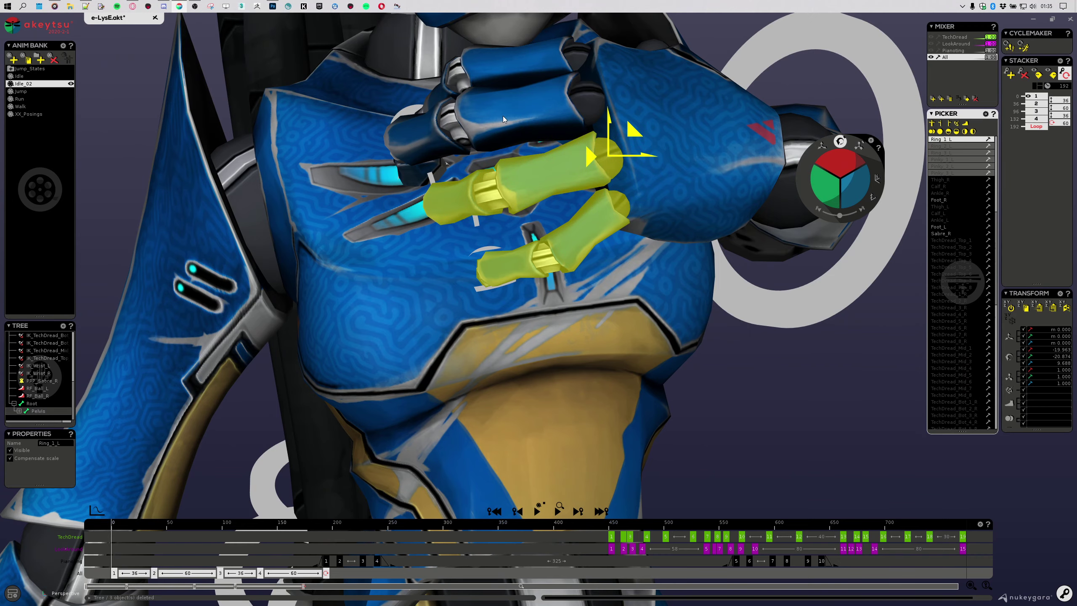
{"action": "left_click", "coordinate": [537, 103], "text": "shift"}
{"action": "left_click_drag", "start_coordinate": [536, 103], "coordinate": [572, 129], "text": "alt"}
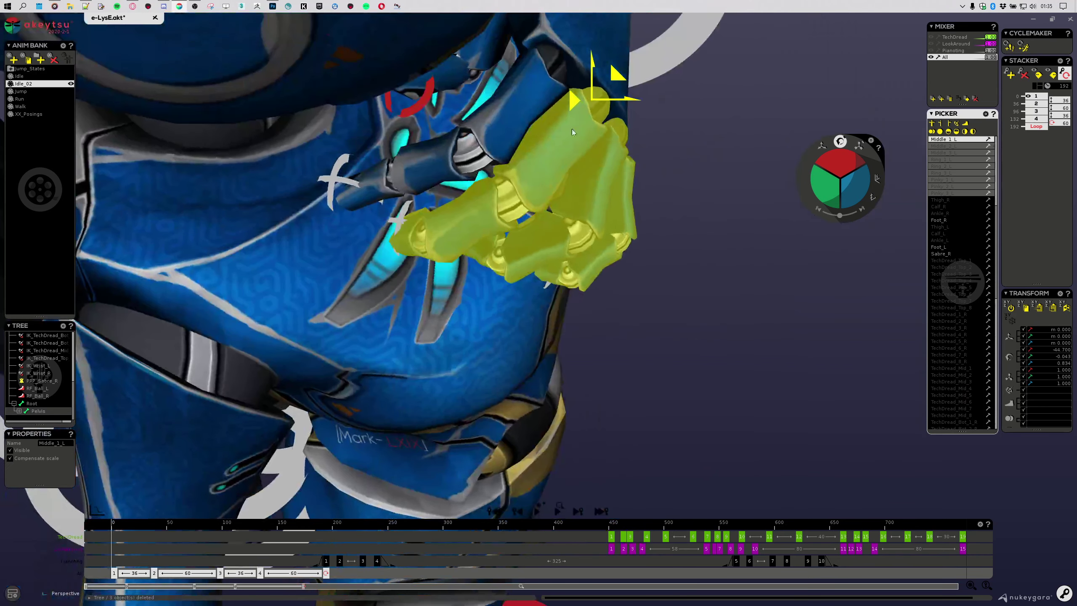
{"action": "left_click", "coordinate": [526, 93], "text": "shift"}
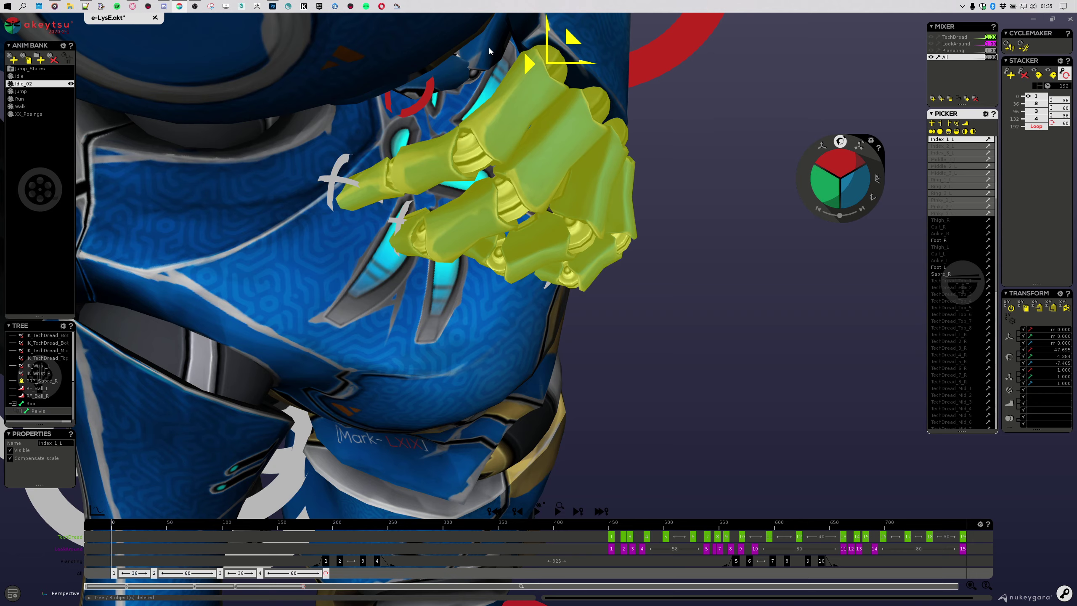
{"action": "left_click_drag", "start_coordinate": [687, 127], "coordinate": [555, 173], "text": "alt"}
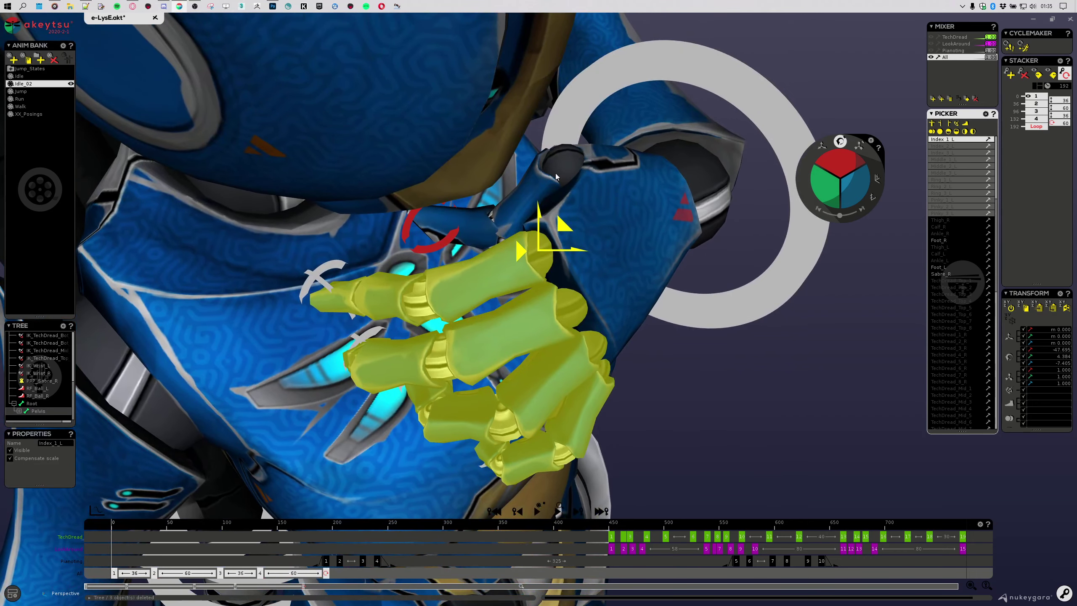
{"action": "left_click", "coordinate": [552, 159], "text": "shift"}
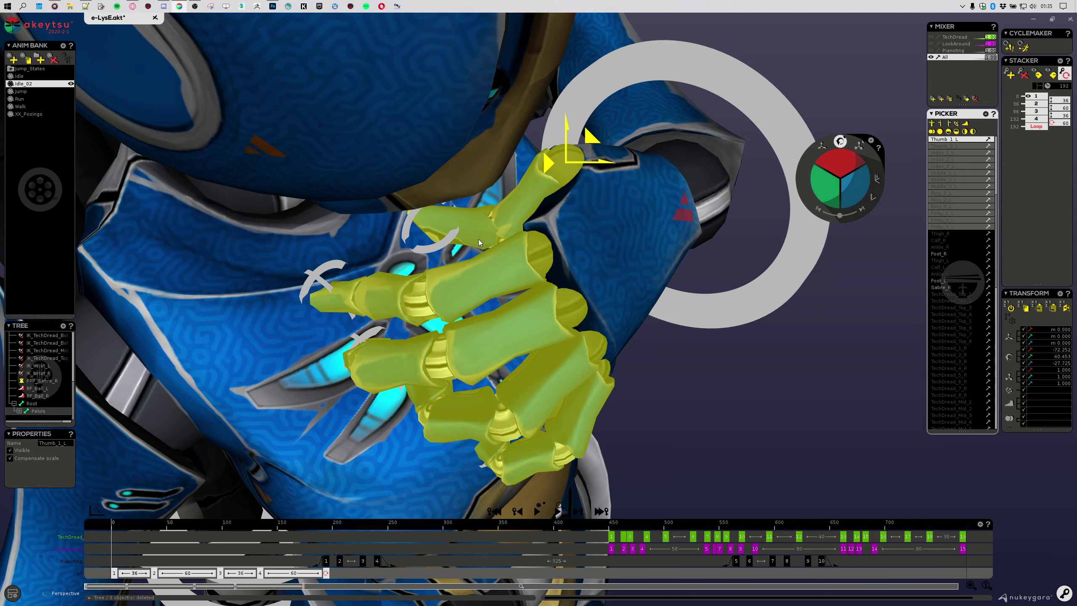
{"action": "key", "text": "0"}
Step: Rematch the left thumb handle, IK_Joint_11, to chest handle IK_Joint_06 and the index handle, IK_Joint_12, to IK_Joint_08
{"action": "left_click_drag", "start_coordinate": [798, 283], "coordinate": [779, 246], "text": "alt"}
{"action": "left_click_drag", "start_coordinate": [405, 214], "coordinate": [461, 279], "text": "alt"}
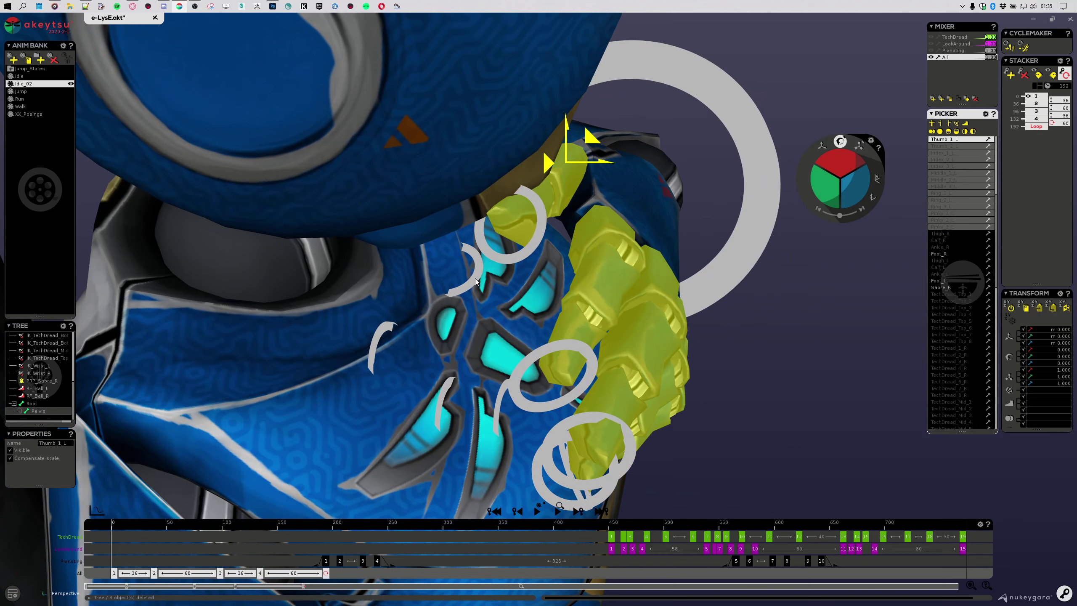
{"action": "left_click", "coordinate": [476, 281]}
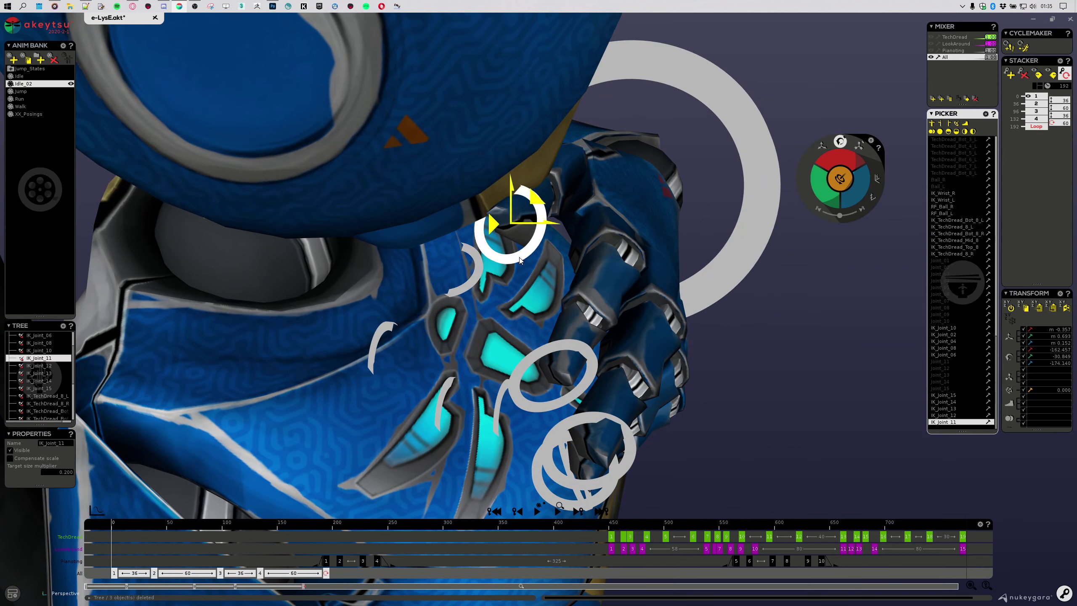
{"action": "left_click", "coordinate": [375, 346]}
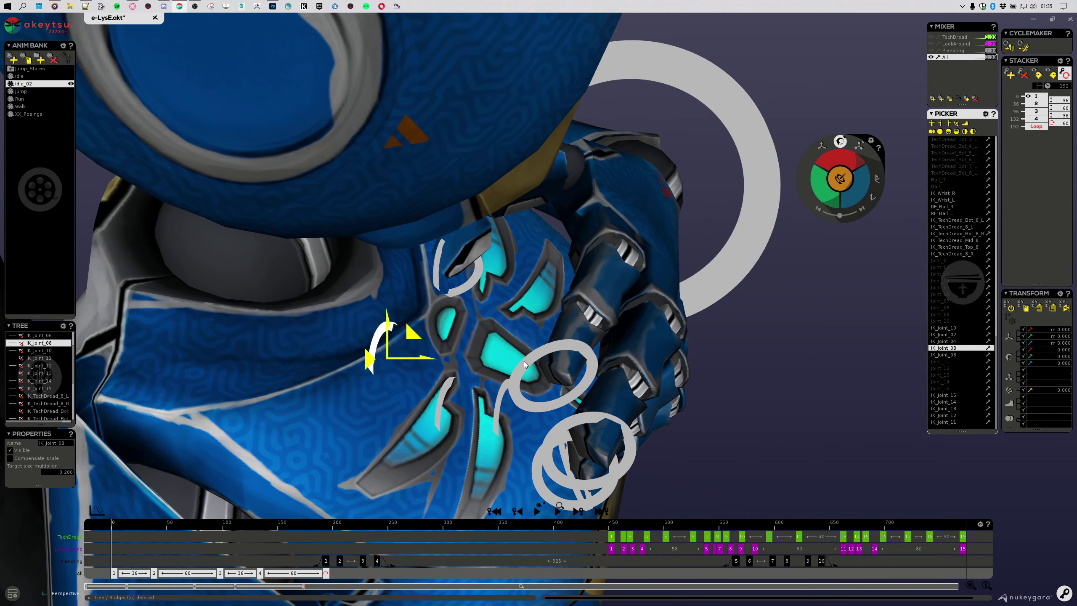
{"action": "left_click", "coordinate": [551, 349]}
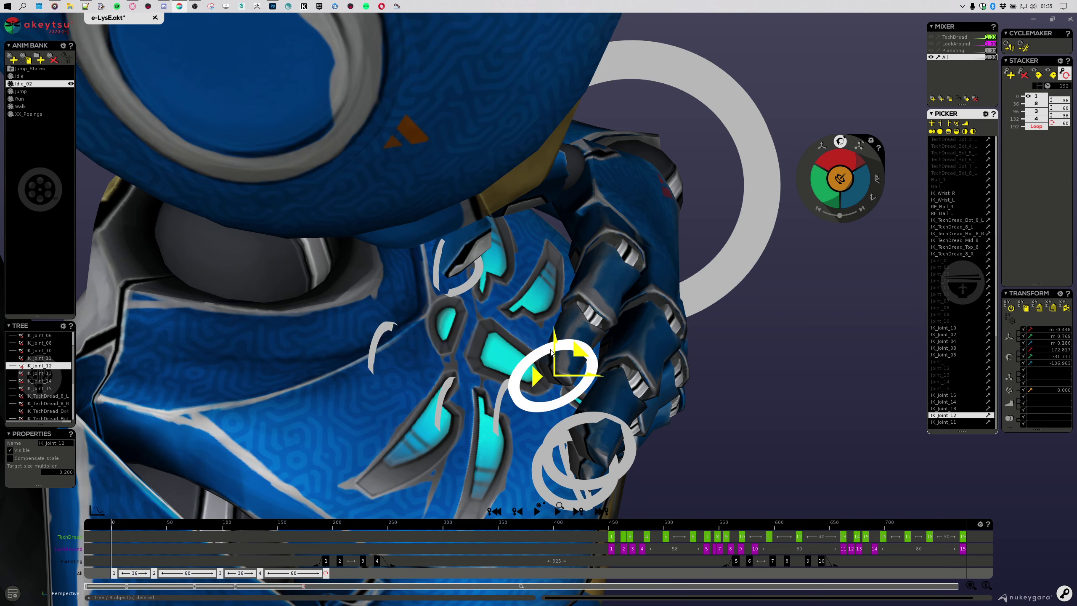
{"action": "key", "text": "ctrl+v"}
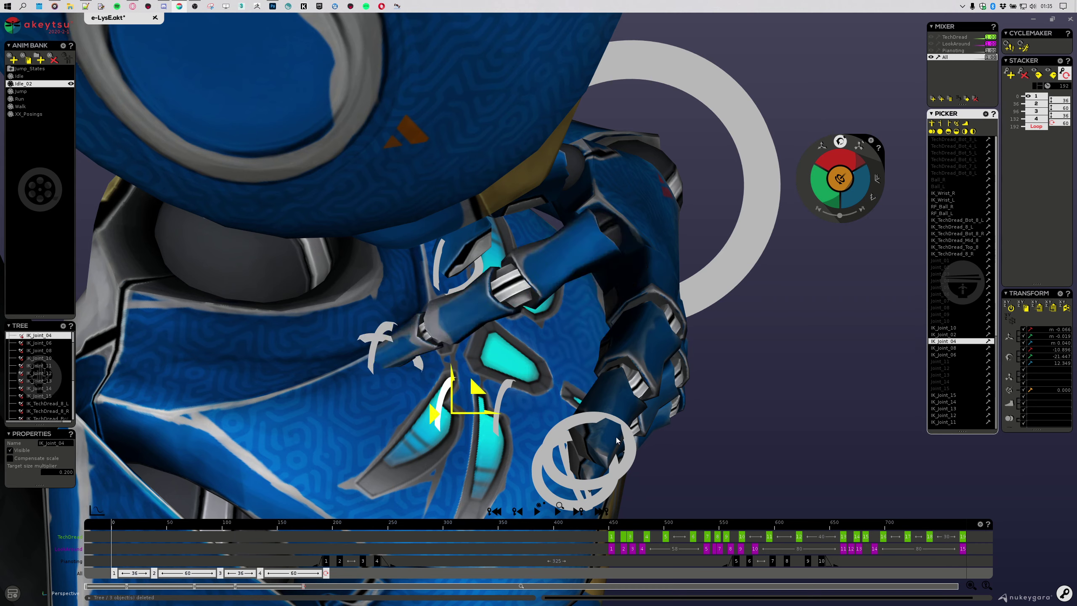
Step: Rematch the left middle, ring and pinky handles to the chest handles IK_Joint_04, IK_Joint_02 and IK_Joint_10 respectively
{"action": "left_click", "coordinate": [569, 425]}
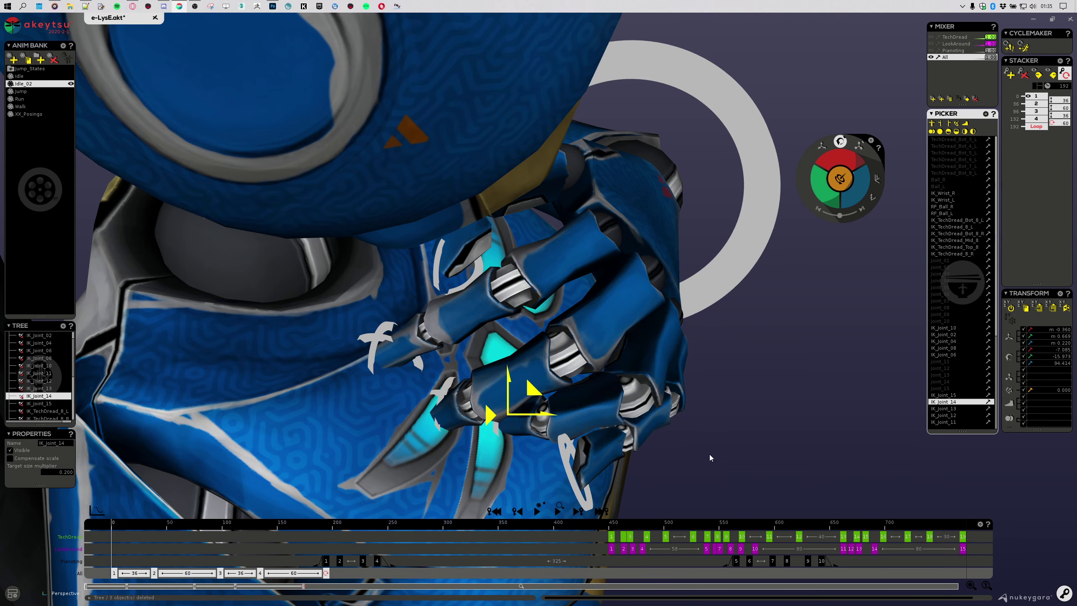
{"action": "left_click_drag", "start_coordinate": [710, 454], "coordinate": [636, 465], "text": "alt"}
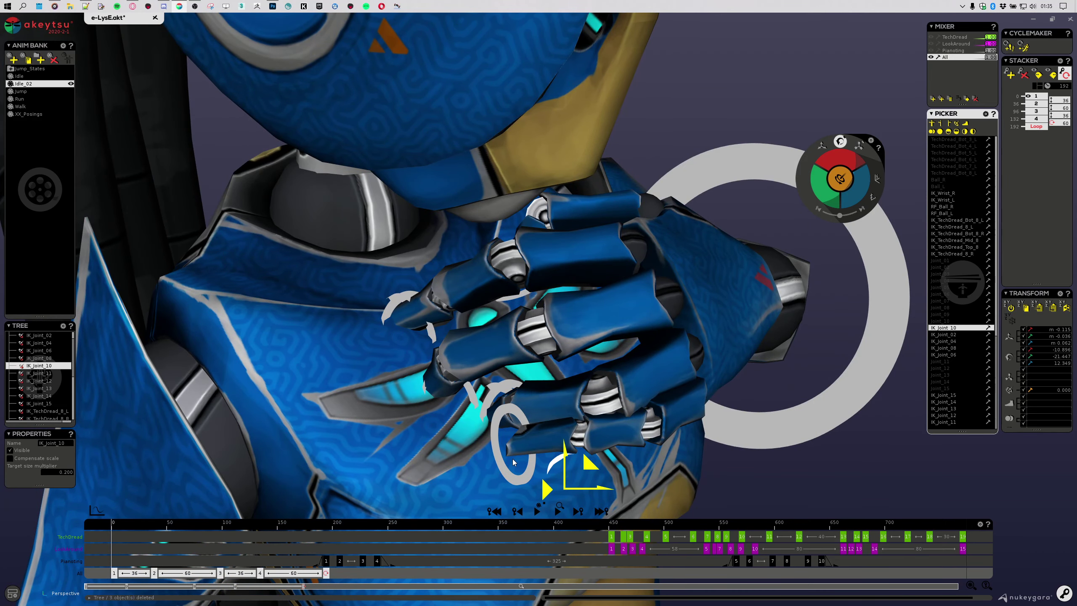
{"action": "left_click_drag", "start_coordinate": [674, 424], "coordinate": [701, 397], "text": "alt"}
Step: Play the Idle_02 animation and examine the left hand's contact with the chest from the side
{"action": "middle_click_drag", "start_coordinate": [701, 397], "coordinate": [555, 353], "text": "alt"}
{"action": "scroll", "coordinate": [556, 354], "scroll_direction": "down", "scroll_amount": 2}
{"action": "key", "text": "space"}
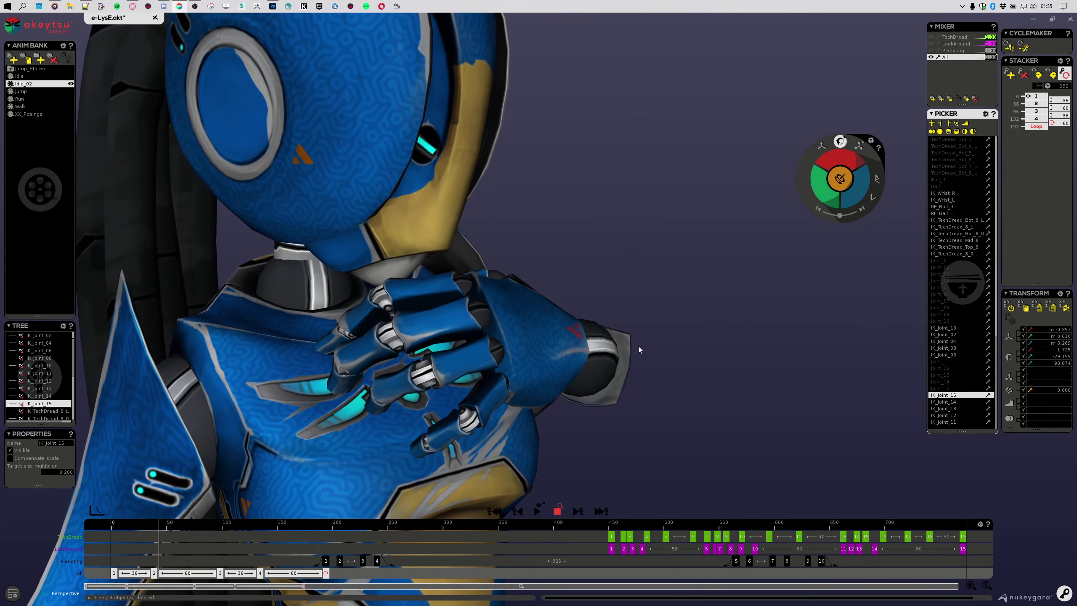
{"action": "middle_click_drag", "start_coordinate": [736, 336], "coordinate": [488, 240]}
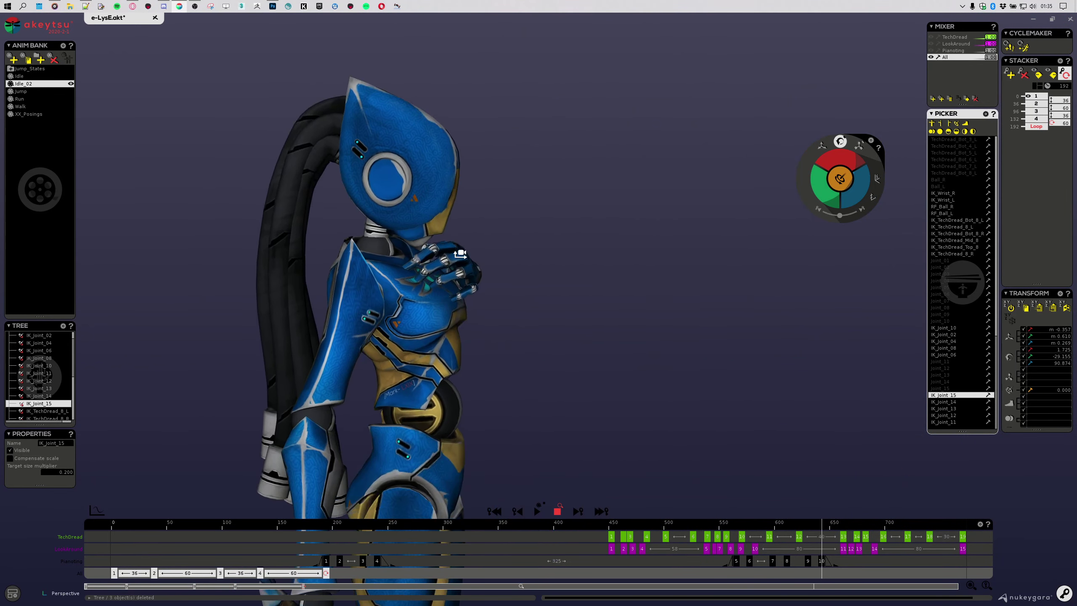
{"action": "right_click_drag", "start_coordinate": [487, 240], "coordinate": [367, 350]}
{"action": "key", "text": "space"}
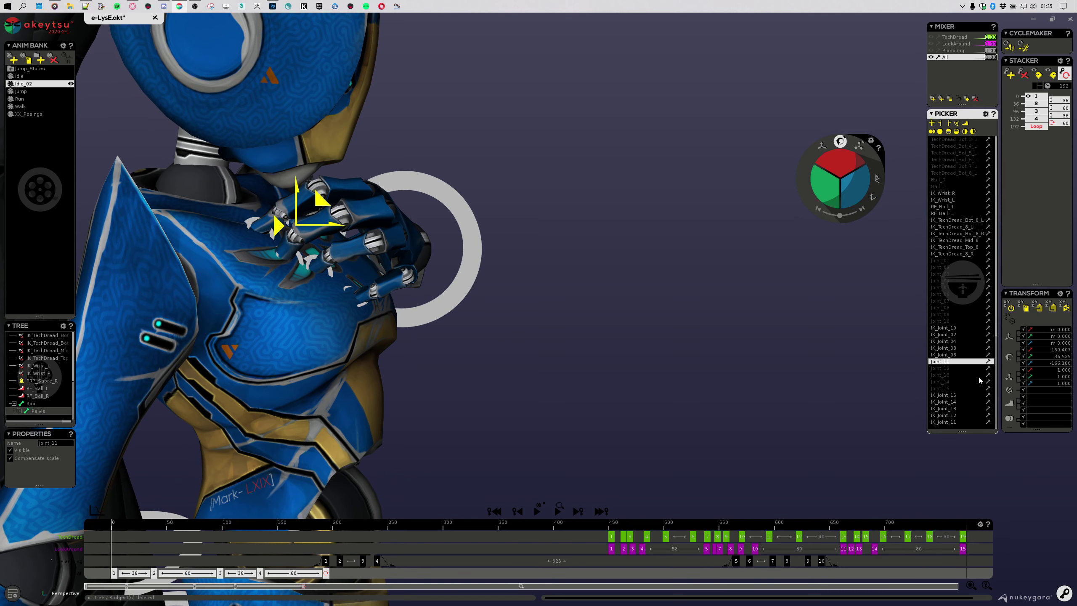
Step: Delete all the helper joints and IK handles of the chest and left fingers, from Joint_01 through IK_Joint_11
{"action": "left_click", "coordinate": [954, 260]}
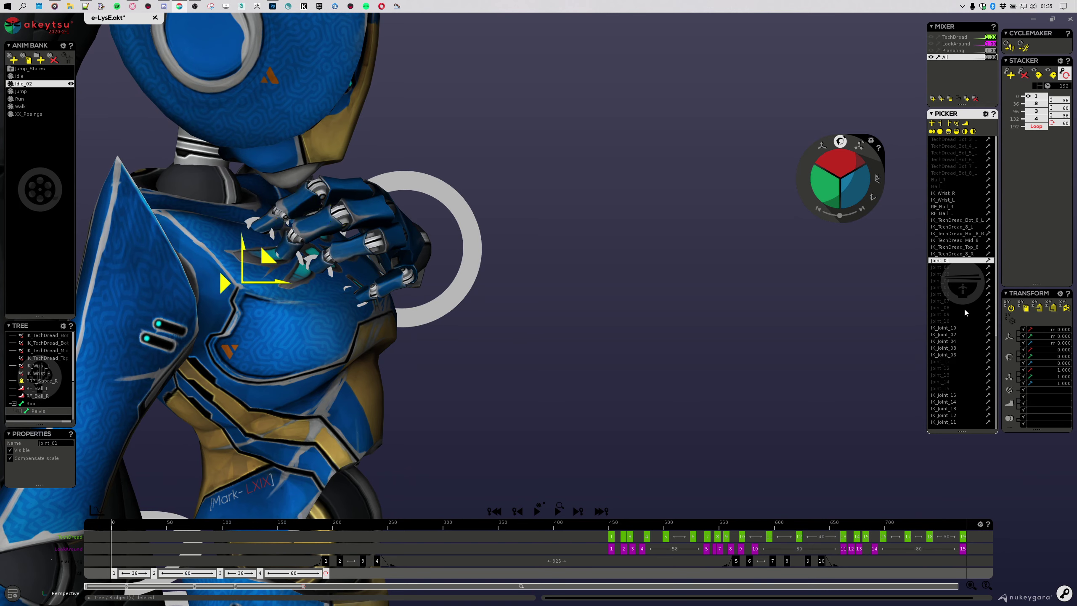
{"action": "left_click", "coordinate": [954, 421], "text": "shift"}
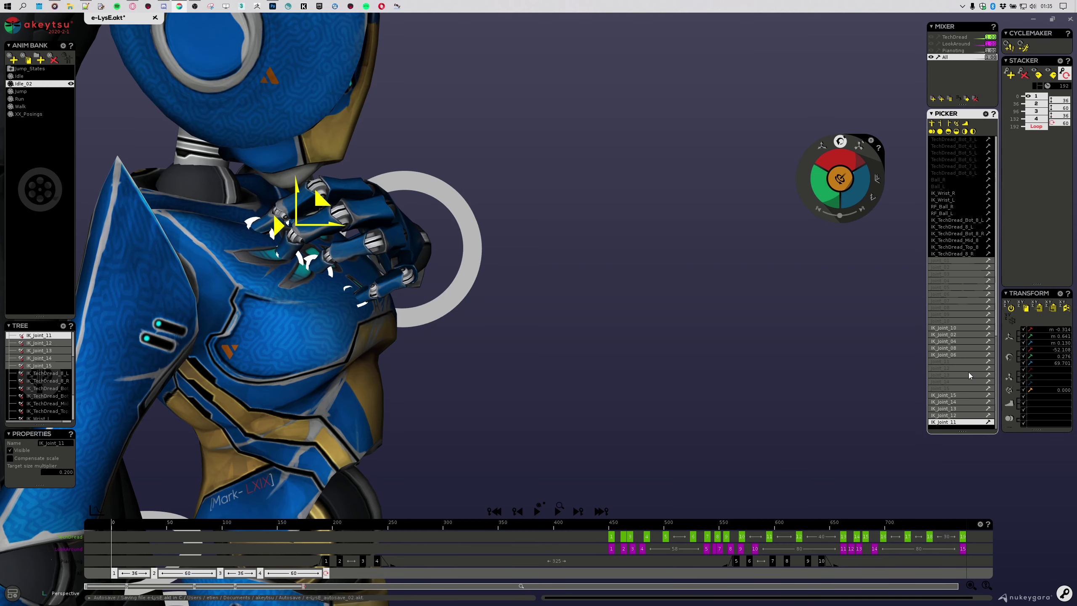
{"action": "key", "text": "Delete"}
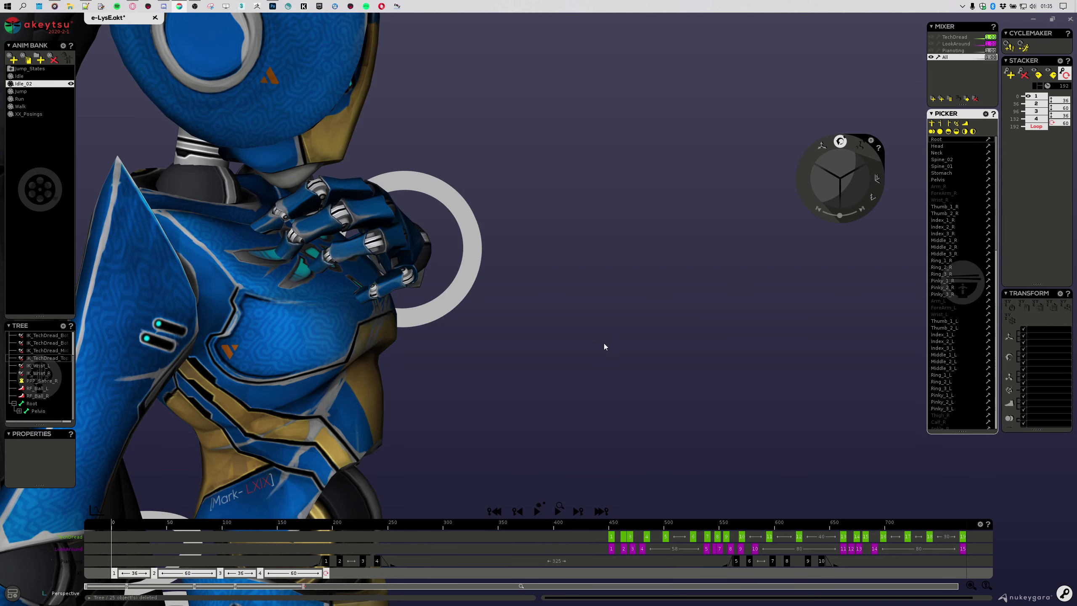
Step: Play Idle_02 with the skeleton shown and hidden again, and review the hand on the chest from several angles
{"action": "middle_click_drag", "start_coordinate": [604, 343], "coordinate": [619, 367]}
{"action": "key", "text": "space"}
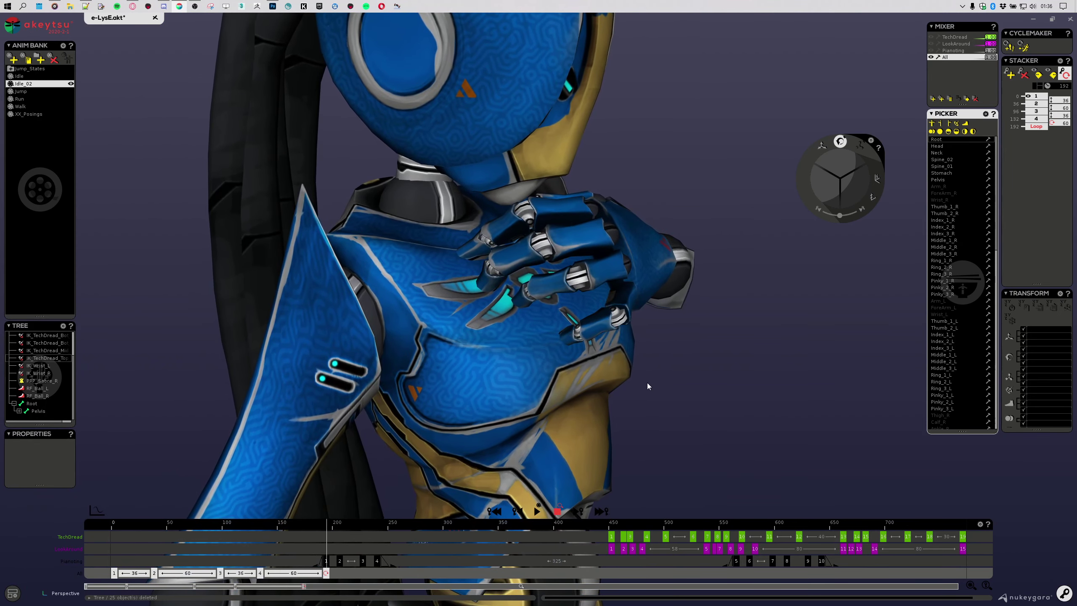
{"action": "key", "text": "j"}
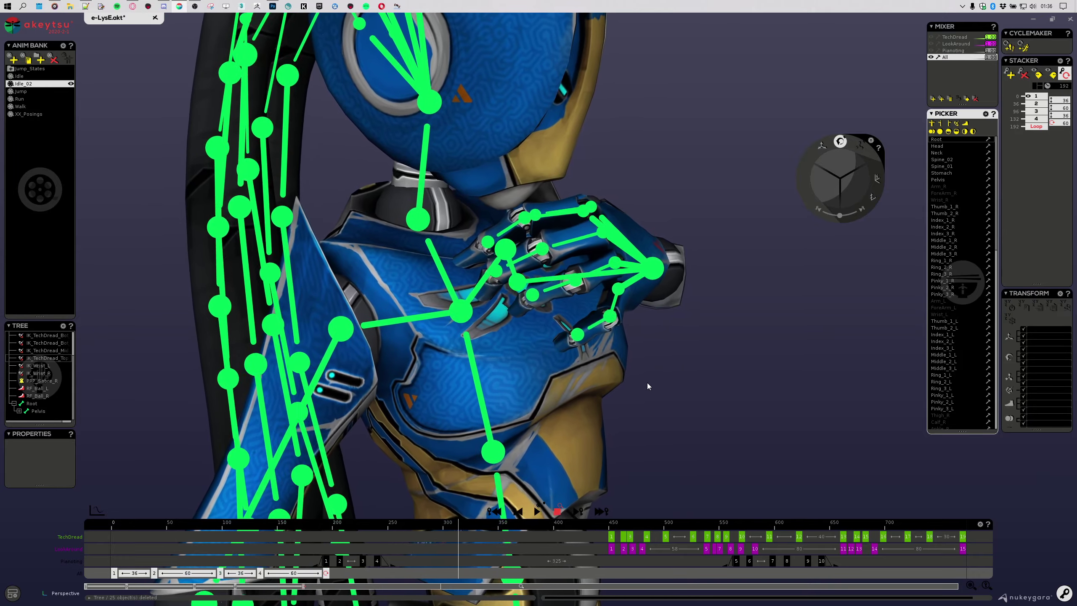
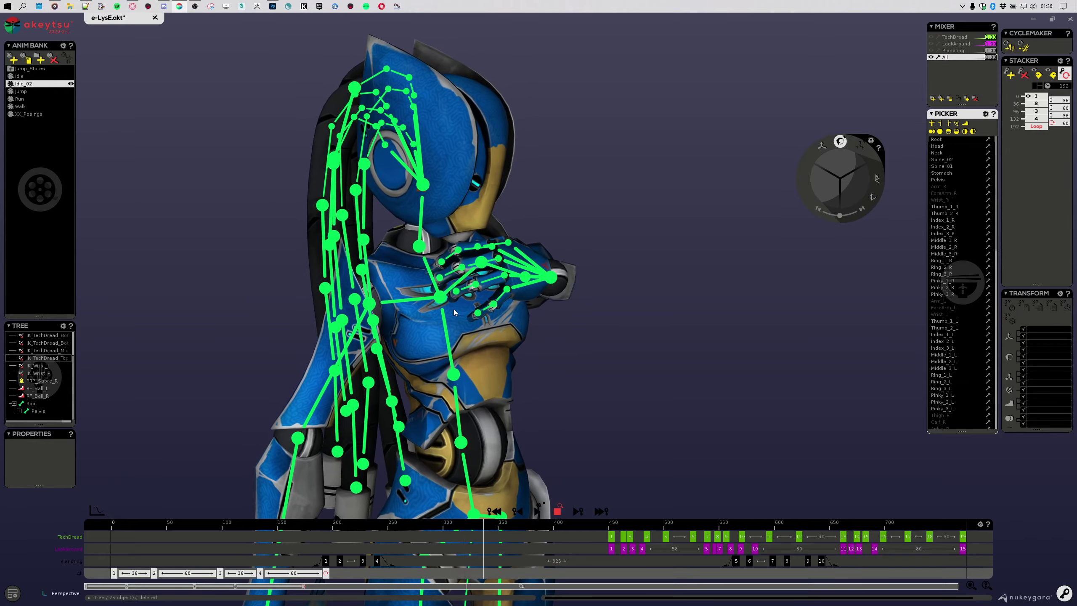
{"action": "left_click_drag", "start_coordinate": [485, 299], "coordinate": [512, 302], "text": "alt"}
{"action": "scroll", "coordinate": [546, 309], "scroll_direction": "up", "scroll_amount": 3}
{"action": "left_click_drag", "start_coordinate": [584, 318], "coordinate": [695, 348], "text": "alt"}
{"action": "key", "text": "h"}
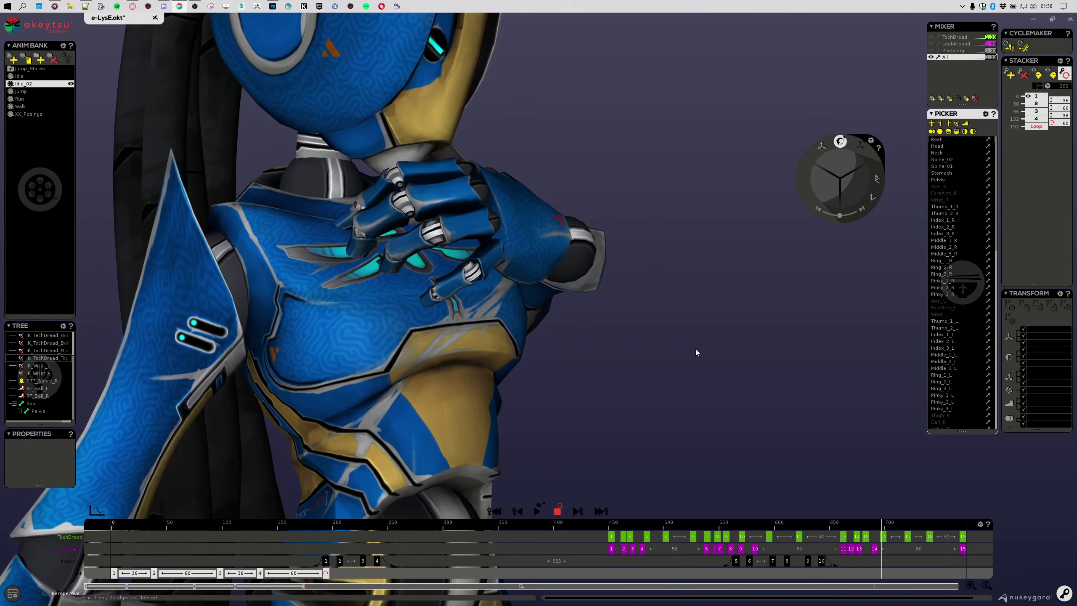
{"action": "scroll", "coordinate": [695, 351], "scroll_direction": "down", "scroll_amount": 5}
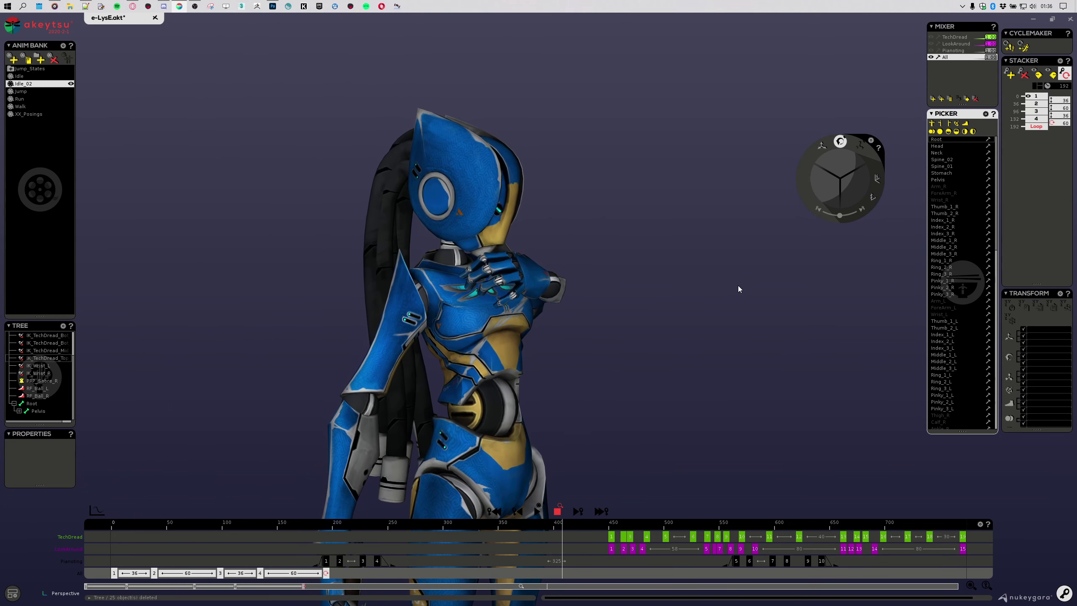
{"action": "middle_click_drag", "start_coordinate": [740, 310], "coordinate": [644, 348]}
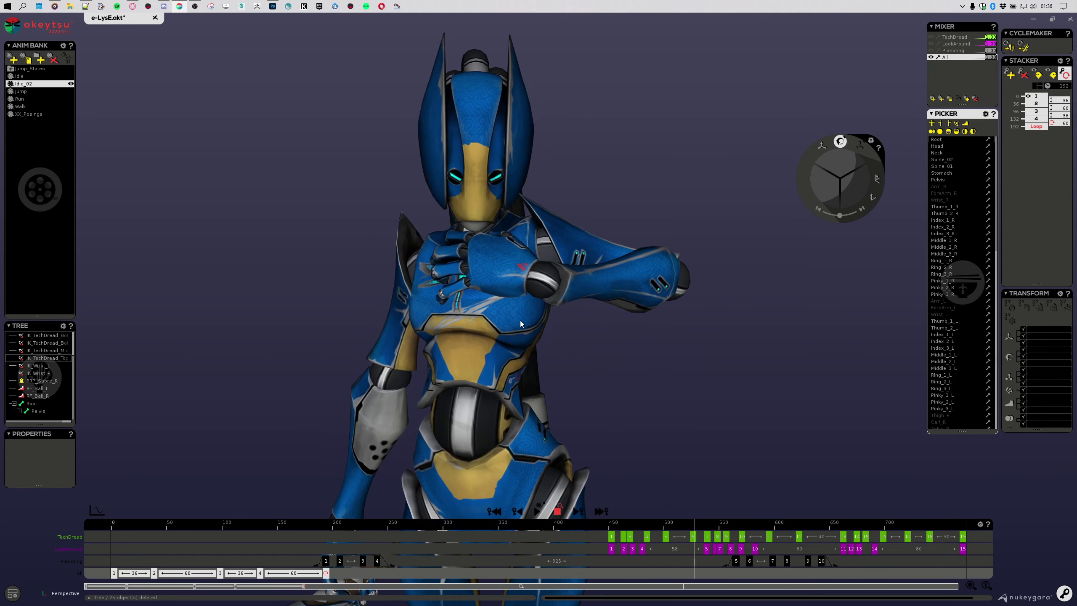
Step: Examine the left fingertips' contact with the chest from several angles while Idle_02 plays
{"action": "scroll", "coordinate": [520, 319], "scroll_direction": "up", "scroll_amount": 3}
{"action": "middle_click_drag", "start_coordinate": [429, 316], "coordinate": [438, 267]}
{"action": "scroll", "coordinate": [491, 320], "scroll_direction": "up", "scroll_amount": 5}
{"action": "scroll", "coordinate": [438, 270], "scroll_direction": "up", "scroll_amount": 4}
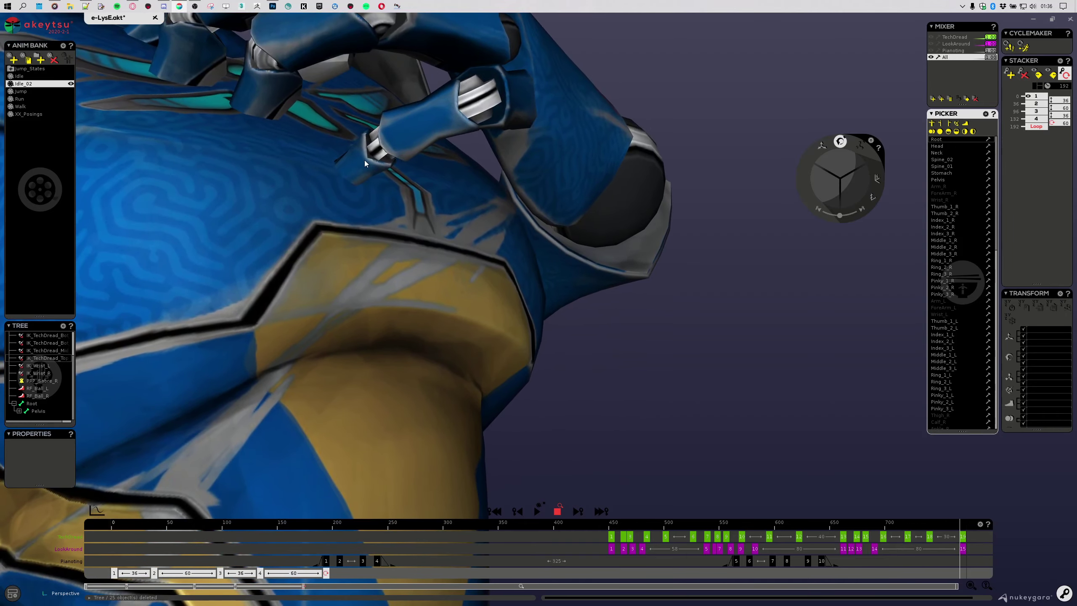
{"action": "left_click", "coordinate": [365, 160]}
{"action": "scroll", "coordinate": [339, 250], "scroll_direction": "down", "scroll_amount": 4}
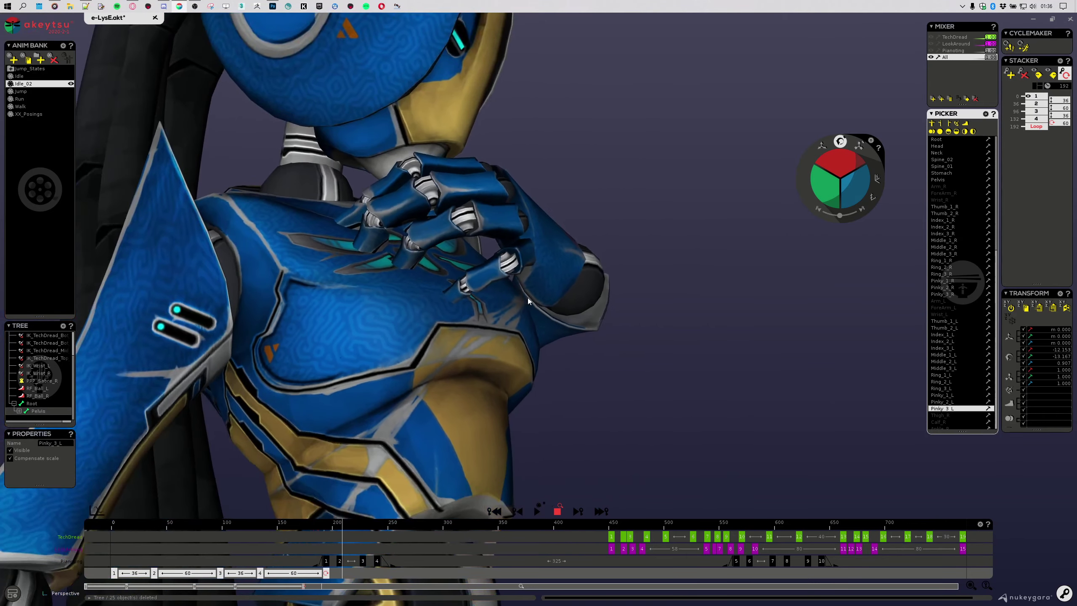
{"action": "middle_click_drag", "start_coordinate": [528, 299], "coordinate": [733, 427]}
{"action": "scroll", "coordinate": [607, 346], "scroll_direction": "down", "scroll_amount": 3}
{"action": "scroll", "coordinate": [607, 346], "scroll_direction": "up", "scroll_amount": 3}
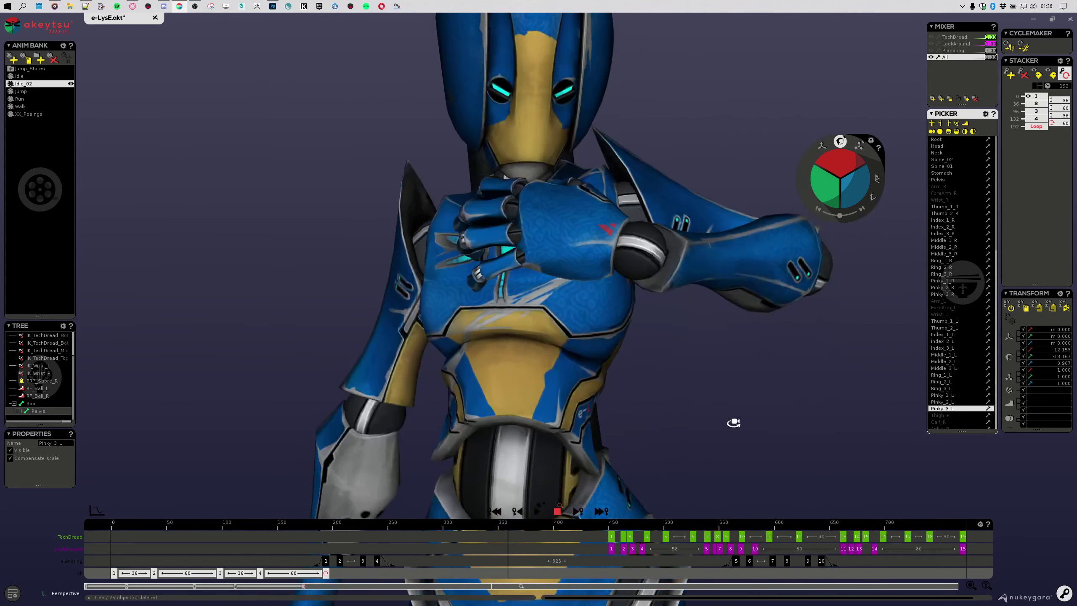
{"action": "scroll", "coordinate": [746, 433], "scroll_direction": "up", "scroll_amount": 5}
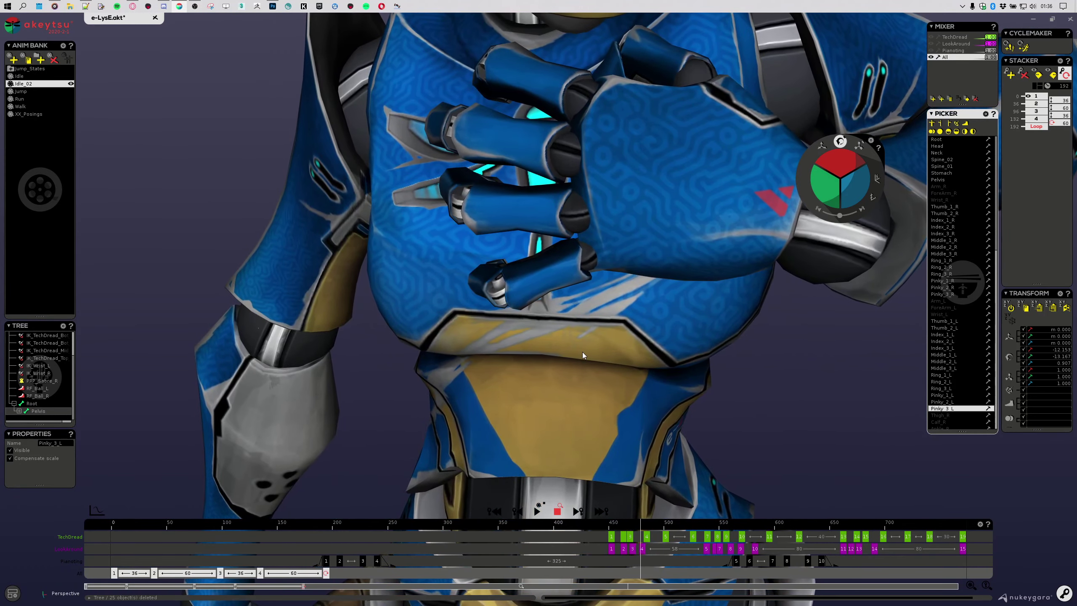
{"action": "middle_click_drag", "start_coordinate": [582, 351], "coordinate": [625, 329]}
{"action": "scroll", "coordinate": [745, 358], "scroll_direction": "down", "scroll_amount": 4}
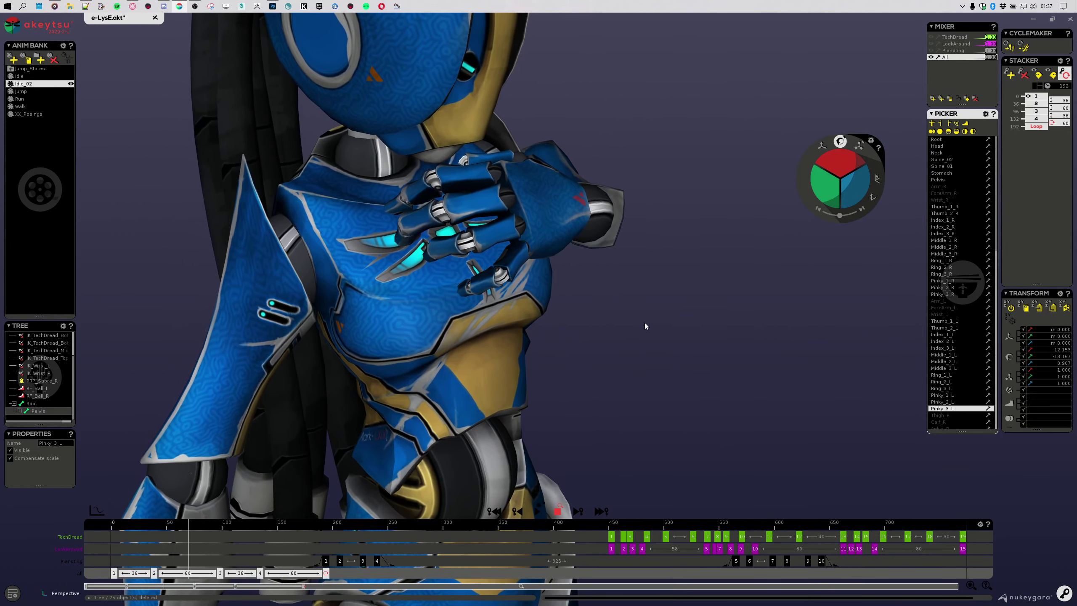
Step: Undo the deletion of the helper joints and IK handles, select only IK_Joint_11 and stop the playback
{"action": "key", "text": "ctrl+z"}
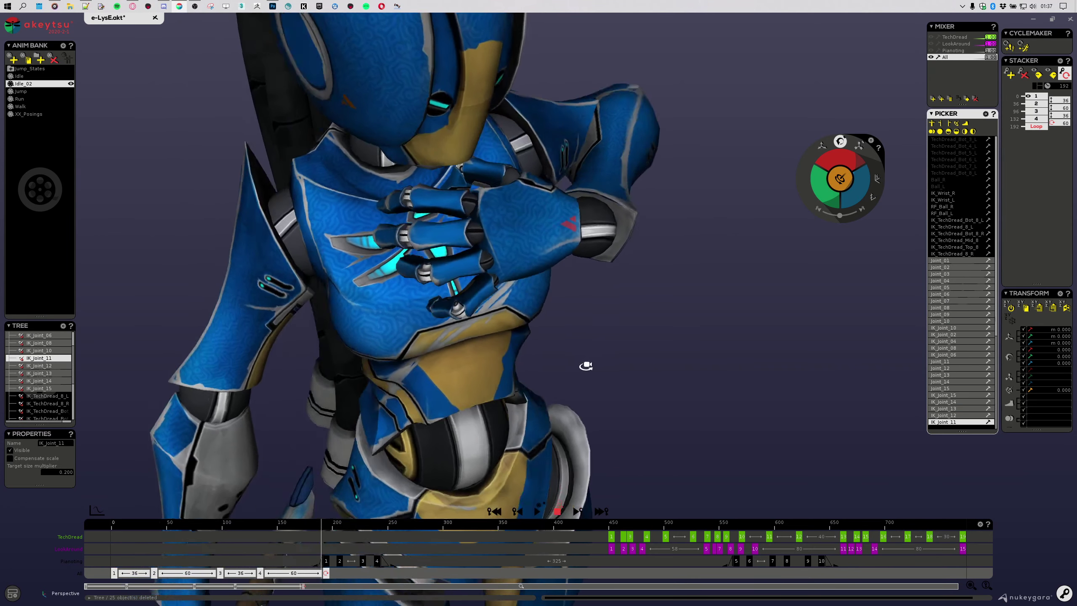
{"action": "left_click", "coordinate": [961, 424]}
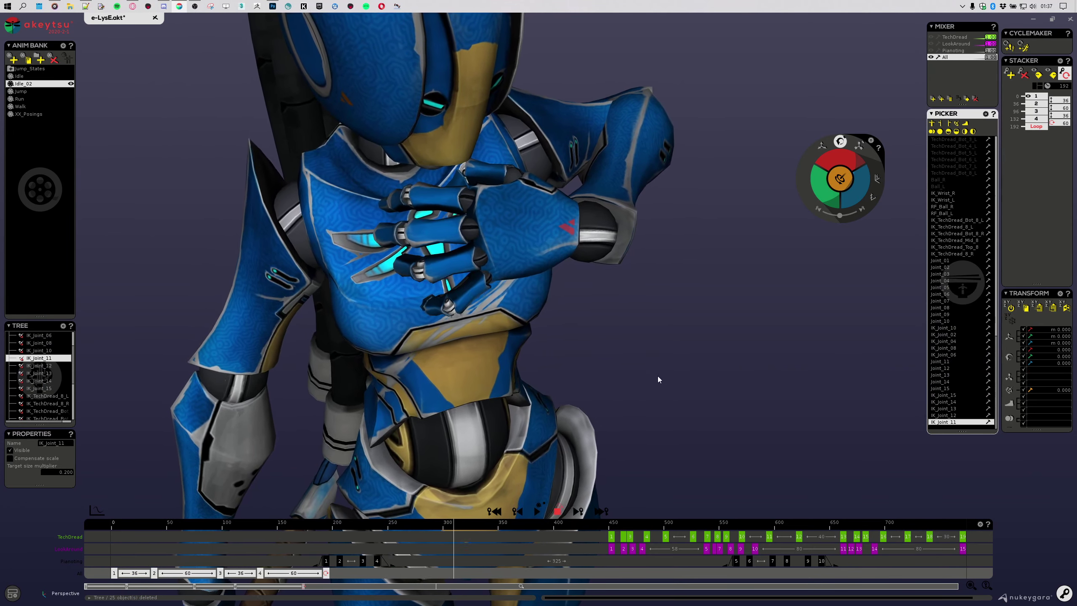
{"action": "key", "text": "space"}
{"action": "middle_click_drag", "start_coordinate": [672, 369], "coordinate": [610, 361]}
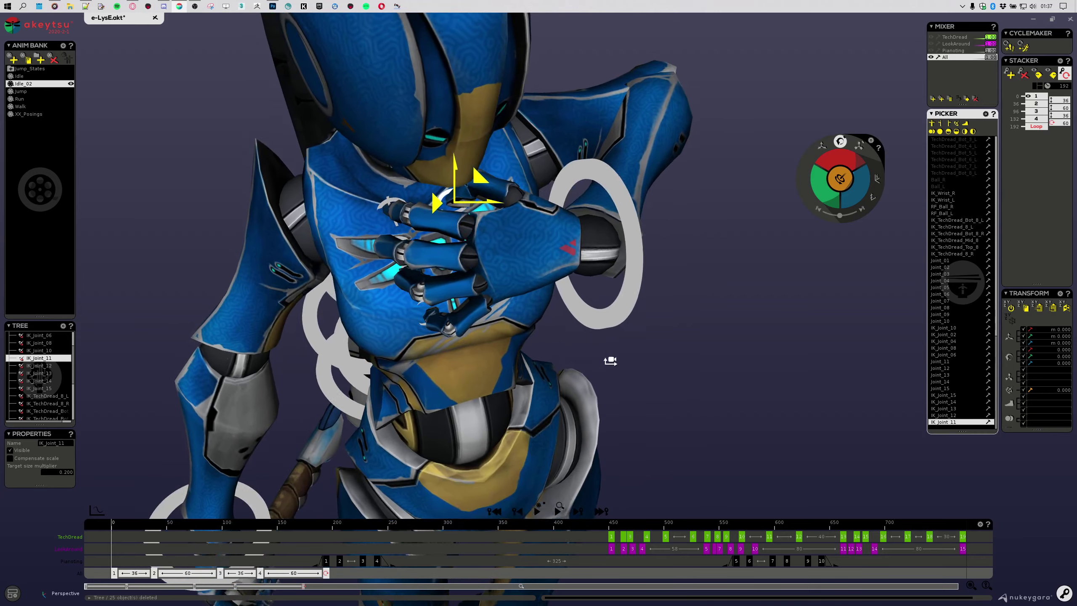
Step: Move the left thumb's handle IK_Joint_11 to adjust the thumb tip's placement on the chest
{"action": "key", "text": "f"}
{"action": "scroll", "coordinate": [556, 303], "scroll_direction": "up", "scroll_amount": 3}
{"action": "middle_click_drag", "start_coordinate": [613, 296], "coordinate": [553, 246]}
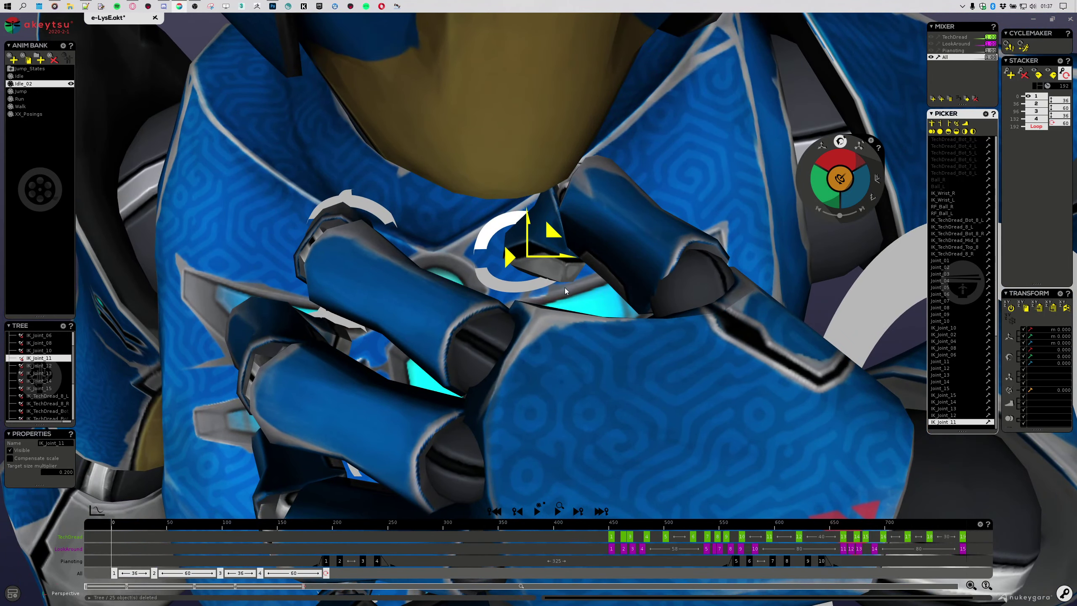
{"action": "middle_click_drag", "start_coordinate": [565, 288], "coordinate": [549, 241]}
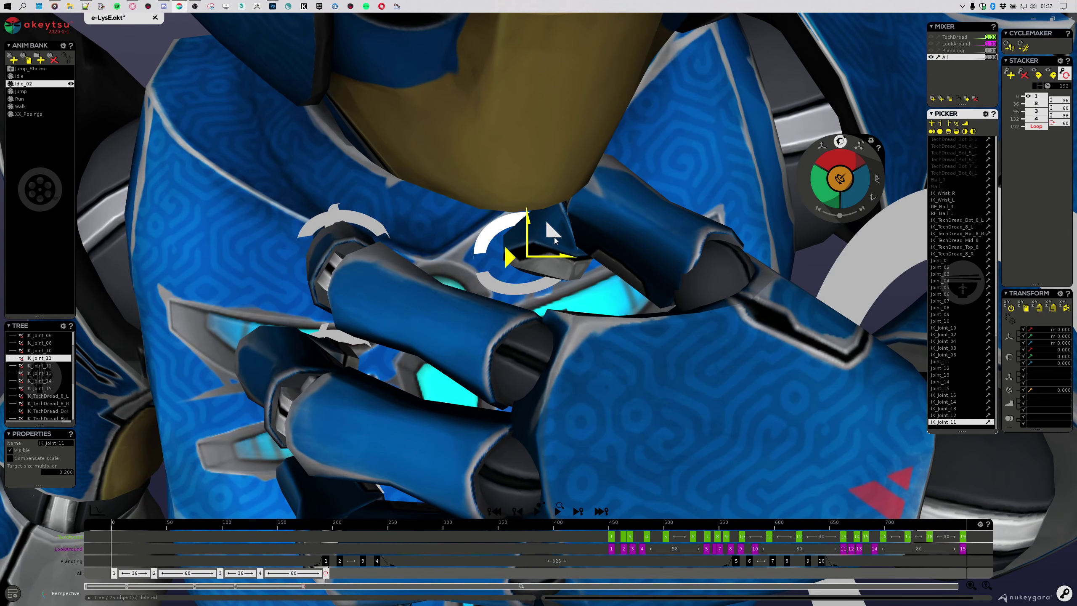
{"action": "mouse_move", "coordinate": [554, 240]}
{"action": "left_mouse_down"}
{"action": "mouse_move", "coordinate": [598, 223]}
{"action": "mouse_move", "coordinate": [512, 241]}
{"action": "mouse_move", "coordinate": [536, 248]}
{"action": "left_mouse_up"}
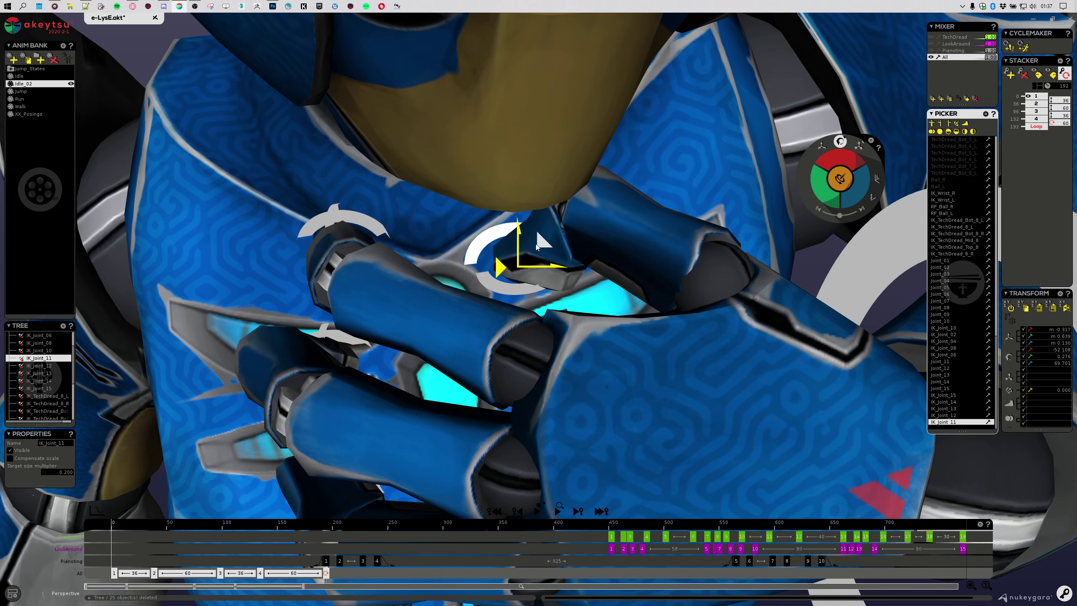
{"action": "middle_click_drag", "start_coordinate": [667, 229], "coordinate": [561, 251]}
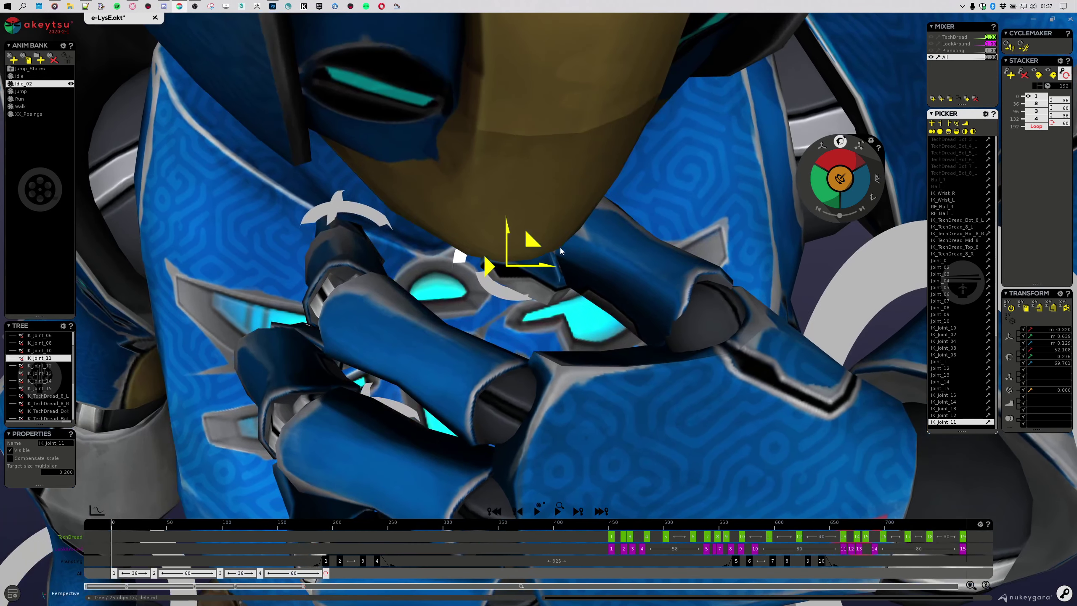
{"action": "left_click_drag", "start_coordinate": [527, 240], "coordinate": [499, 247]}
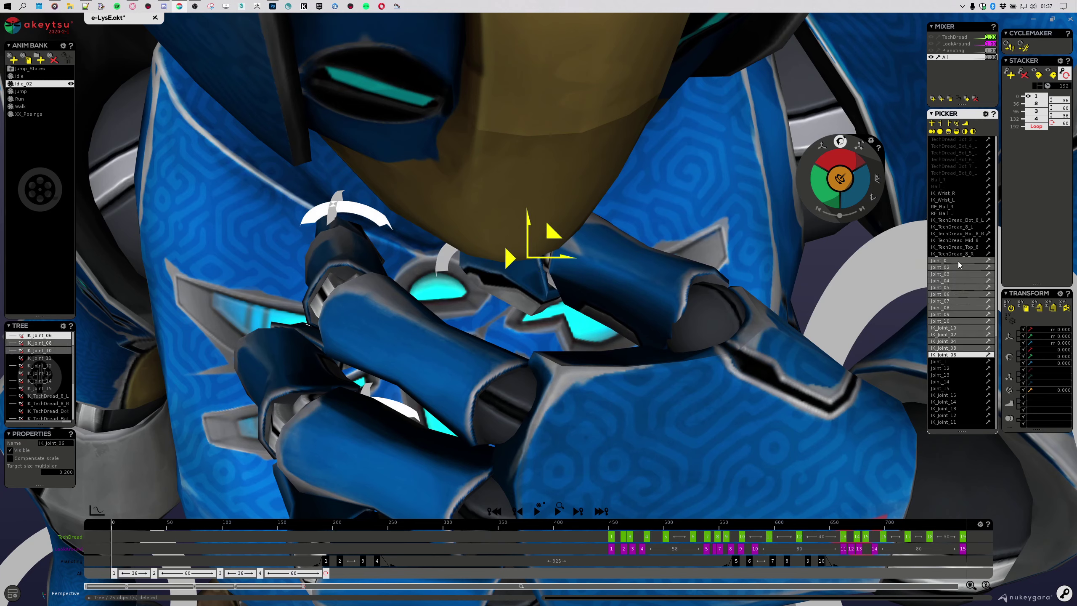
Step: Delete the chest helpers from Joint_01 through IK_Joint_06, and reposition the left index fingertip with IK_Joint_12
{"action": "key", "text": "Delete"}
{"action": "middle_click_drag", "start_coordinate": [430, 254], "coordinate": [570, 255]}
{"action": "left_click", "coordinate": [618, 186]}
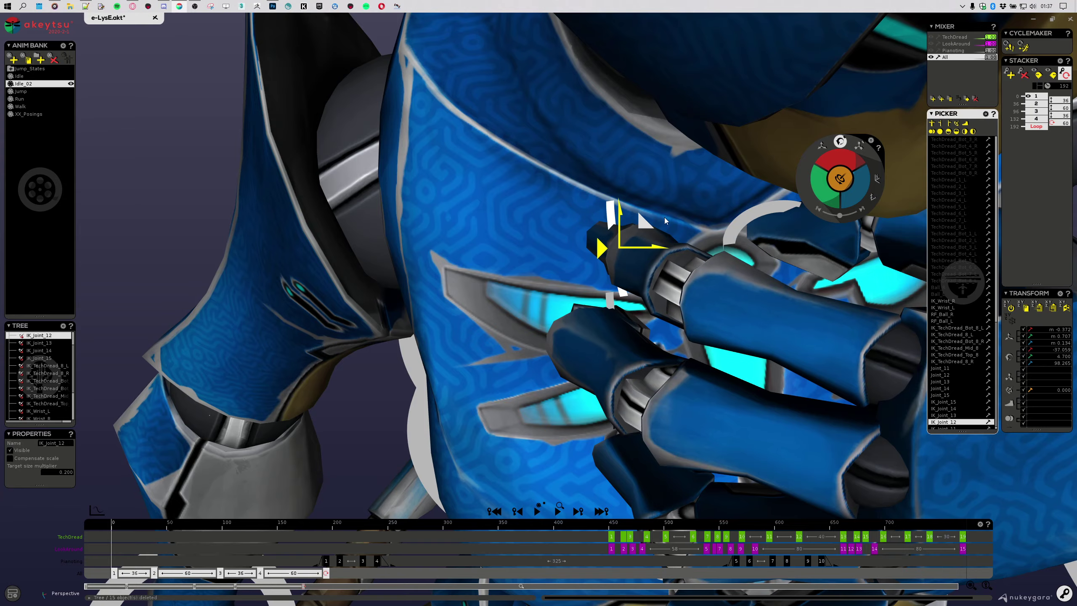
{"action": "mouse_move", "coordinate": [664, 217]}
{"action": "middle_mouse_down"}
{"action": "mouse_move", "coordinate": [757, 202]}
{"action": "mouse_move", "coordinate": [682, 222]}
{"action": "middle_mouse_up"}
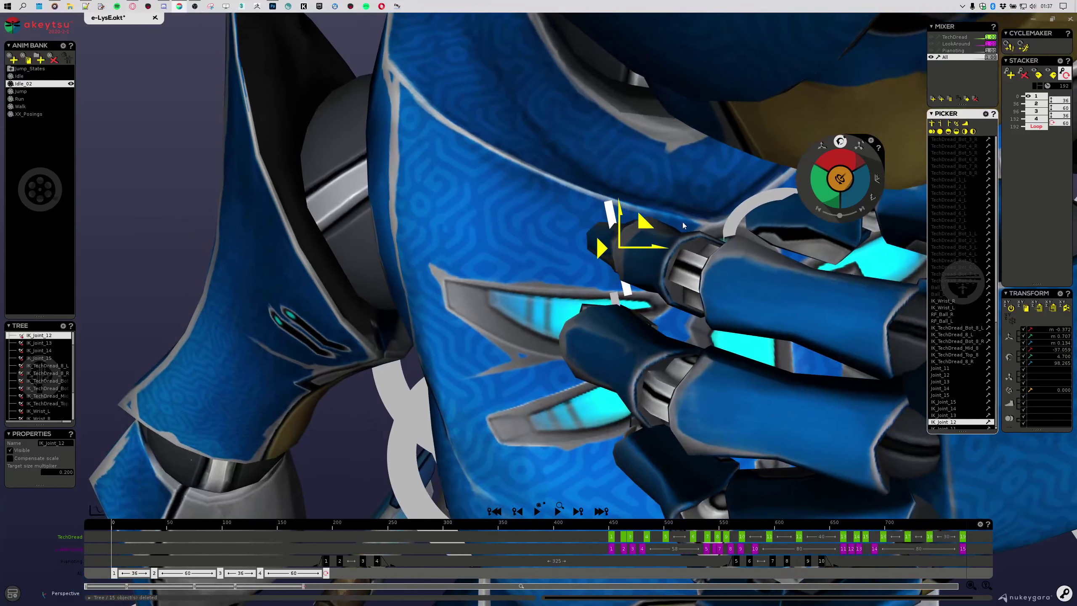
Step: Move IK_Joint_13 to reposition the left middle fingertip on the chest
{"action": "left_click", "coordinate": [615, 297]}
{"action": "middle_click_drag", "start_coordinate": [615, 299], "coordinate": [541, 207]}
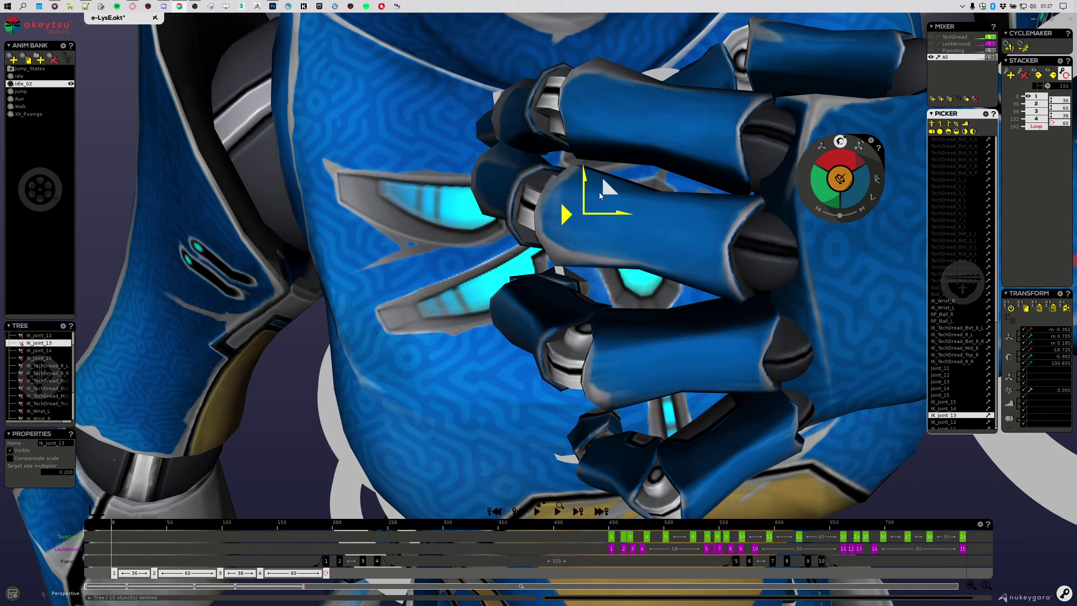
{"action": "left_click_drag", "start_coordinate": [600, 194], "coordinate": [622, 242]}
{"action": "middle_click_drag", "start_coordinate": [463, 333], "coordinate": [631, 217]}
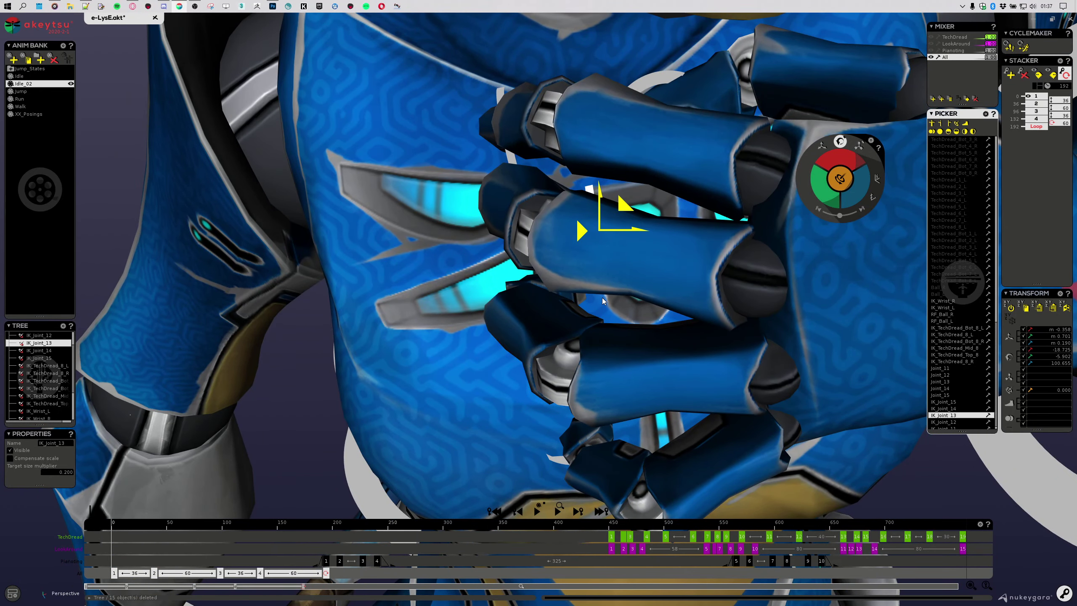
Step: Move IK_Joint_14 inward beneath the hand to curl the left ring finger
{"action": "middle_click_drag", "start_coordinate": [603, 301], "coordinate": [579, 248]}
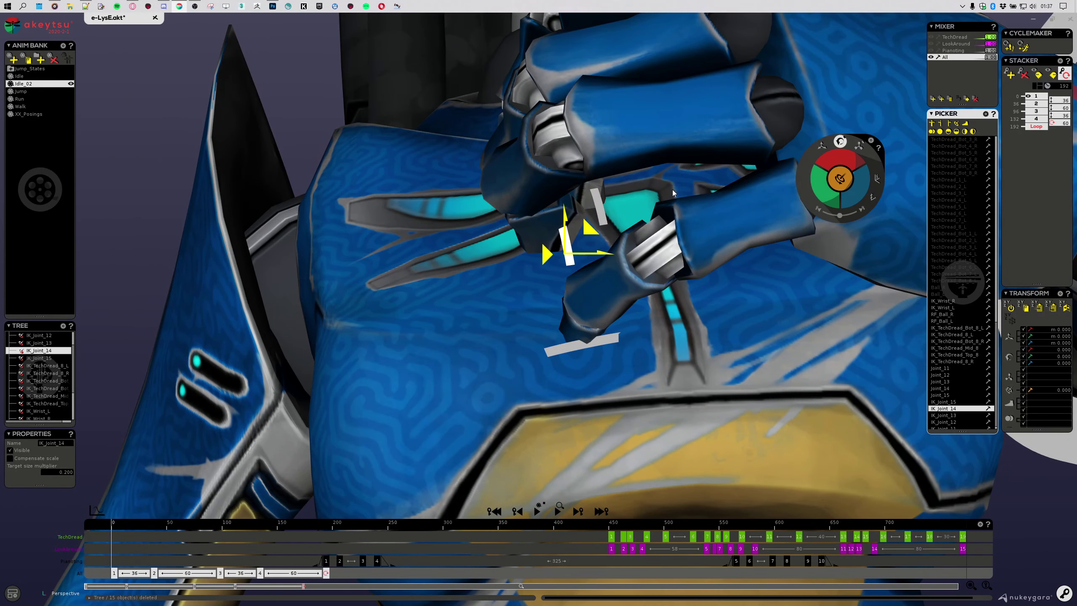
{"action": "middle_click_drag", "start_coordinate": [673, 193], "coordinate": [675, 255]}
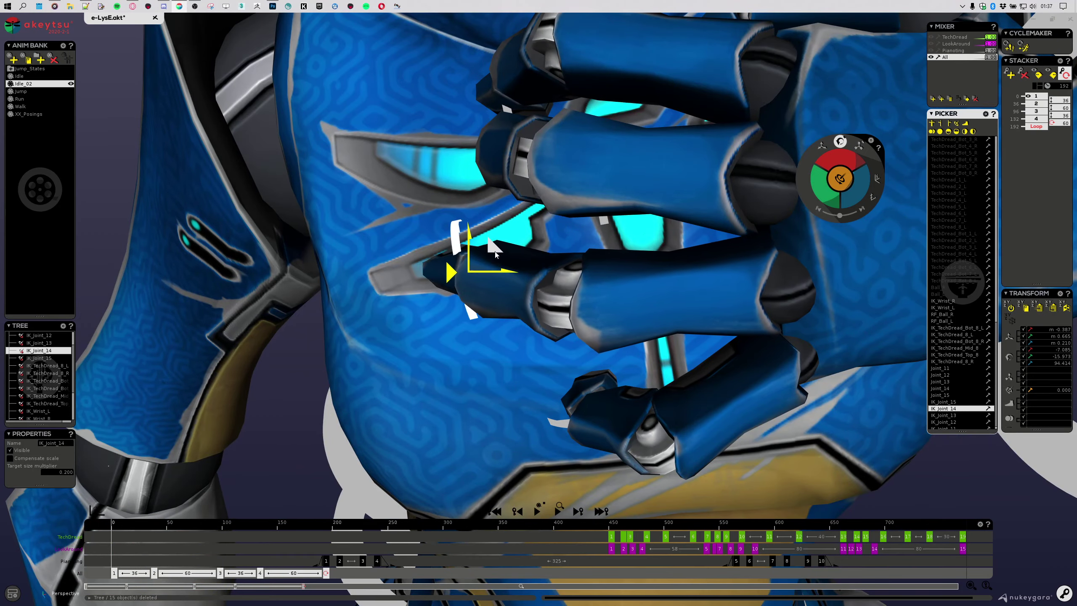
{"action": "left_click_drag", "start_coordinate": [495, 251], "coordinate": [502, 287]}
{"action": "middle_click_drag", "start_coordinate": [584, 233], "coordinate": [595, 197]}
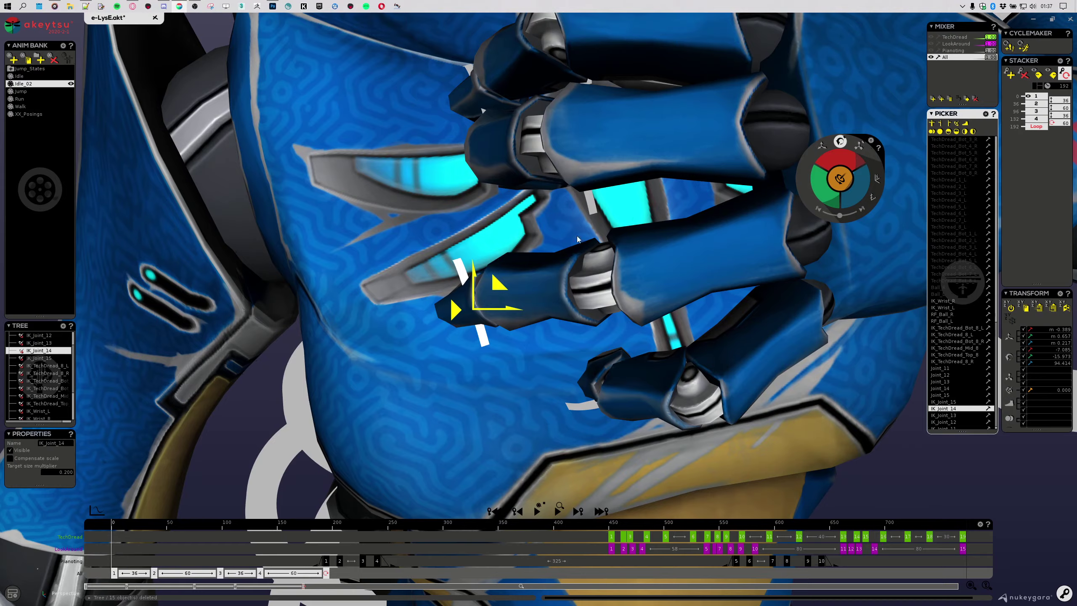
{"action": "middle_click_drag", "start_coordinate": [578, 239], "coordinate": [511, 293]}
{"action": "left_click_drag", "start_coordinate": [502, 290], "coordinate": [661, 281]}
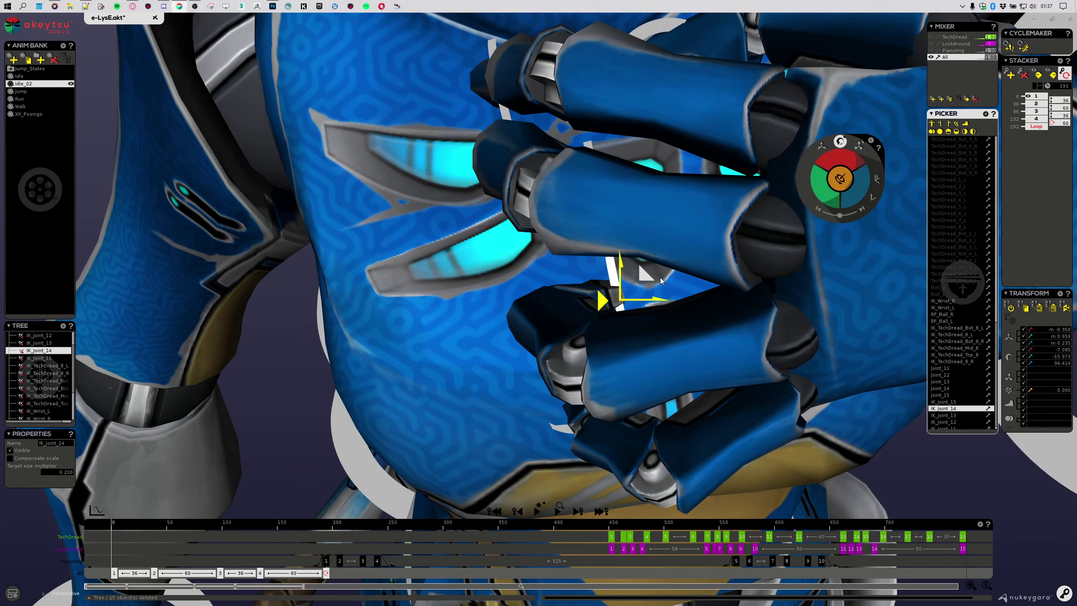
{"action": "left_click_drag", "start_coordinate": [766, 275], "coordinate": [765, 268]}
Step: Move IK_Joint_15 to stretch the left pinky outward along the lower chest
{"action": "left_click", "coordinate": [557, 428]}
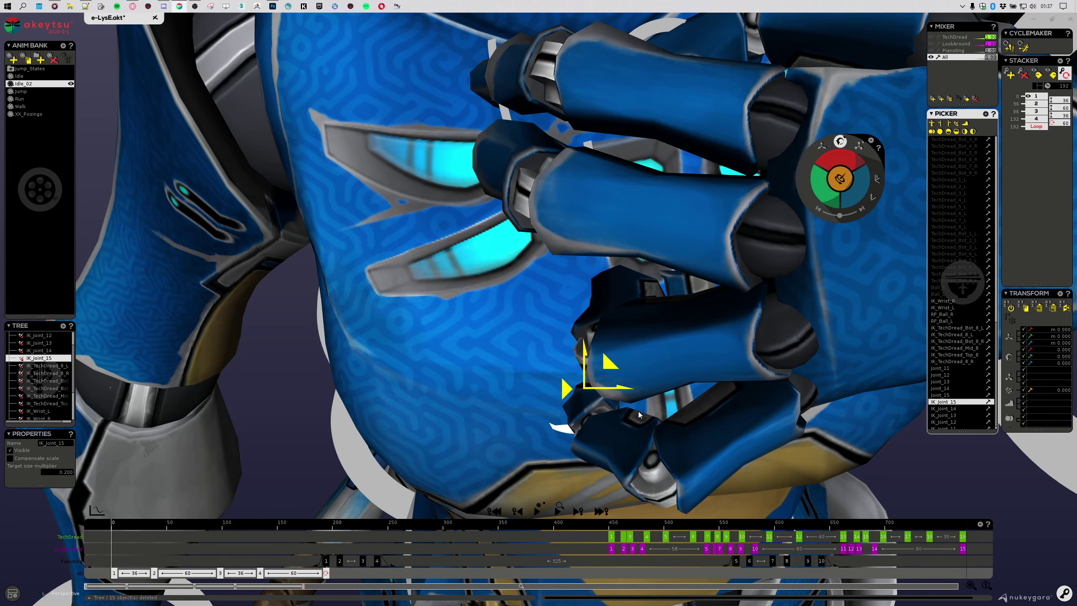
{"action": "middle_click_drag", "start_coordinate": [557, 428], "coordinate": [649, 381]}
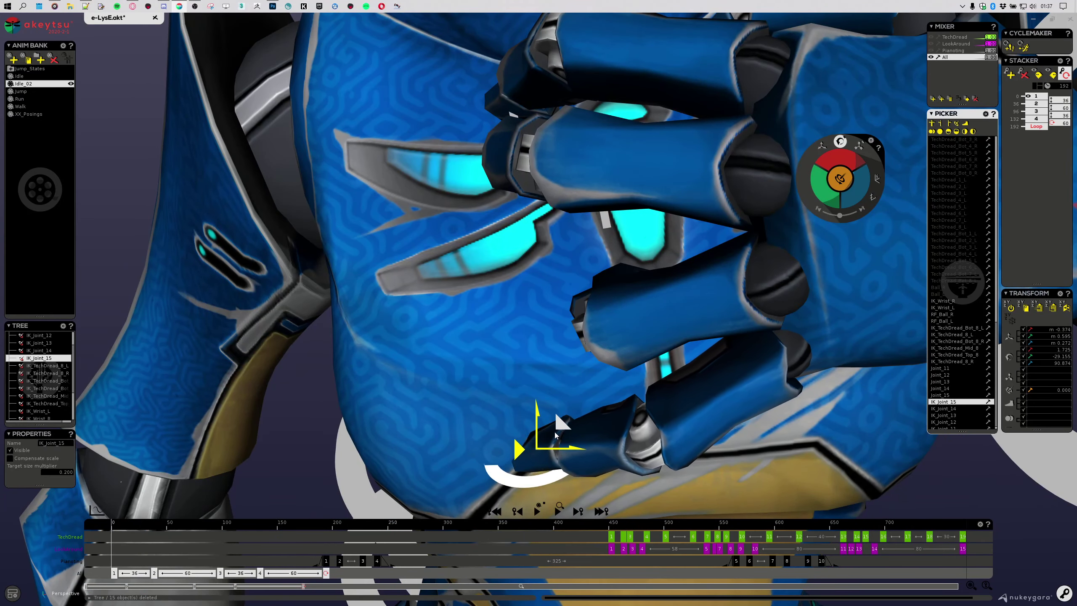
{"action": "middle_click_drag", "start_coordinate": [585, 405], "coordinate": [698, 366]}
Step: Reposition the left ring finger's IK_Joint_14 relative to the chest as seen from below
{"action": "scroll", "coordinate": [603, 322], "scroll_direction": "down", "scroll_amount": 3}
{"action": "left_click", "coordinate": [638, 358]}
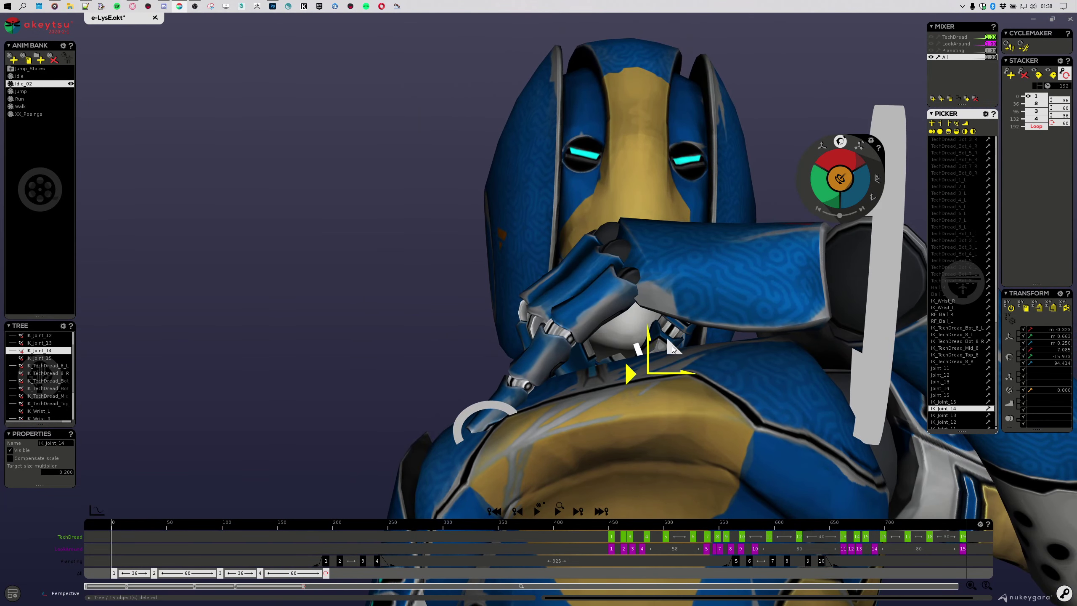
{"action": "left_click_drag", "start_coordinate": [638, 339], "coordinate": [661, 304]}
{"action": "middle_click_drag", "start_coordinate": [661, 304], "coordinate": [763, 405]}
Step: Reposition the left middle finger's IK_Joint_13 and rotate its swivel to about -24
{"action": "middle_click_drag", "start_coordinate": [552, 334], "coordinate": [511, 315]}
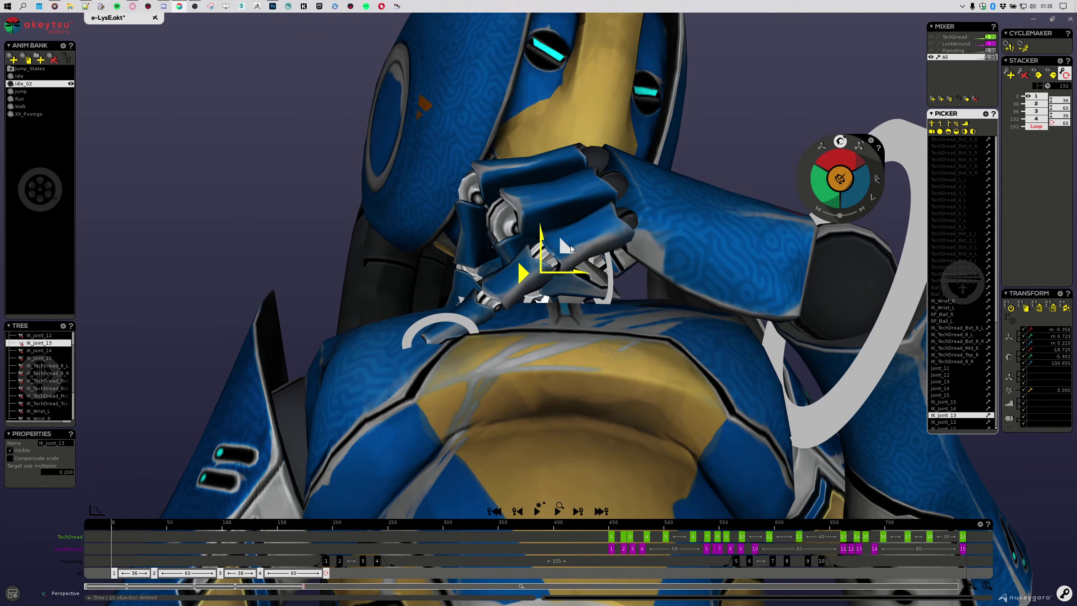
{"action": "middle_click_drag", "start_coordinate": [614, 256], "coordinate": [598, 282]}
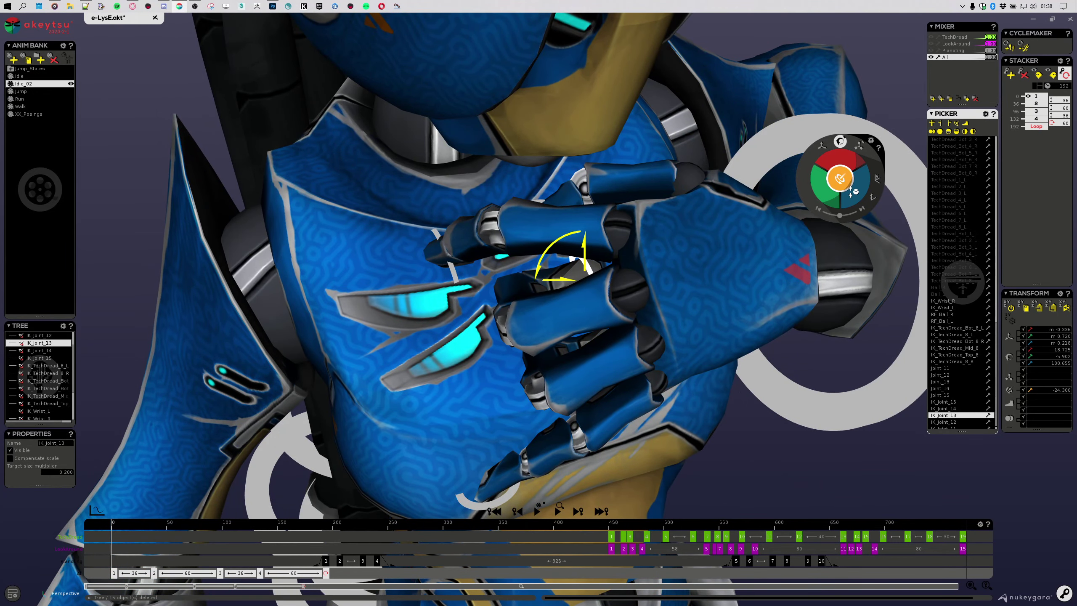
{"action": "middle_click_drag", "start_coordinate": [745, 304], "coordinate": [727, 285]}
{"action": "left_click_drag", "start_coordinate": [820, 245], "coordinate": [755, 249], "text": "alt"}
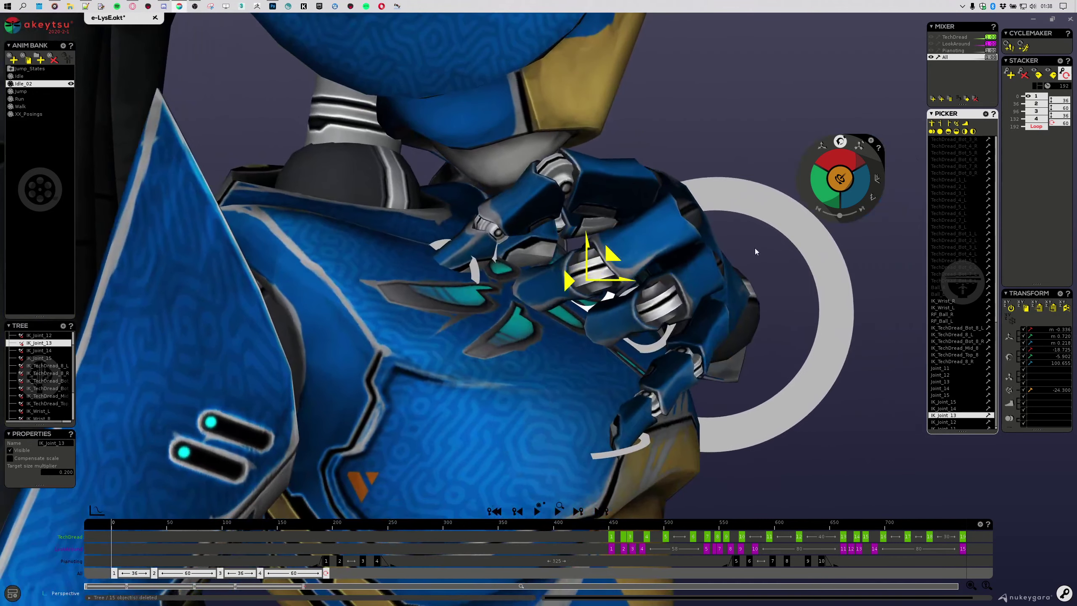
{"action": "left_click_drag", "start_coordinate": [675, 253], "coordinate": [653, 276], "text": "alt"}
Step: Move IK_Joint_12 slightly to refine the left index fingertip's contact with the chest from the side
{"action": "left_click", "coordinate": [452, 287]}
{"action": "left_click_drag", "start_coordinate": [452, 287], "coordinate": [466, 256], "text": "alt"}
{"action": "middle_click_drag", "start_coordinate": [467, 255], "coordinate": [465, 252]}
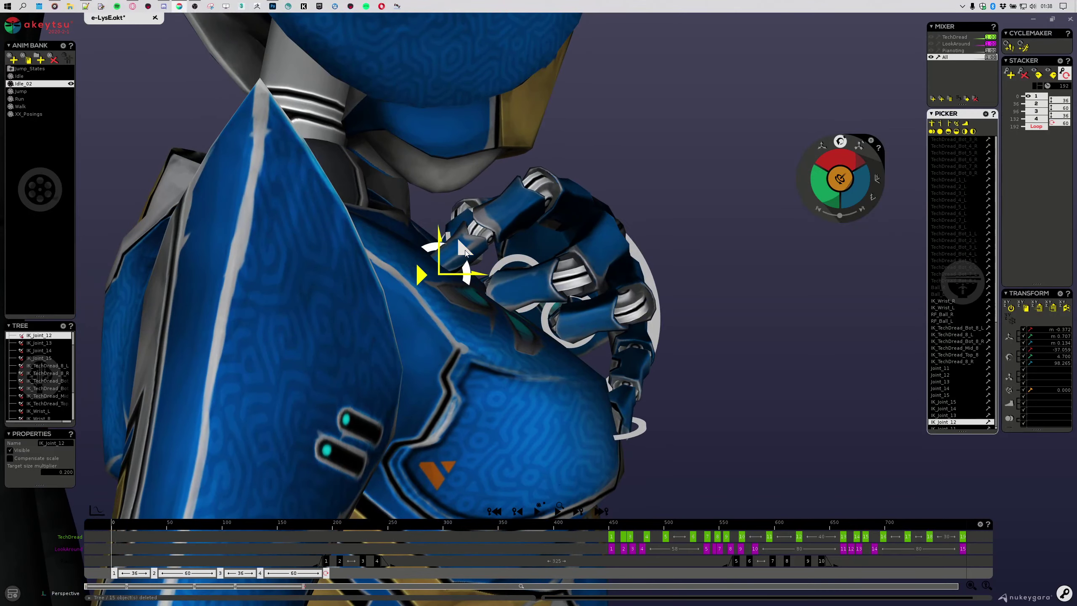
{"action": "left_click_drag", "start_coordinate": [483, 250], "coordinate": [482, 254]}
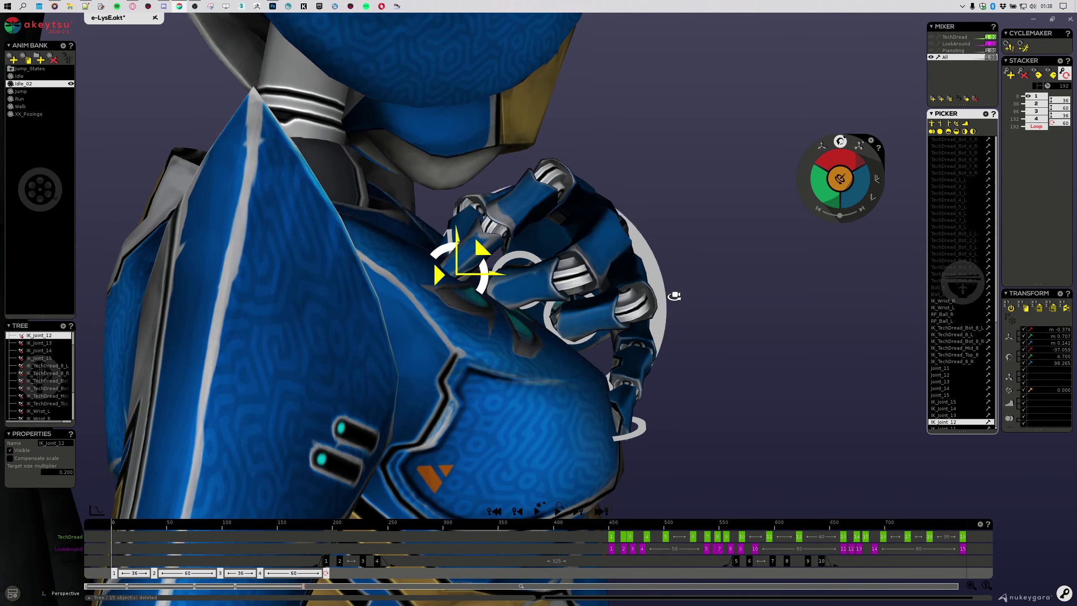
Step: Start Idle_02 playback and rotate the left index finger joints from Index_1_L to Index_3_L to refine its bend
{"action": "left_click_drag", "start_coordinate": [676, 295], "coordinate": [575, 292], "text": "alt"}
{"action": "middle_click_drag", "start_coordinate": [573, 288], "coordinate": [602, 259]}
{"action": "left_click", "coordinate": [567, 254]}
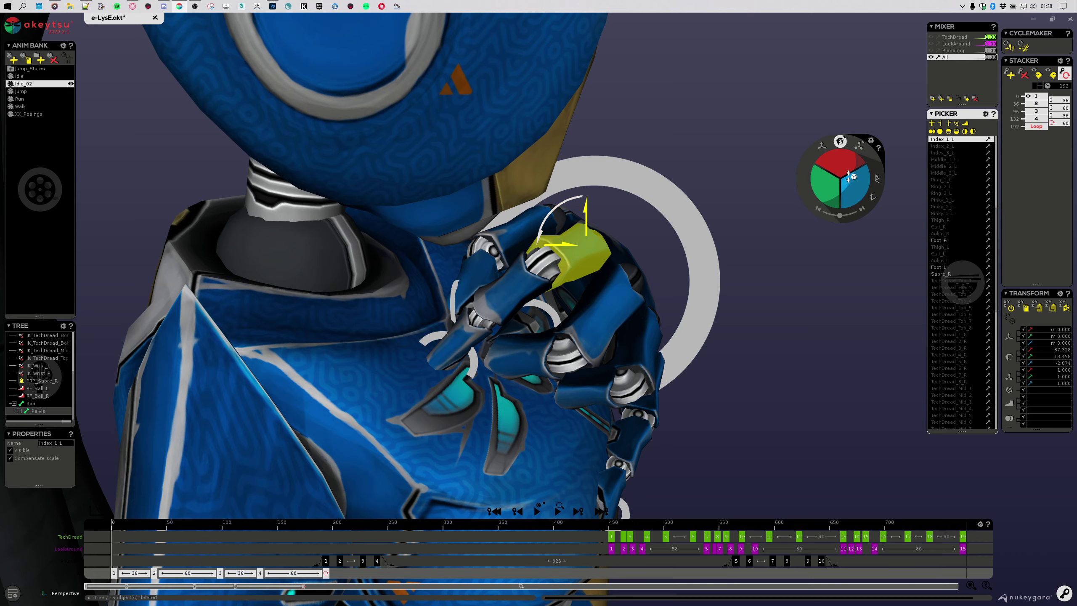
{"action": "key", "text": "space"}
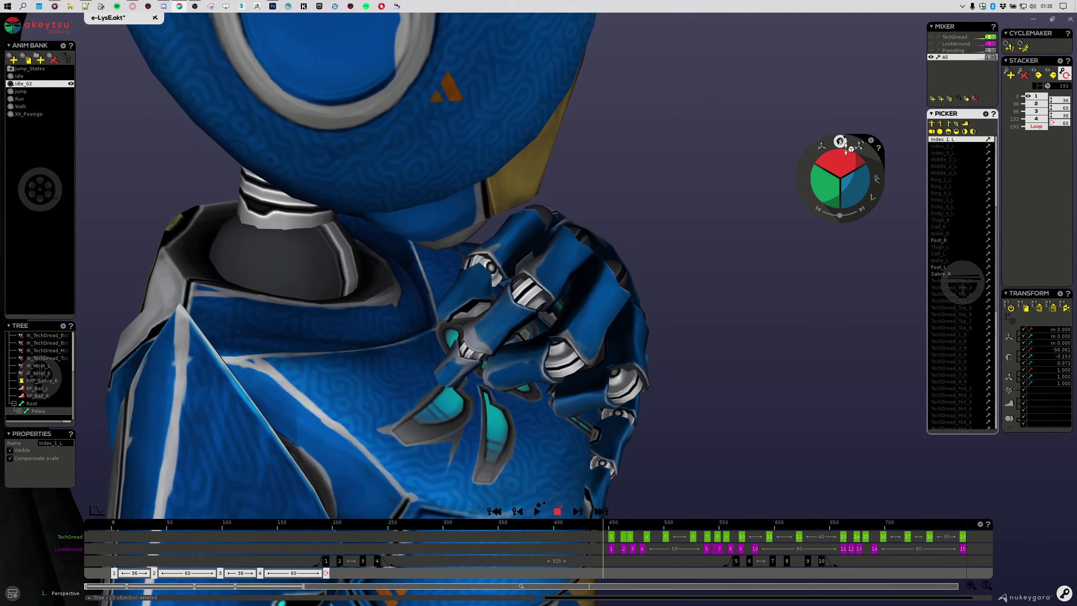
{"action": "key", "text": "Down"}
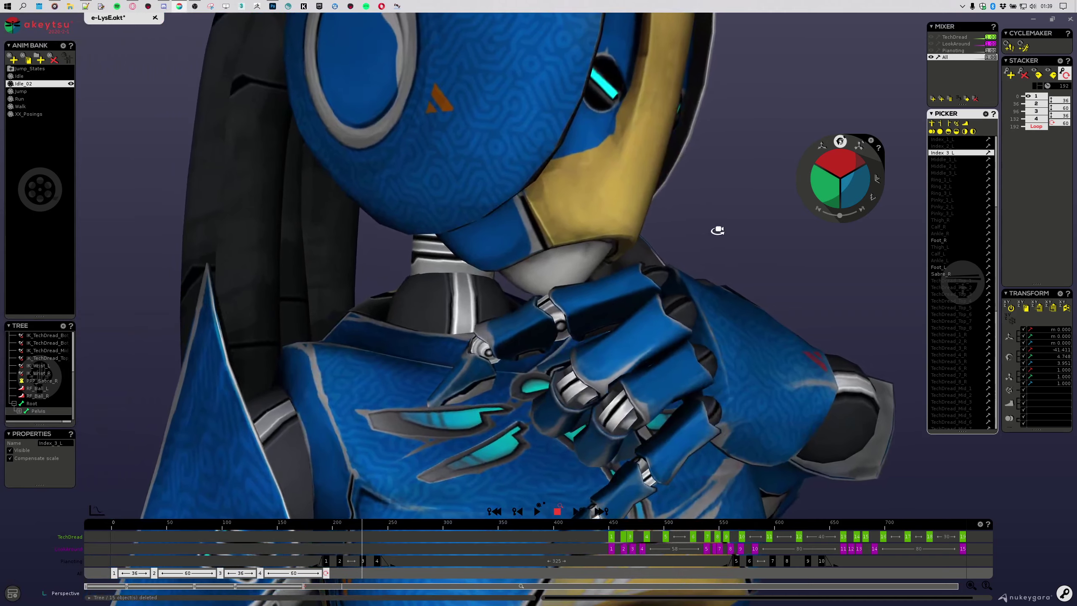
{"action": "key", "text": "Down"}
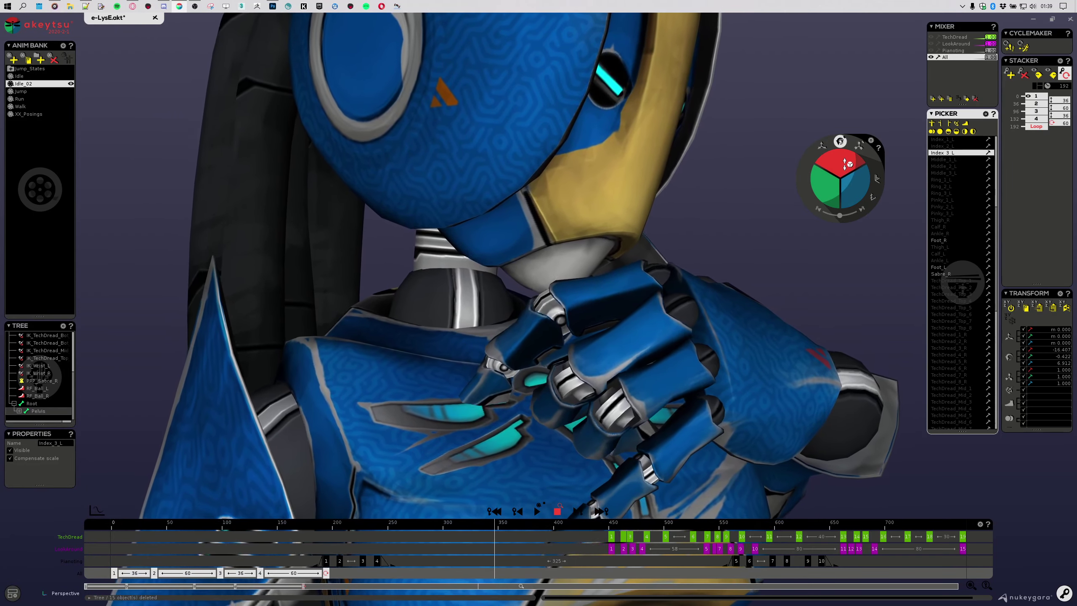
Step: Rotate the left middle finger joints from Middle_1_L to Middle_3_L to open its bend over the chest
{"action": "key", "text": "Down"}
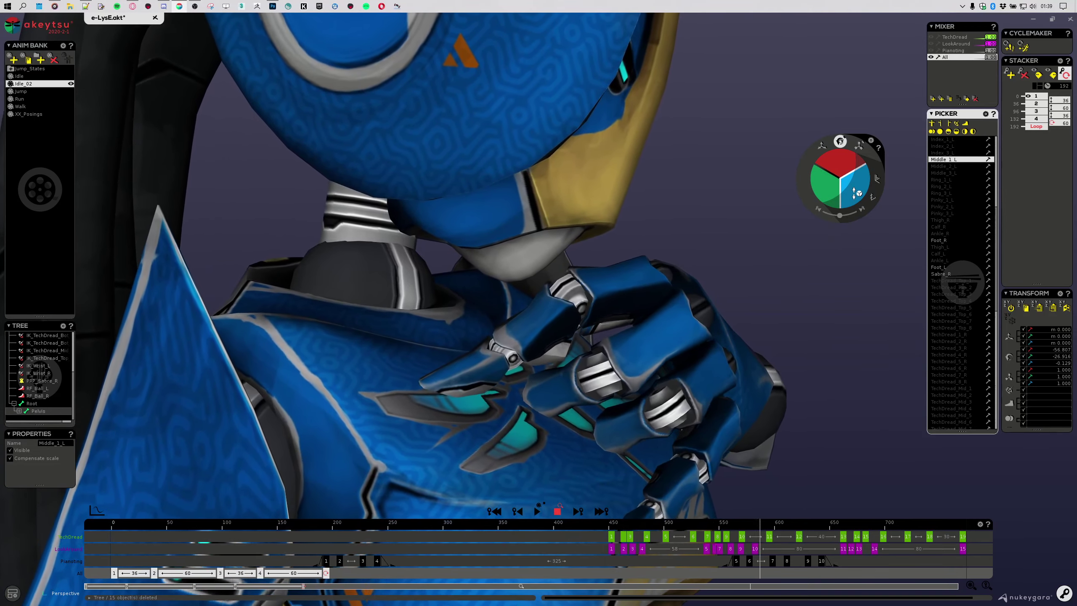
{"action": "key", "text": "Down"}
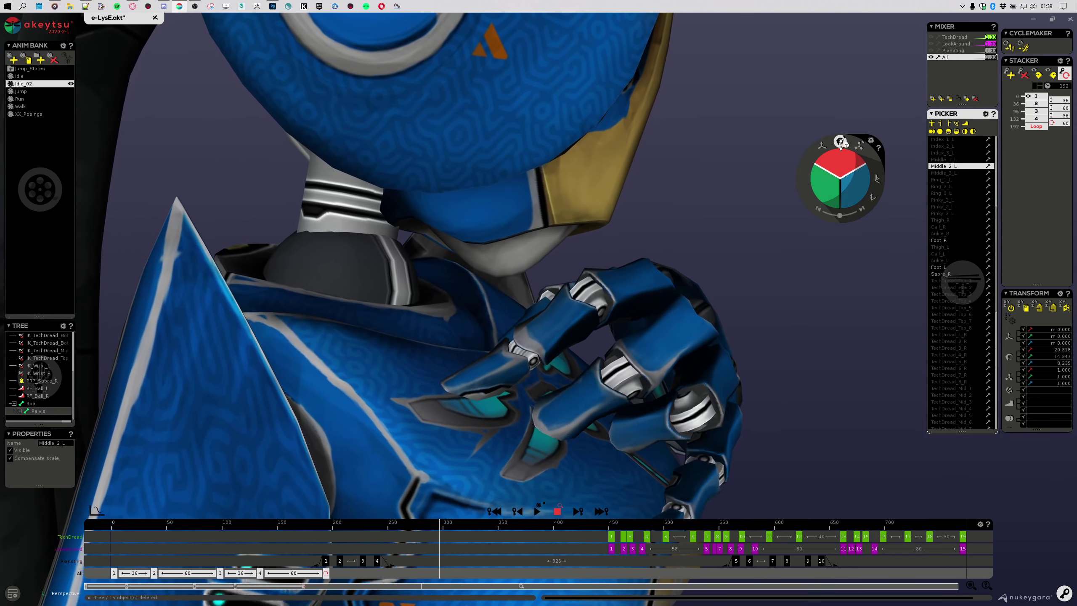
{"action": "key", "text": "Down"}
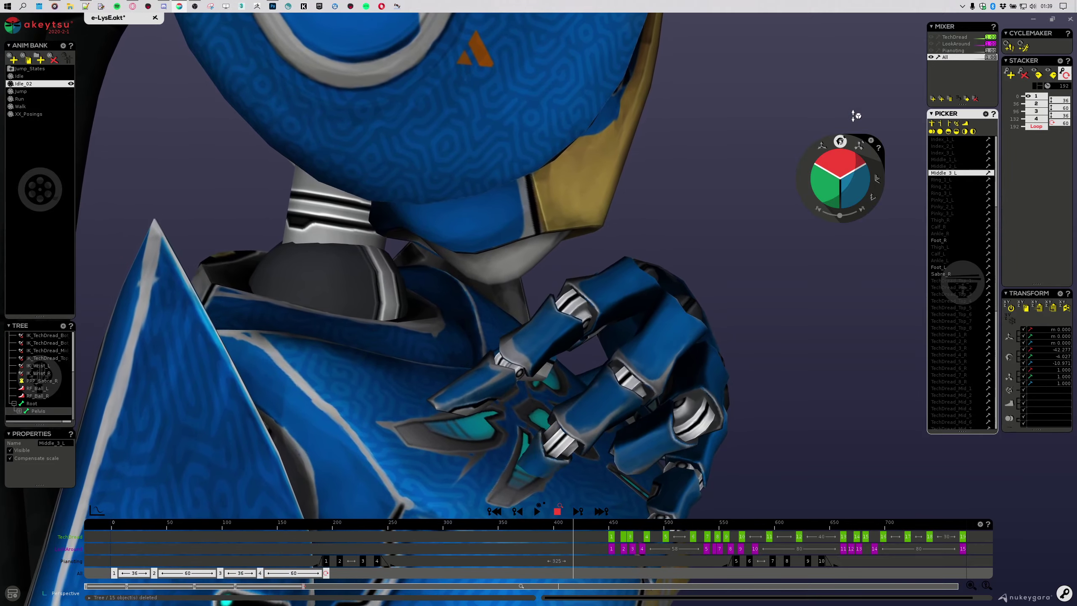
{"action": "left_click_drag", "start_coordinate": [738, 317], "coordinate": [701, 360], "text": "alt"}
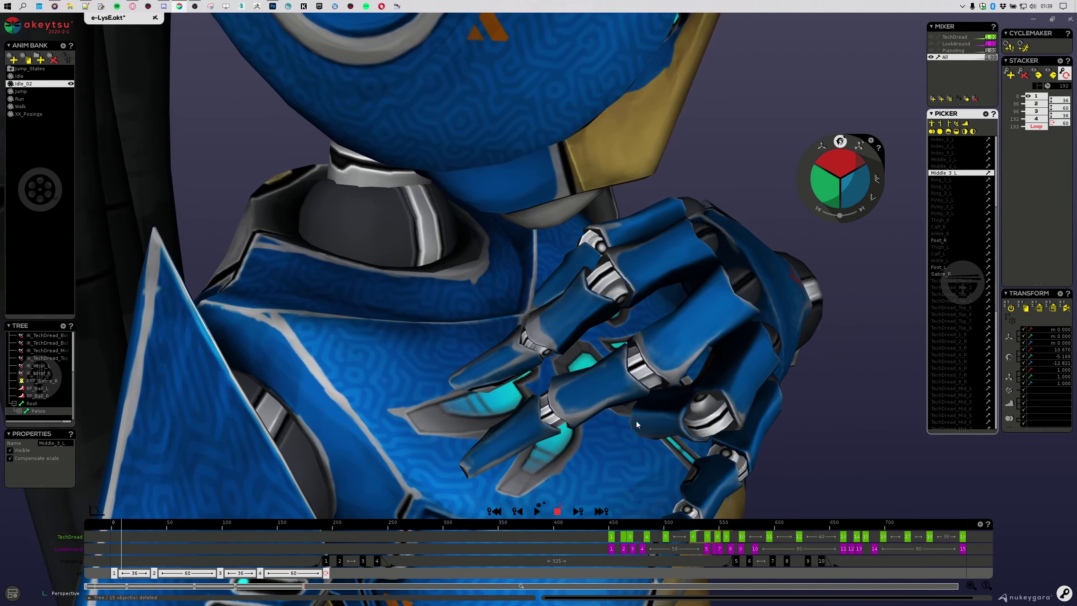
{"action": "left_click_drag", "start_coordinate": [540, 367], "coordinate": [557, 328], "text": "alt"}
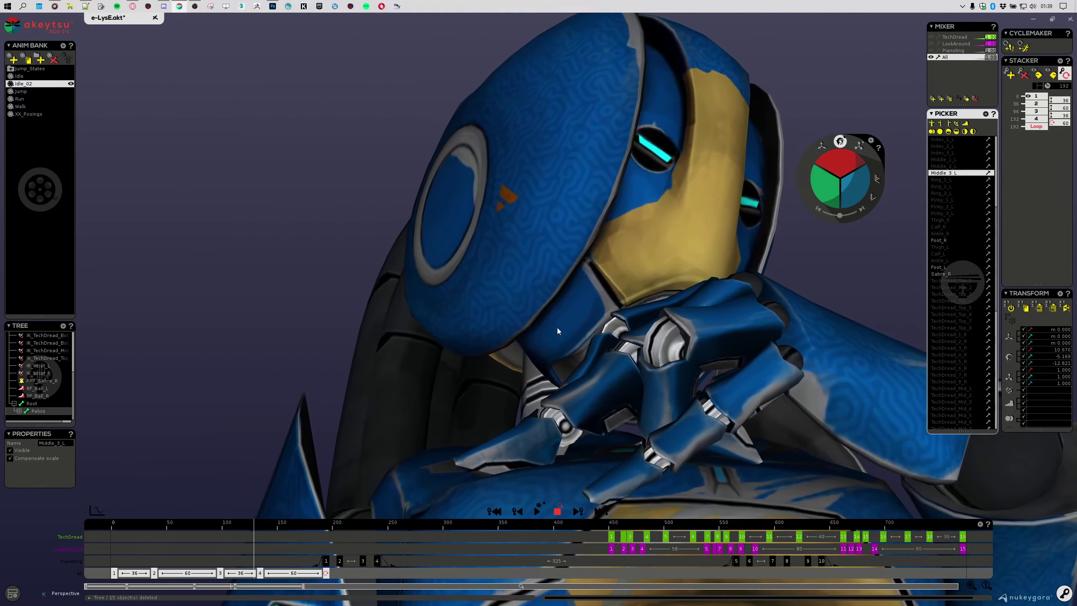
{"action": "left_click_drag", "start_coordinate": [516, 395], "coordinate": [594, 416], "text": "alt"}
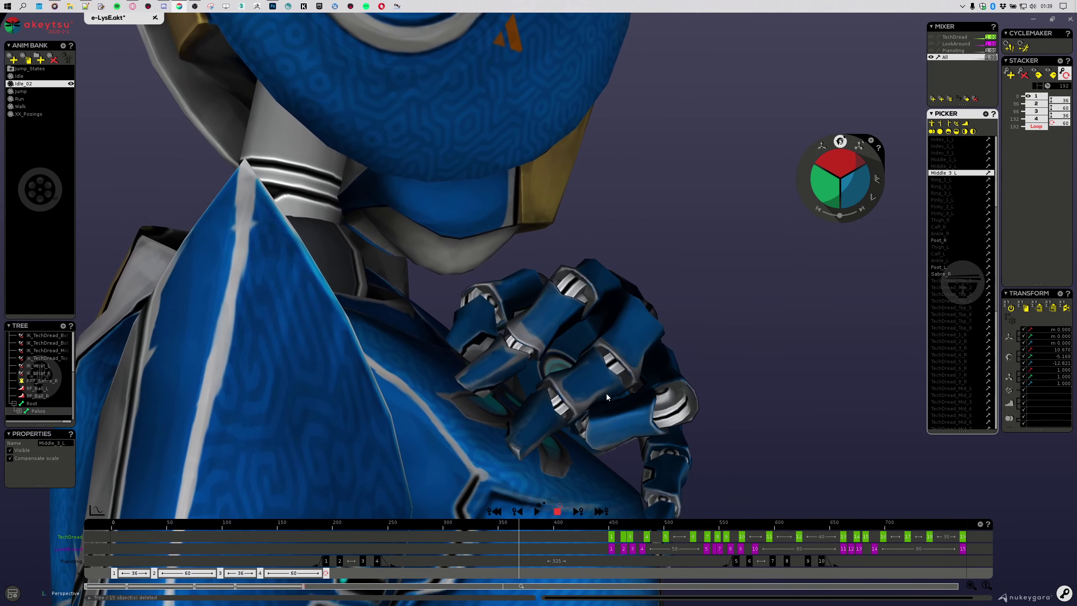
Step: Readjust the rotation of Middle_1_L and Middle_2_L to bring the left middle finger closer to the chest
{"action": "key", "text": "Up"}
{"action": "key", "text": "Up"}
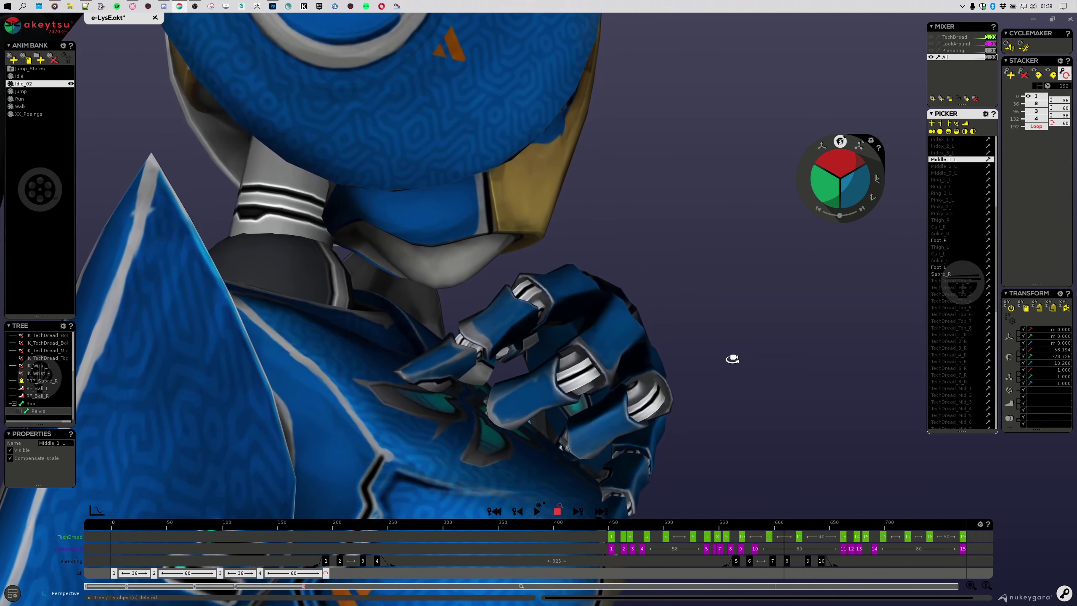
{"action": "key", "text": "Down"}
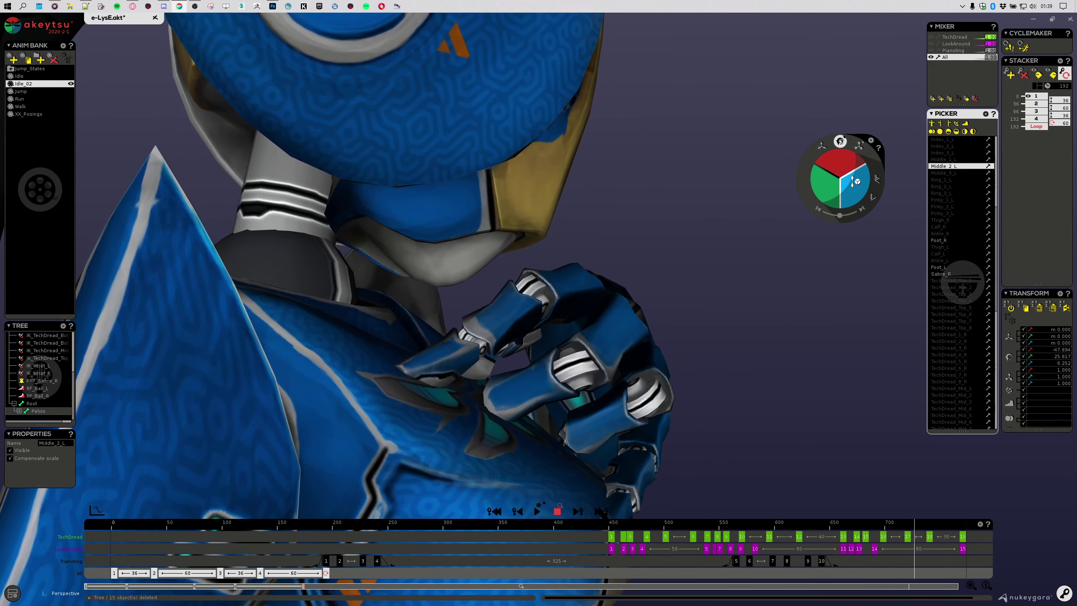
{"action": "left_click_drag", "start_coordinate": [821, 182], "coordinate": [825, 191]}
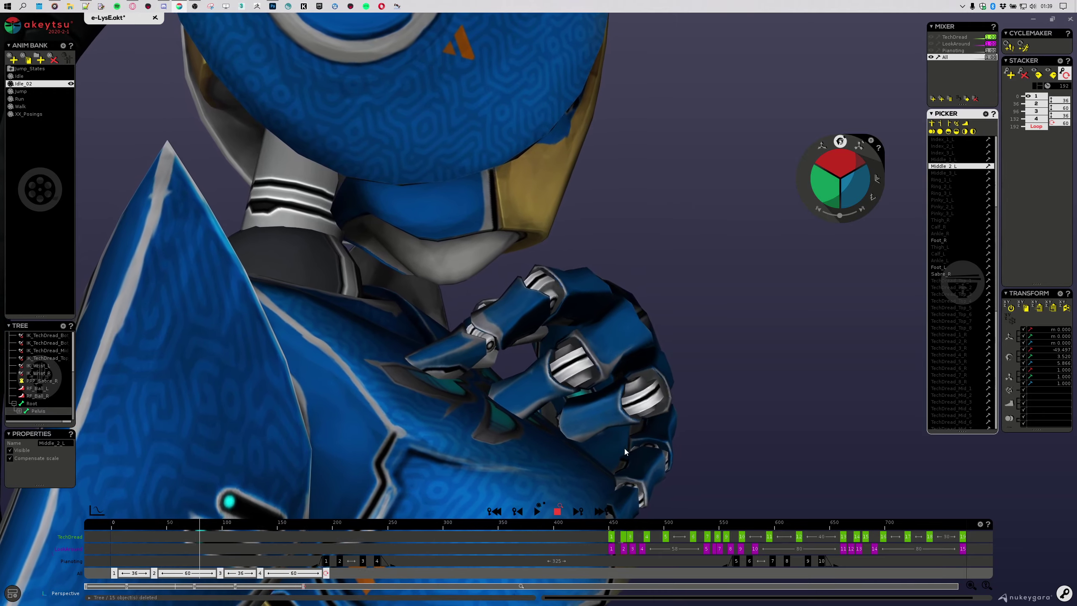
Step: Rotate Ring_1_L and Ring_2_L to refine the left ring finger's bend, and select the pinky's base joint Pinky_1_L
{"action": "left_click", "coordinate": [624, 448]}
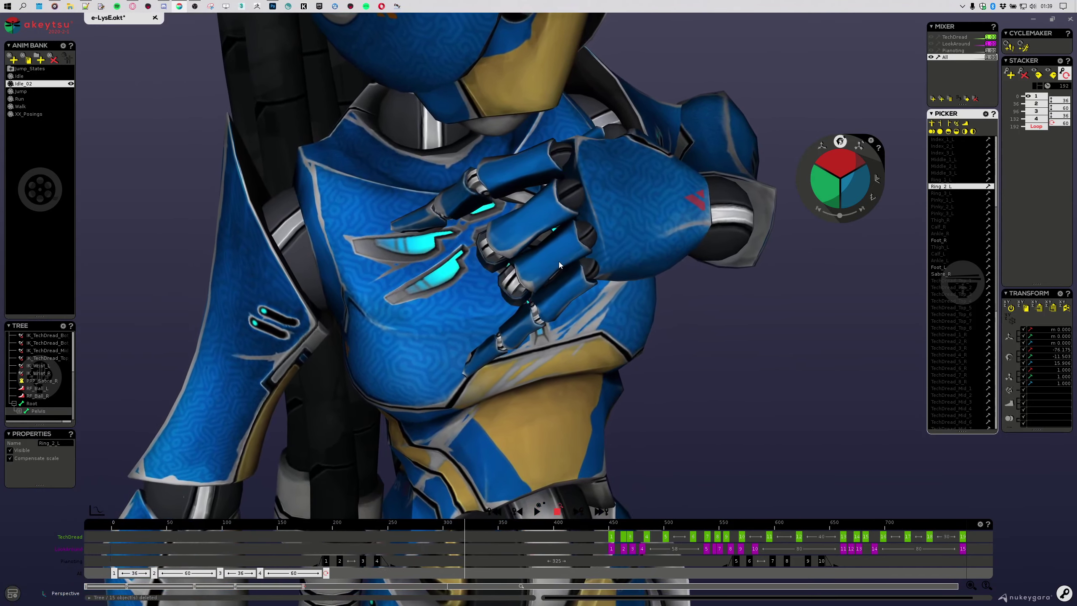
{"action": "left_click", "coordinate": [559, 261]}
{"action": "left_click_drag", "start_coordinate": [682, 391], "coordinate": [818, 311], "text": "alt"}
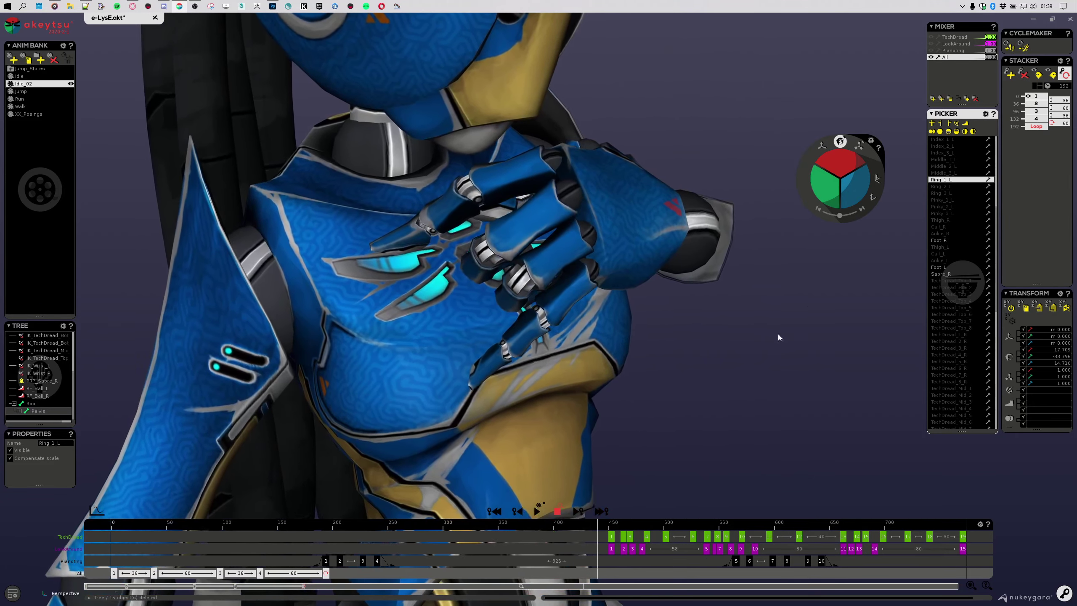
{"action": "left_click", "coordinate": [521, 297]}
{"action": "left_click_drag", "start_coordinate": [703, 364], "coordinate": [806, 297], "text": "alt"}
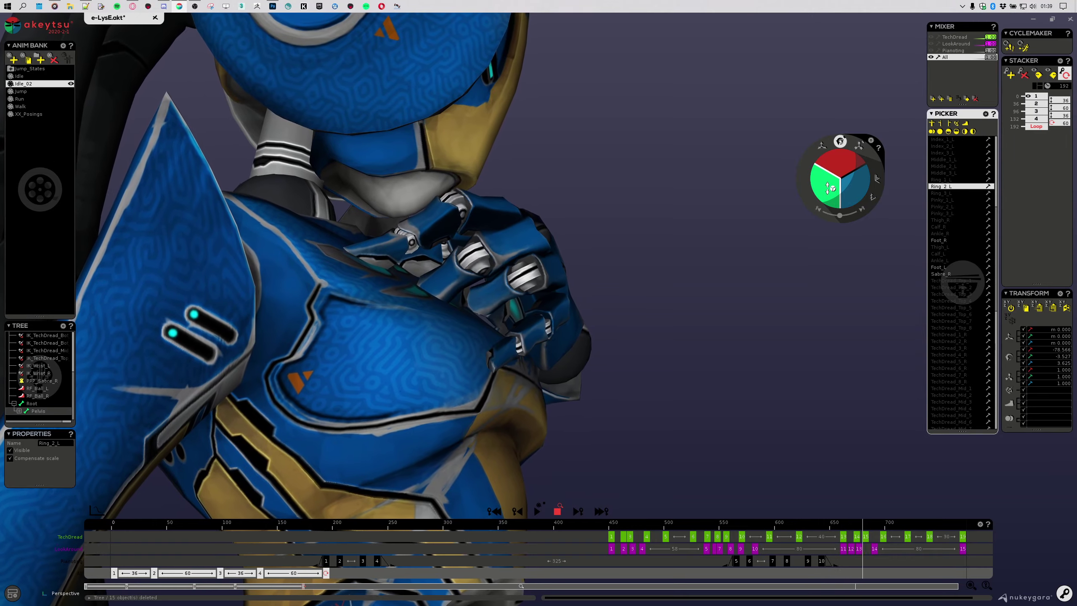
{"action": "left_click_drag", "start_coordinate": [770, 288], "coordinate": [602, 352], "text": "alt"}
{"action": "left_click", "coordinate": [568, 305]}
{"action": "left_click_drag", "start_coordinate": [569, 304], "coordinate": [725, 481], "text": "alt"}
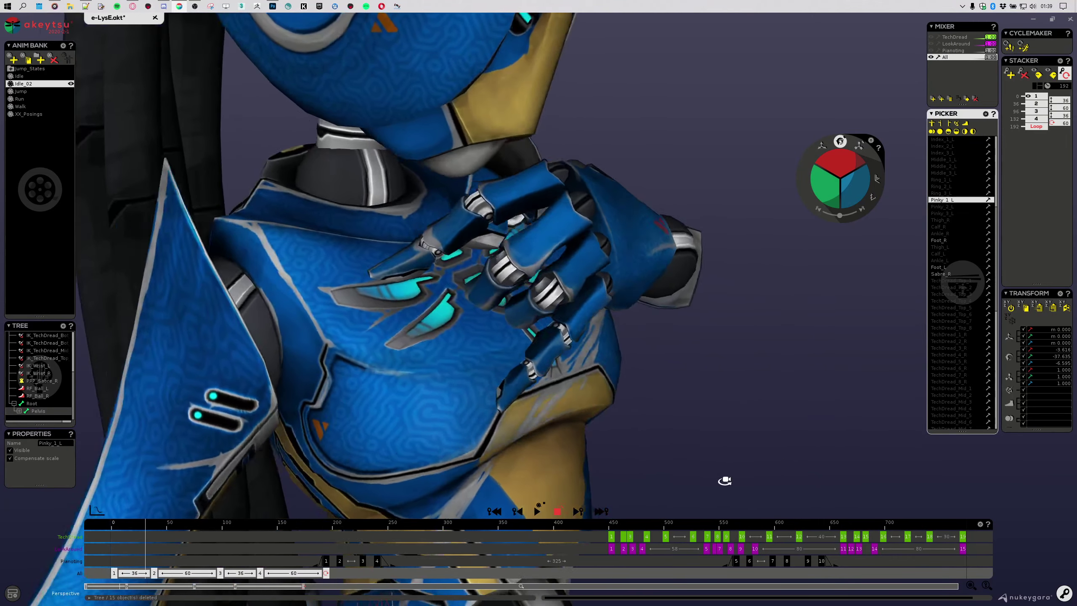
Step: Delete the helper joints Joint_11 to Joint_15 together with their IK handles IK_Joint_11 to IK_Joint_15
{"action": "right_click_drag", "start_coordinate": [725, 481], "coordinate": [708, 304]}
{"action": "scroll", "coordinate": [582, 184], "scroll_direction": "up", "scroll_amount": 3}
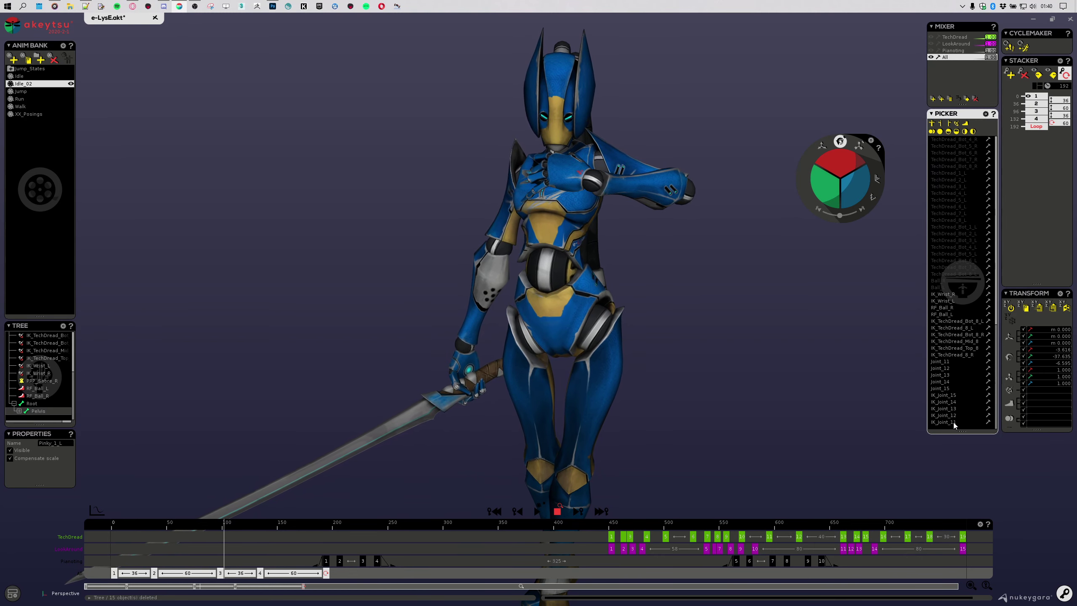
{"action": "left_click", "coordinate": [948, 361], "text": "shift"}
{"action": "key", "text": "Delete"}
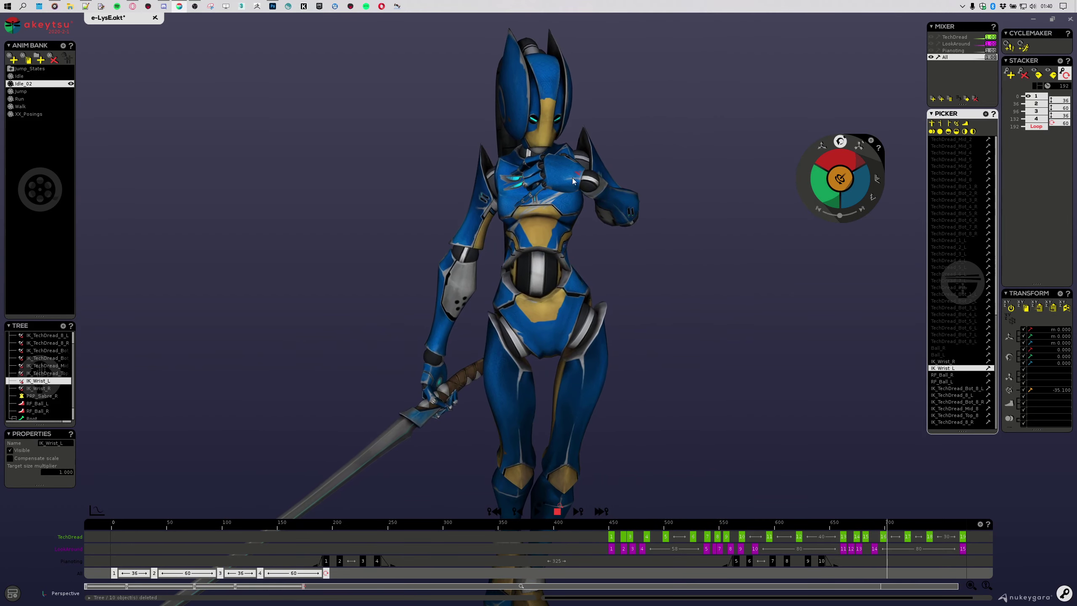
{"action": "middle_click_drag", "start_coordinate": [710, 281], "coordinate": [693, 256]}
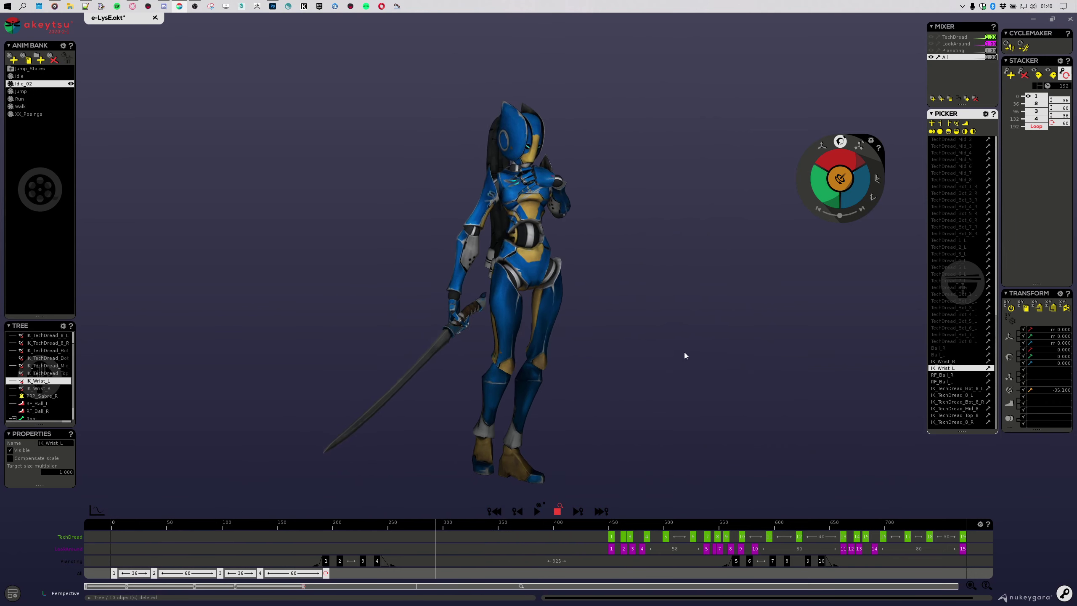